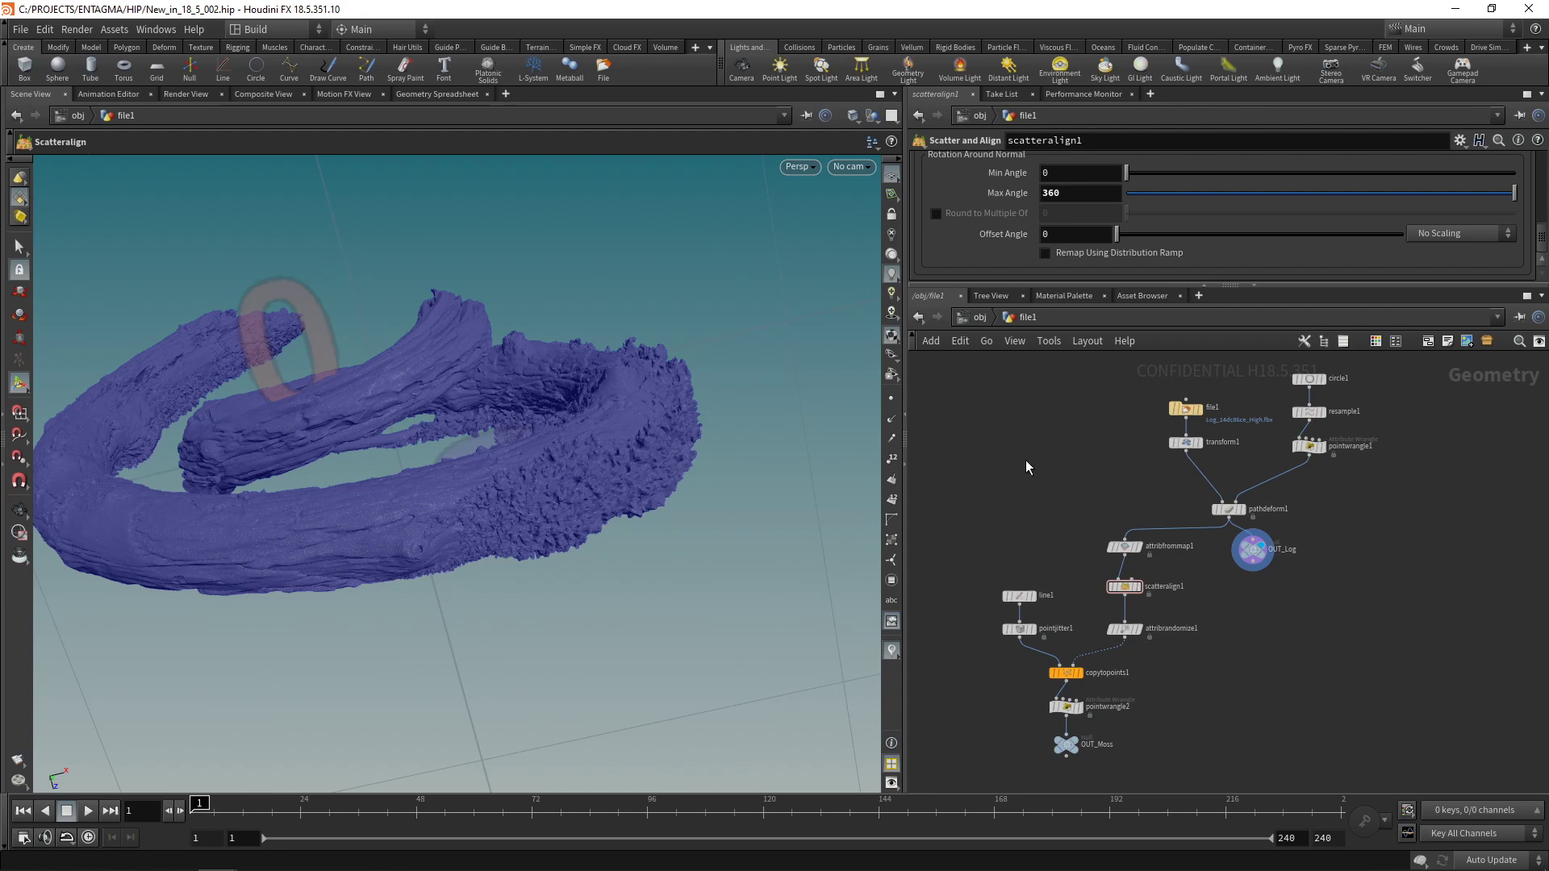
Switch to the Solaris desktop and add a SOP Import reading /obj/file1/OUT_Log
{"action": "left_click", "coordinate": [258, 29]}
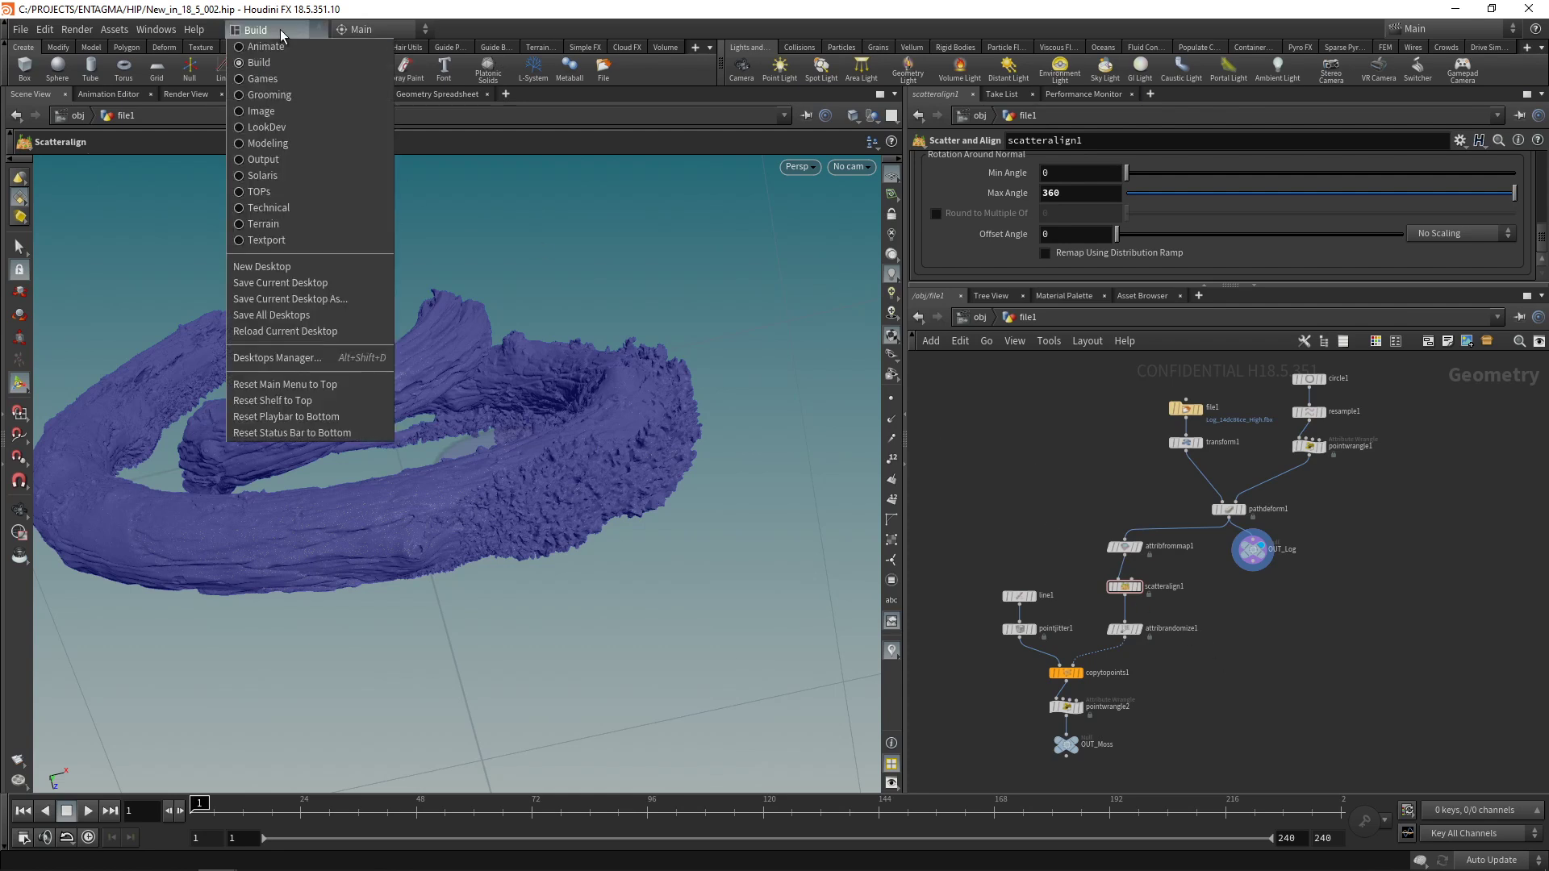
{"action": "left_click", "coordinate": [281, 174]}
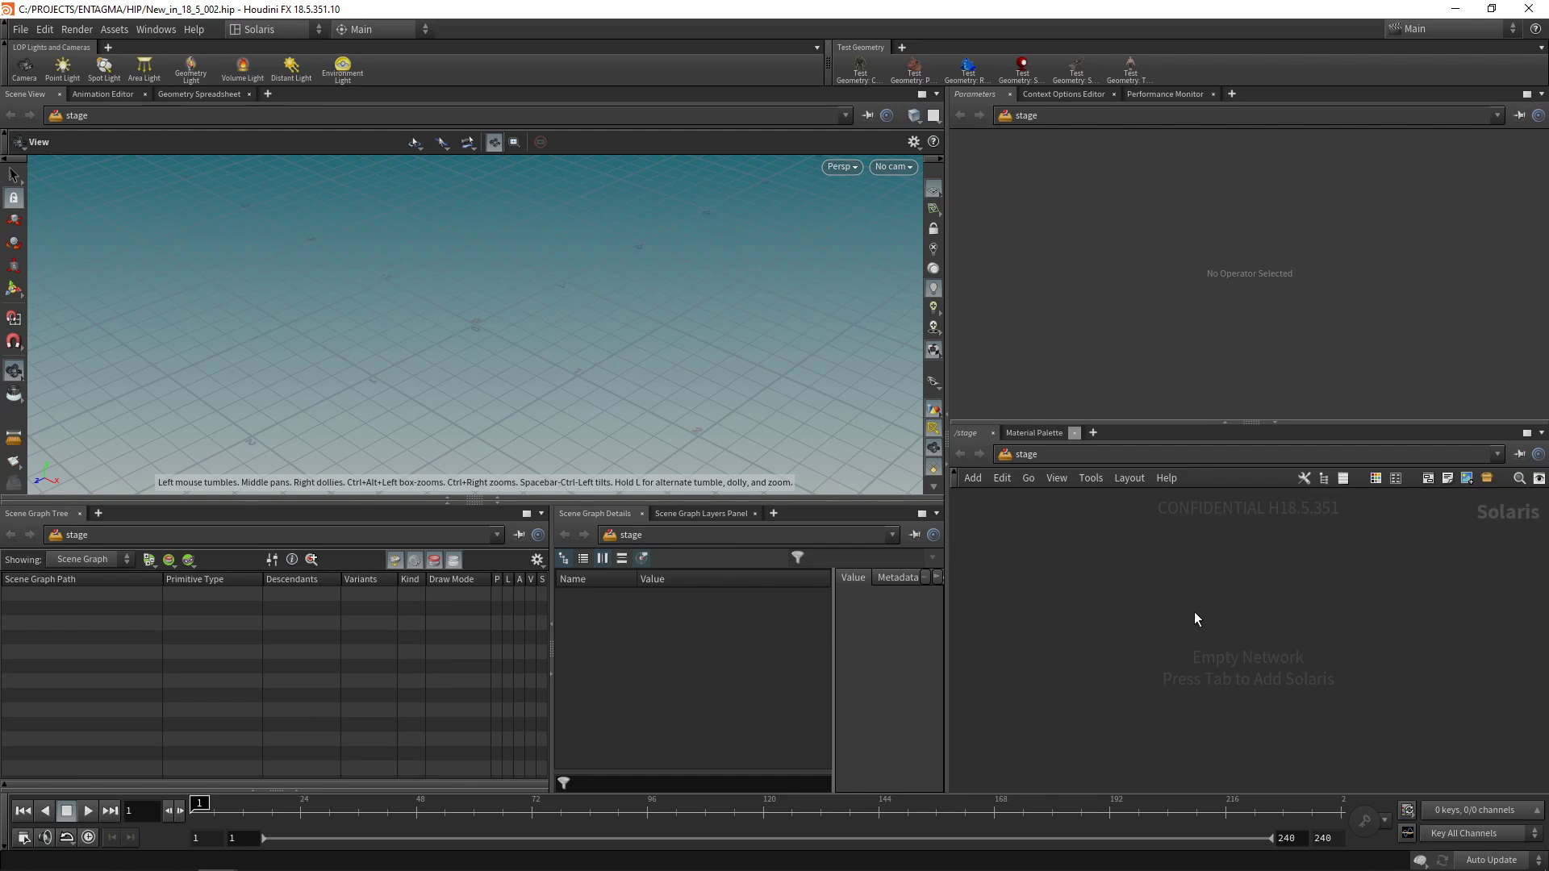
{"action": "key", "text": "Tab"}
{"action": "type", "text": "sop import"}
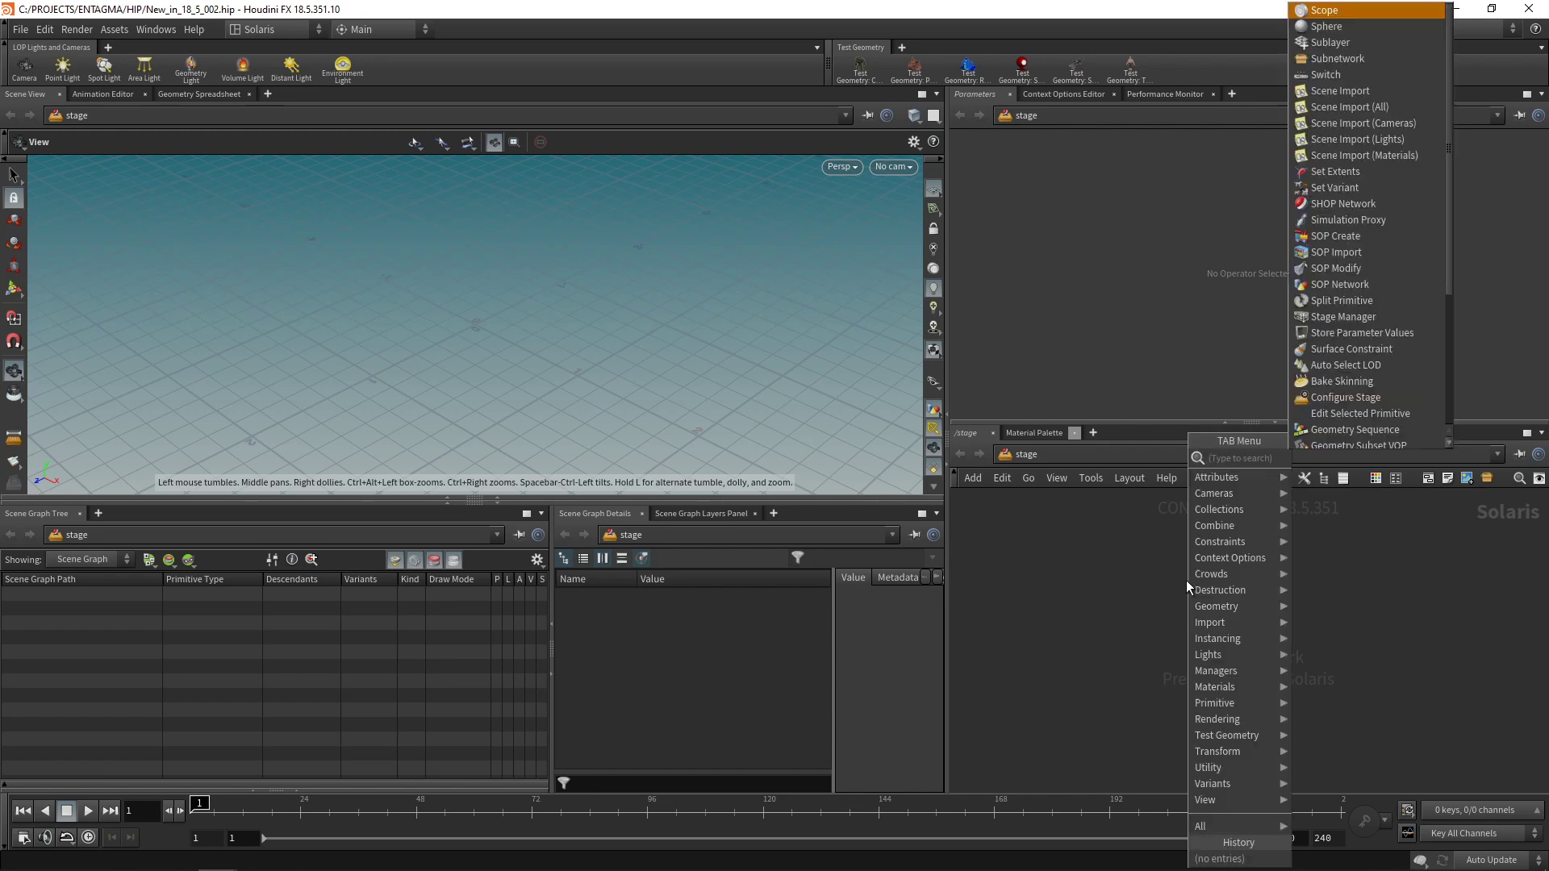
{"action": "key", "text": "Return"}
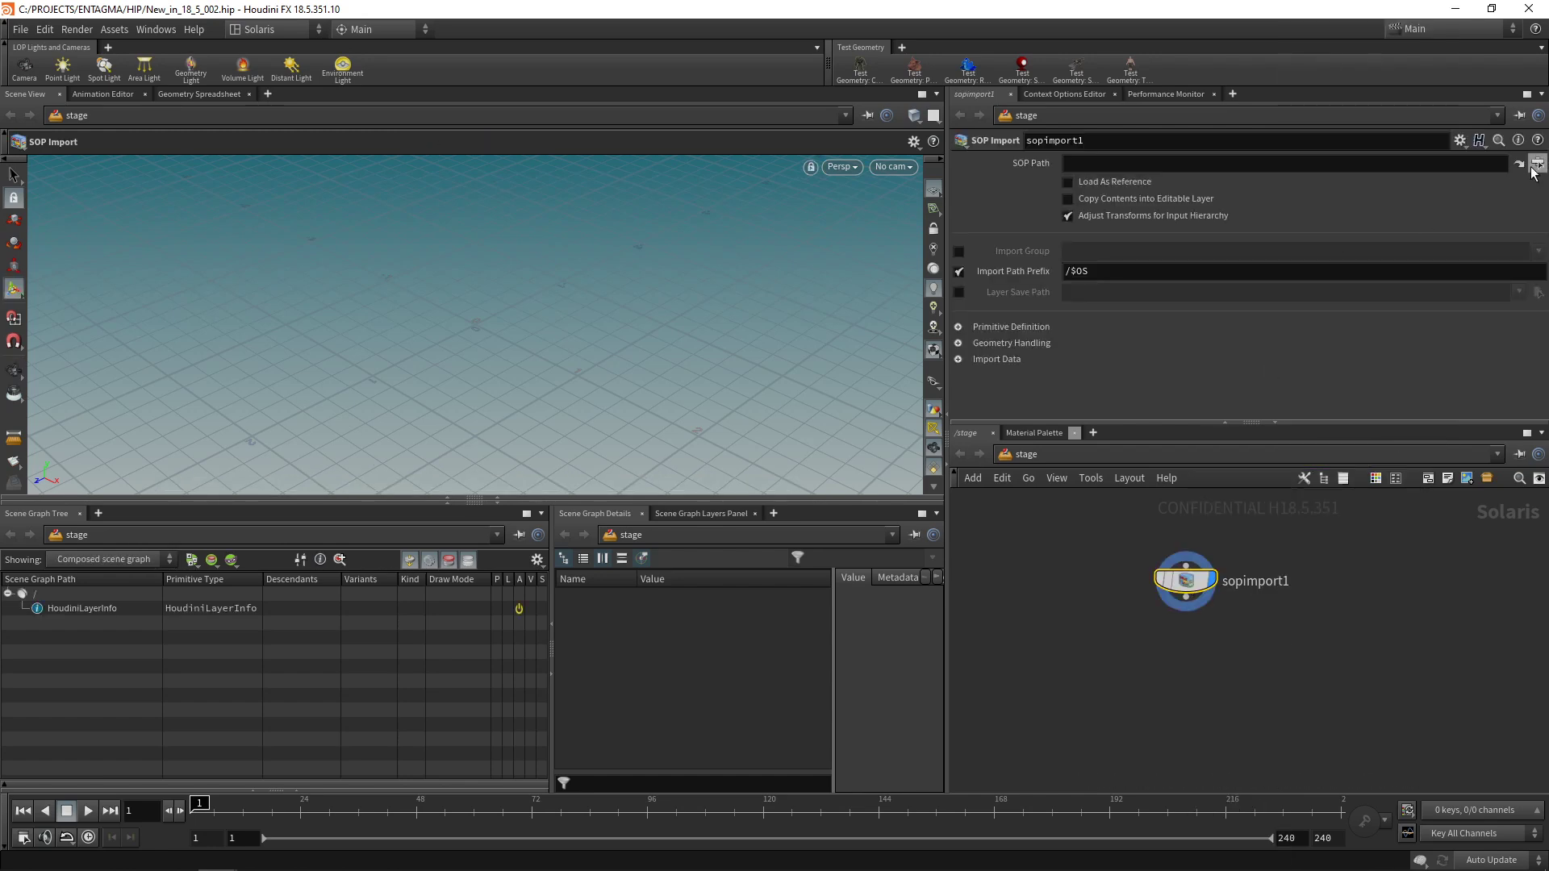
{"action": "left_click", "coordinate": [1538, 163]}
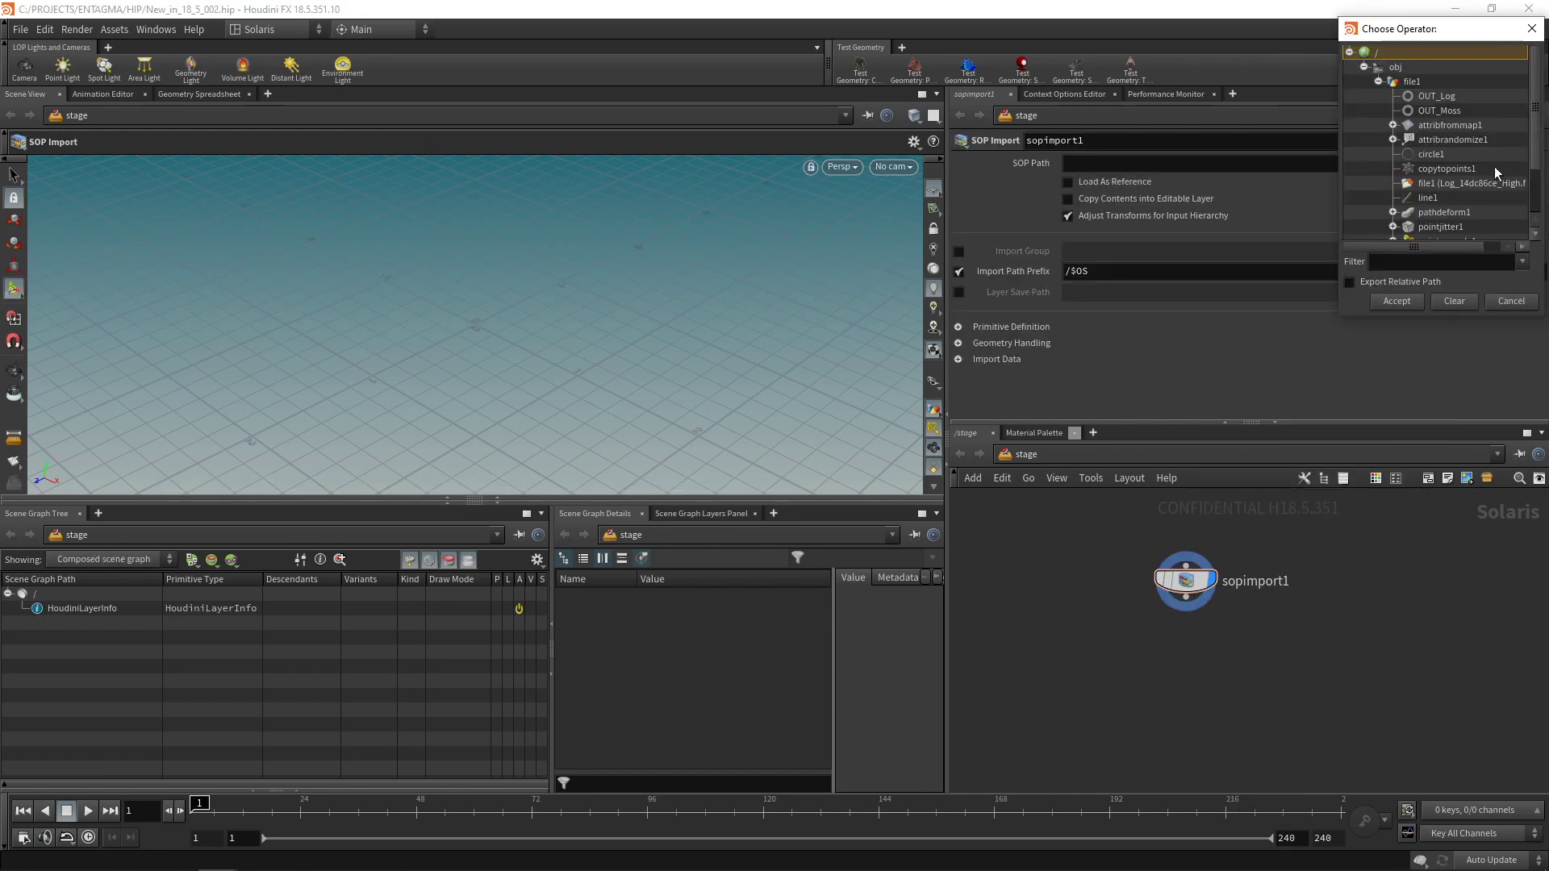
{"action": "double_click", "coordinate": [1433, 95]}
{"action": "scroll", "coordinate": [588, 312], "scroll_direction": "up", "scroll_amount": 10}
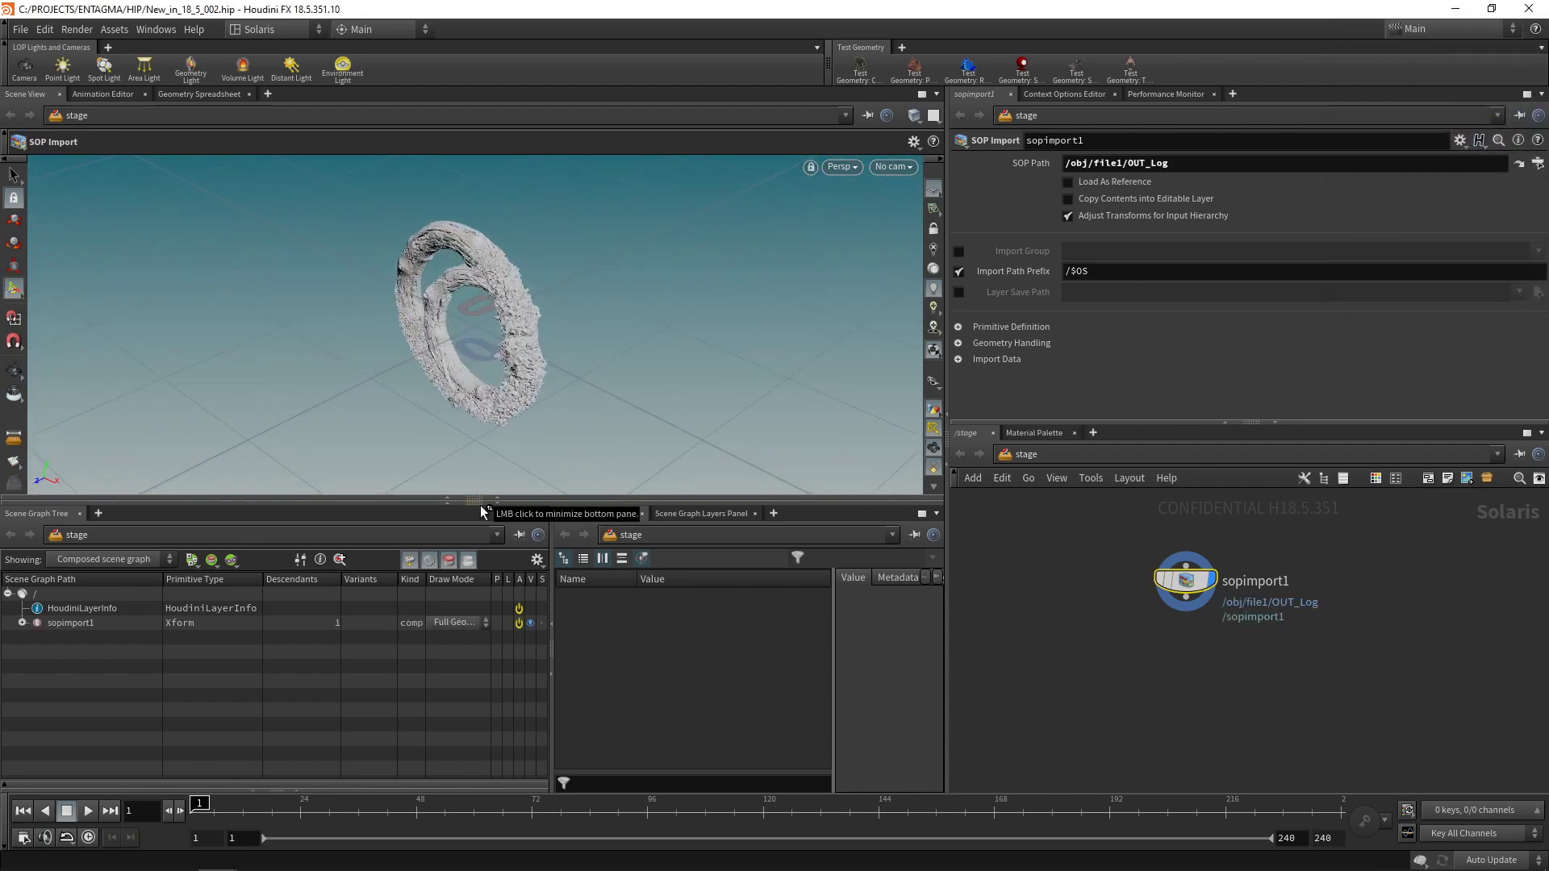
Add a Transform node after sopimport1
{"action": "left_click_drag", "start_coordinate": [542, 500], "coordinate": [533, 592]}
{"action": "key", "text": "Escape"}
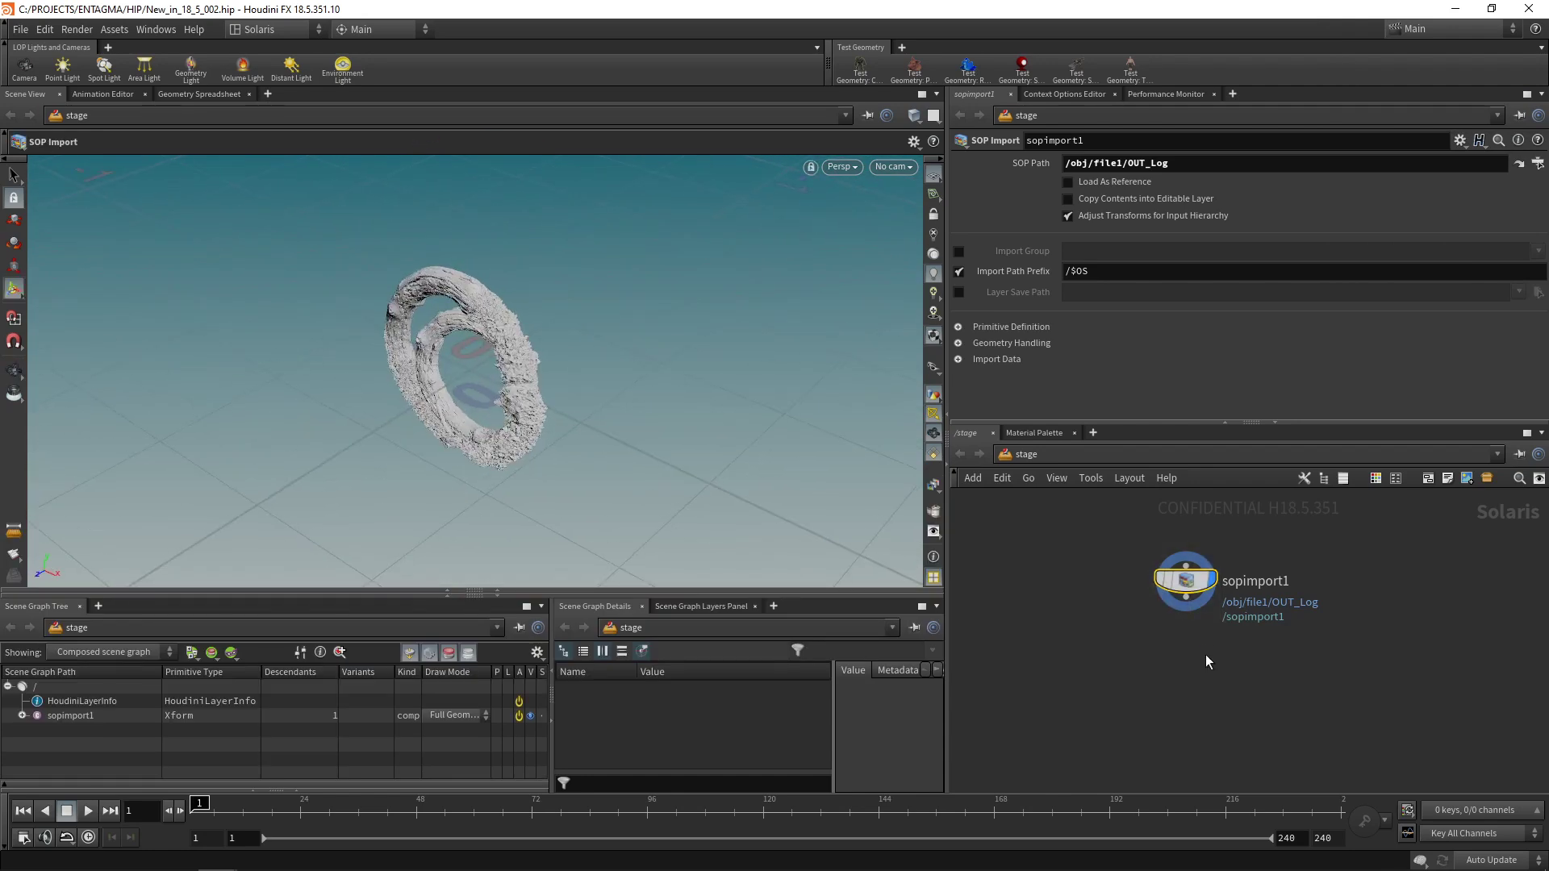
{"action": "key", "text": "Tab"}
{"action": "type", "text": "tra"}
{"action": "key", "text": "Return"}
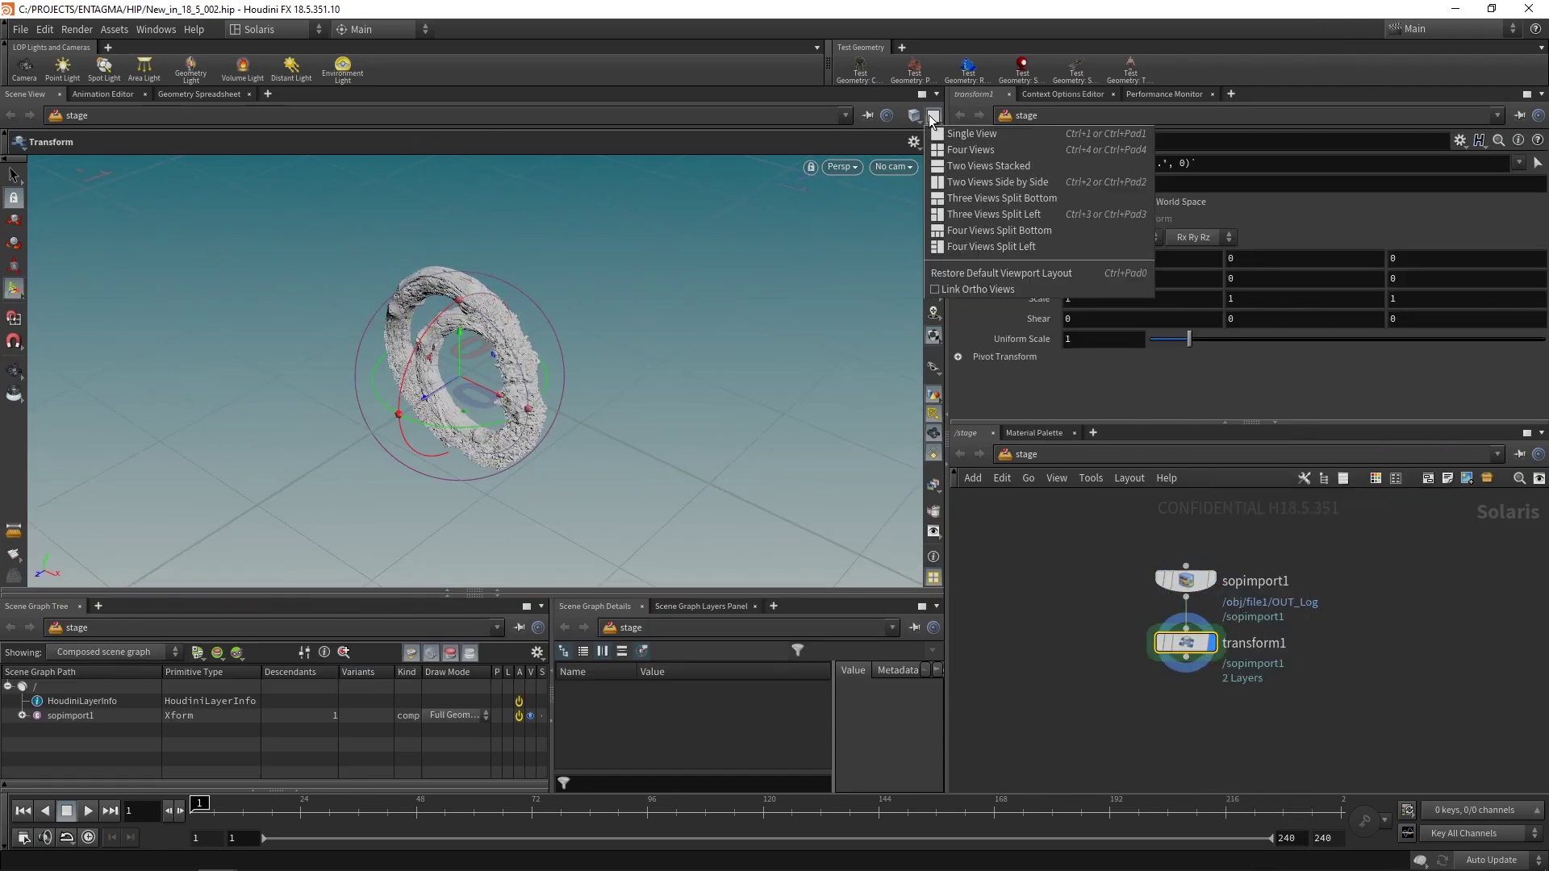
Rotate the log flat to -96.95, -0.27, 5.55, raise it 0.074 in Y, and save
{"action": "key", "text": "space+b"}
{"action": "left_click_drag", "start_coordinate": [784, 485], "coordinate": [741, 477]}
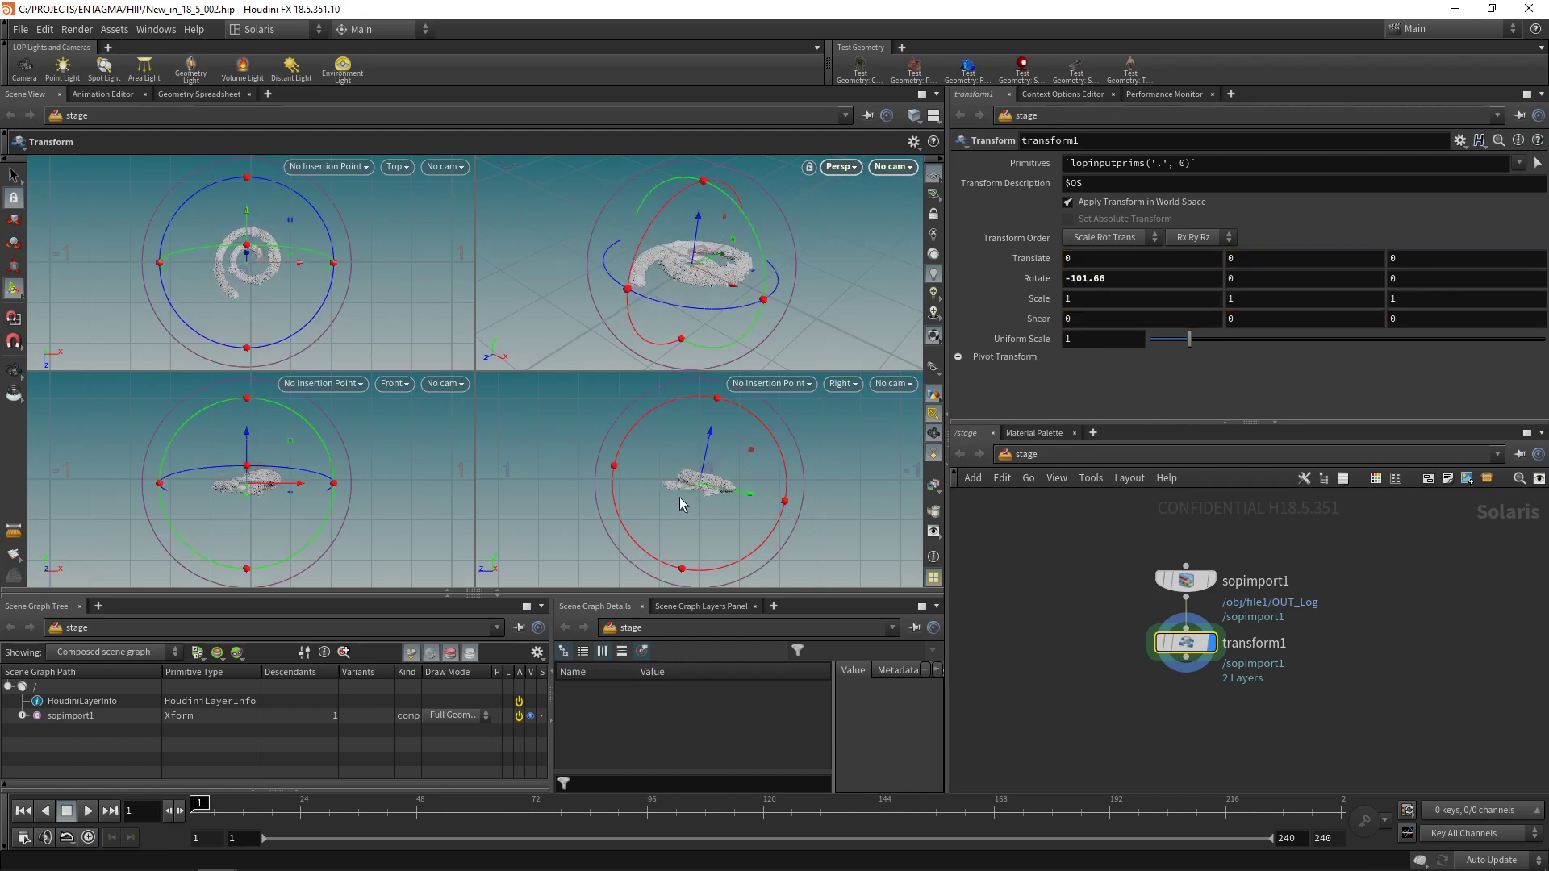
{"action": "key", "text": "h"}
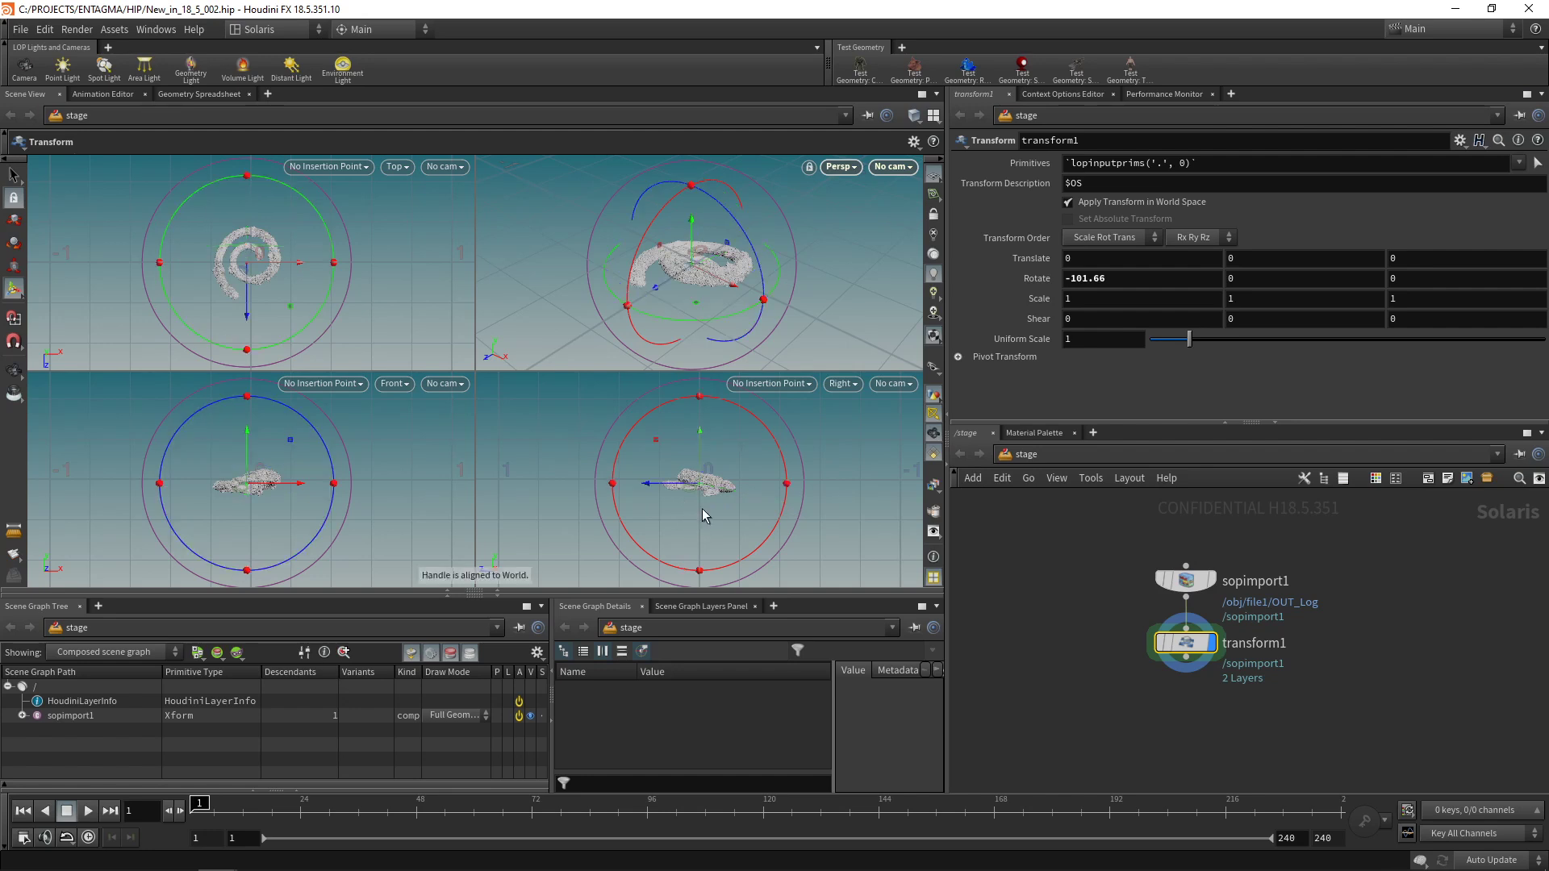
{"action": "left_click_drag", "start_coordinate": [292, 410], "coordinate": [278, 428]}
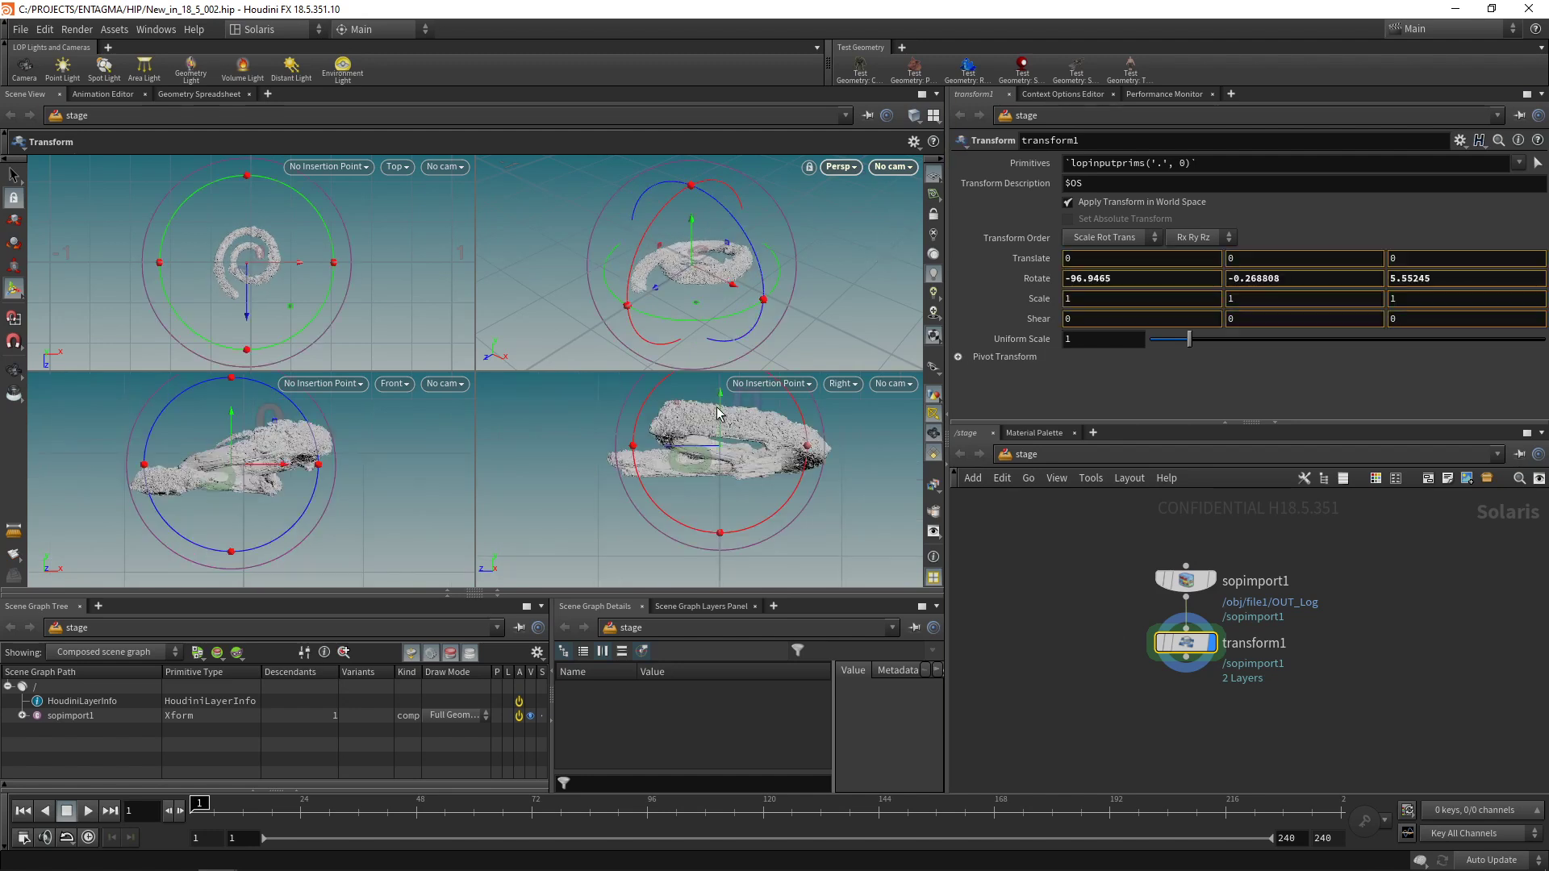
{"action": "left_click_drag", "start_coordinate": [722, 412], "coordinate": [722, 375]}
{"action": "key", "text": "ctrl+s"}
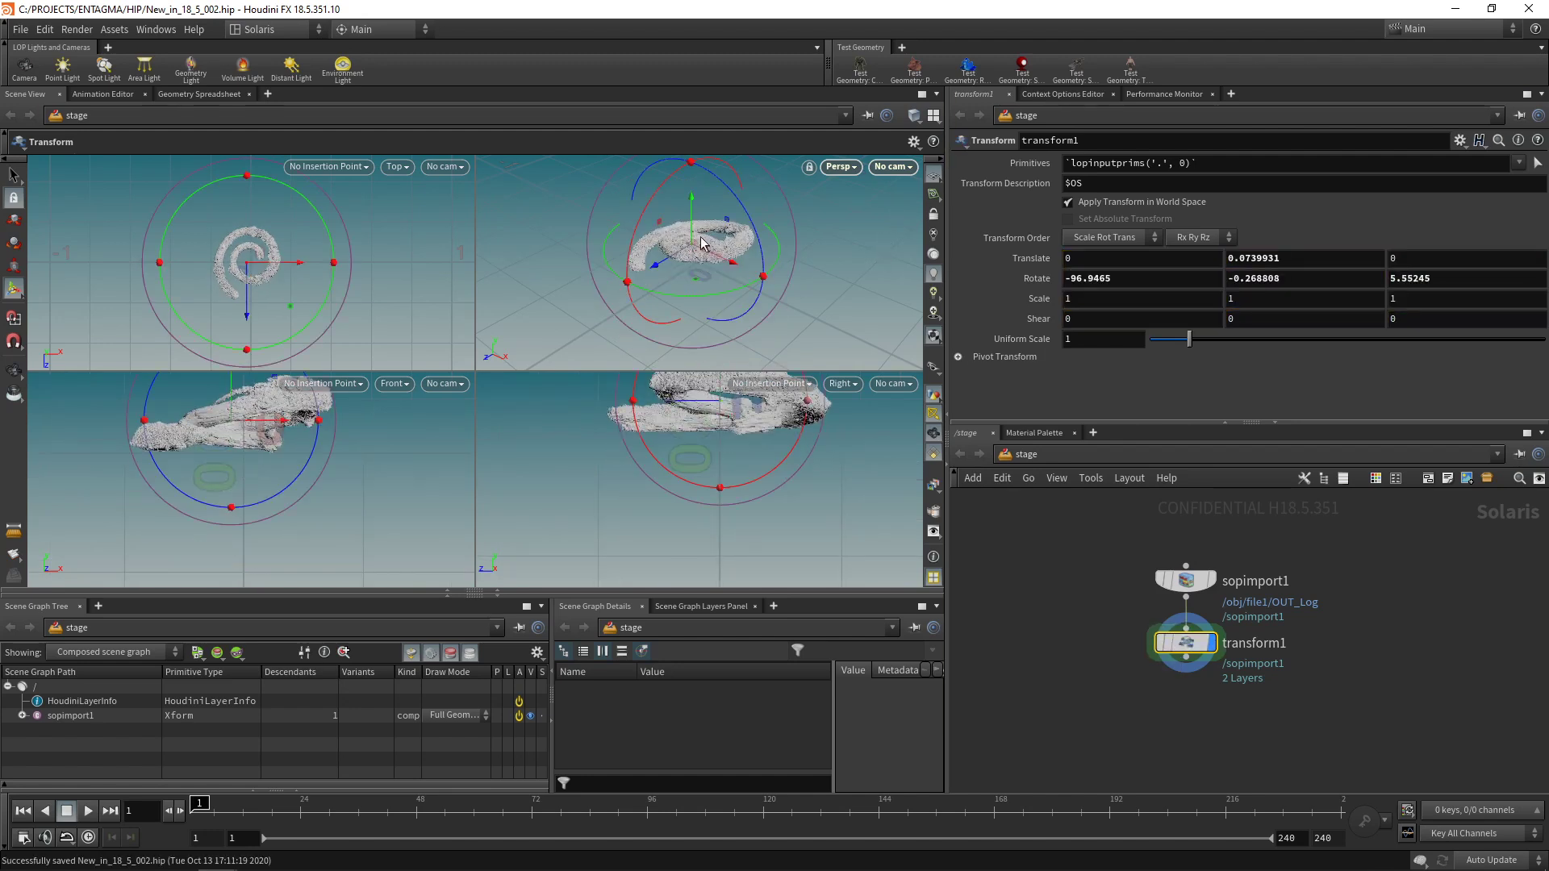
{"action": "left_click", "coordinate": [933, 115]}
Add a Material Library below transform1 and go inside it
{"action": "left_click", "coordinate": [938, 132]}
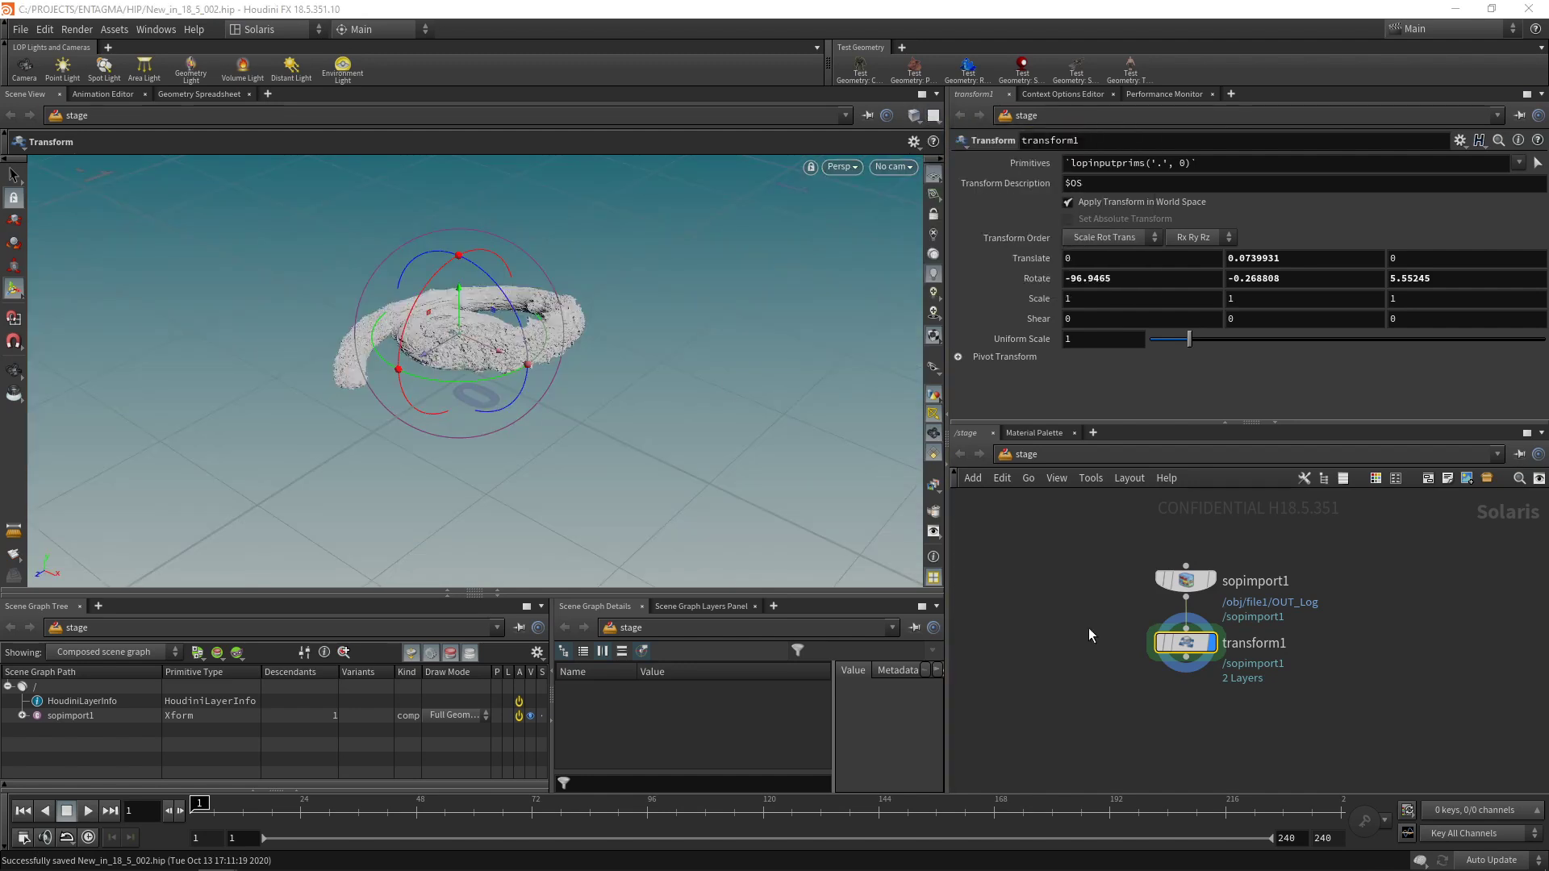
{"action": "key", "text": "Tab"}
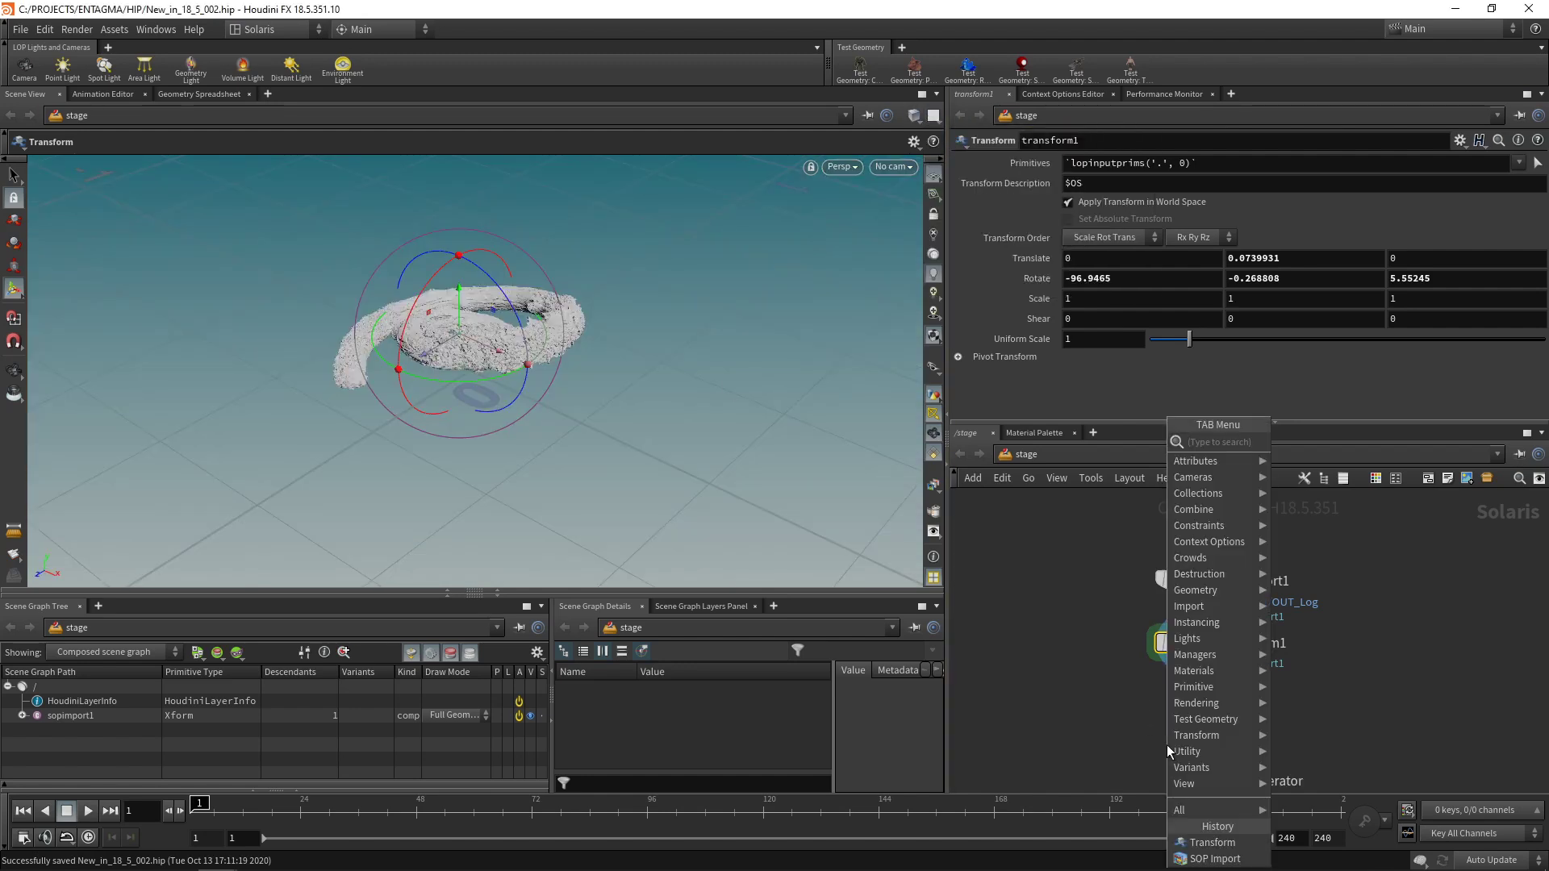
{"action": "type", "text": "material"}
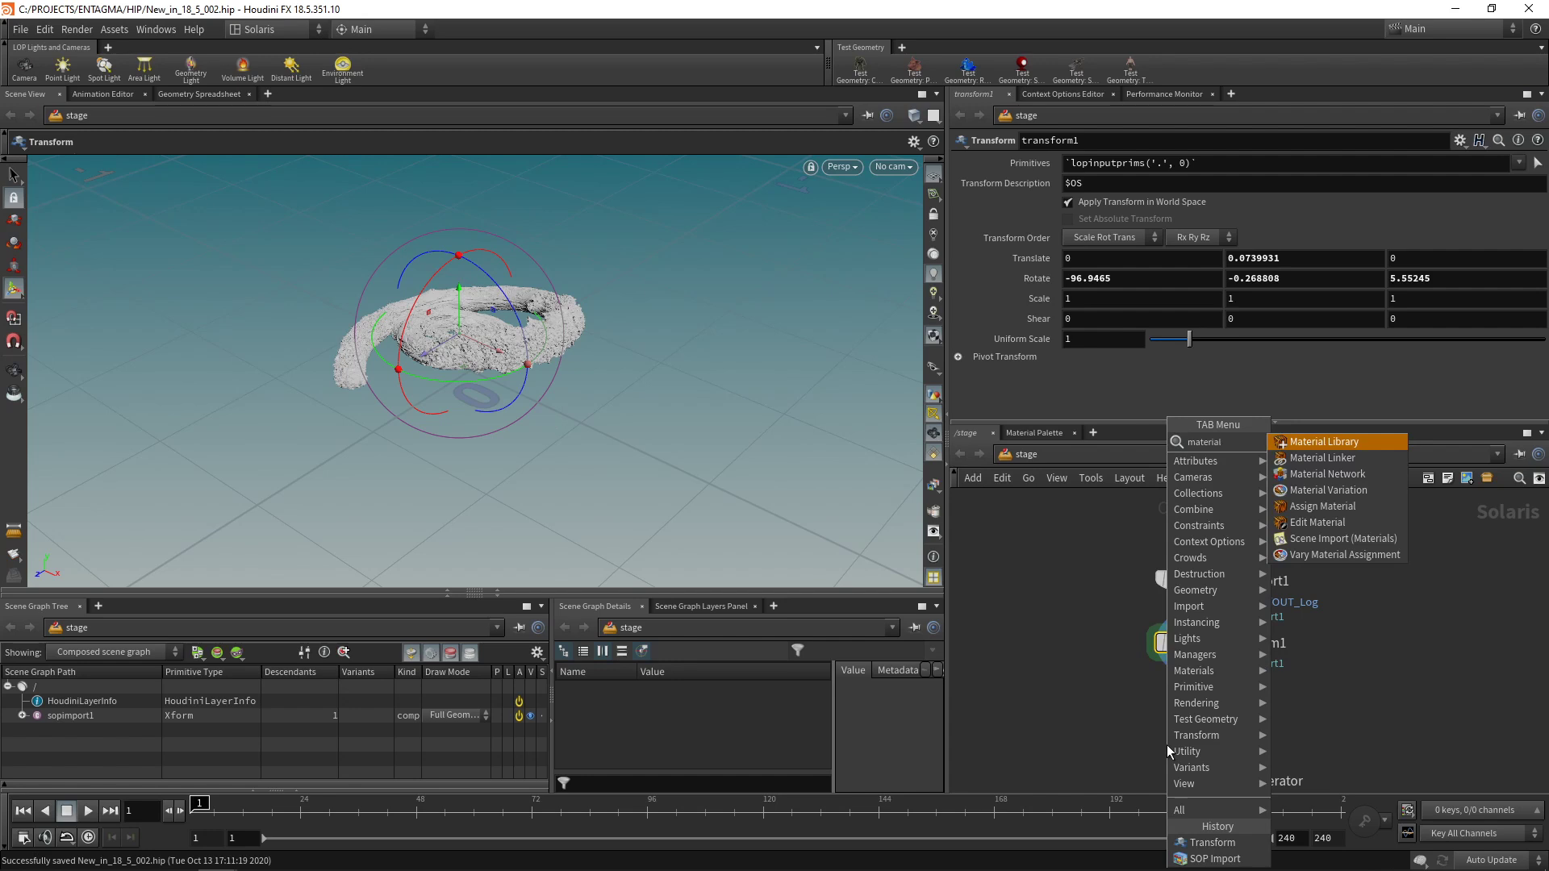
{"action": "key", "text": "Return"}
{"action": "left_click", "coordinate": [1166, 744]}
{"action": "double_click", "coordinate": [1189, 705]}
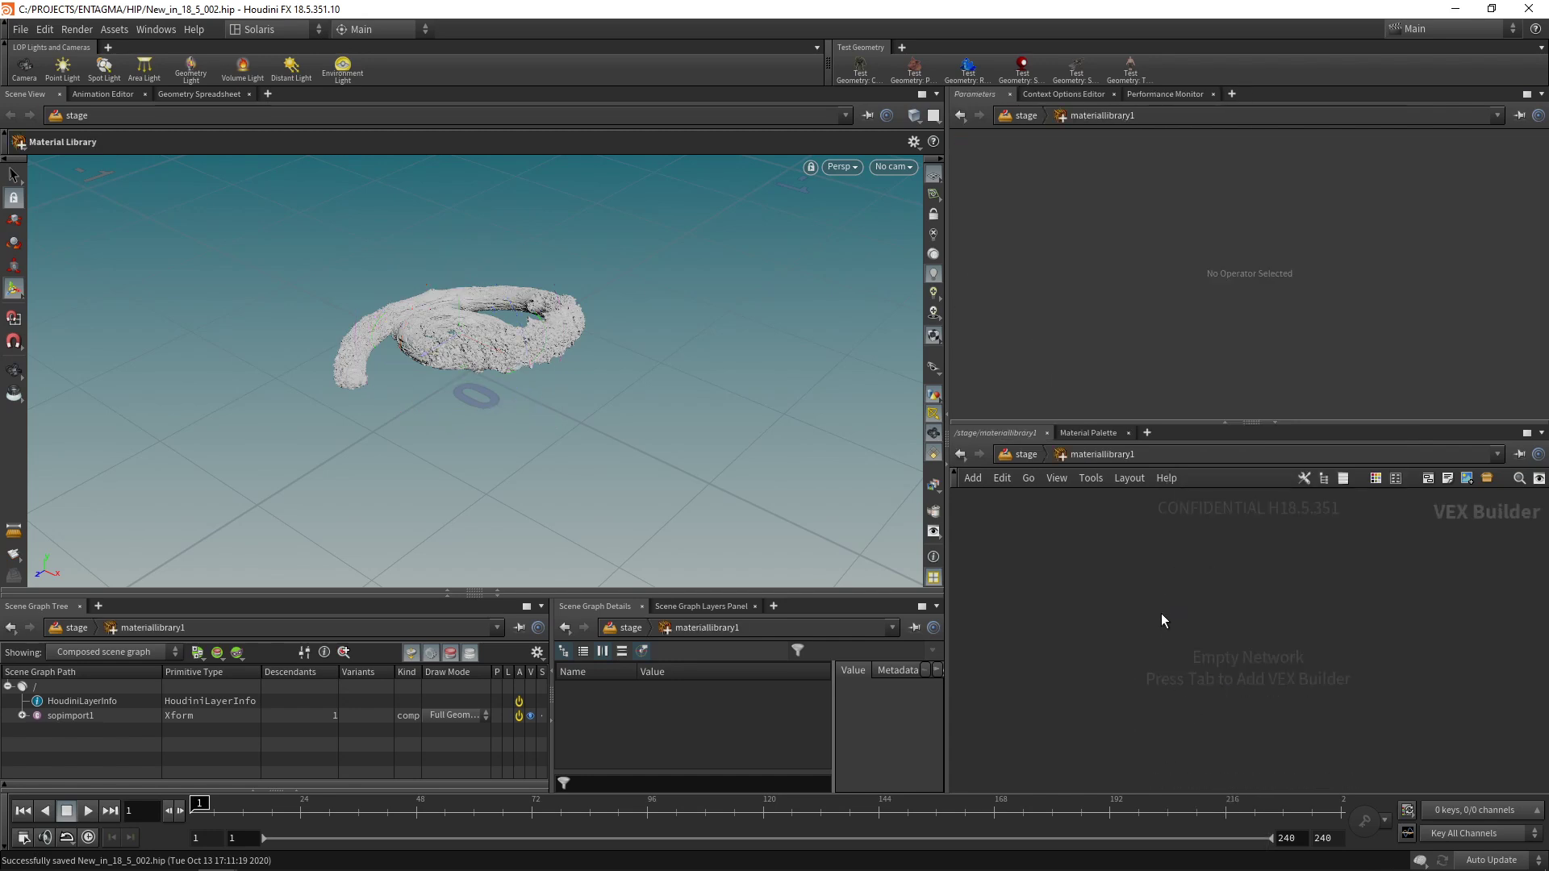
Create a Principled Shader inside the material library
{"action": "key", "text": "Tab"}
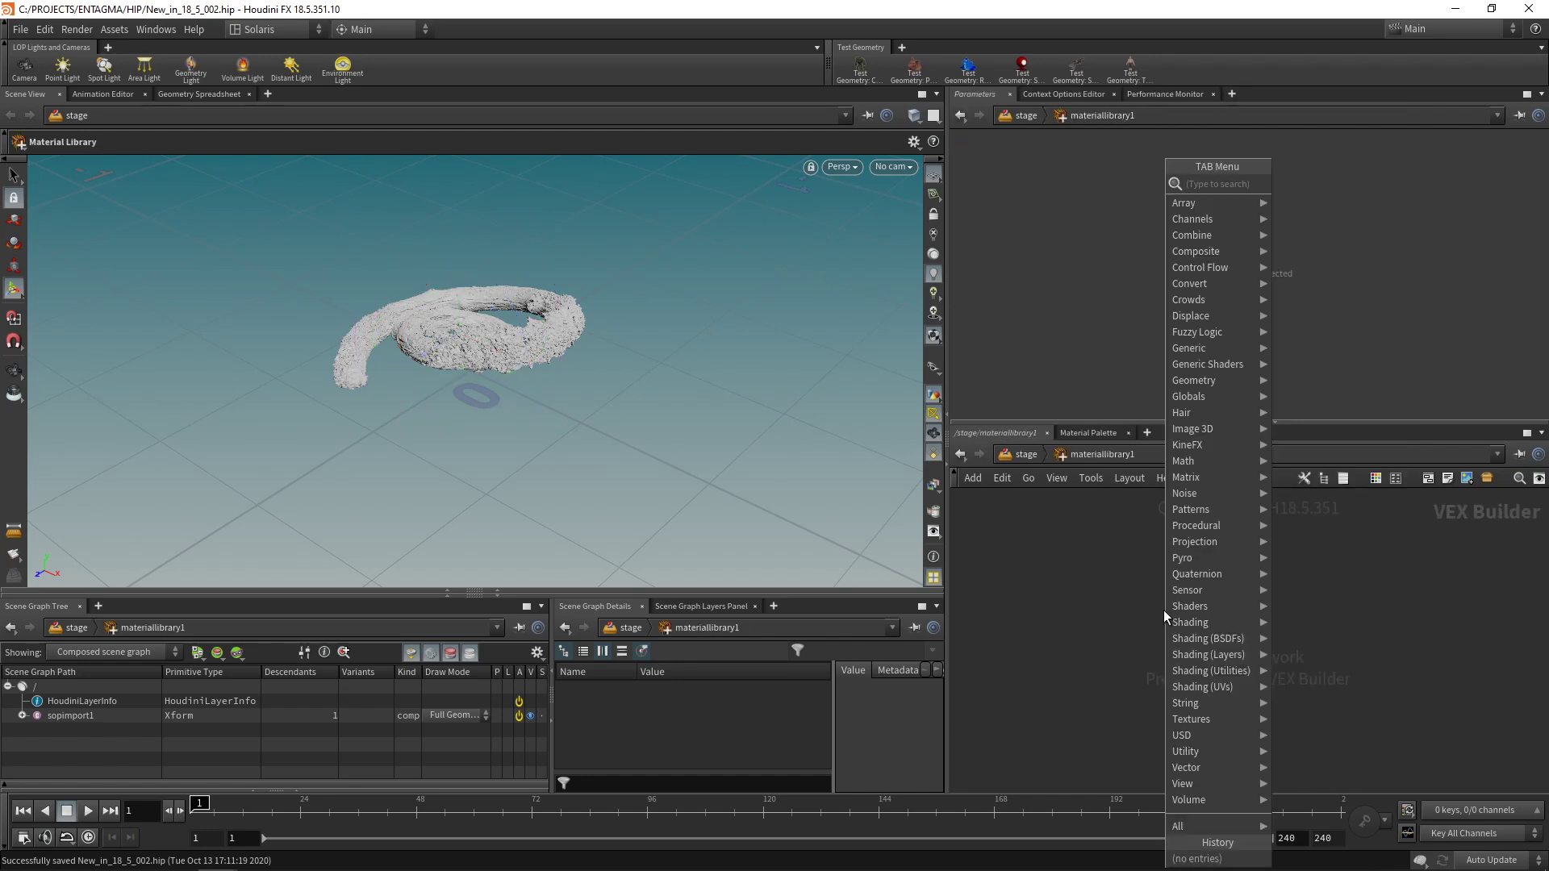
{"action": "type", "text": "princ"}
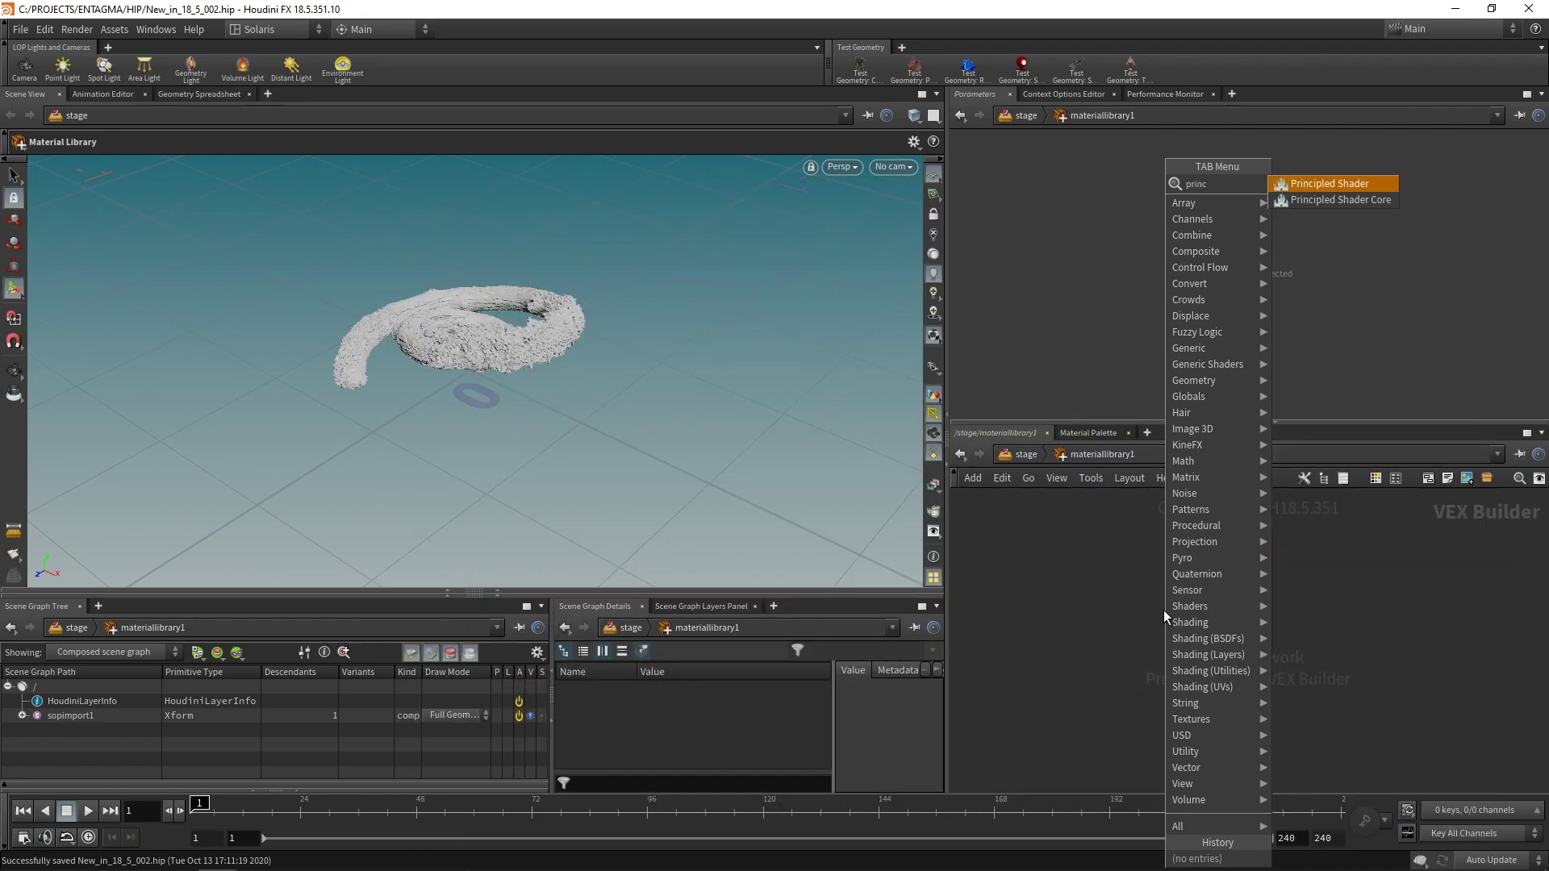
{"action": "key", "text": "Return"}
{"action": "left_click", "coordinate": [1163, 610]}
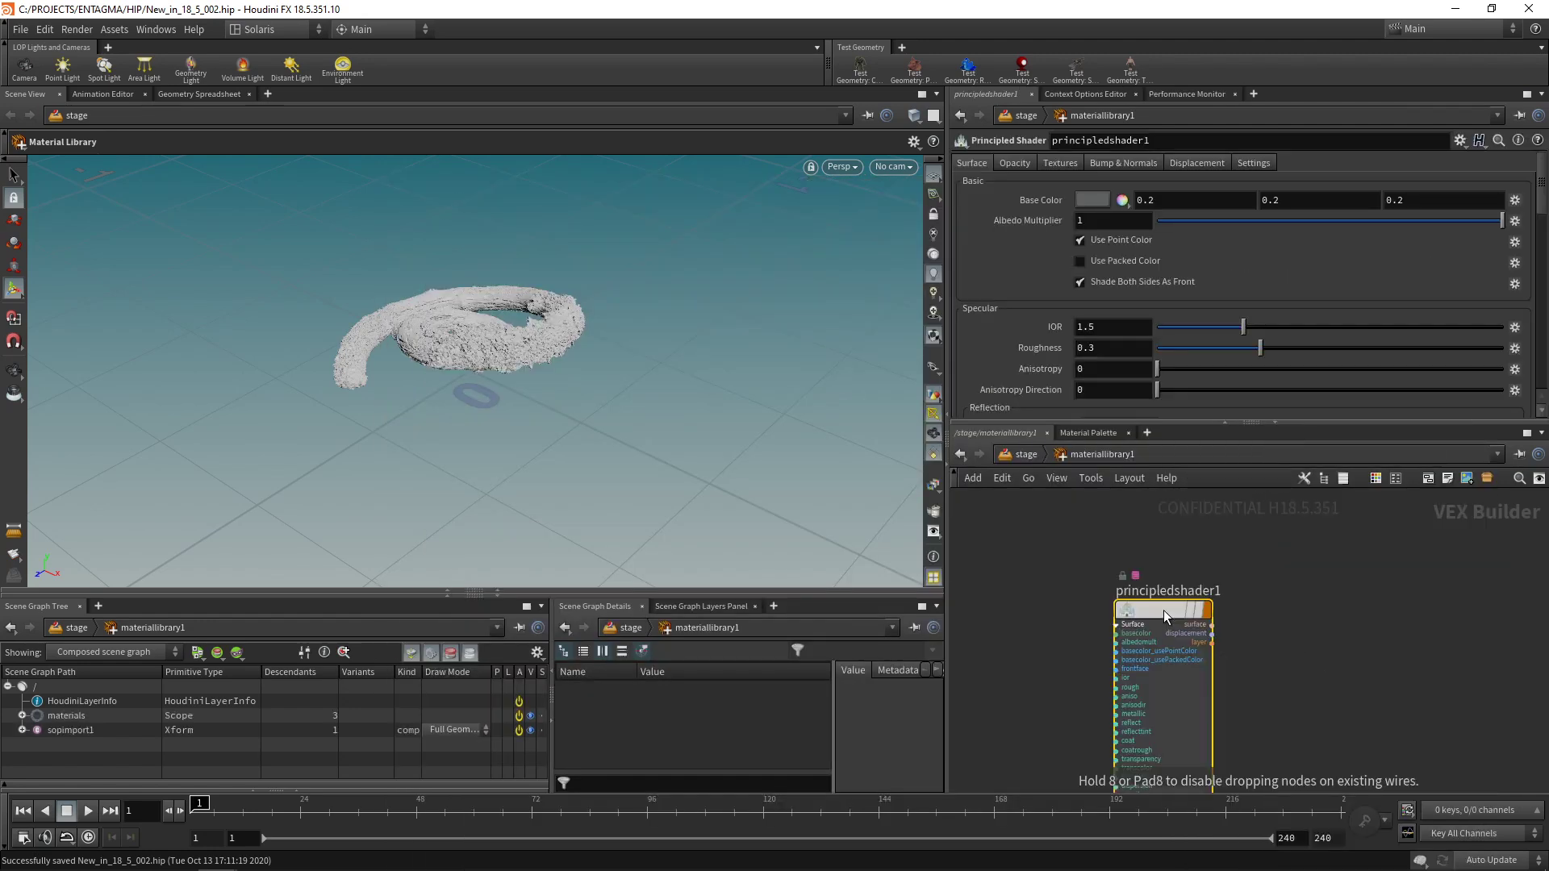
{"action": "scroll", "coordinate": [1309, 596], "scroll_direction": "down", "scroll_amount": 2}
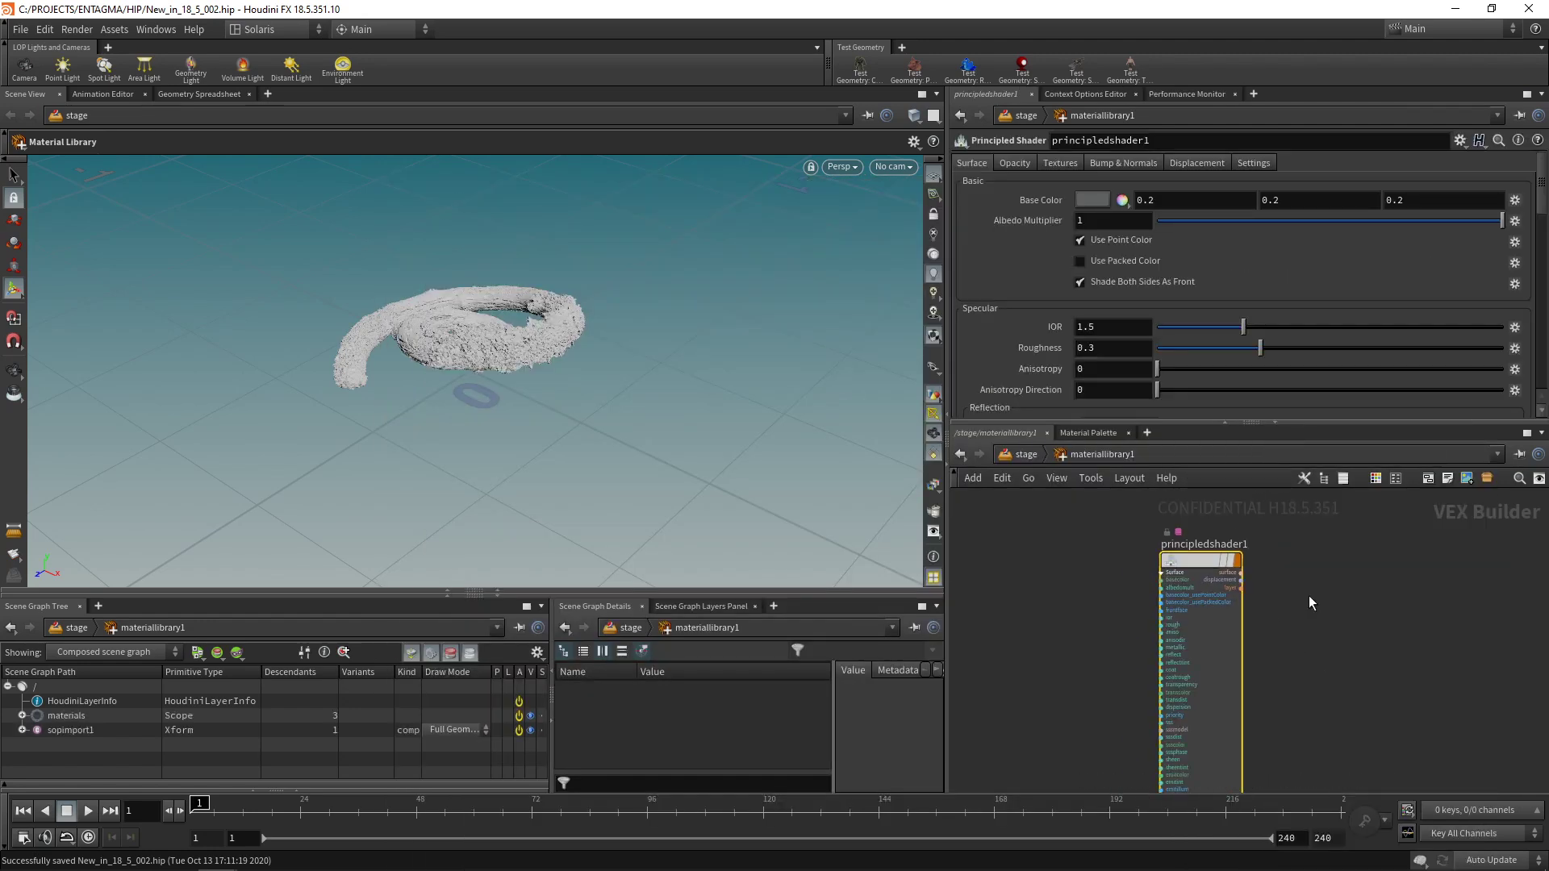
Set the shader's base colour to white and Reflectivity to 0
{"action": "left_click", "coordinate": [1092, 200]}
{"action": "left_click", "coordinate": [1312, 170]}
{"action": "left_click", "coordinate": [1321, 38]}
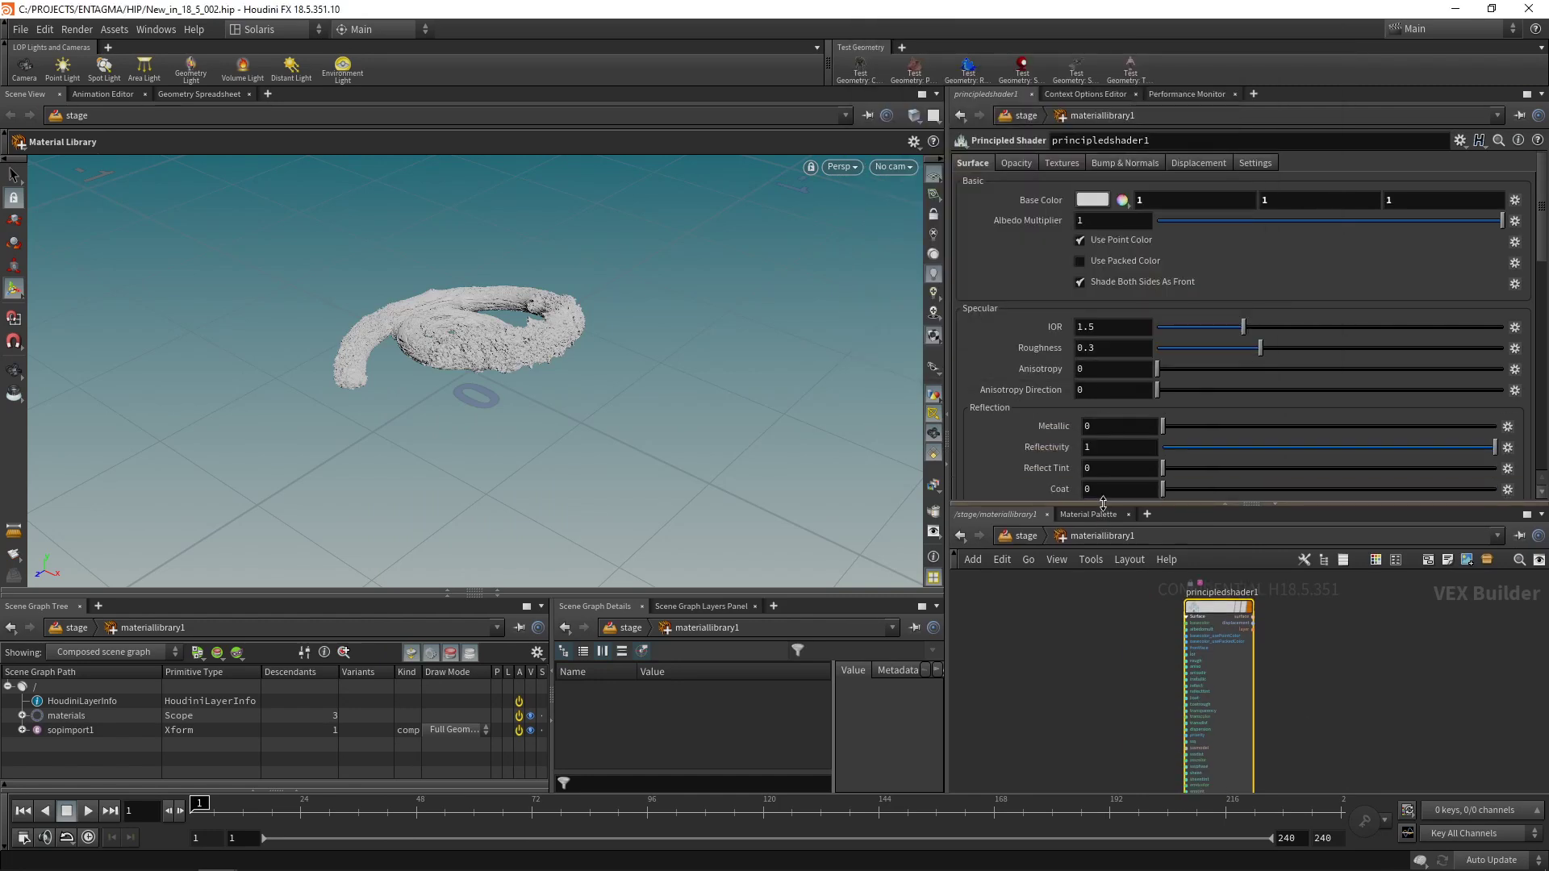
{"action": "left_click", "coordinate": [1103, 449]}
{"action": "type", "text": "0"}
{"action": "key", "text": "Return"}
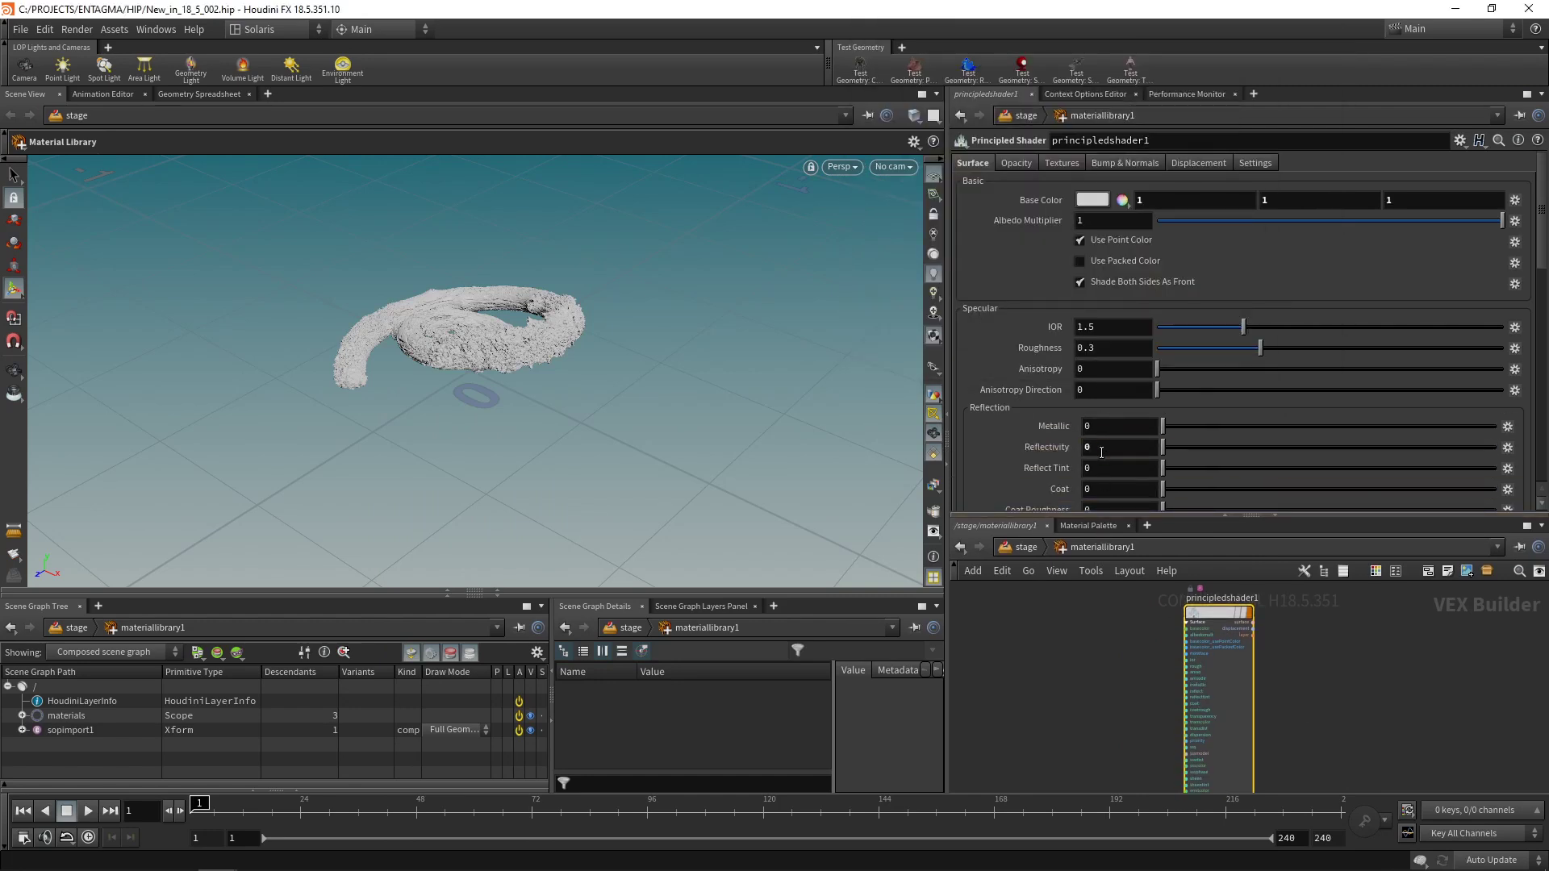
Use Log_14dc86ce_8K_Albedo_CC.jpg as the base colour texture
{"action": "left_click", "coordinate": [1061, 163]}
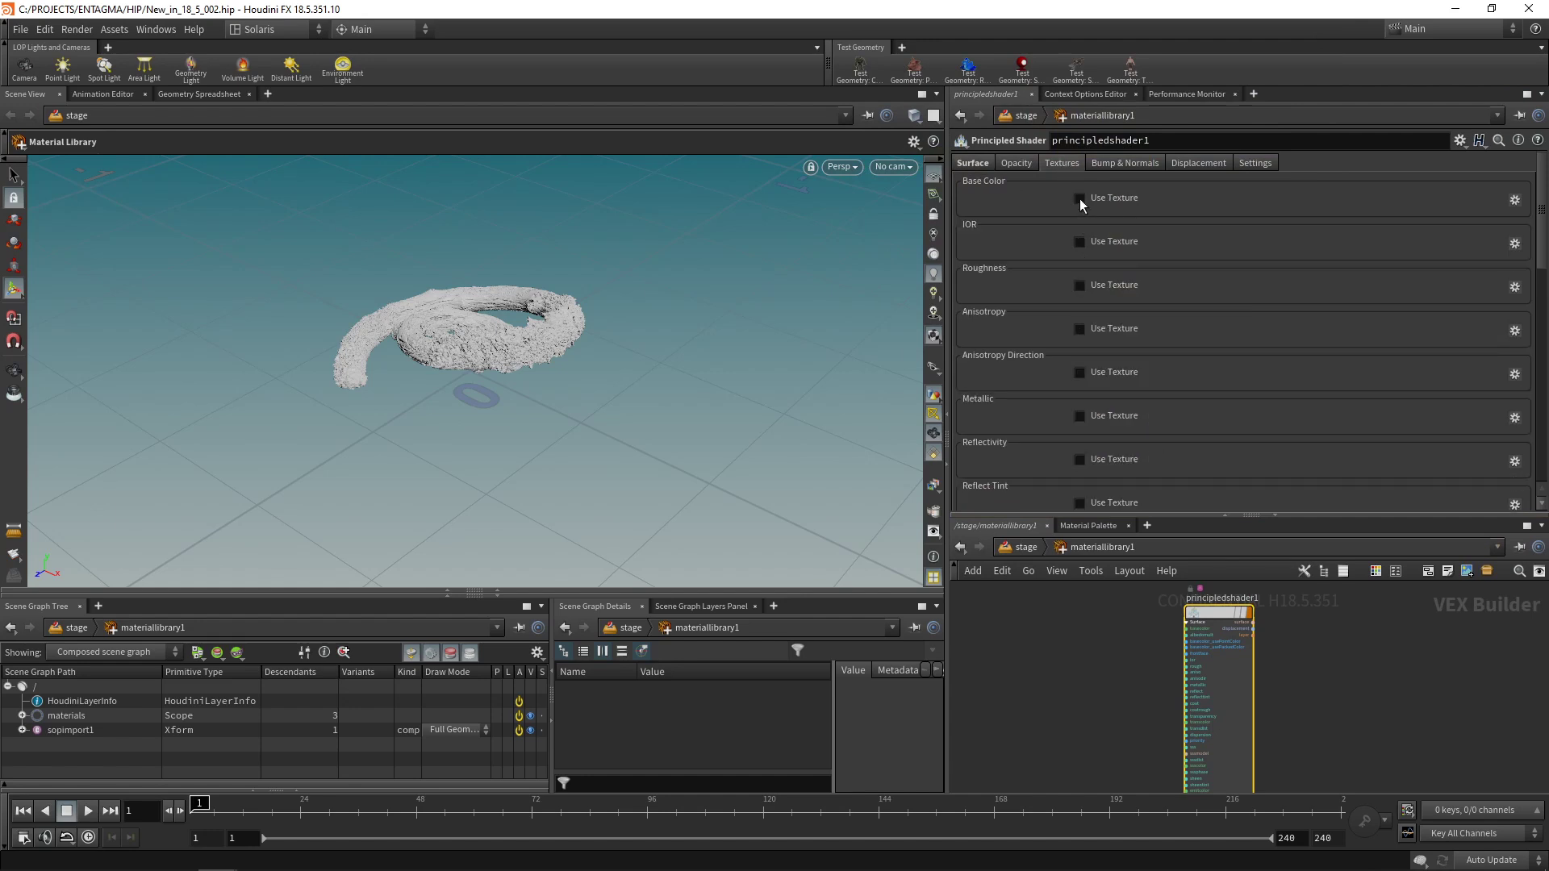
{"action": "left_click", "coordinate": [1080, 197]}
{"action": "left_click", "coordinate": [1496, 221]}
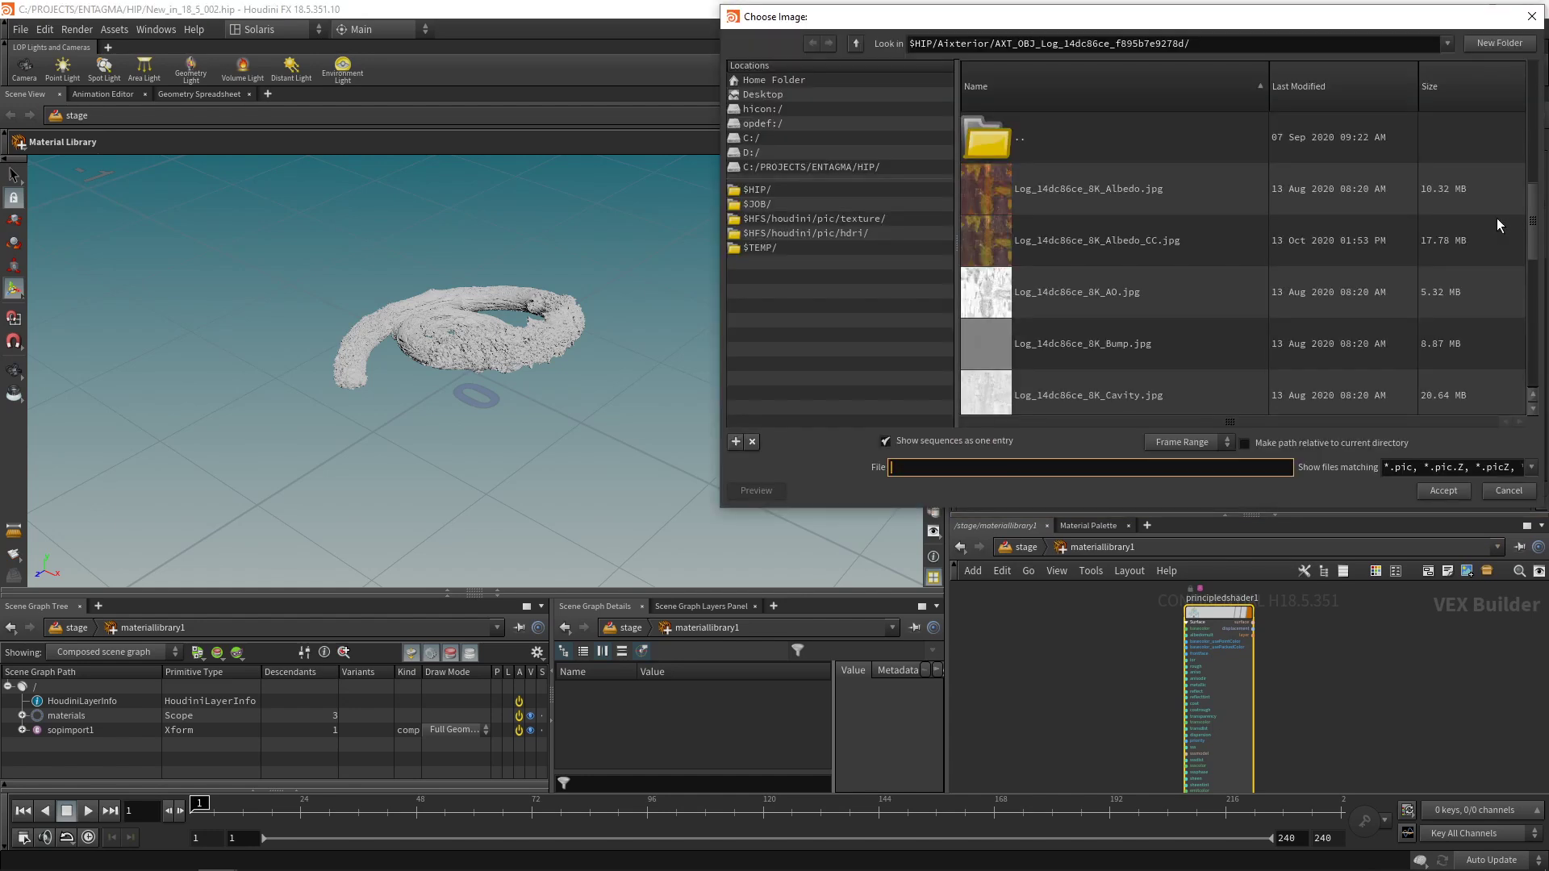
{"action": "left_click", "coordinate": [1106, 187]}
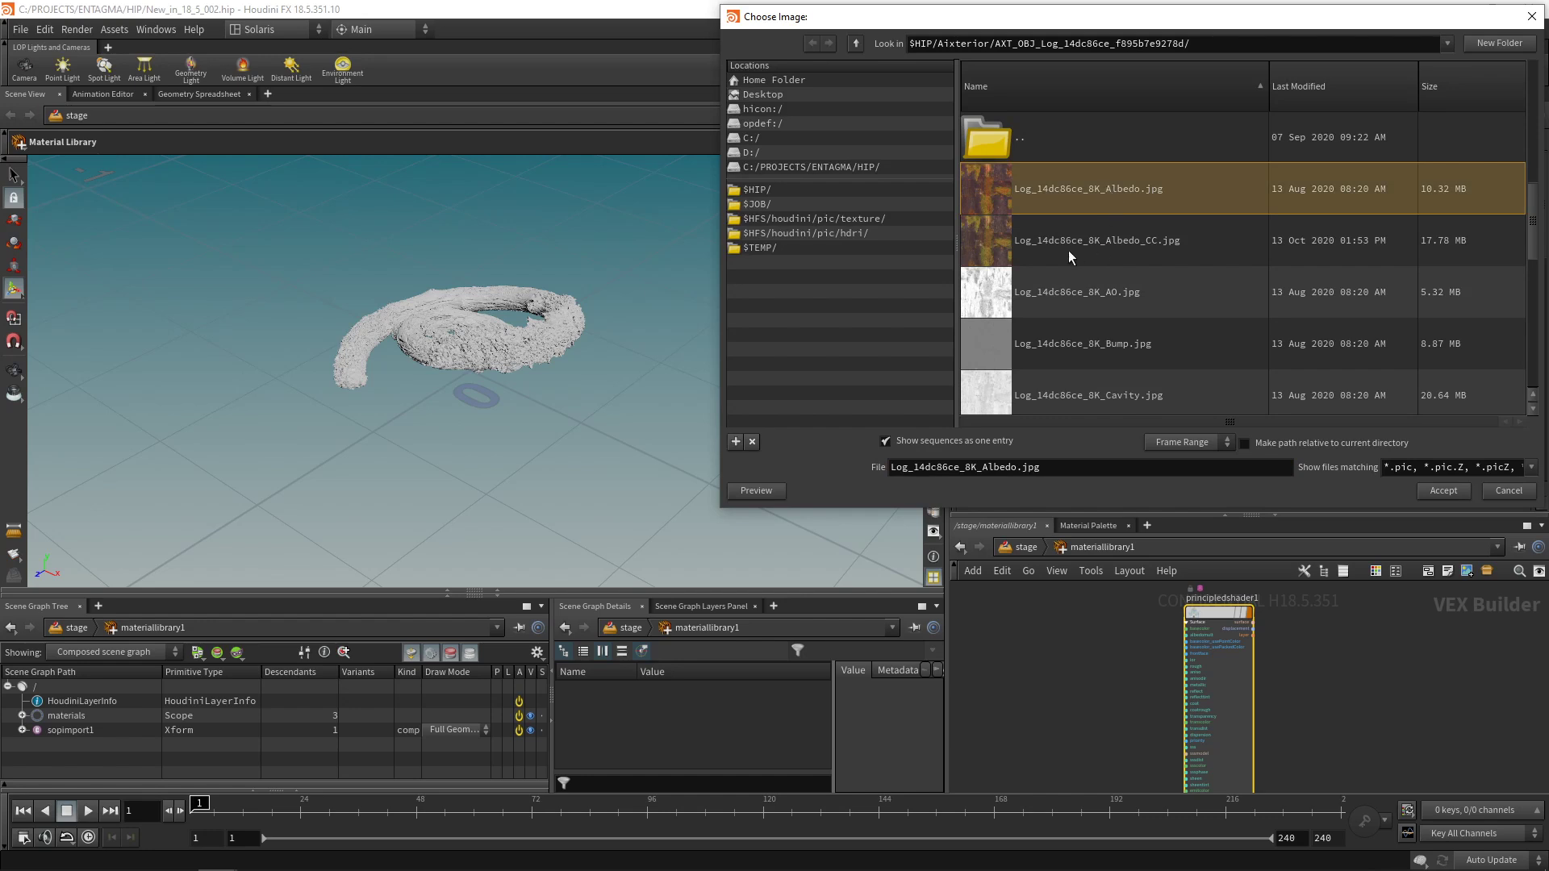
{"action": "left_click", "coordinate": [1018, 237]}
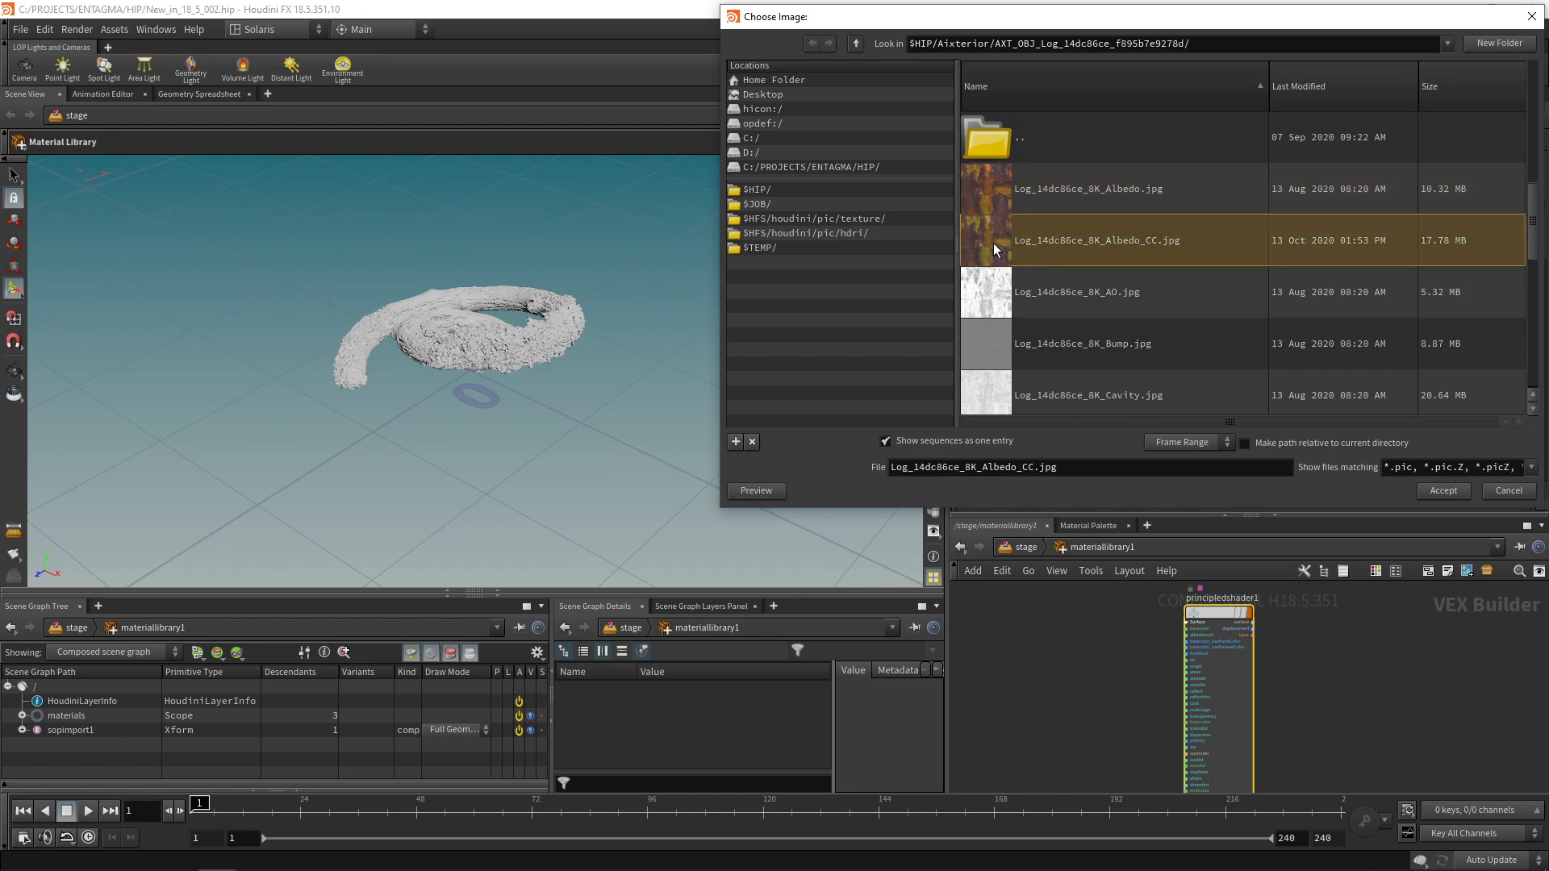
{"action": "double_click", "coordinate": [994, 243]}
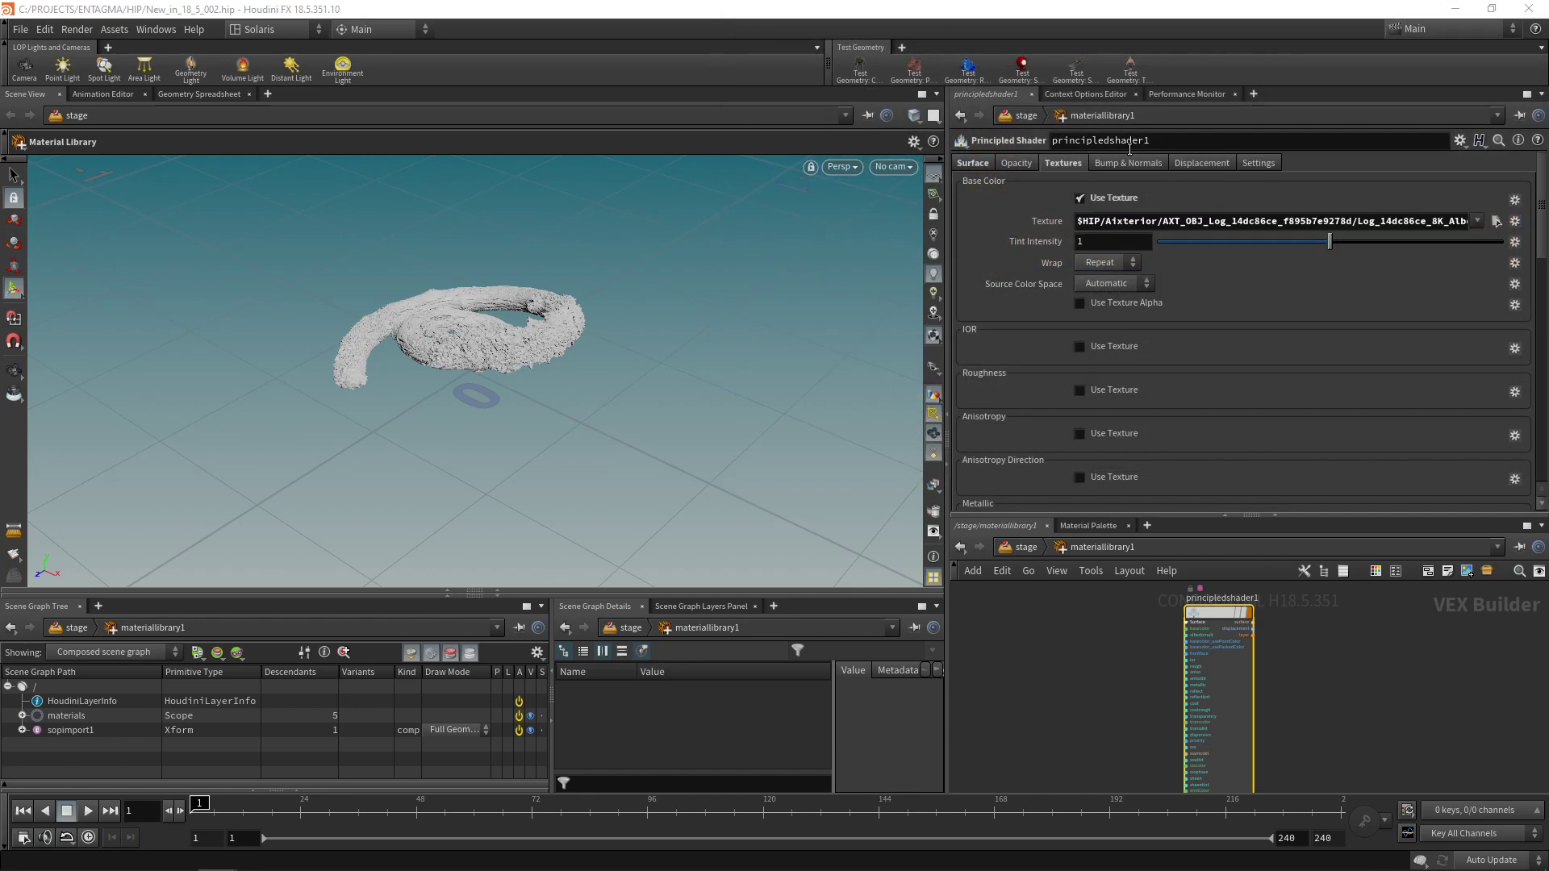
Enable bump mapping with Texture Type Bump using the log's 8K Bump image
{"action": "left_click", "coordinate": [1105, 163]}
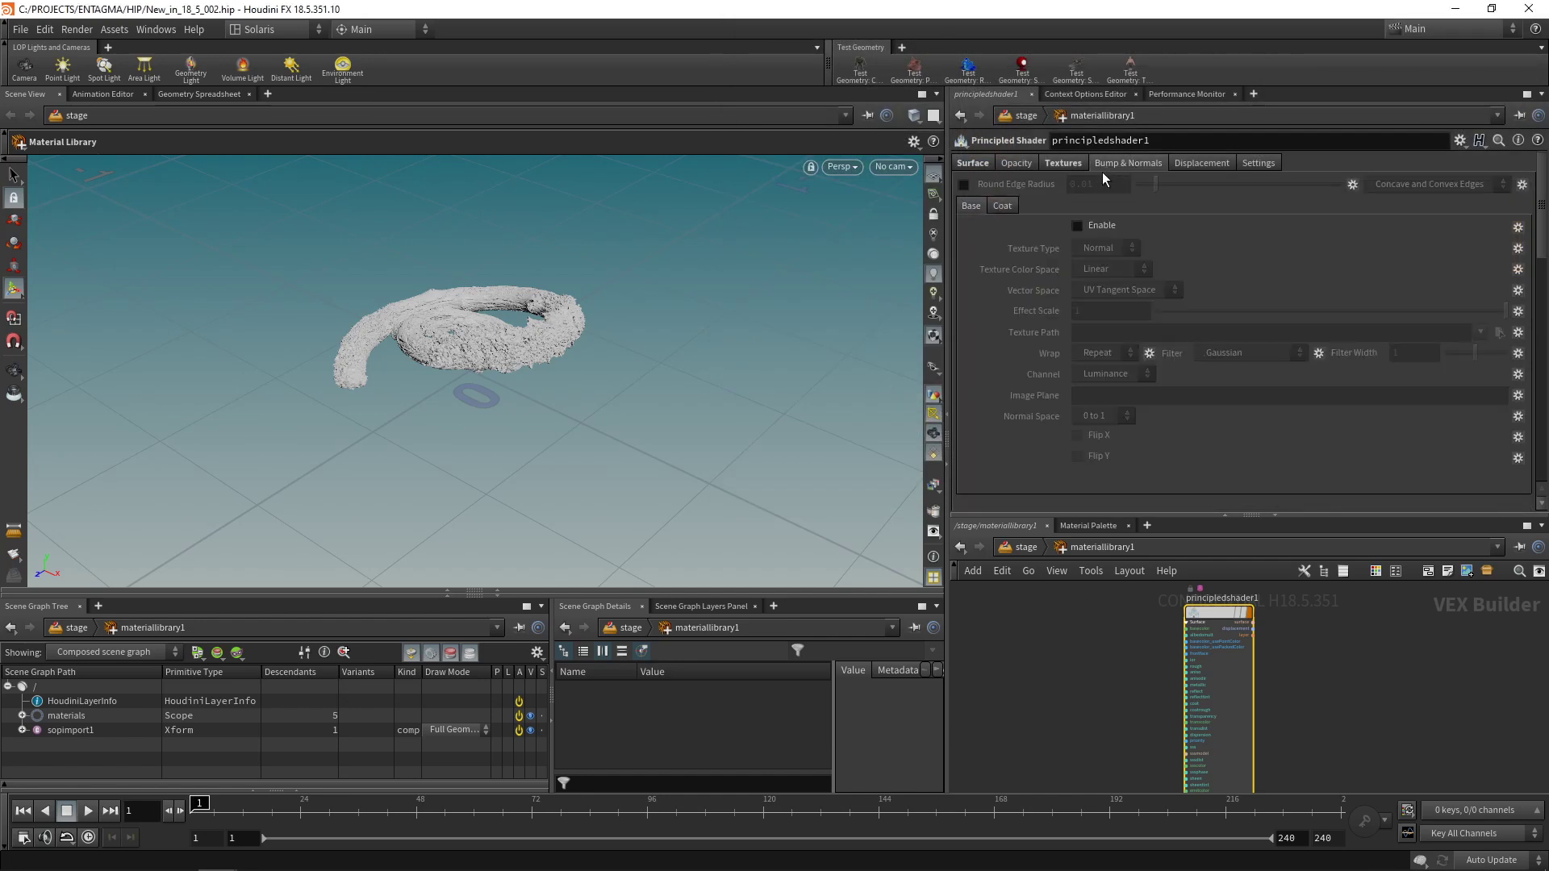
{"action": "left_click", "coordinate": [1078, 225]}
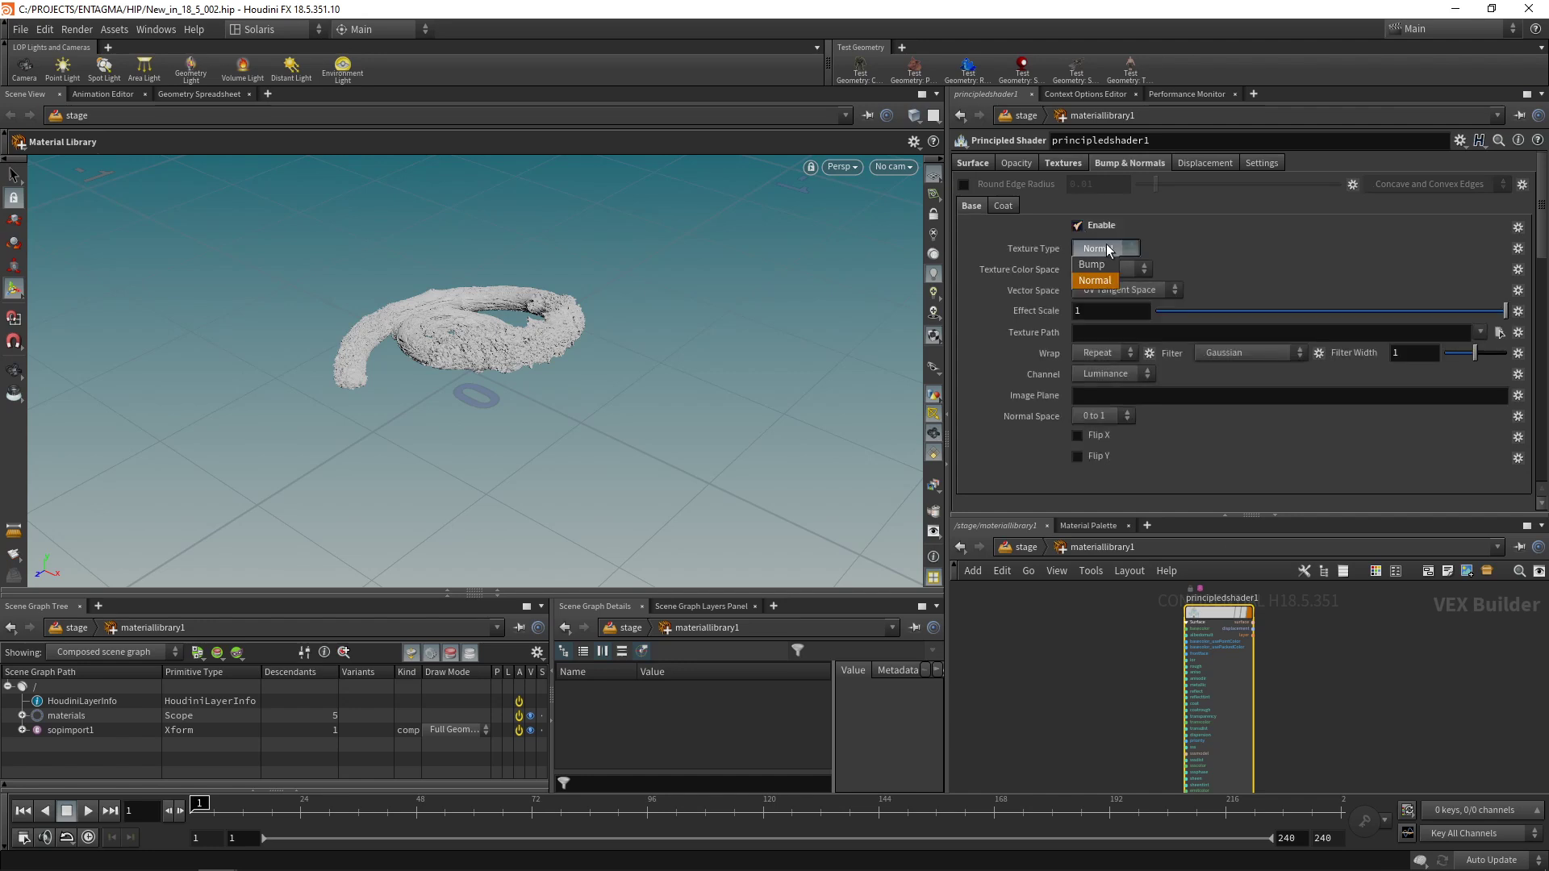
{"action": "left_click", "coordinate": [1105, 248]}
{"action": "left_click", "coordinate": [1099, 267]}
{"action": "left_click", "coordinate": [1498, 311]}
{"action": "left_click", "coordinate": [1083, 351]}
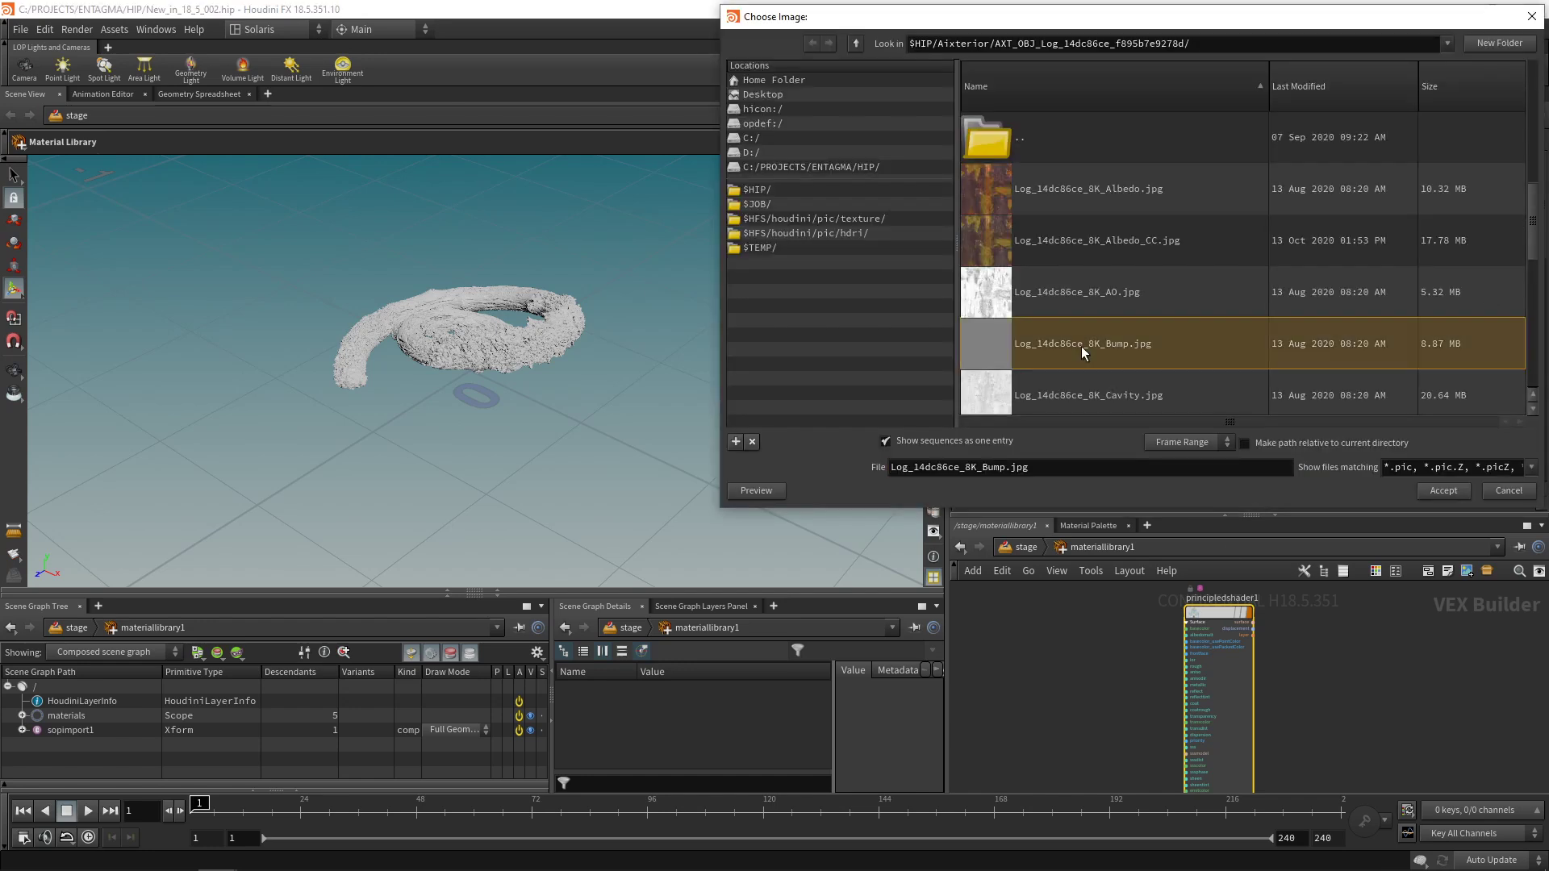
{"action": "left_click", "coordinate": [1442, 491]}
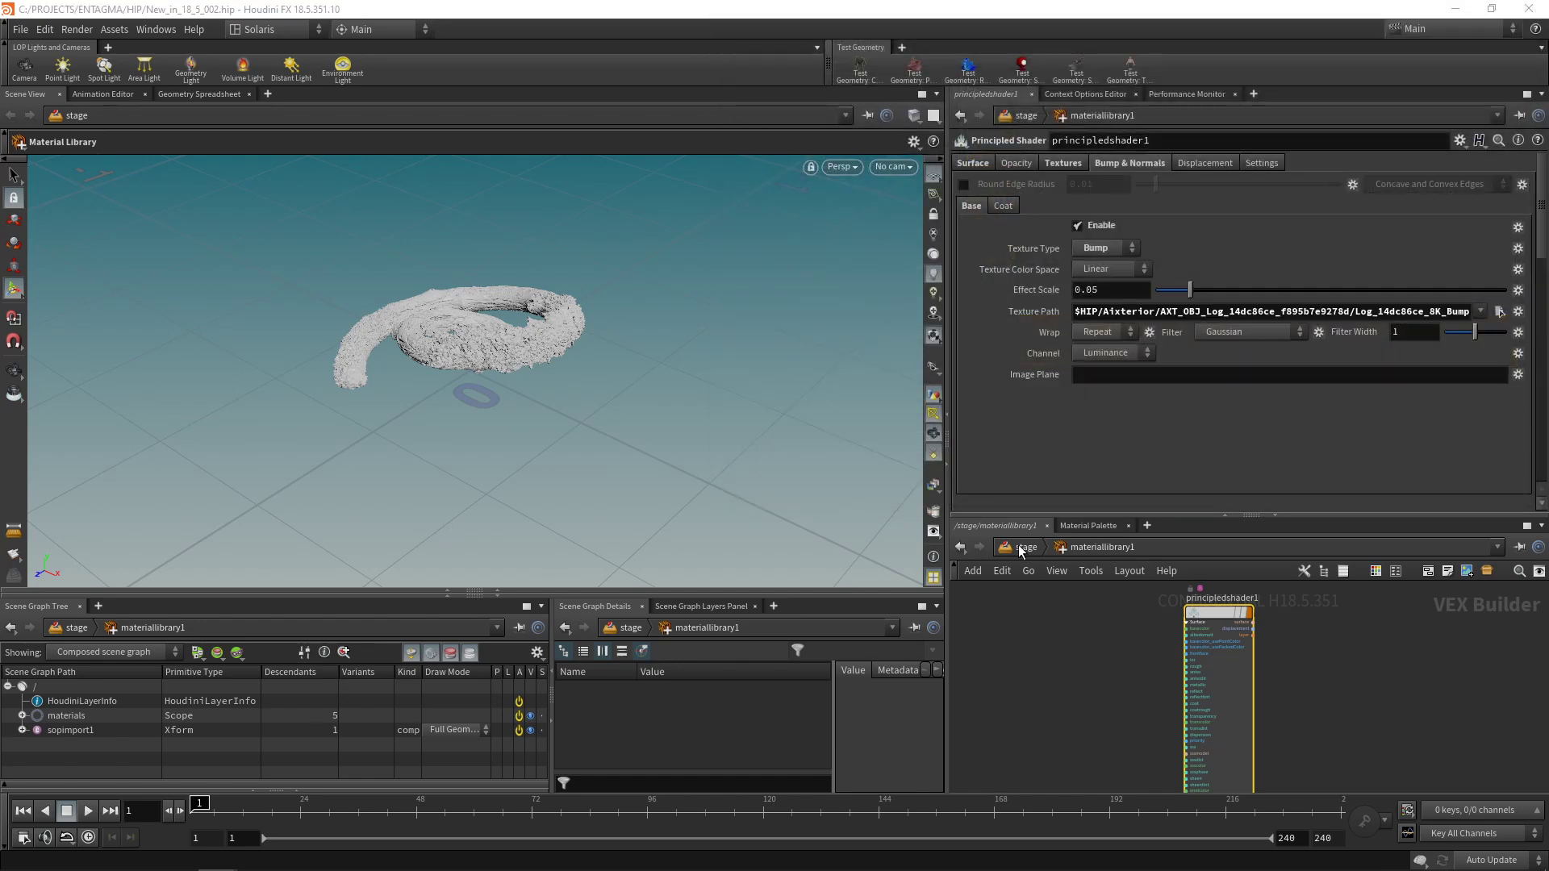
Set materiallibrary1's Material VOP to principledshader1
{"action": "left_click", "coordinate": [1026, 547]}
{"action": "left_click_drag", "start_coordinate": [1202, 514], "coordinate": [1202, 446]}
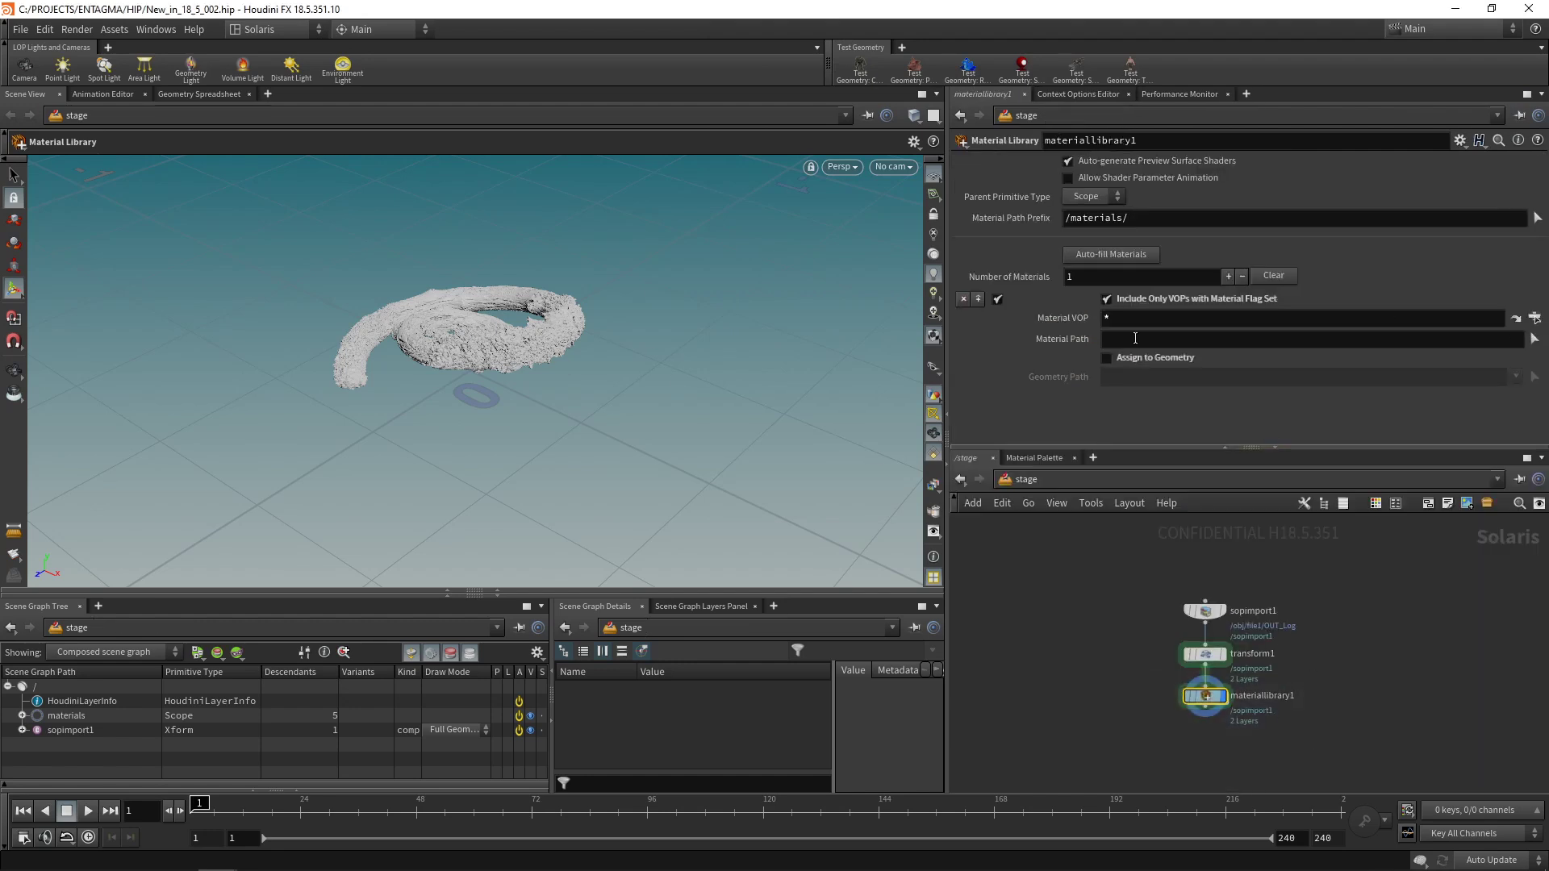
{"action": "left_click", "coordinate": [1534, 318]}
{"action": "left_click", "coordinate": [1363, 377]}
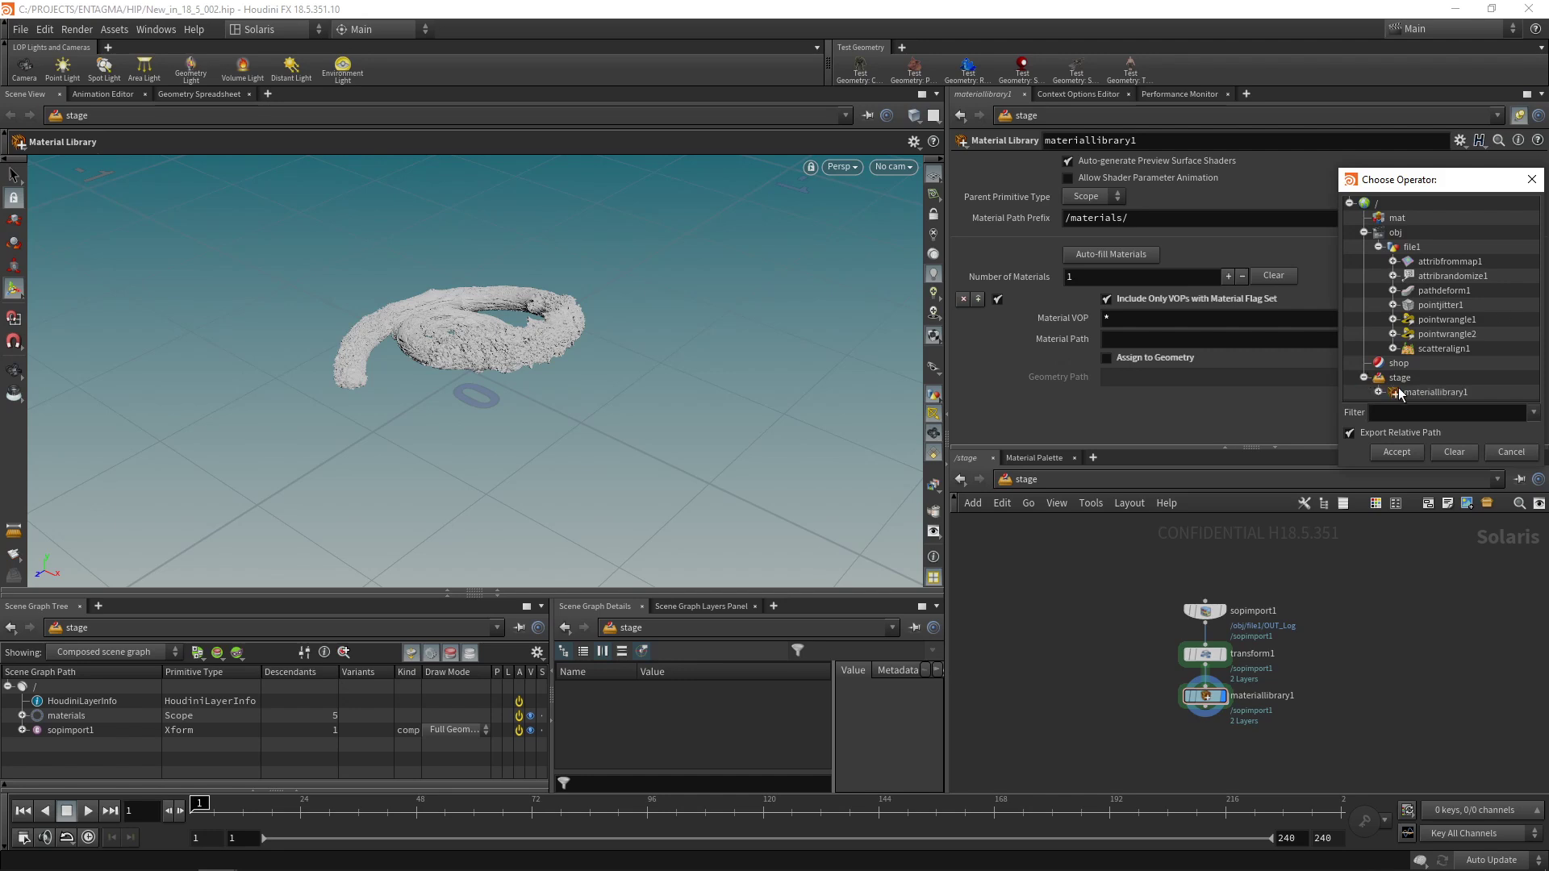
{"action": "left_click", "coordinate": [1379, 392]}
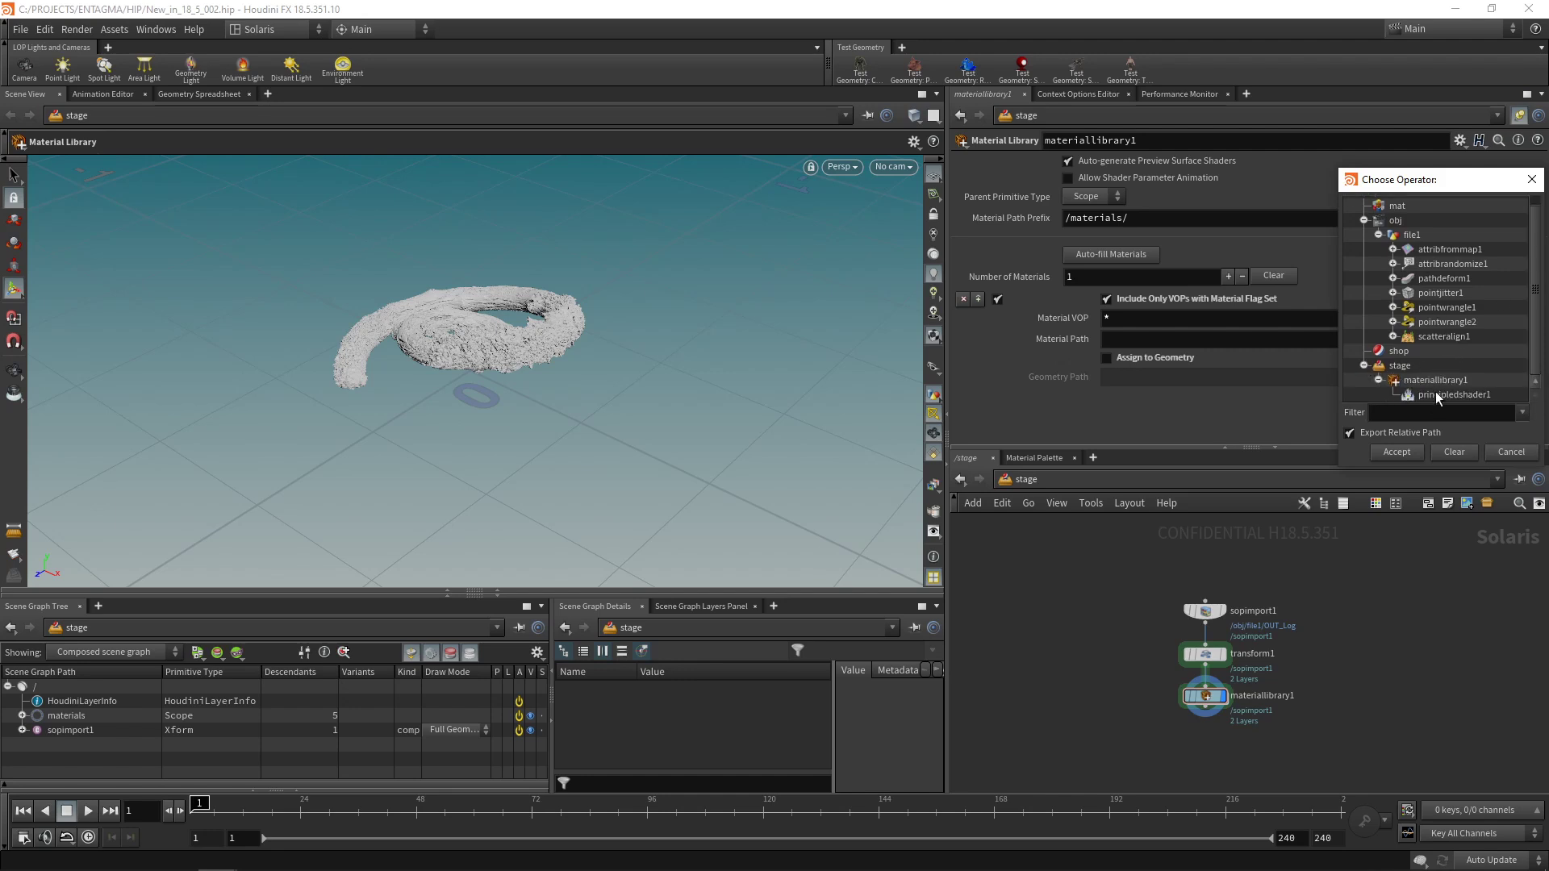
{"action": "double_click", "coordinate": [1435, 394]}
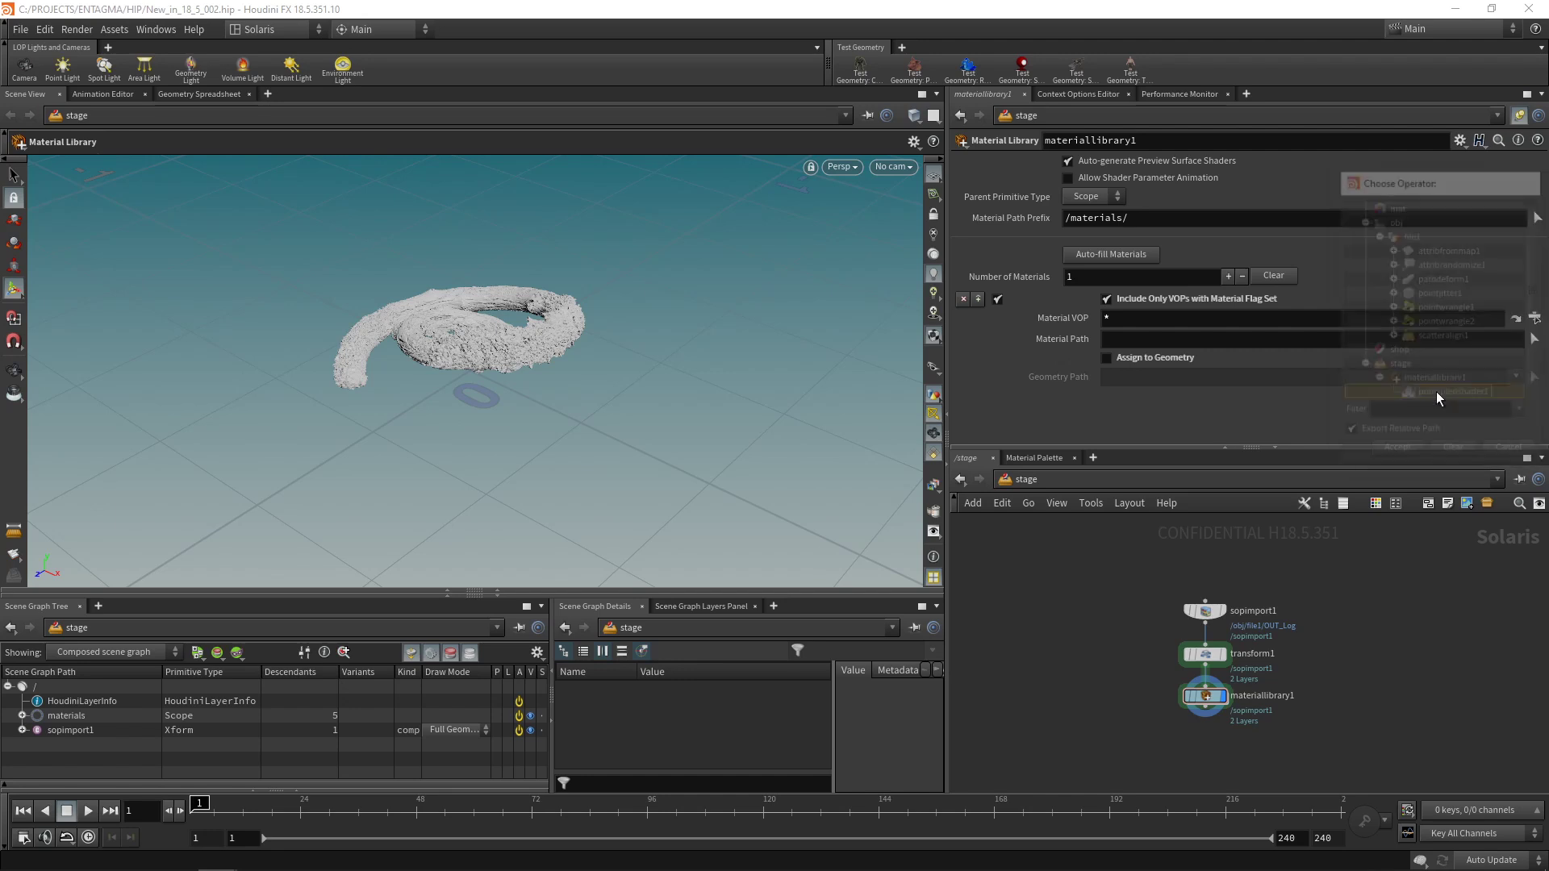
Assign the material to All Geometry Primitives and save the scene
{"action": "left_click", "coordinate": [1106, 358]}
{"action": "left_click", "coordinate": [1515, 377]}
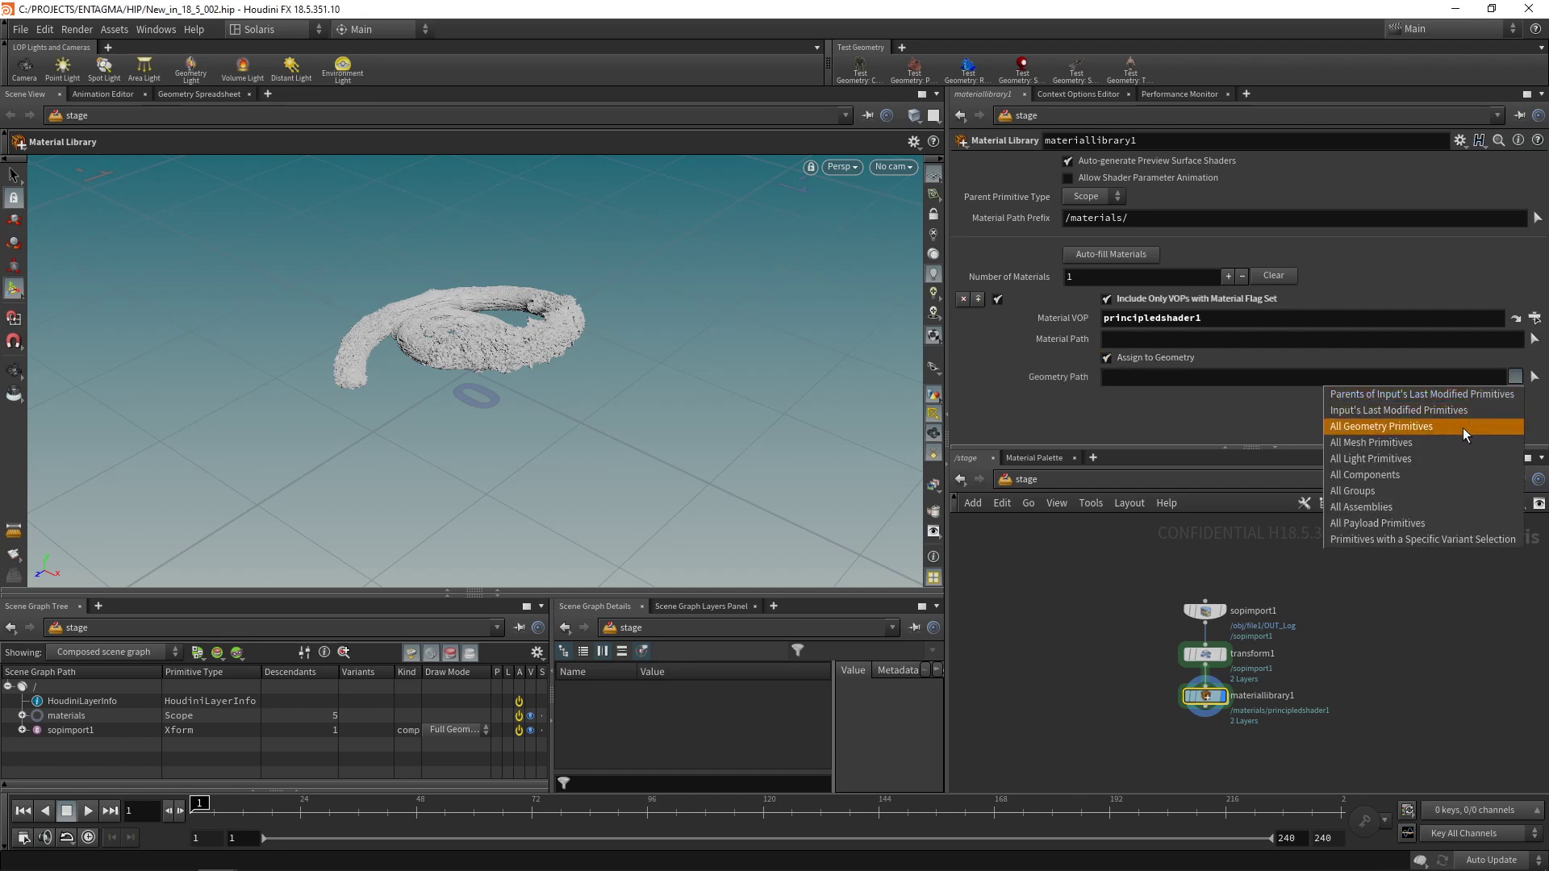
{"action": "left_click", "coordinate": [1411, 428]}
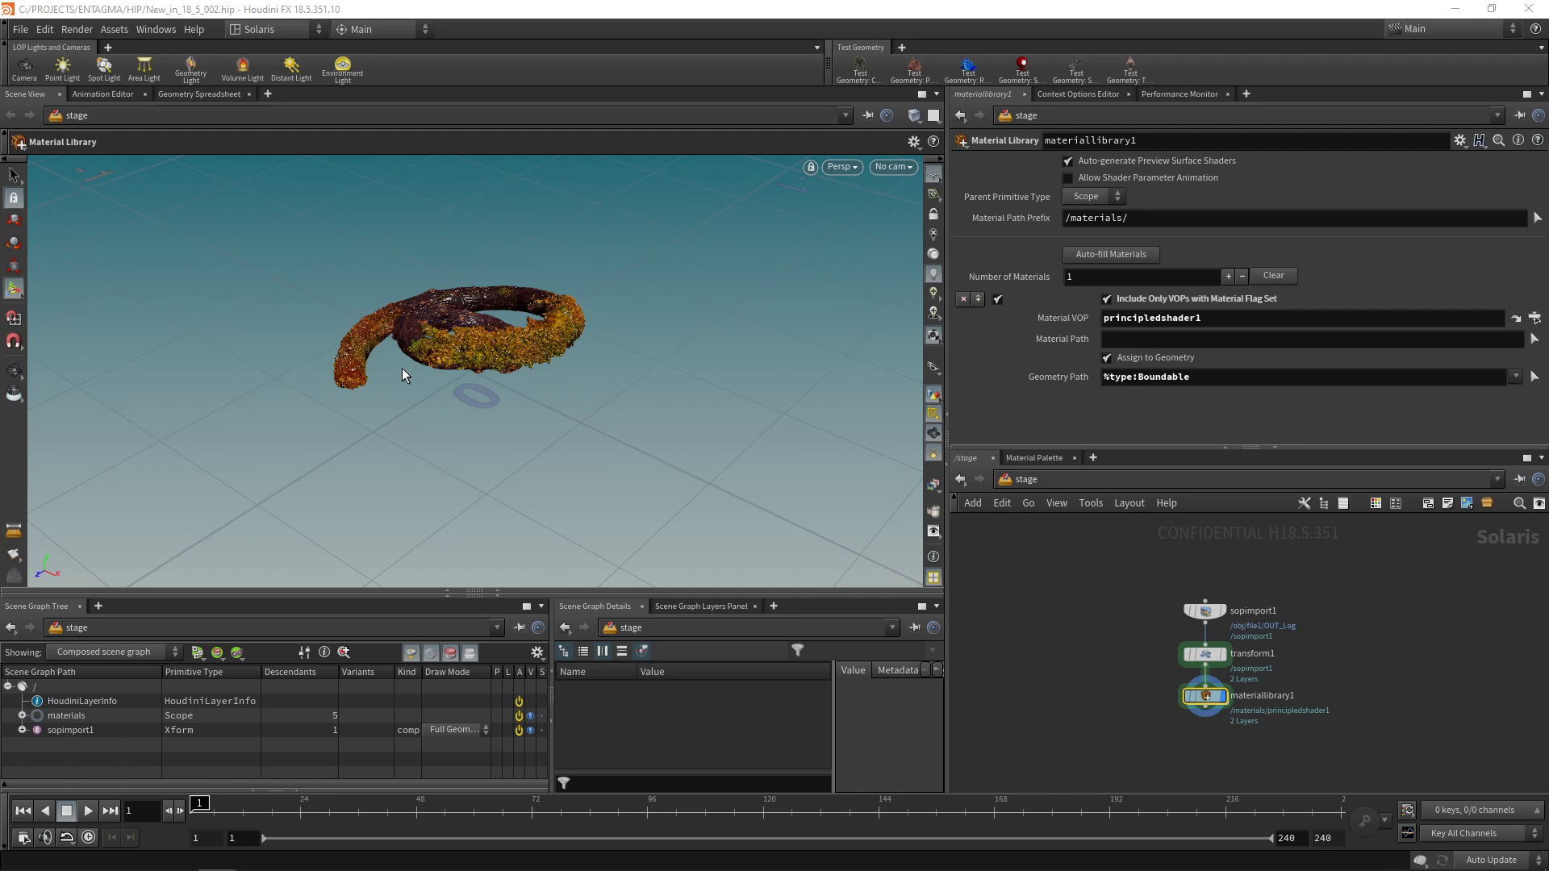
{"action": "key", "text": "ctrl+s"}
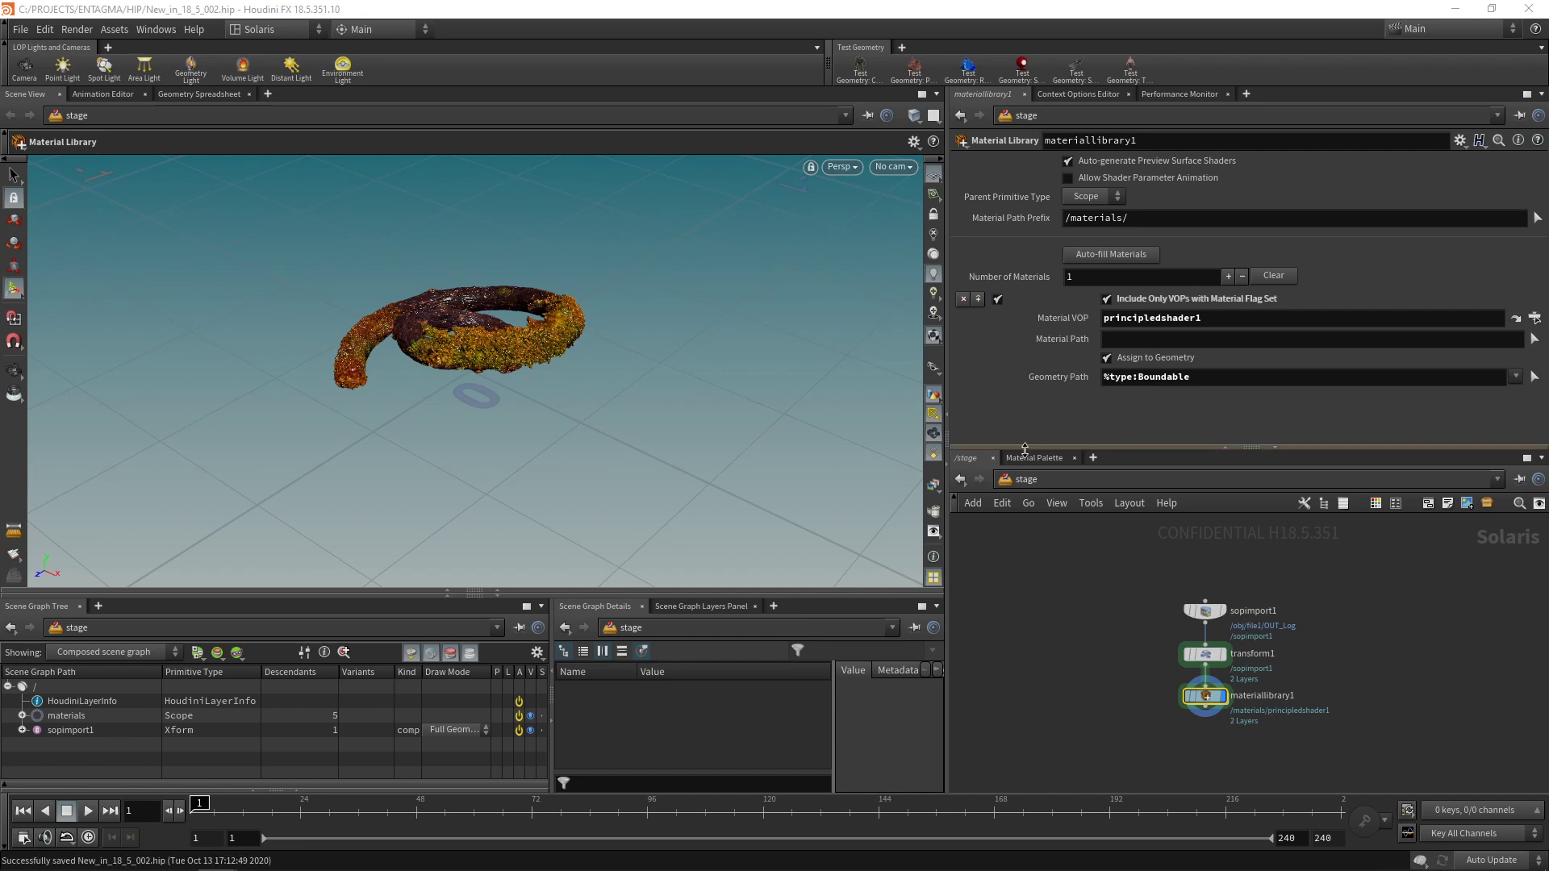
Duplicate the sopimport1, transform1 and materiallibrary1 nodes
{"action": "left_click_drag", "start_coordinate": [1072, 549], "coordinate": [1186, 704]}
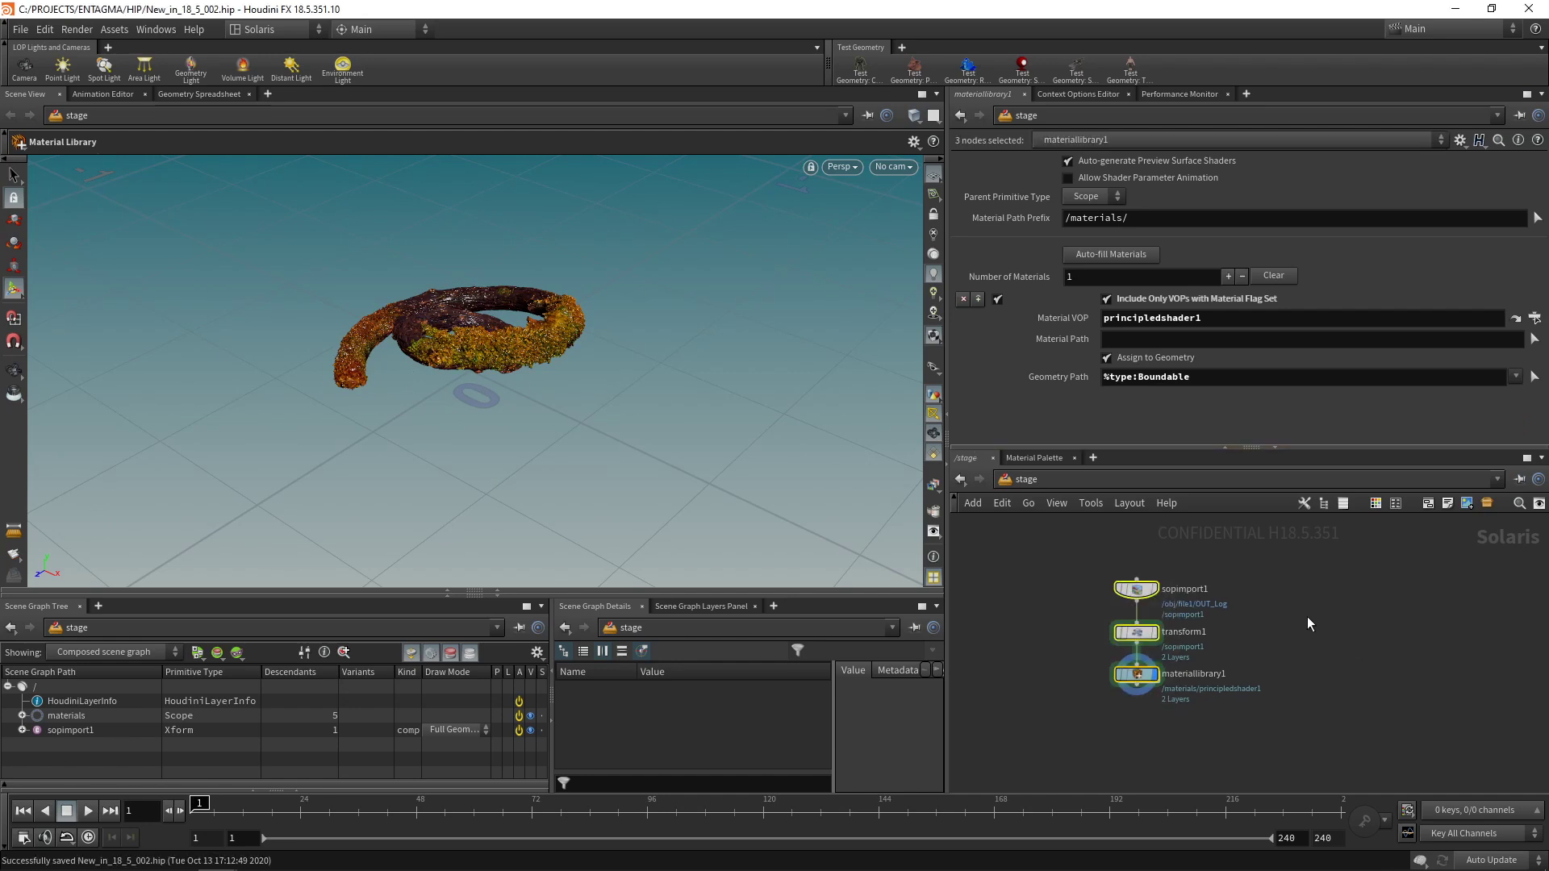
{"action": "key", "text": "ctrl+c"}
{"action": "key", "text": "ctrl+v"}
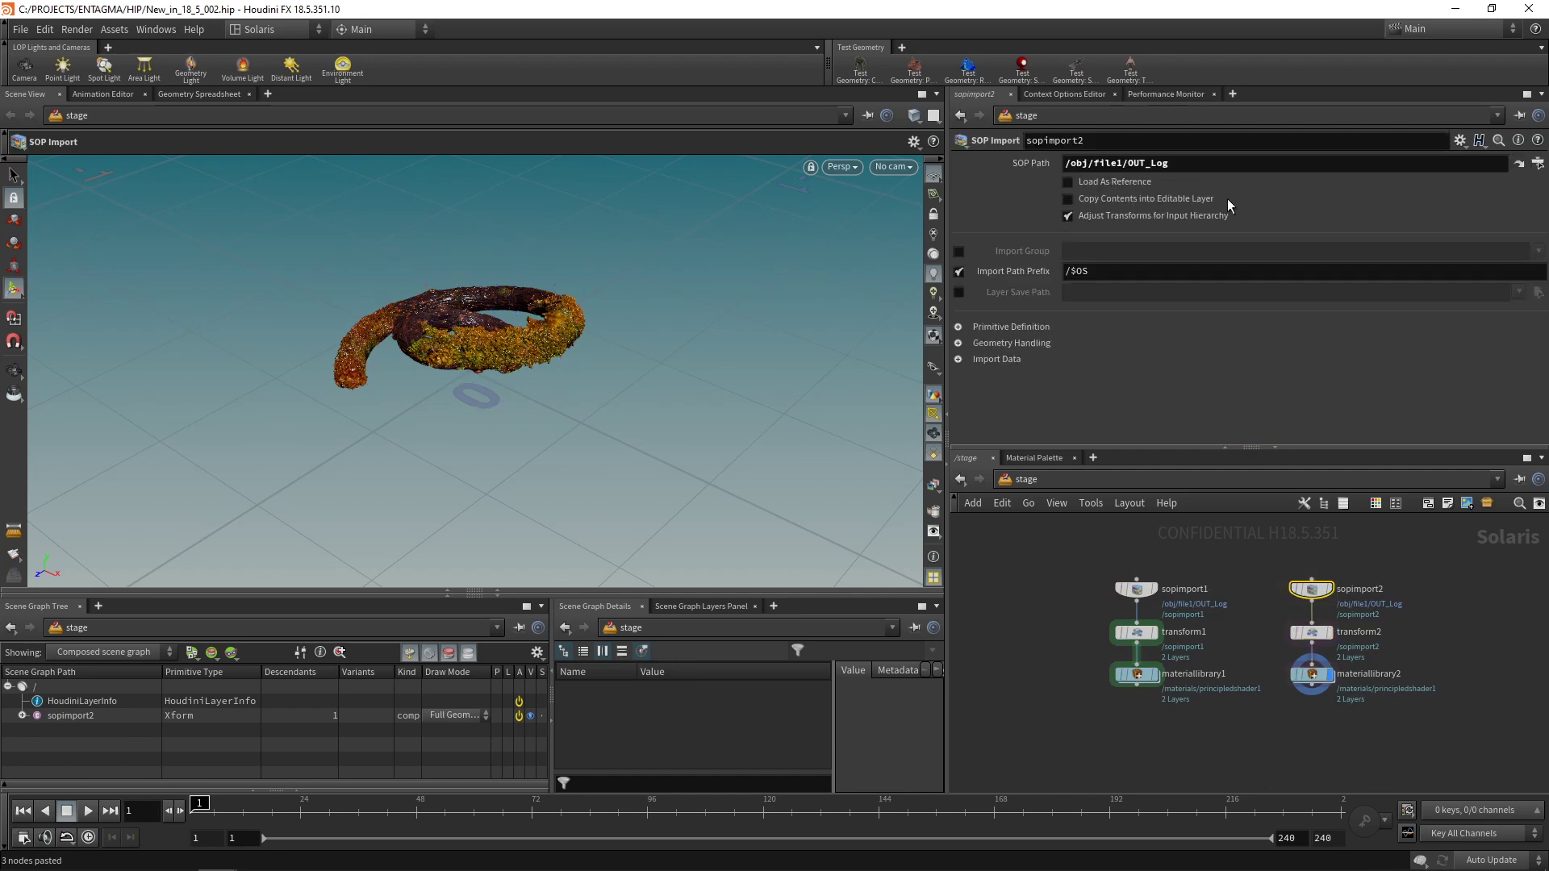
Point sopimport2 at /obj/file1/OUT_Moss and display materiallibrary1 in the viewport
{"action": "left_click", "coordinate": [1538, 163]}
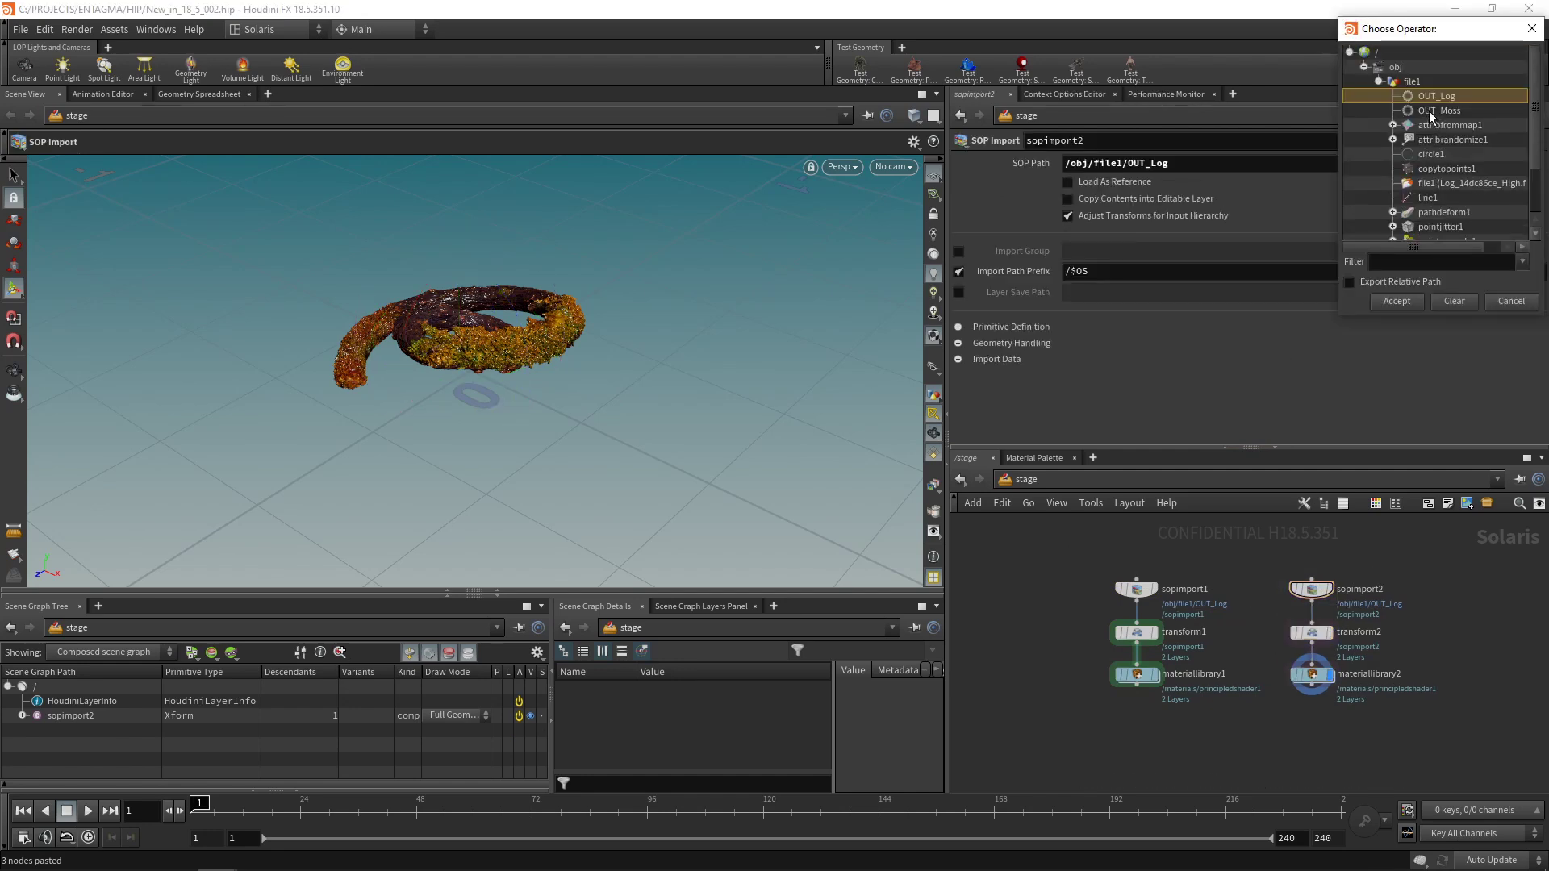
{"action": "double_click", "coordinate": [1430, 111]}
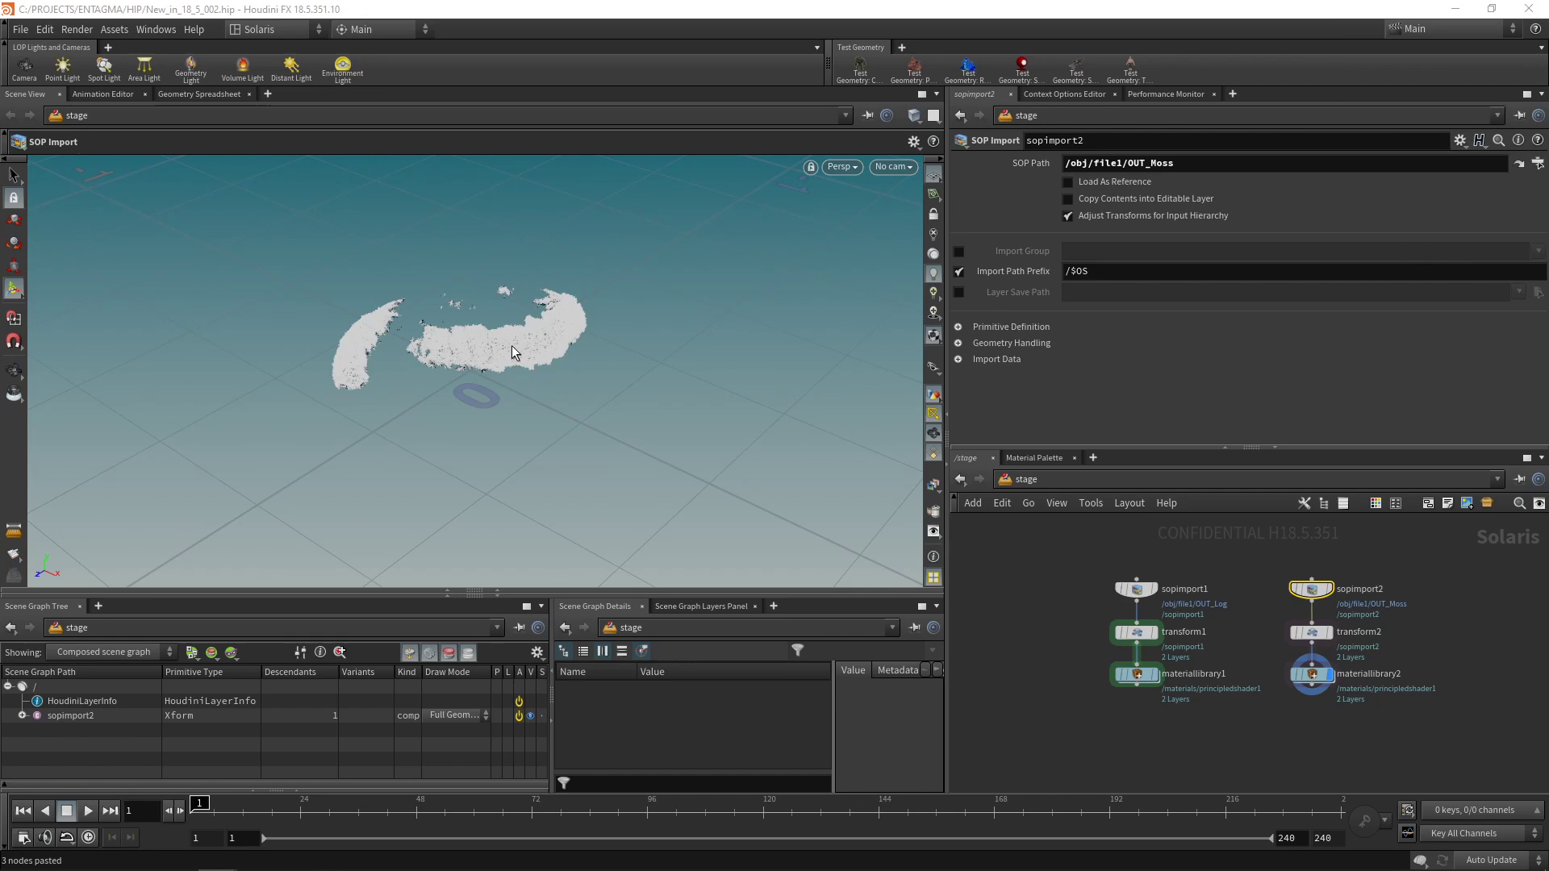
{"action": "left_click", "coordinate": [1295, 617]}
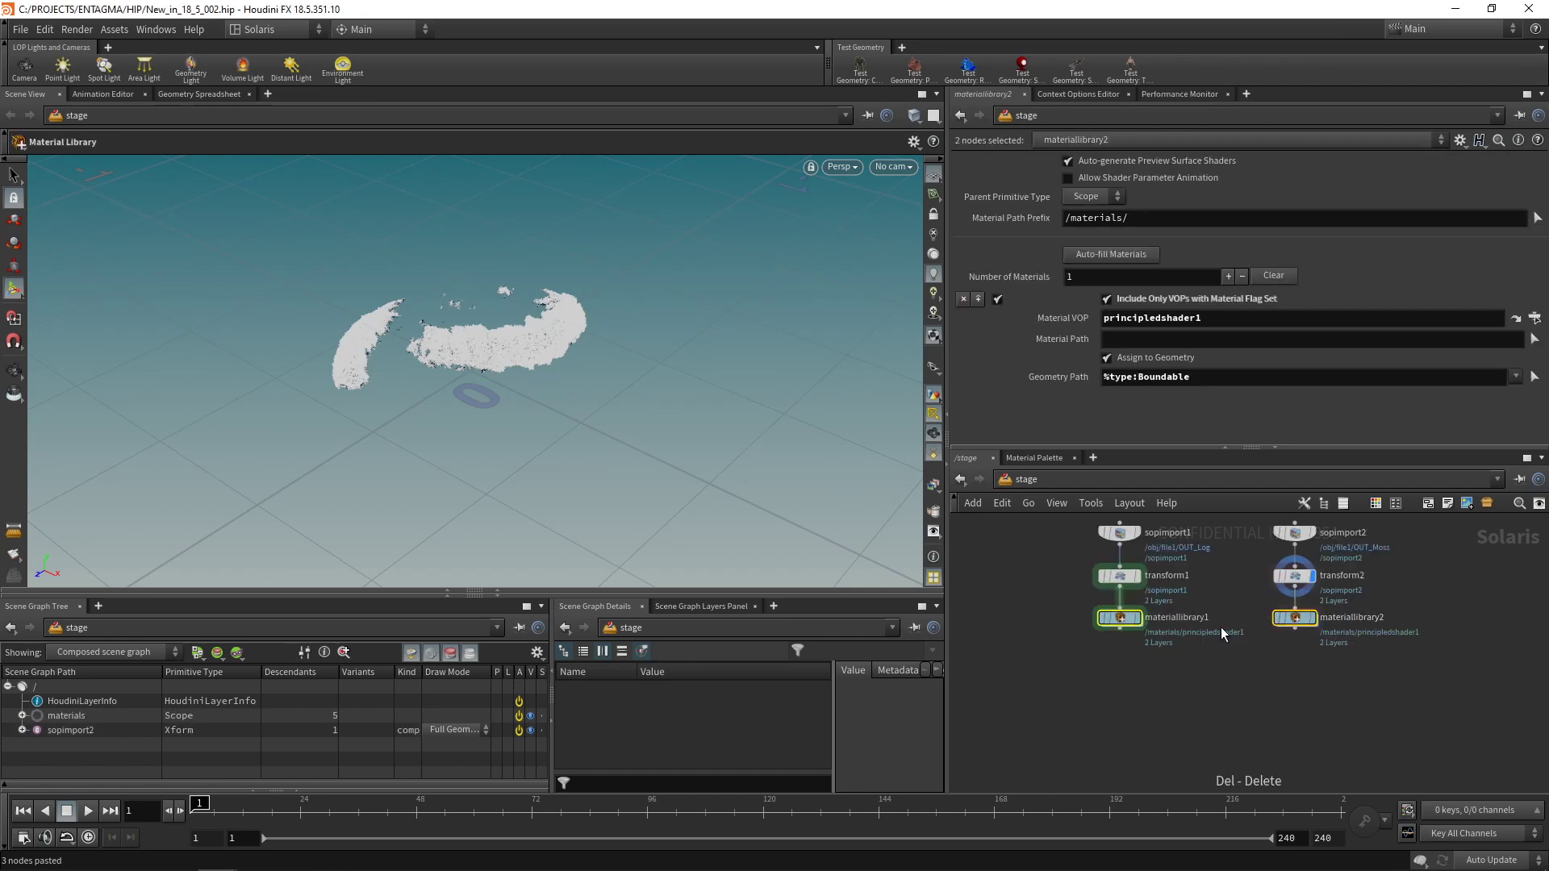
{"action": "left_click", "coordinate": [1138, 625], "text": "shift"}
{"action": "left_click", "coordinate": [1138, 618]}
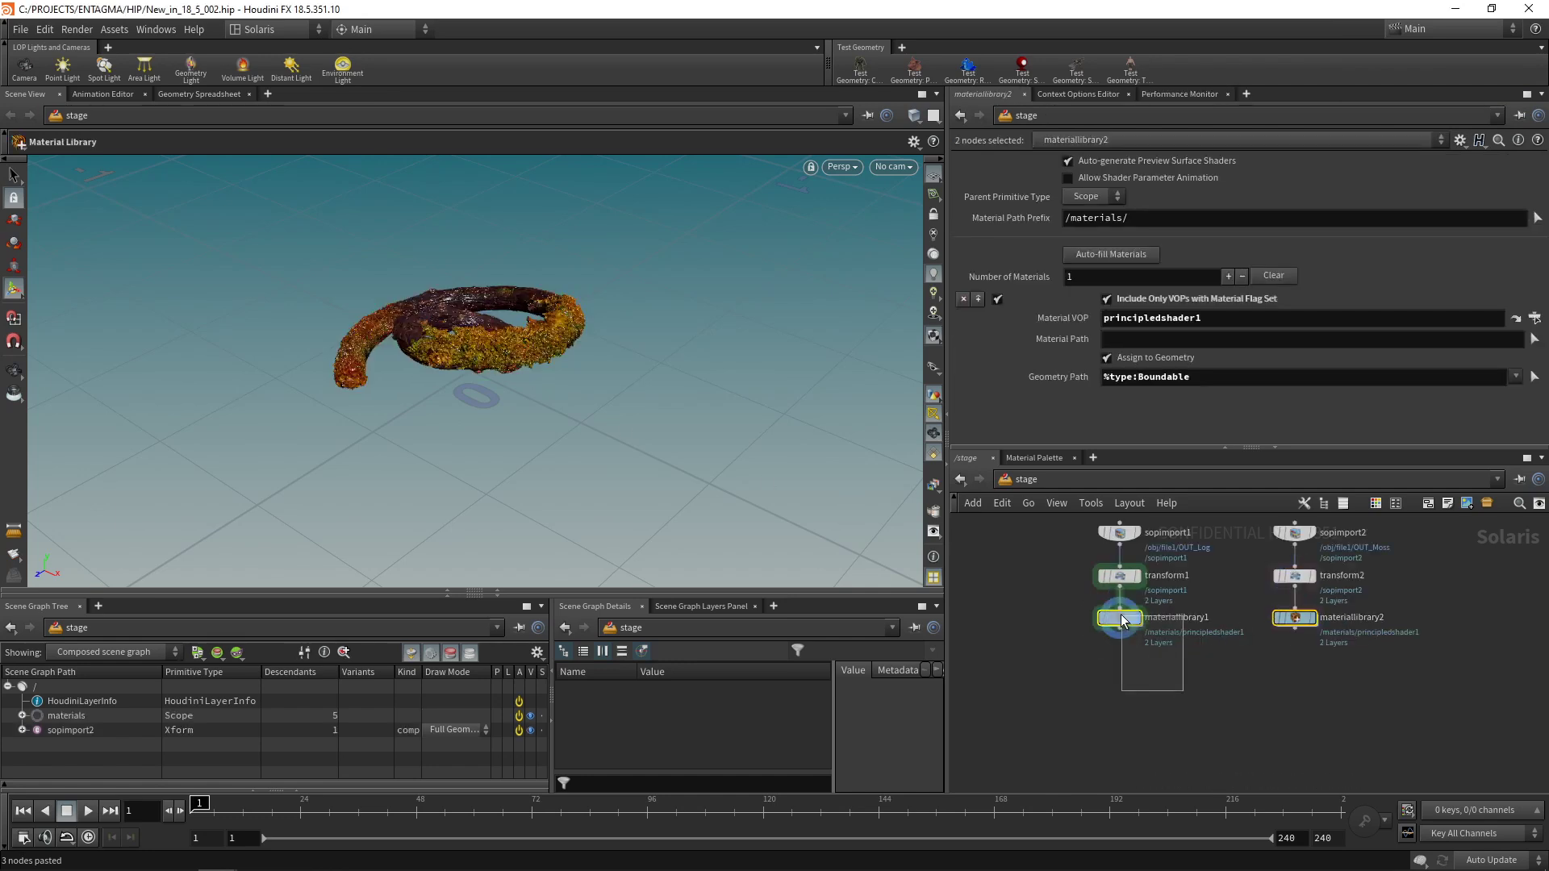
Add merge1 below materiallibrary1 and wire materiallibrary2 into it
{"action": "key", "text": "Tab"}
{"action": "type", "text": "mer"}
{"action": "key", "text": "Return"}
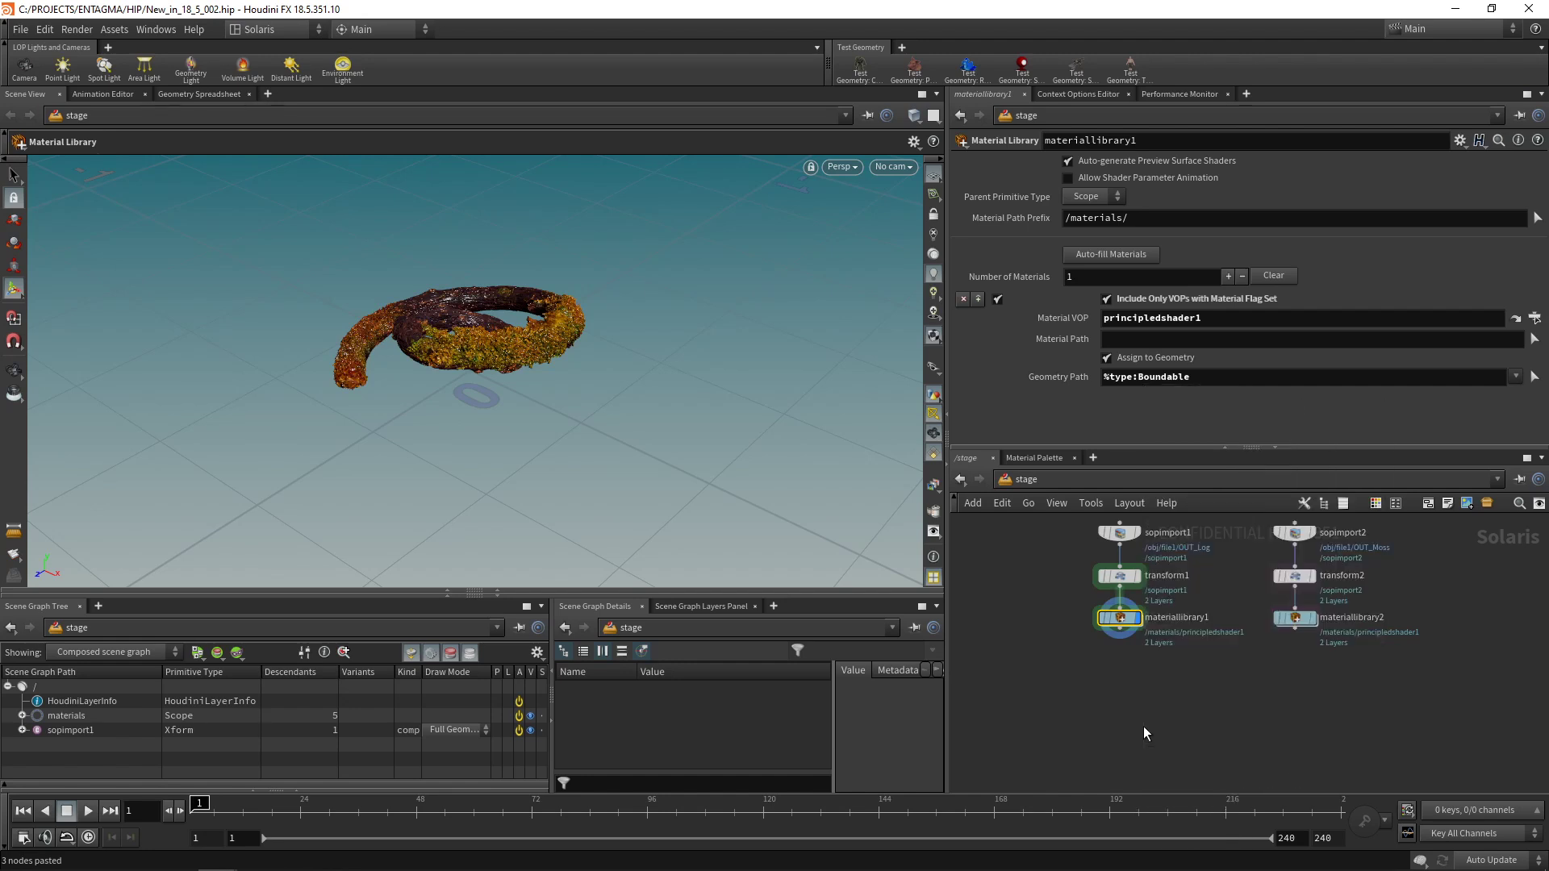
{"action": "left_click", "coordinate": [1121, 696]}
{"action": "left_click", "coordinate": [1299, 636]}
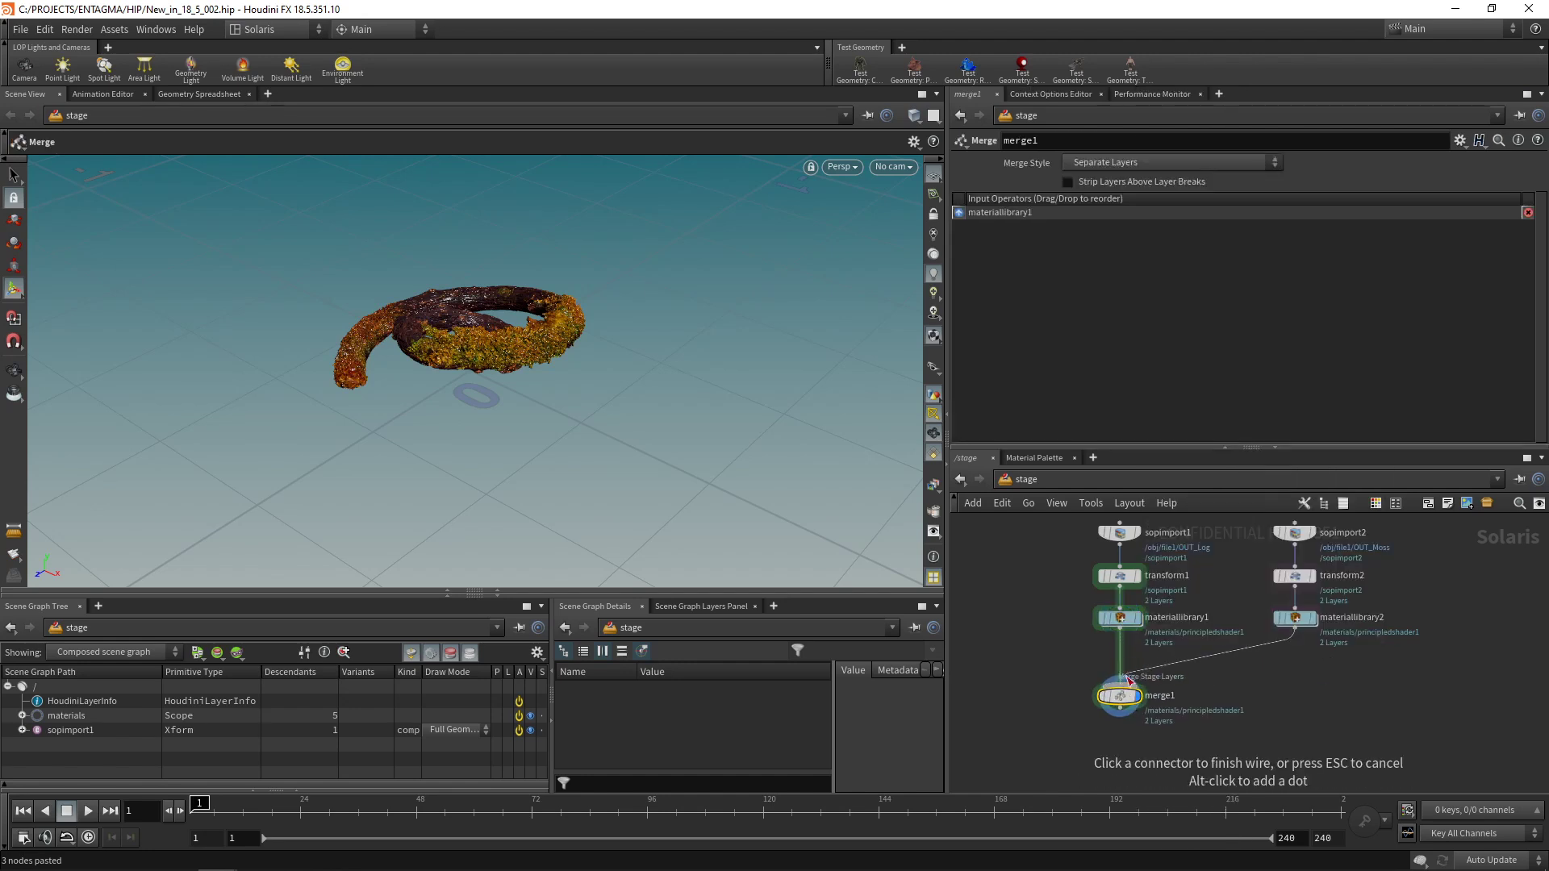
{"action": "left_click", "coordinate": [1120, 684]}
{"action": "middle_click_drag", "start_coordinate": [1202, 699], "coordinate": [1139, 704]}
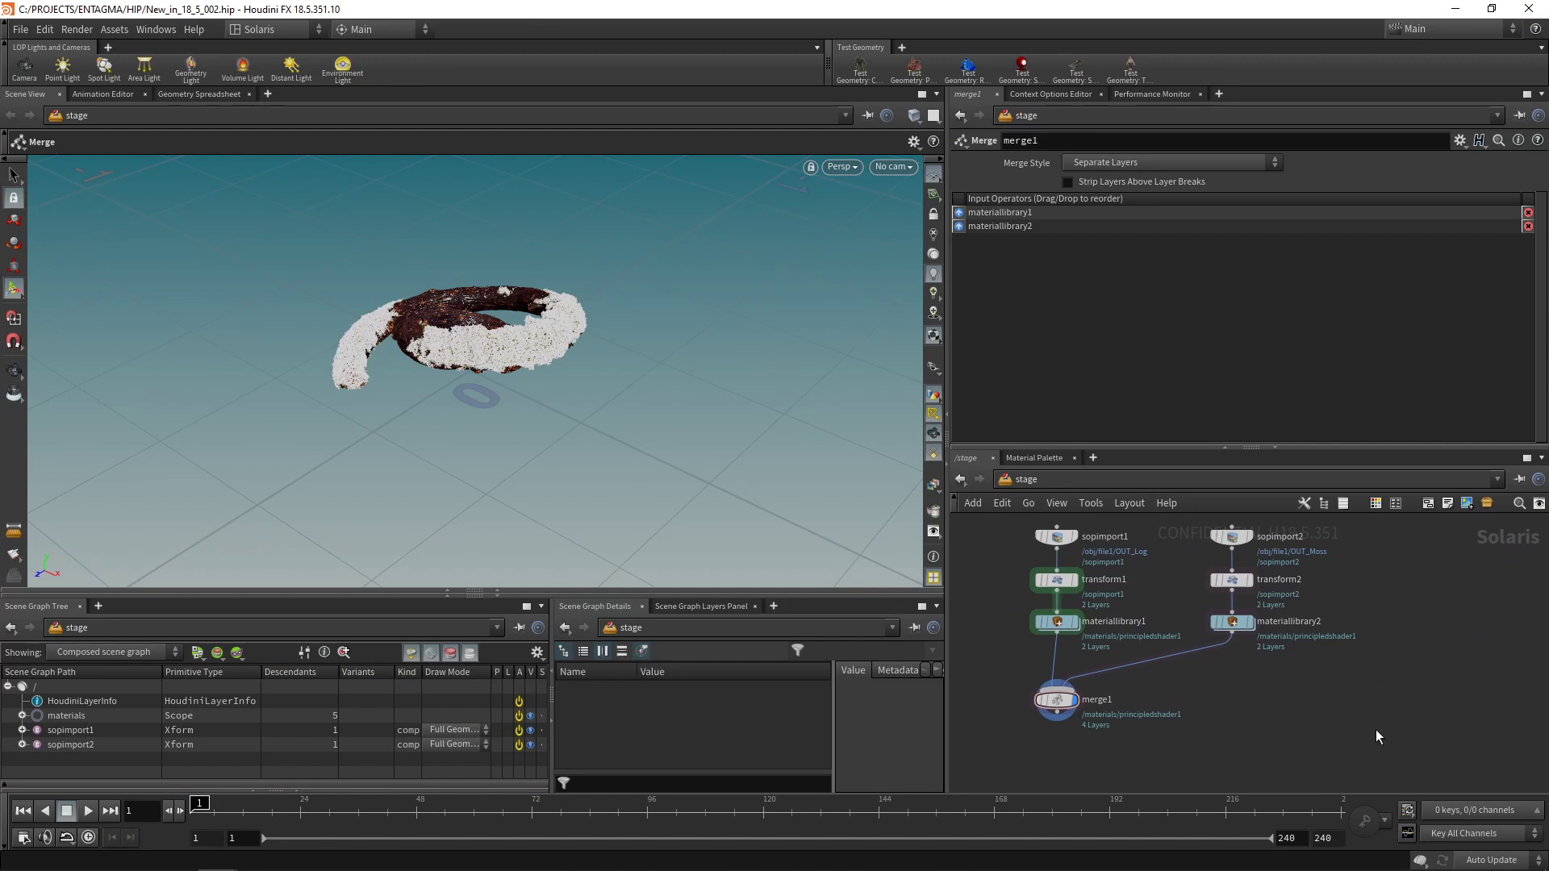
Add a grid1 node, wire it into merge1, save, and tidy the node layout
{"action": "key", "text": "Tab"}
{"action": "type", "text": "grid"}
{"action": "key", "text": "Return"}
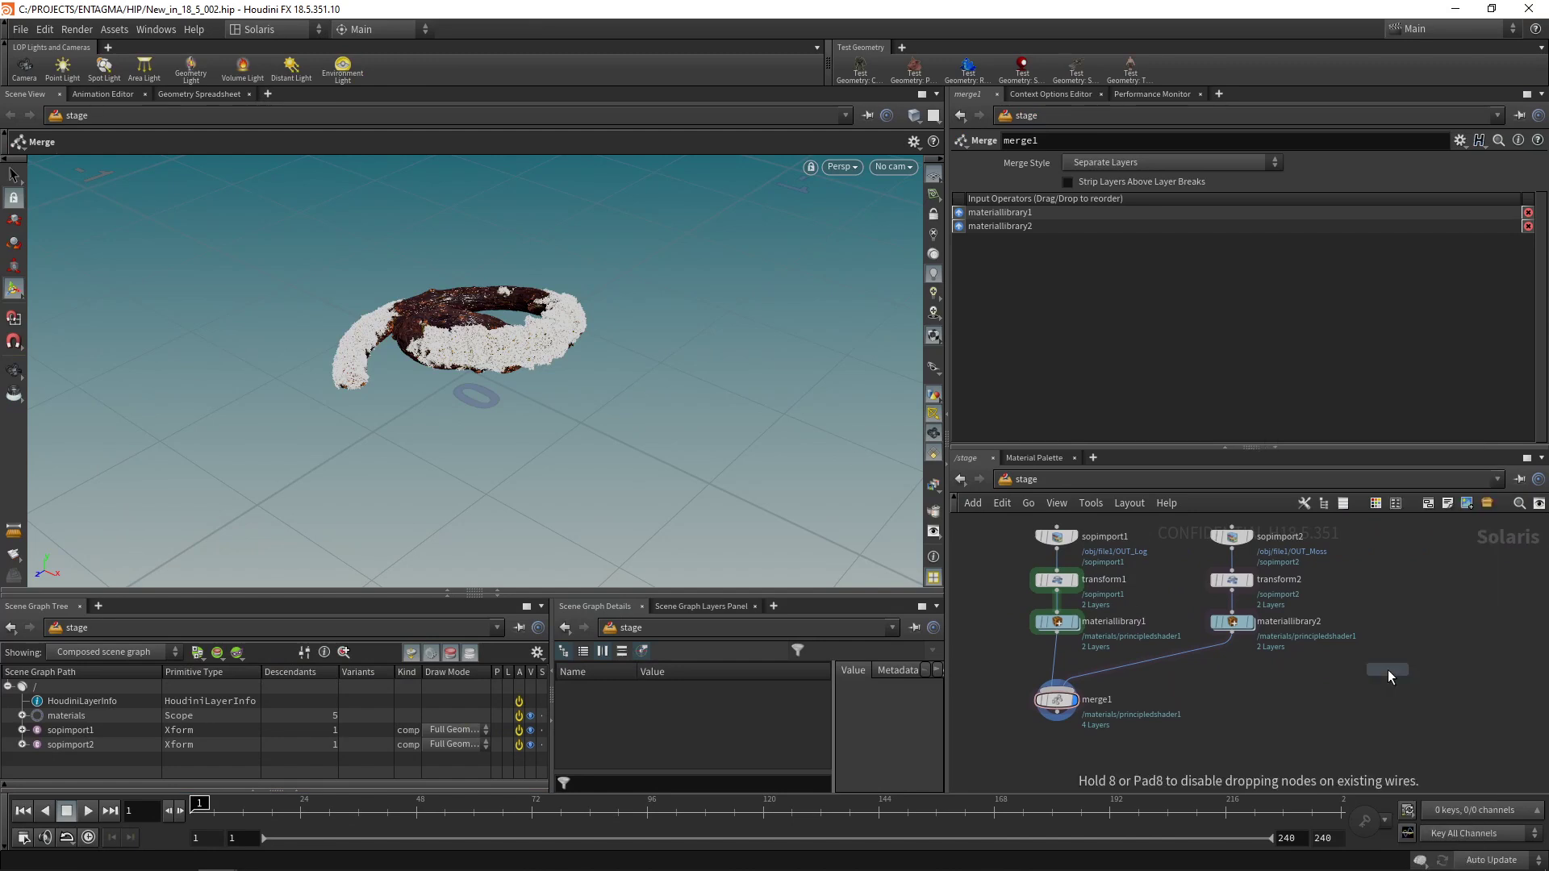
{"action": "left_click", "coordinate": [1392, 687]}
{"action": "left_click", "coordinate": [1387, 683]}
{"action": "left_click", "coordinate": [1056, 685]}
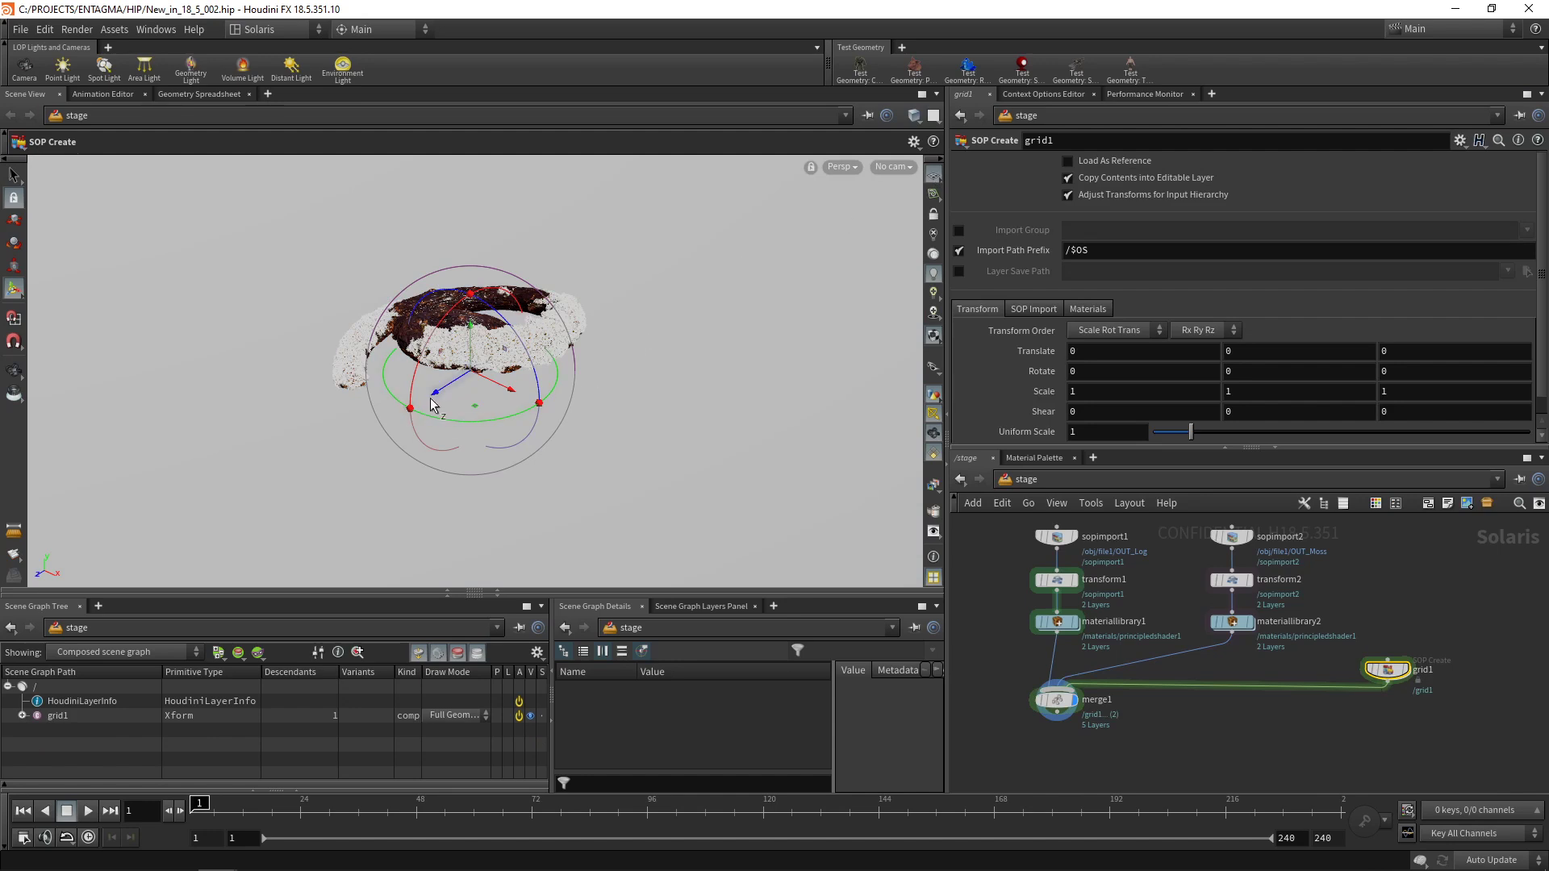
{"action": "left_click_drag", "start_coordinate": [1388, 670], "coordinate": [1405, 628]}
{"action": "key", "text": "ctrl+s"}
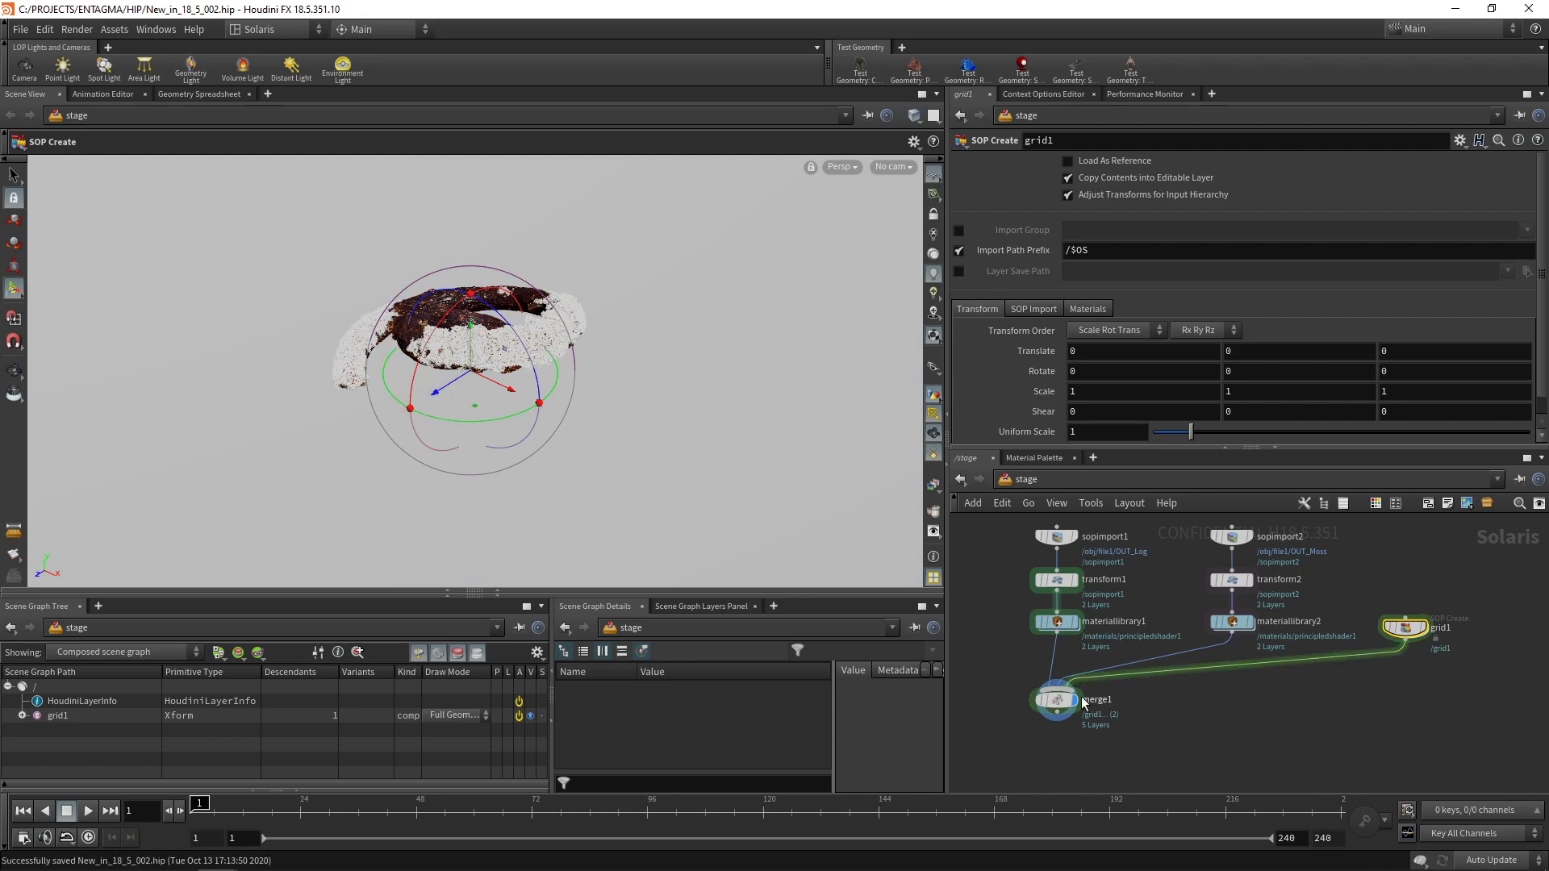
{"action": "left_click_drag", "start_coordinate": [1092, 706], "coordinate": [1268, 714]}
{"action": "left_click_drag", "start_coordinate": [1411, 634], "coordinate": [1411, 628]}
{"action": "left_click", "coordinate": [1231, 710]}
Add camera1 after merge1 using the Camera shelf tool
{"action": "key", "text": "Tab"}
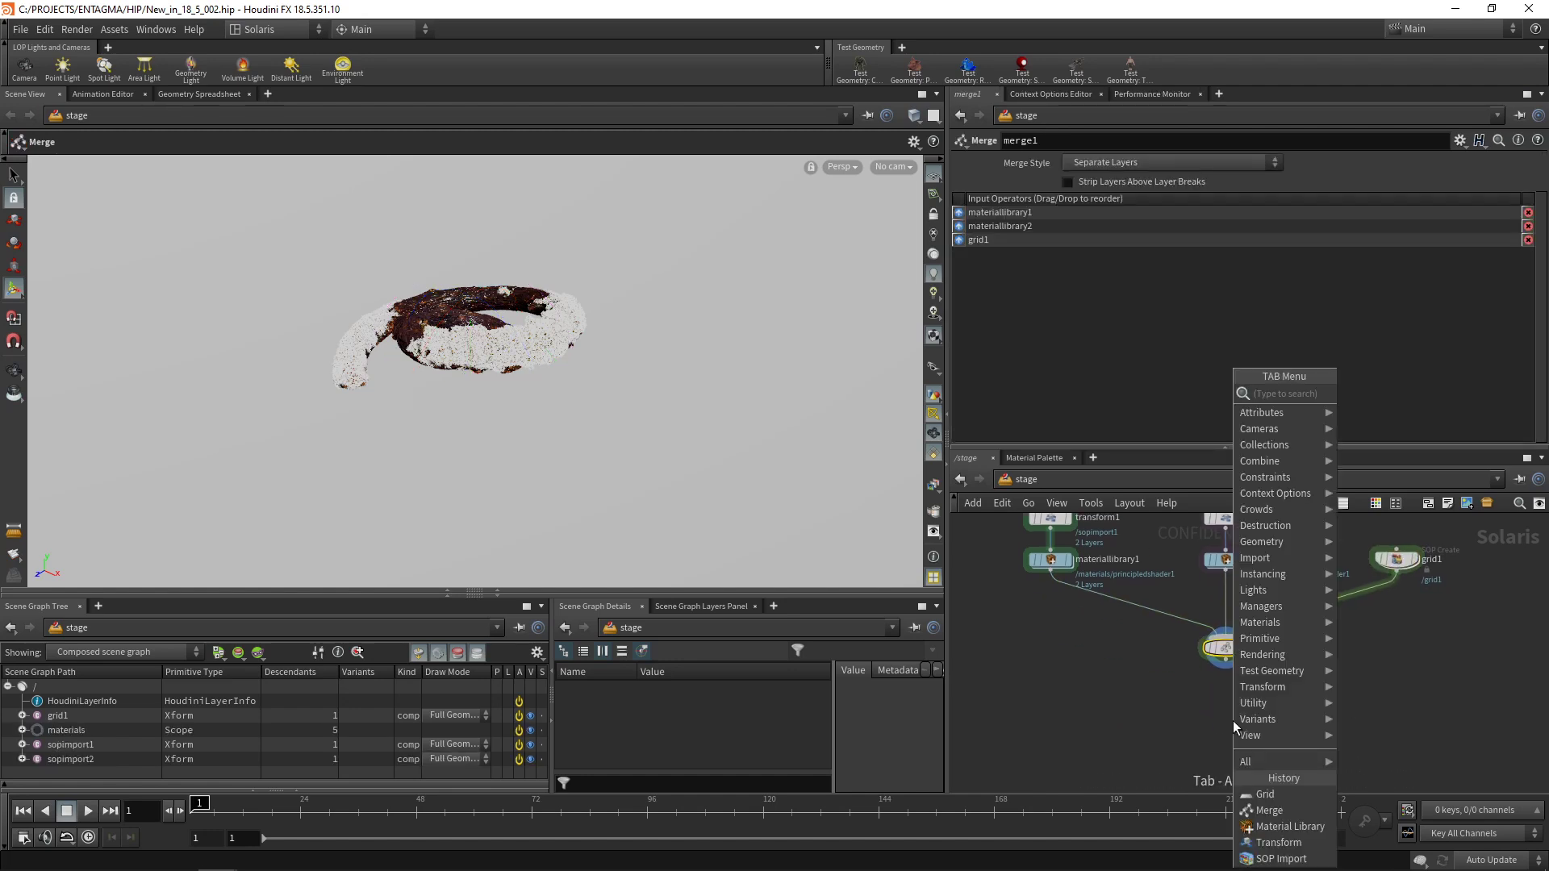
{"action": "type", "text": "cam"}
{"action": "key", "text": "Return"}
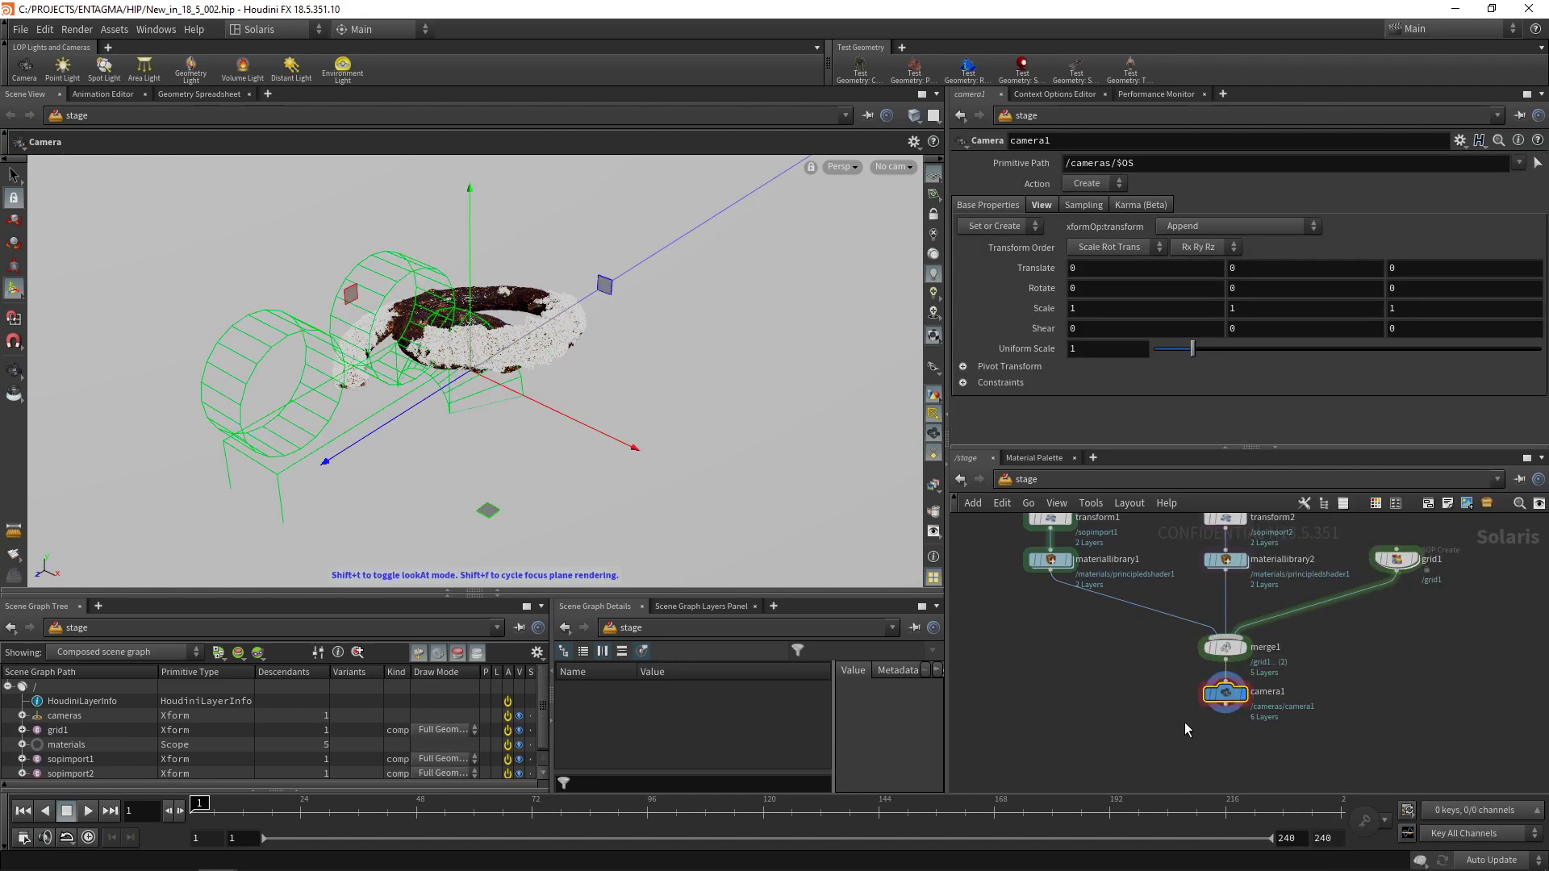
{"action": "key", "text": "Delete"}
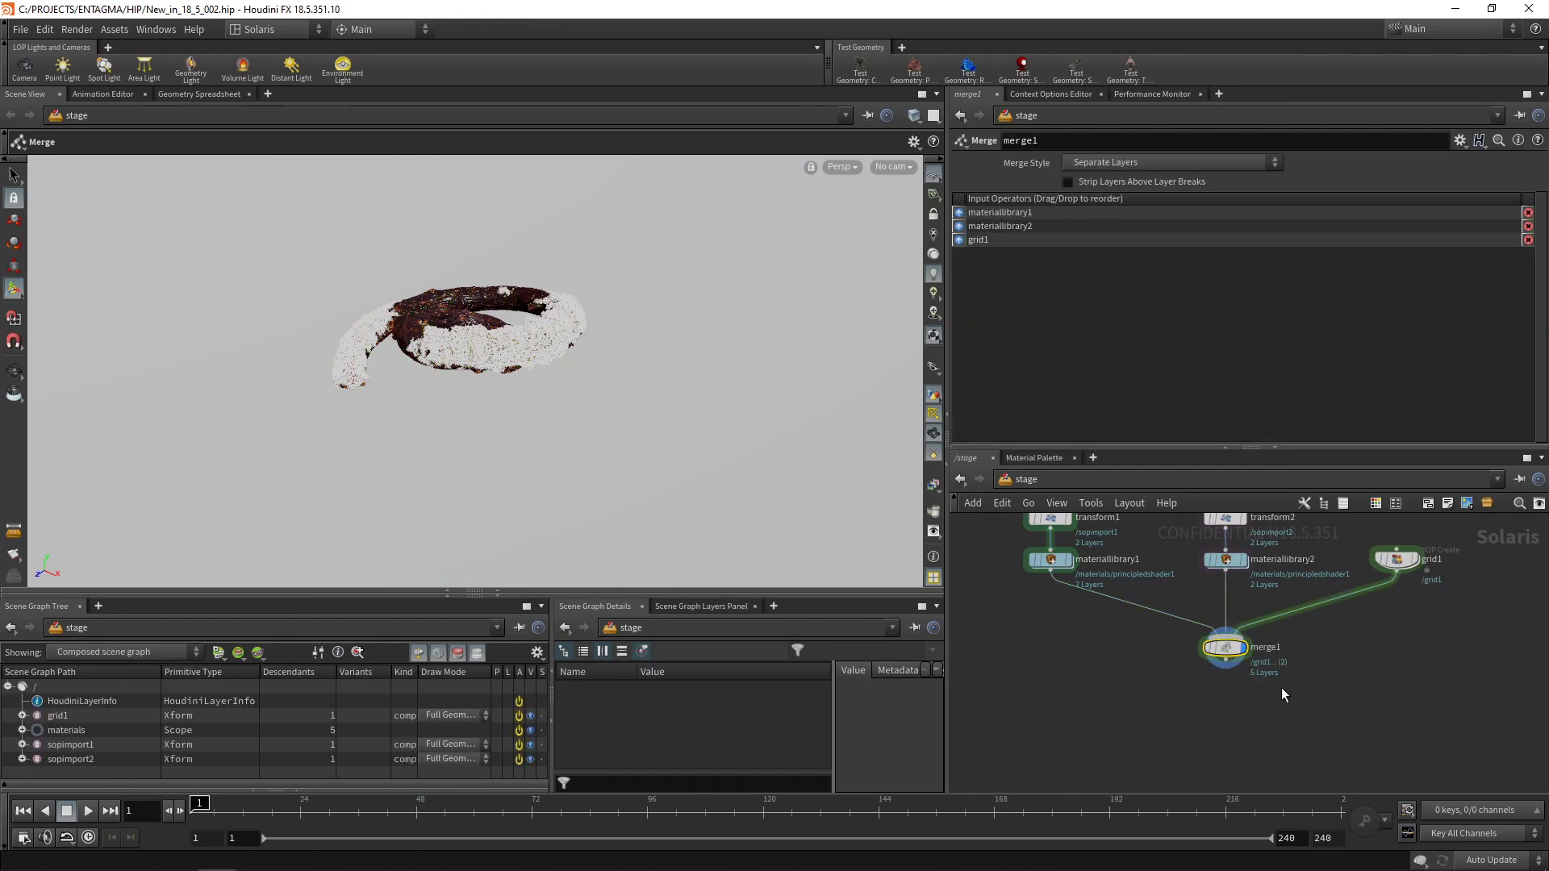
{"action": "left_click", "coordinate": [30, 71]}
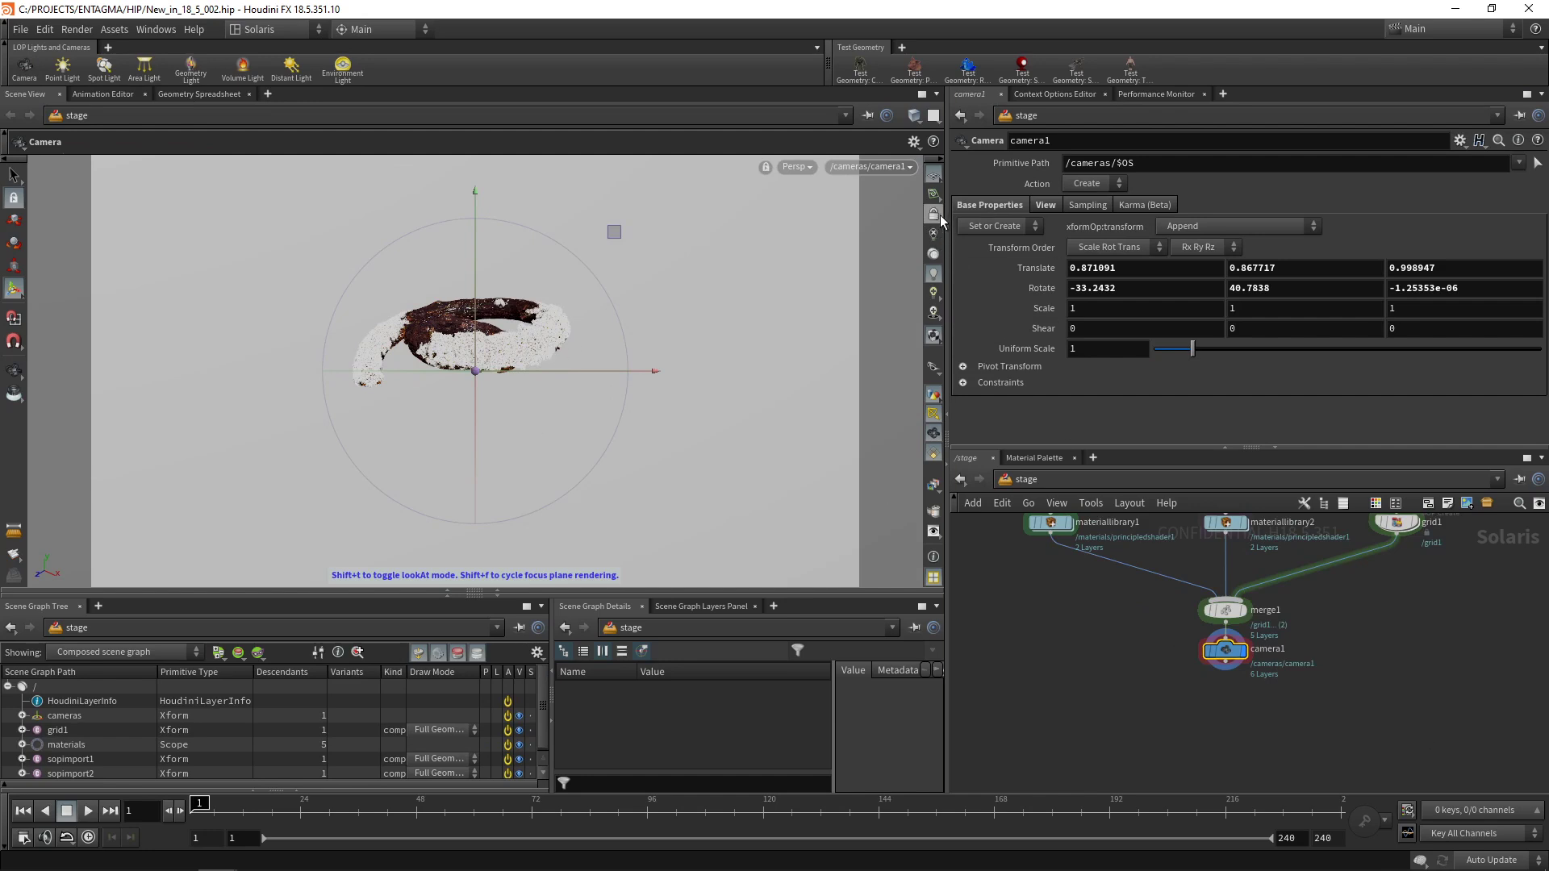
Frame the log through camera1 at translate 0.278, 0.490, 0.483, rotate -38.1, 35.9, and save
{"action": "key", "text": "Escape"}
{"action": "left_click_drag", "start_coordinate": [503, 371], "coordinate": [589, 305]}
{"action": "key", "text": "Return"}
{"action": "key", "text": "ctrl+s"}
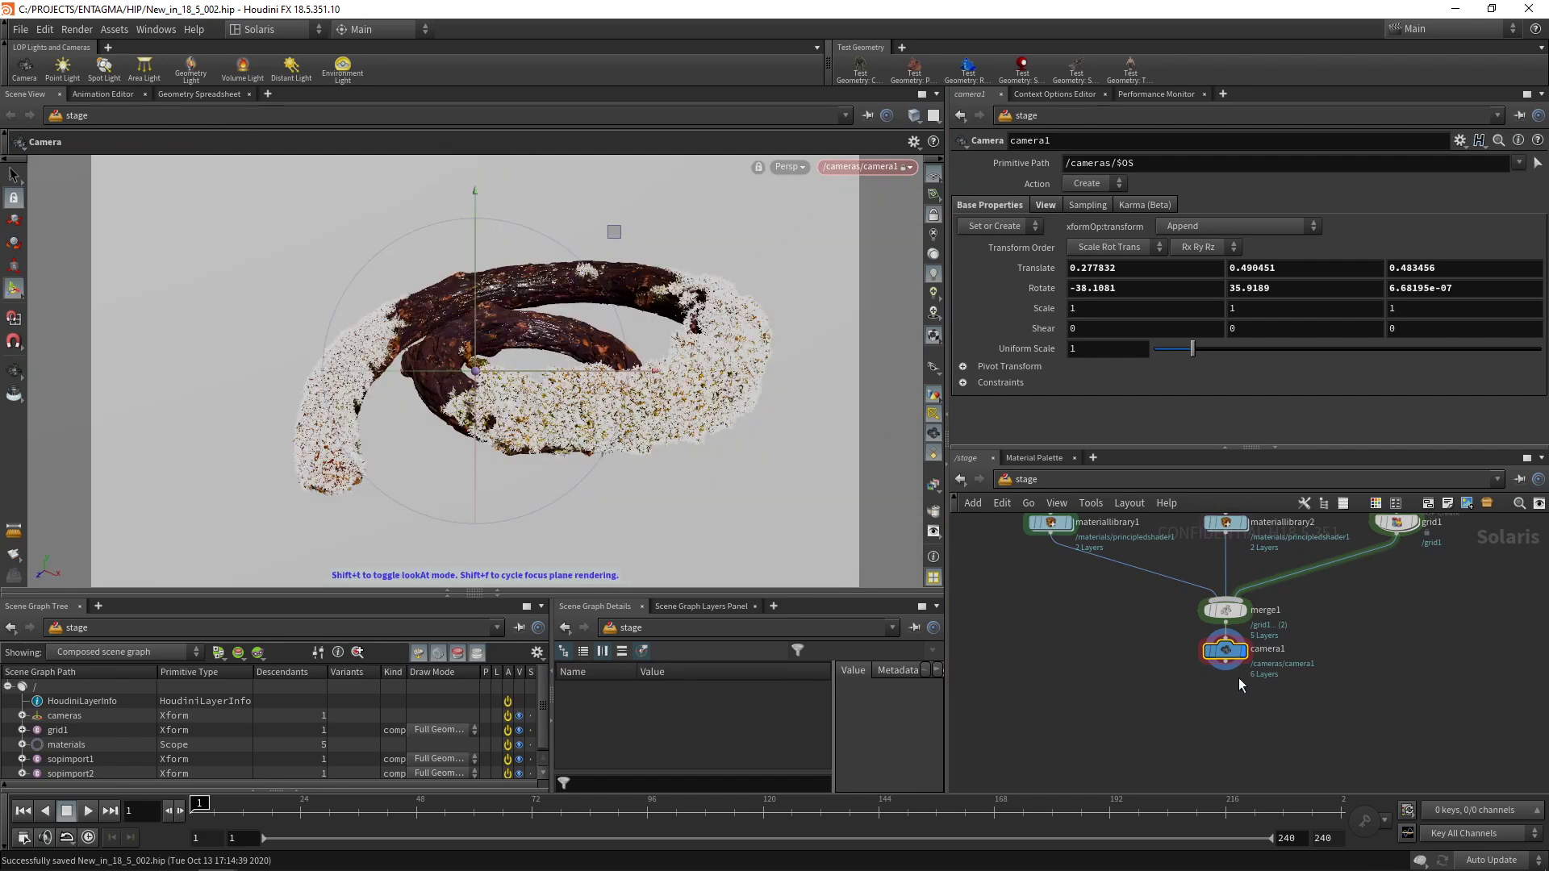
Add a dome light lit by the fin4_Ref.exr HDRI
{"action": "left_click", "coordinate": [342, 71]}
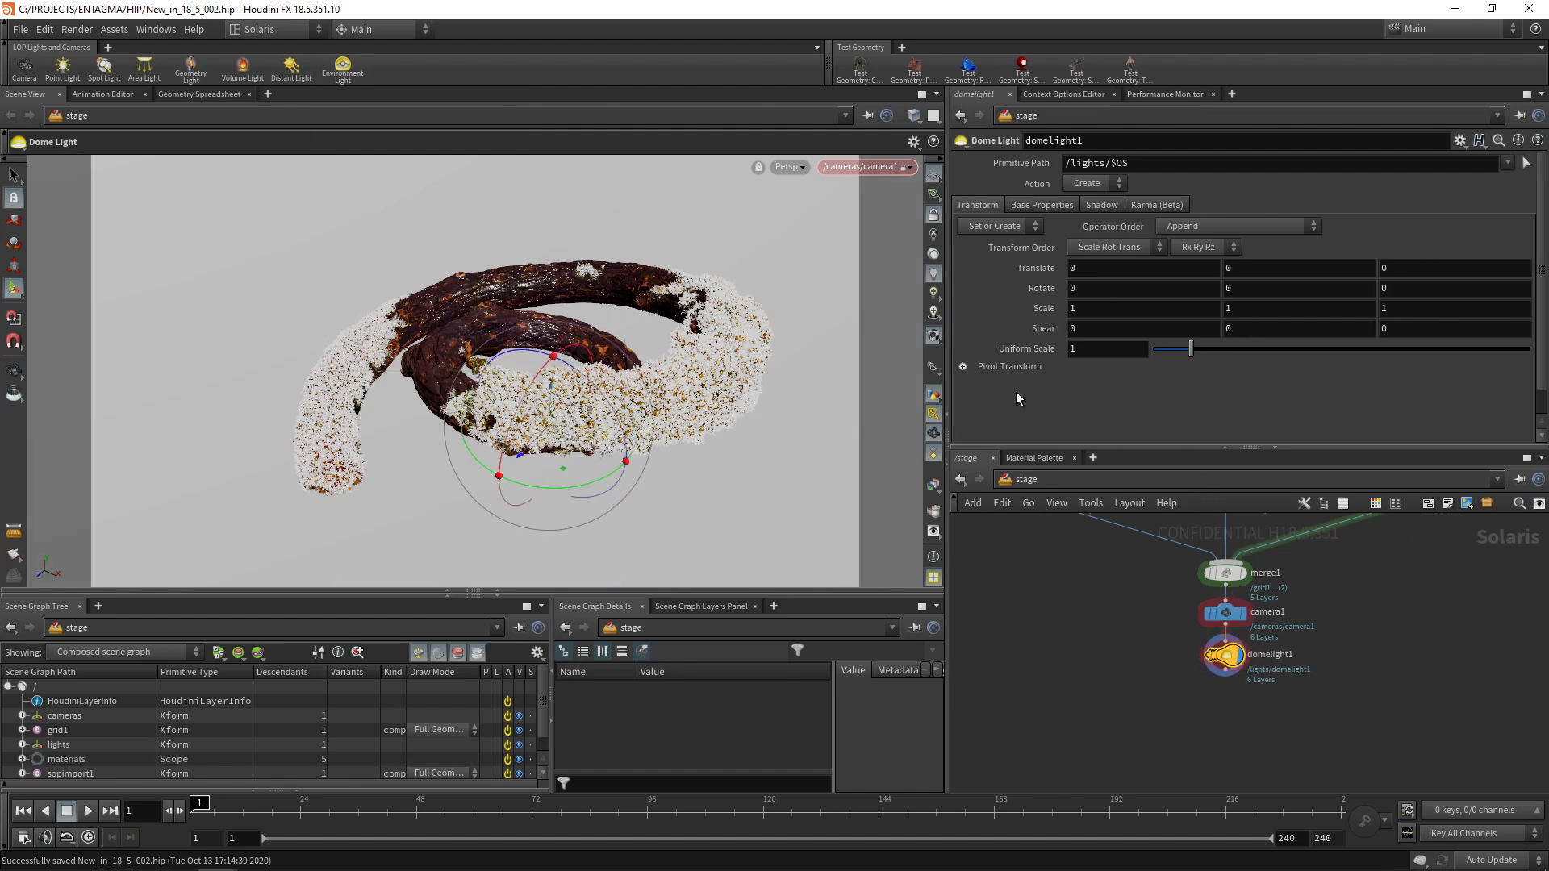
{"action": "left_click", "coordinate": [1045, 205]}
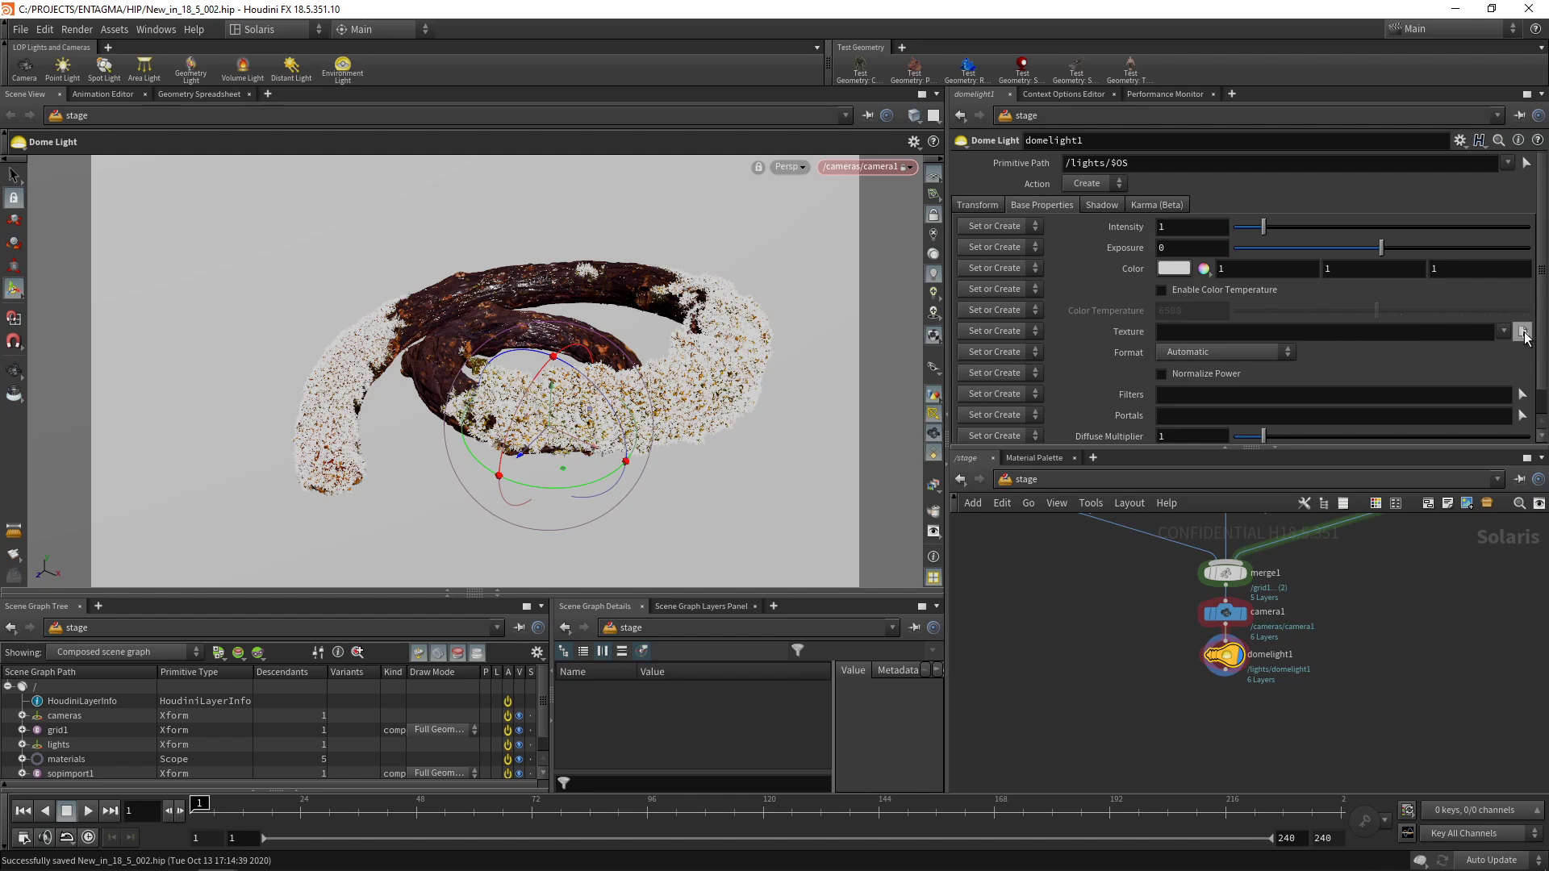
{"action": "left_click", "coordinate": [1523, 332]}
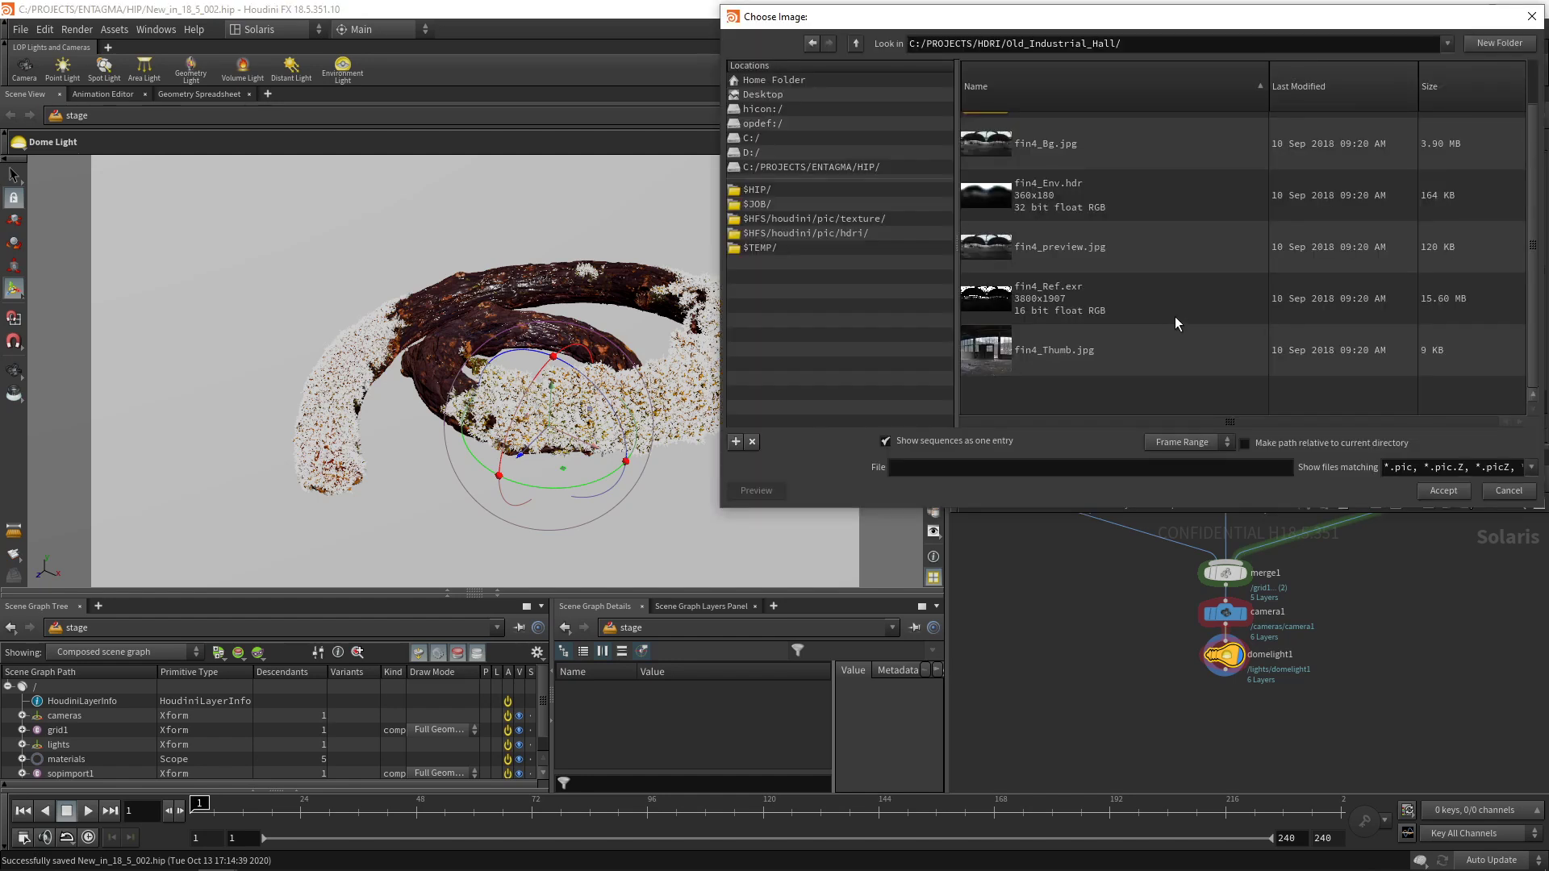
{"action": "double_click", "coordinate": [1174, 316]}
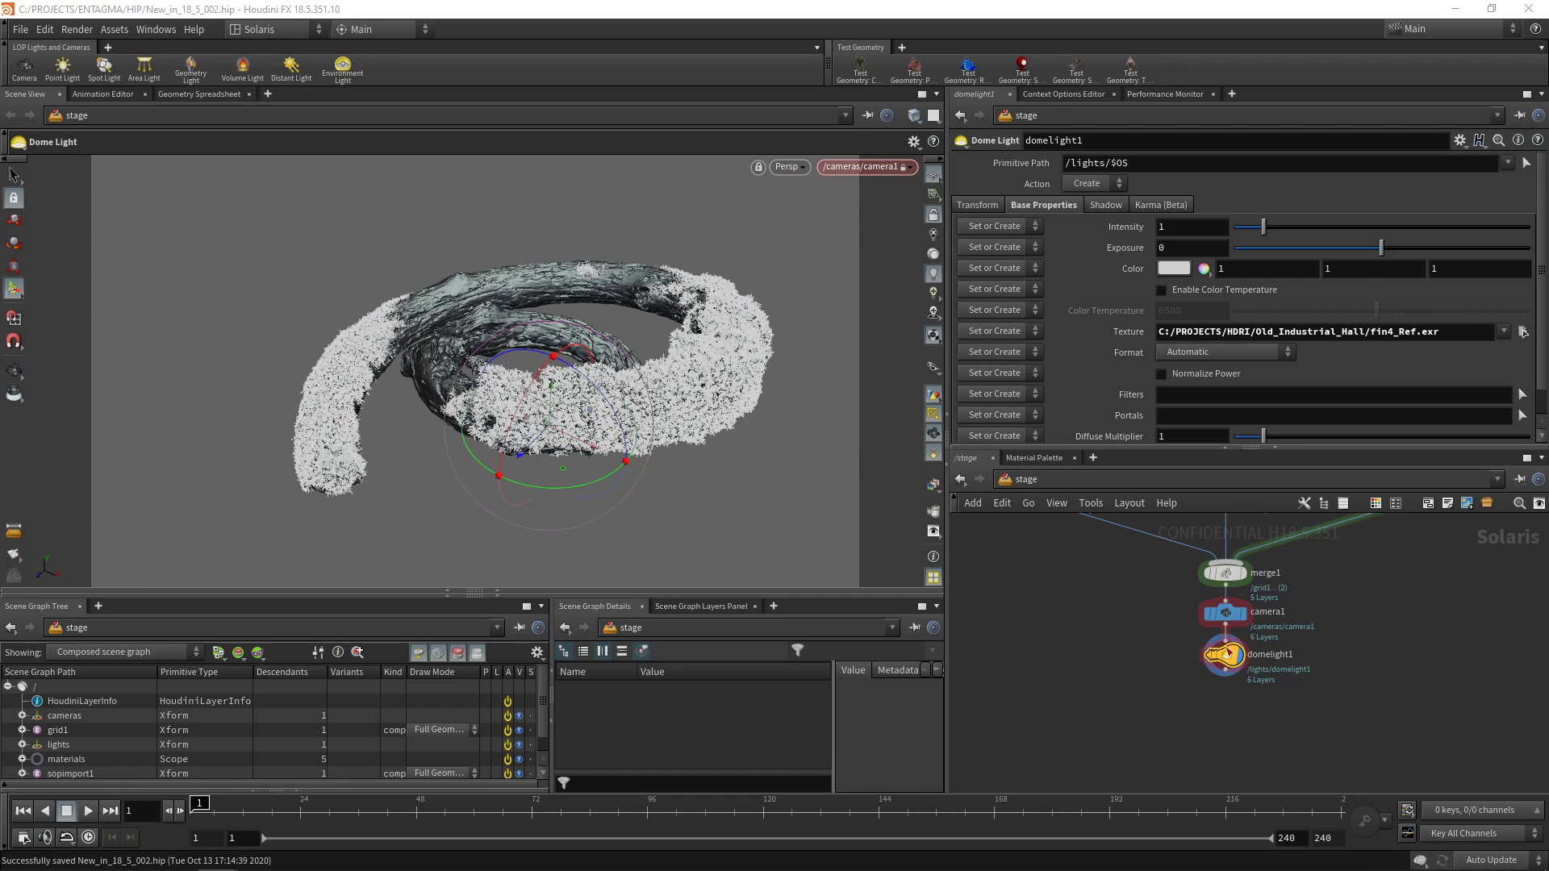
Switch the viewport renderer to Karma and orbit around the log
{"action": "left_click", "coordinate": [790, 168]}
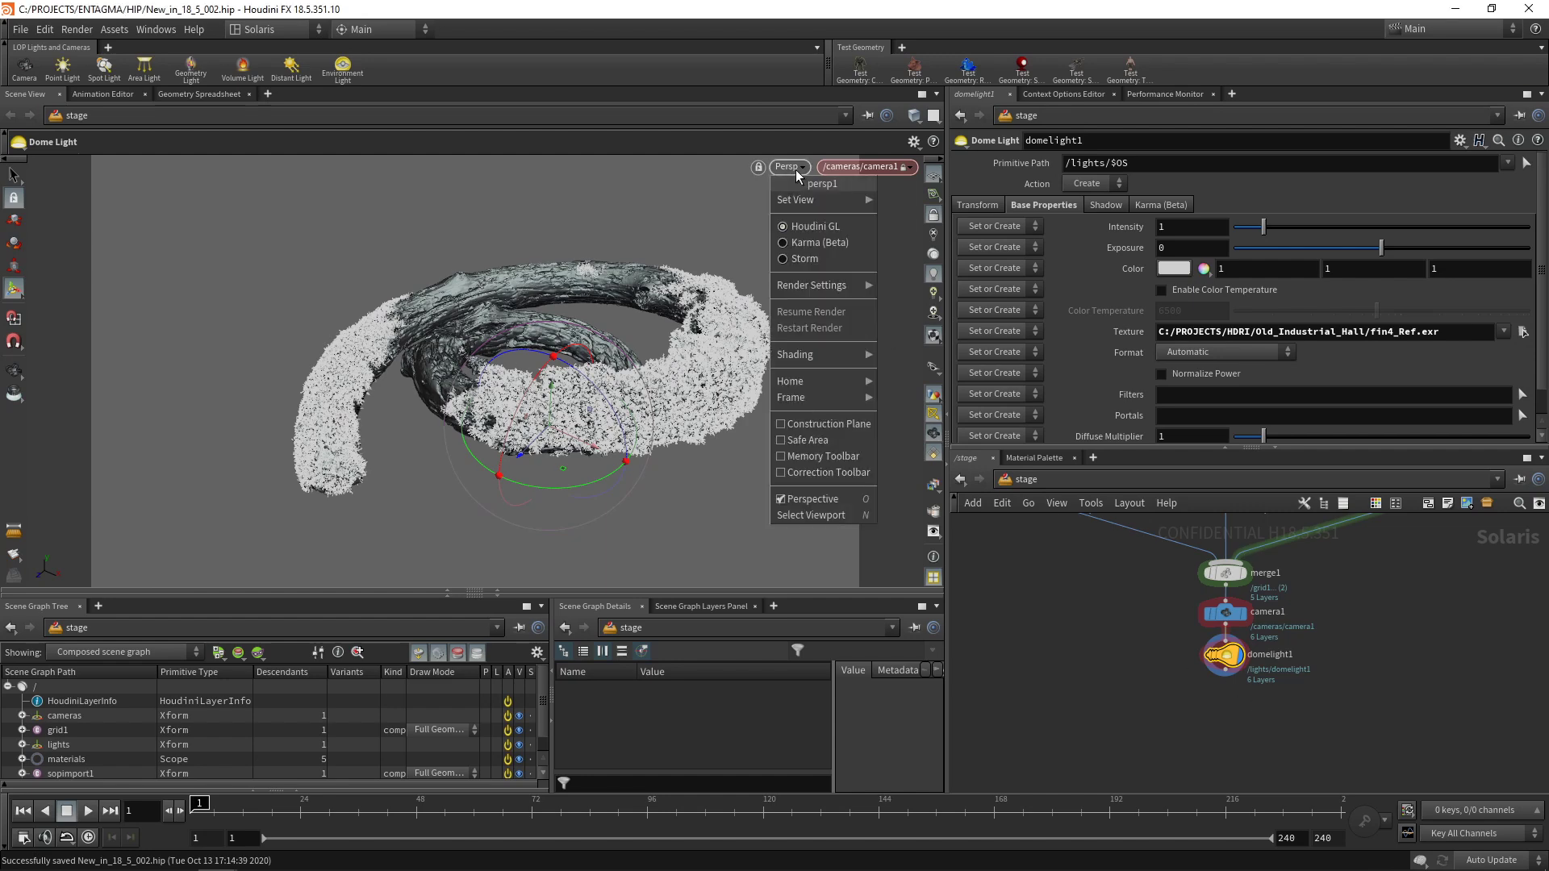
{"action": "left_click", "coordinate": [817, 244]}
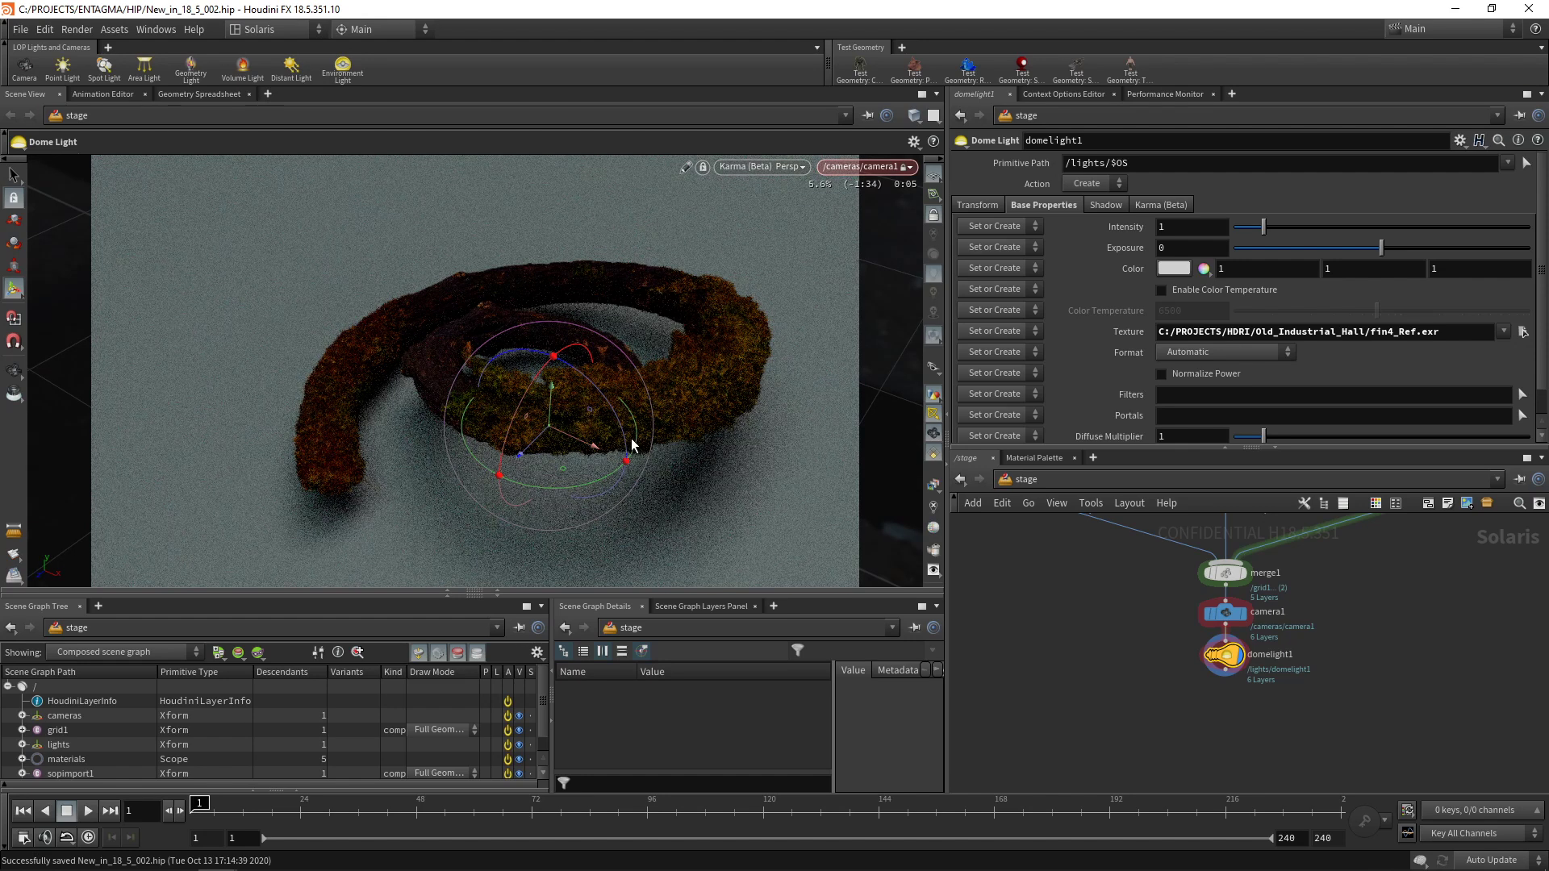
{"action": "key", "text": "Escape"}
{"action": "mouse_move", "coordinate": [606, 425]}
{"action": "left_mouse_down"}
{"action": "mouse_move", "coordinate": [607, 468]}
{"action": "mouse_move", "coordinate": [594, 428]}
{"action": "left_mouse_up"}
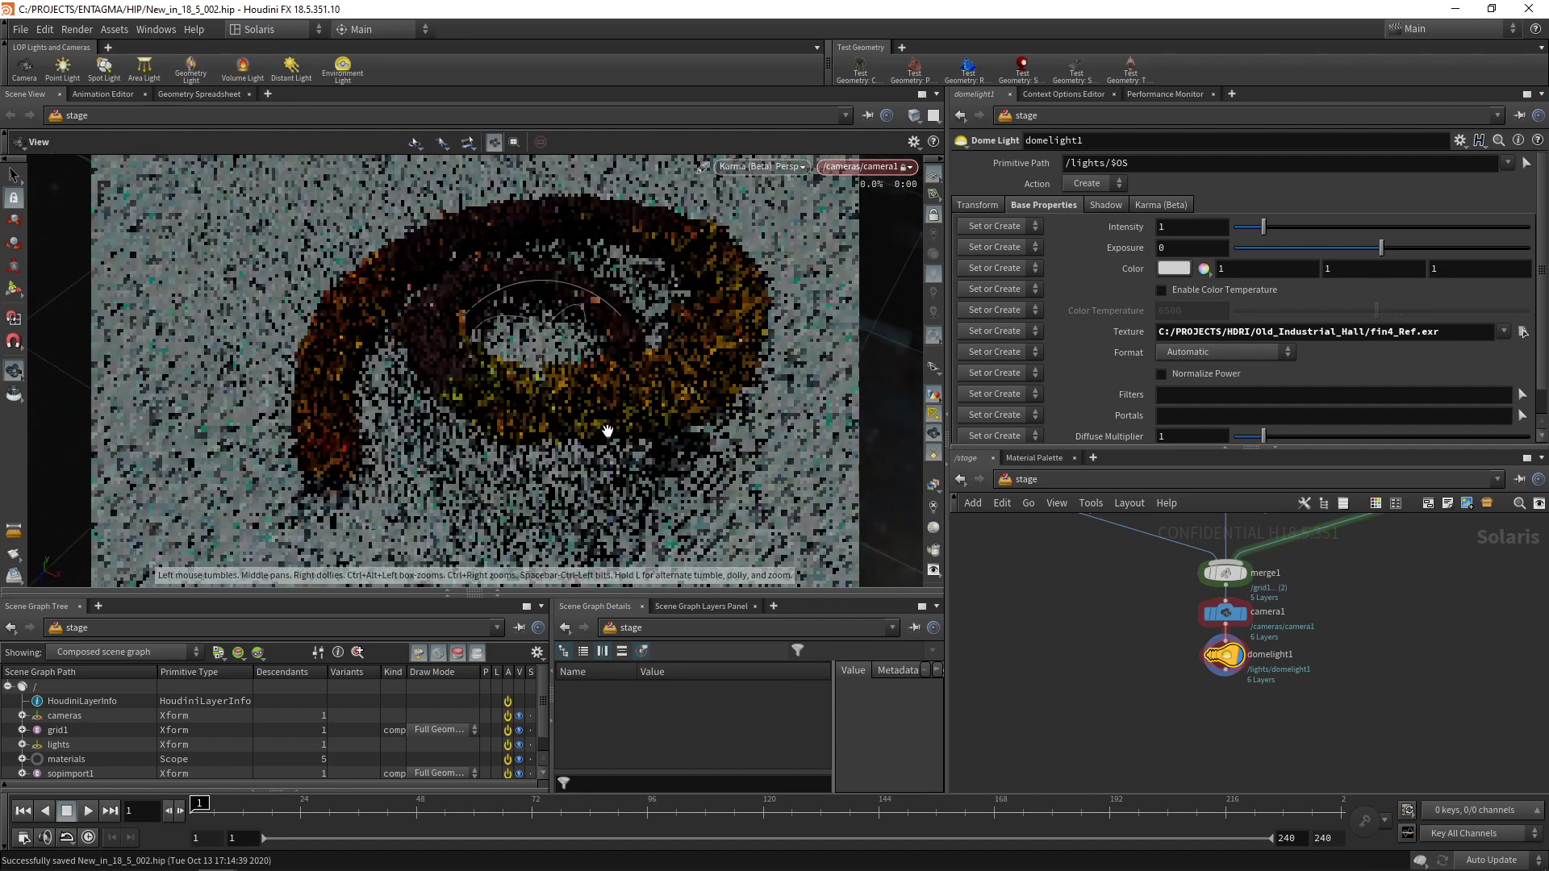
{"action": "key", "text": "Return"}
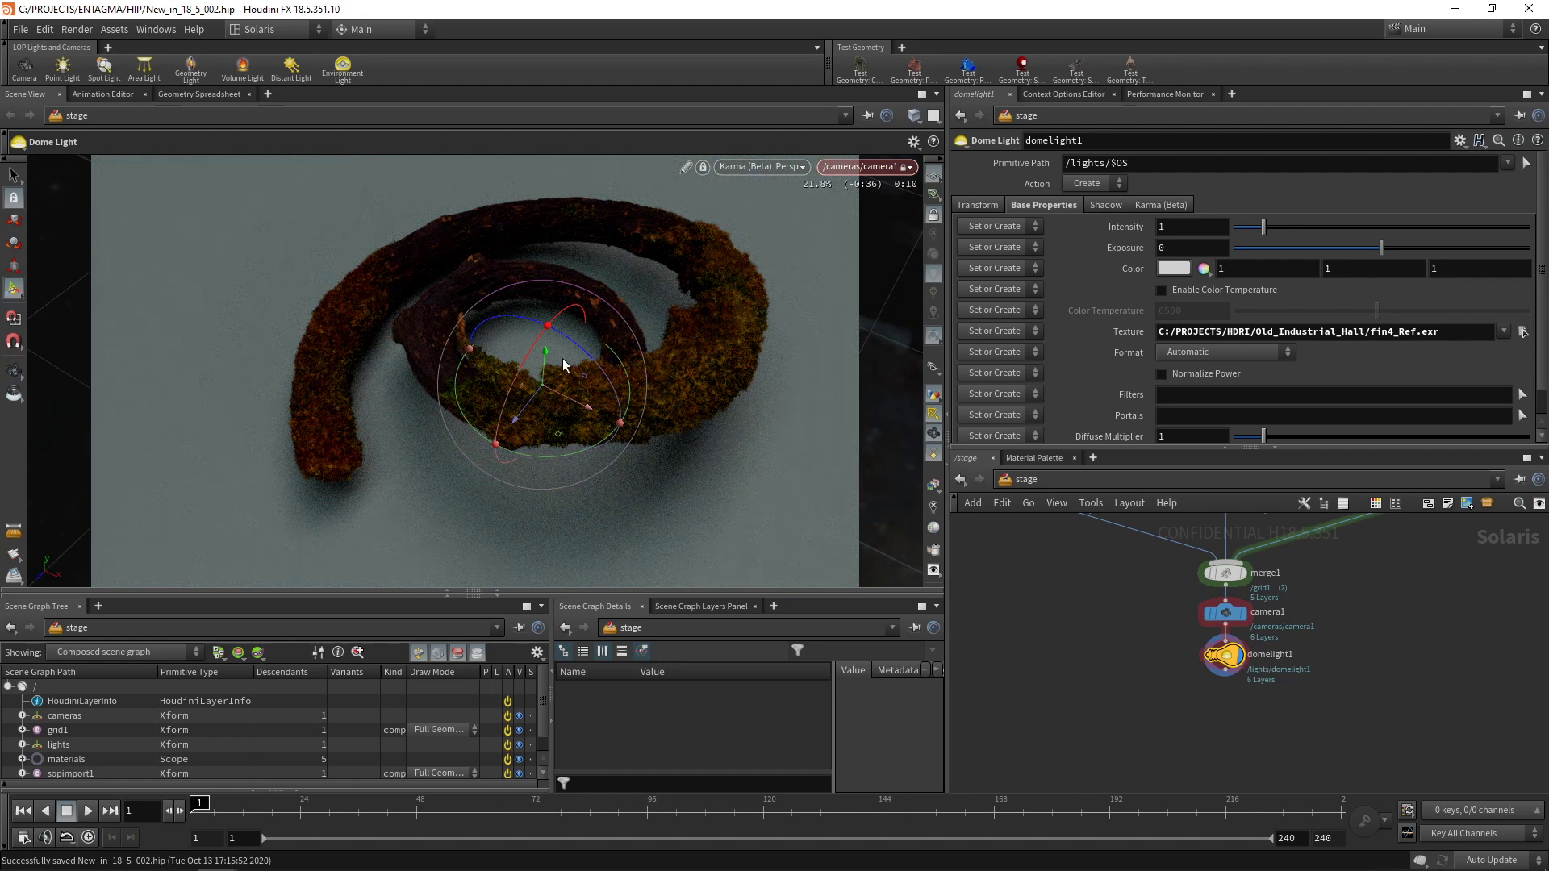
{"action": "key", "text": "d"}
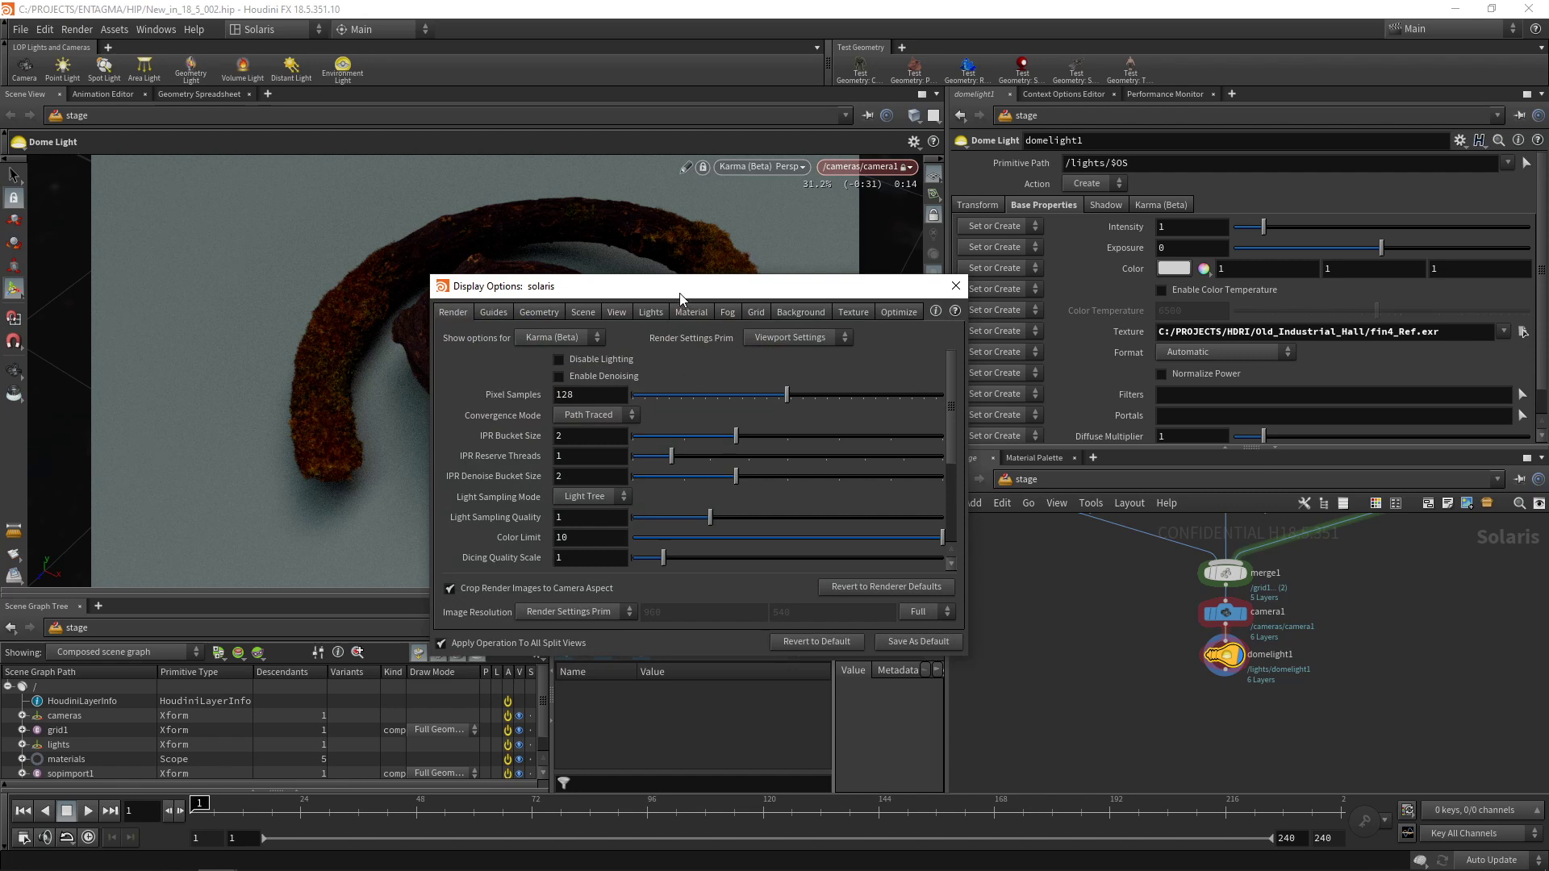
{"action": "left_click_drag", "start_coordinate": [557, 286], "coordinate": [823, 212]}
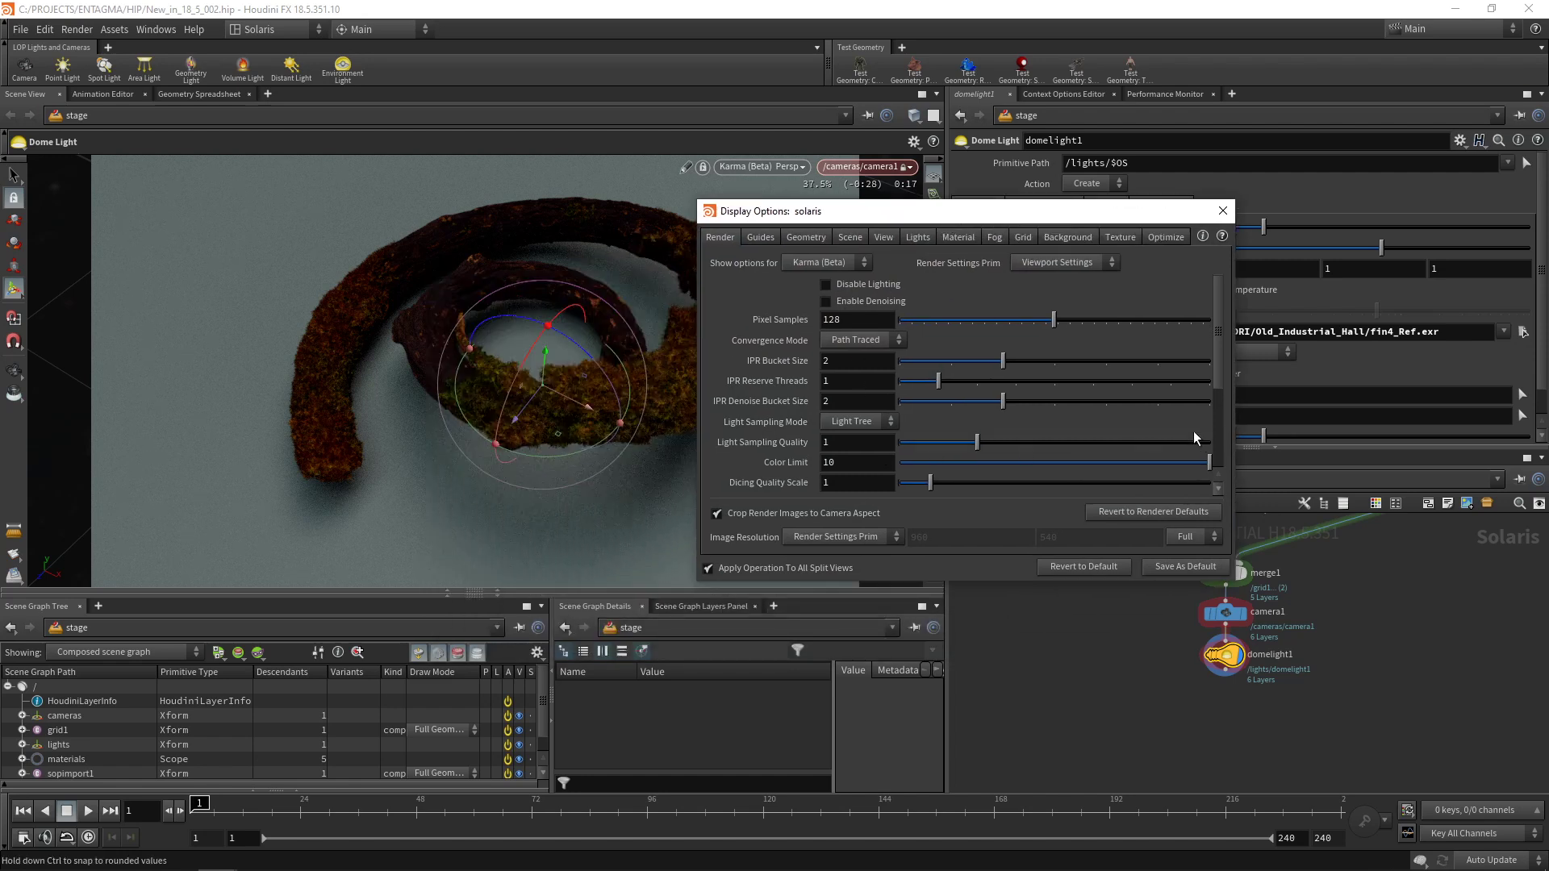
{"action": "left_click_drag", "start_coordinate": [1222, 345], "coordinate": [1231, 433]}
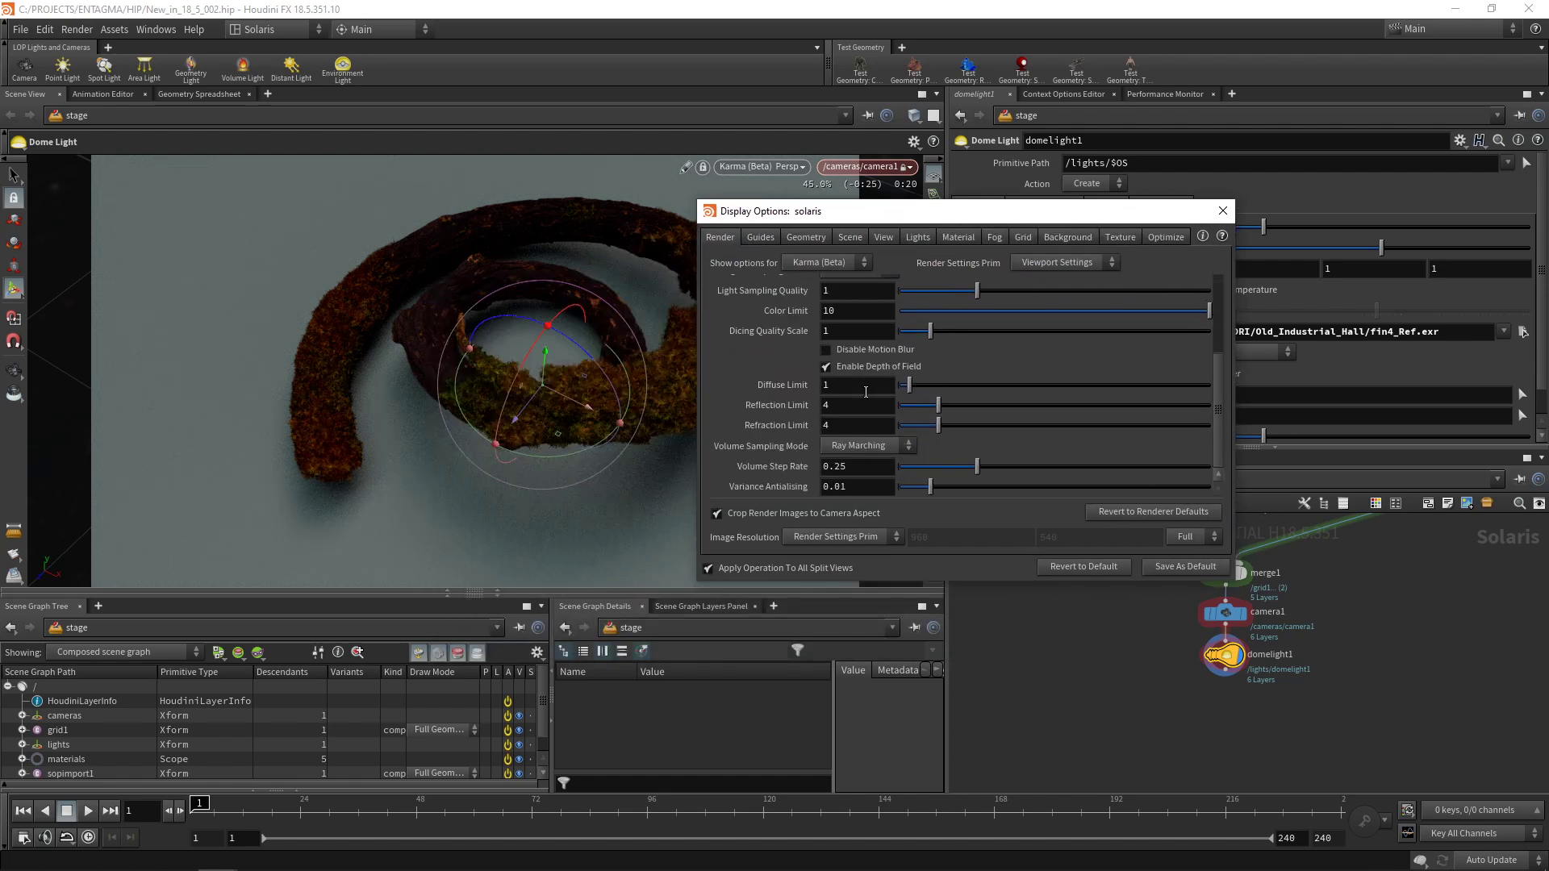
{"action": "left_click", "coordinate": [1222, 214]}
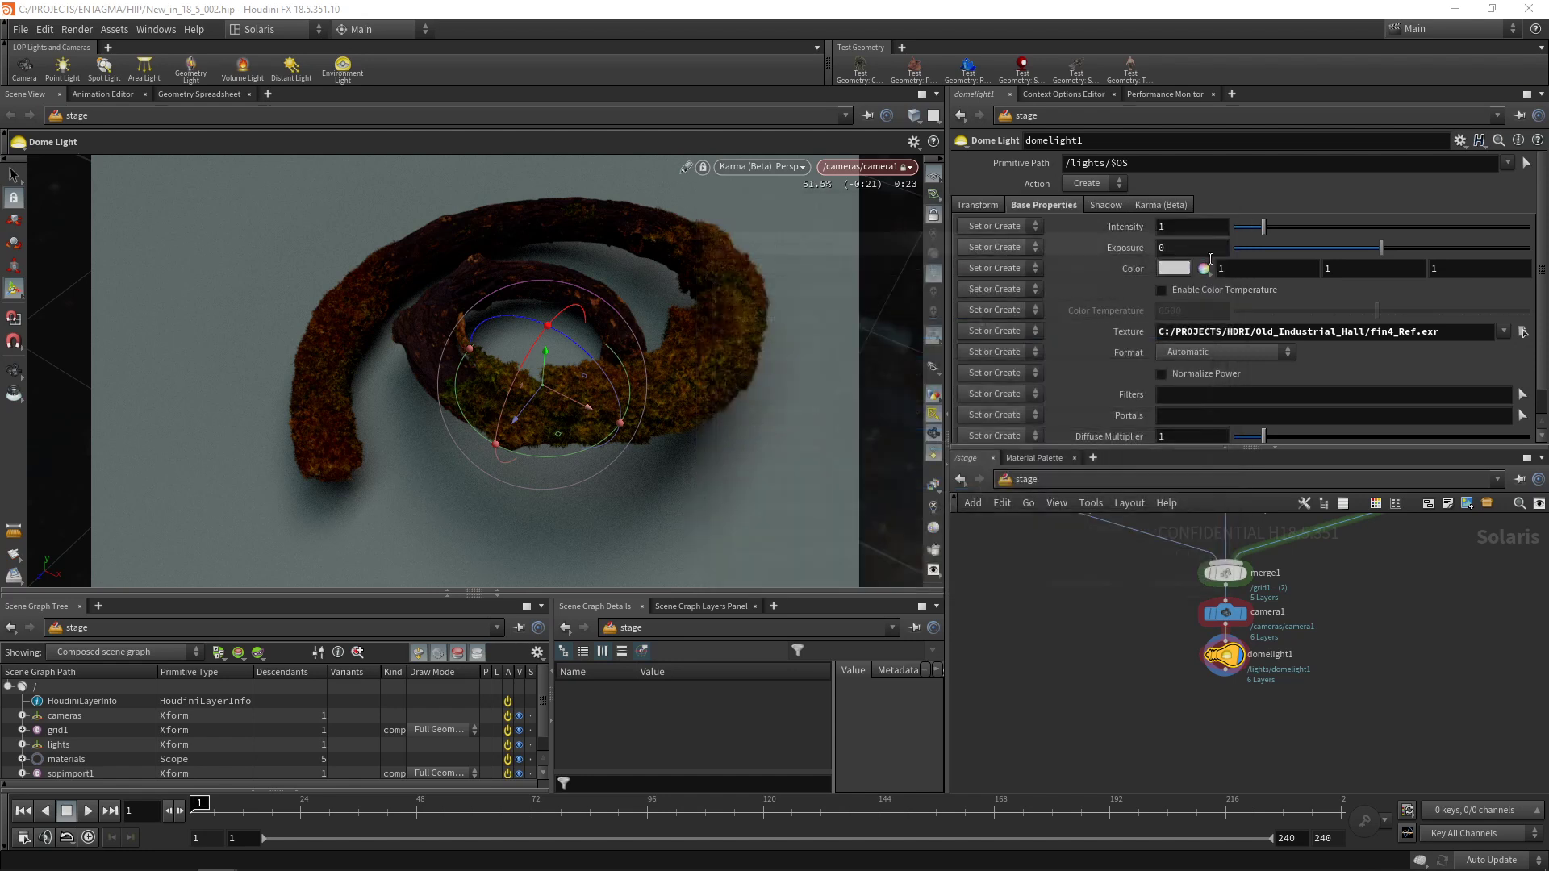
{"action": "middle_click_drag", "start_coordinate": [1201, 696], "coordinate": [1094, 654]}
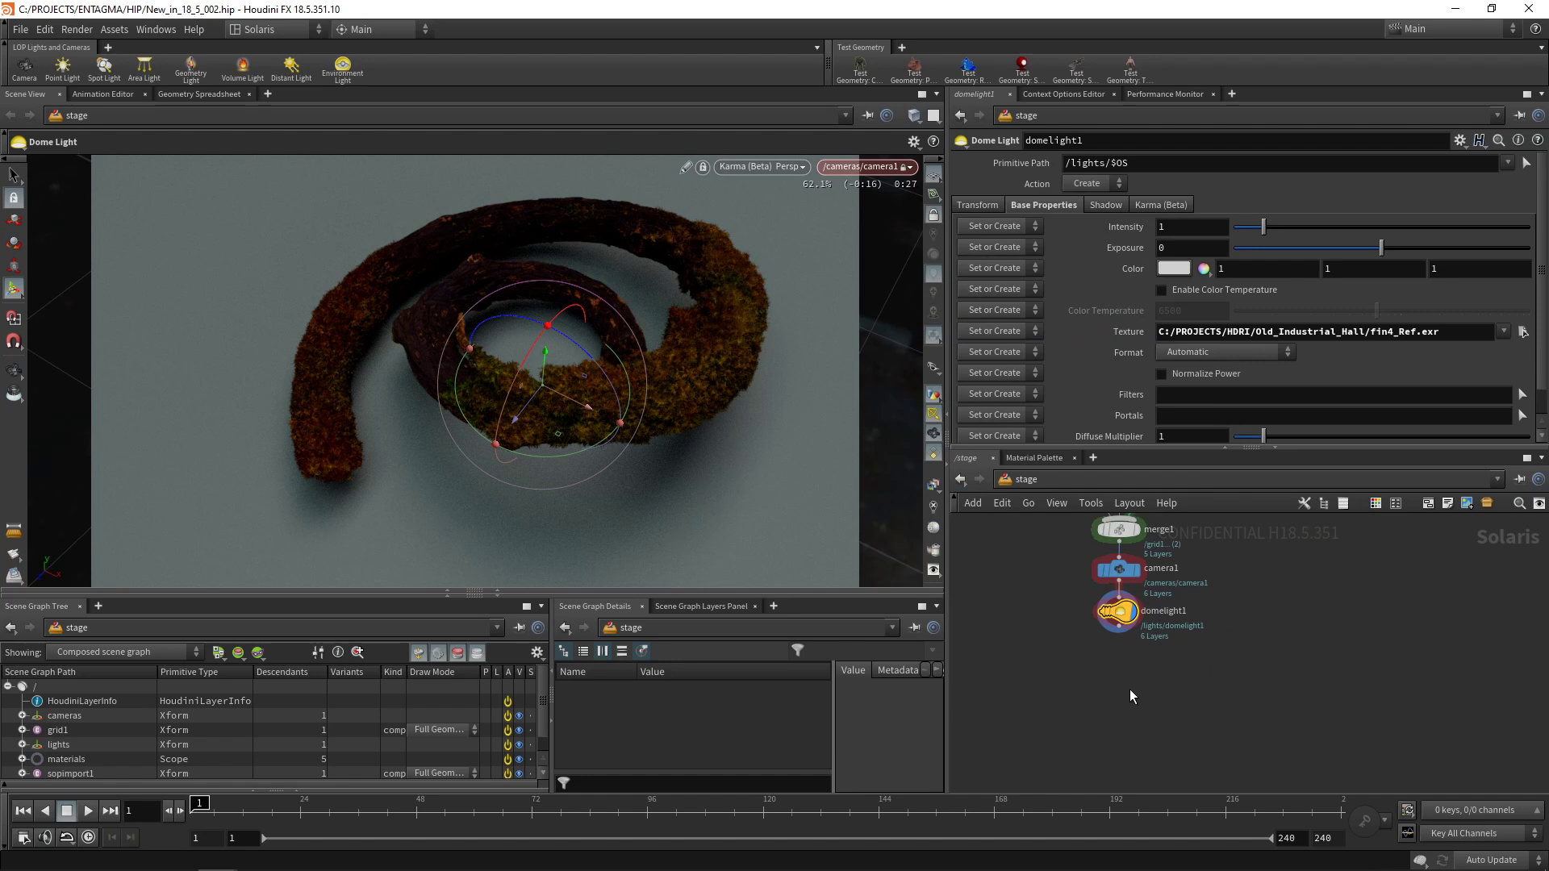
Add a Karma Render Properties node below domelight1
{"action": "key", "text": "Tab"}
{"action": "type", "text": "karma"}
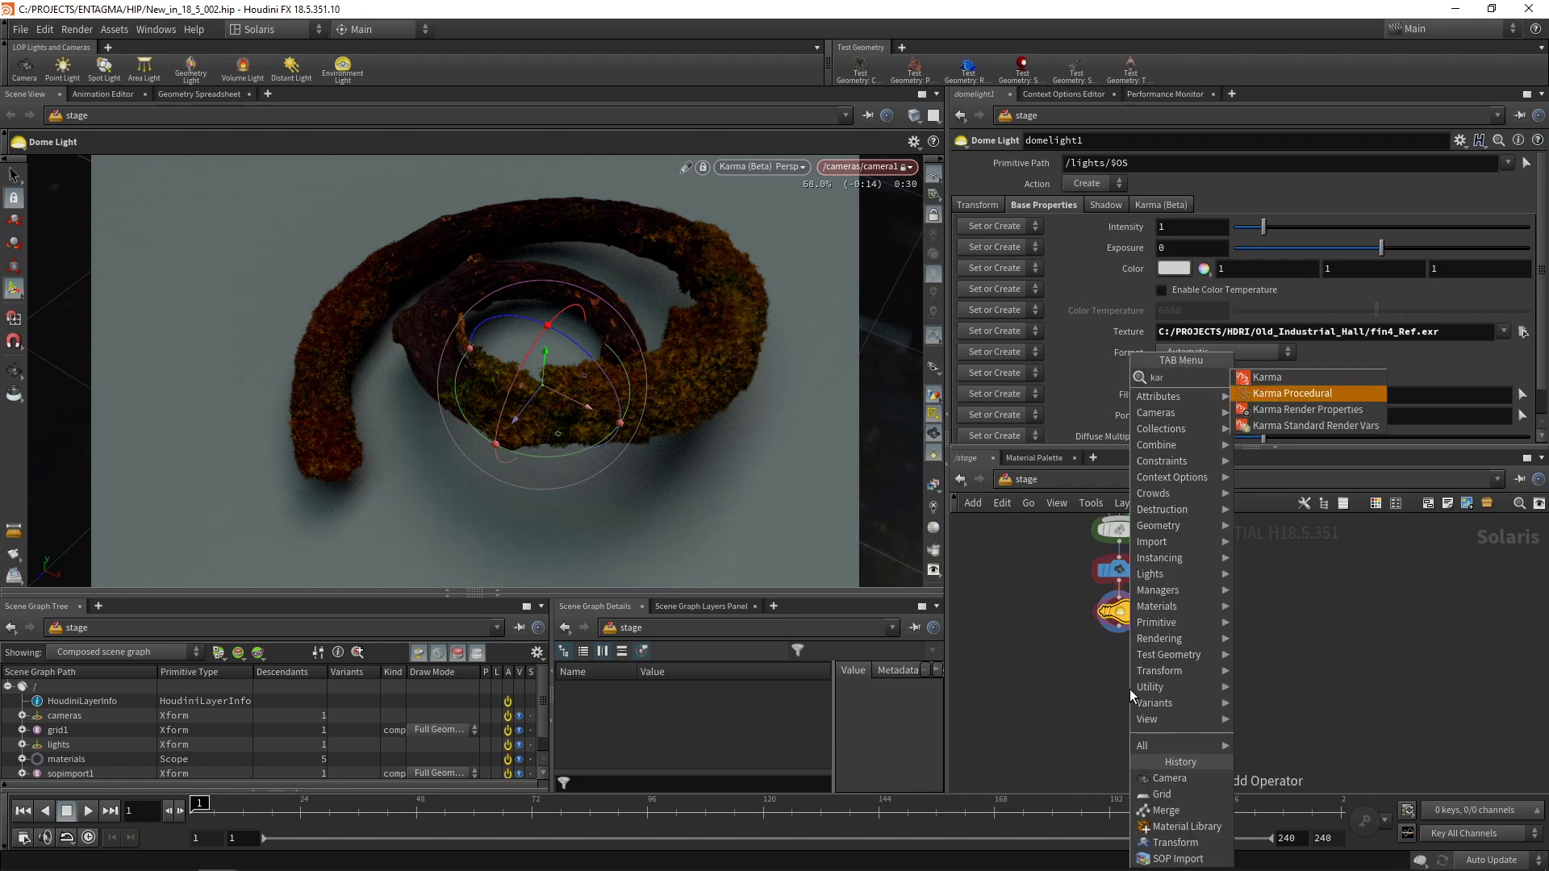
{"action": "key", "text": "Down"}
{"action": "key", "text": "Return"}
{"action": "left_click", "coordinate": [1129, 689]}
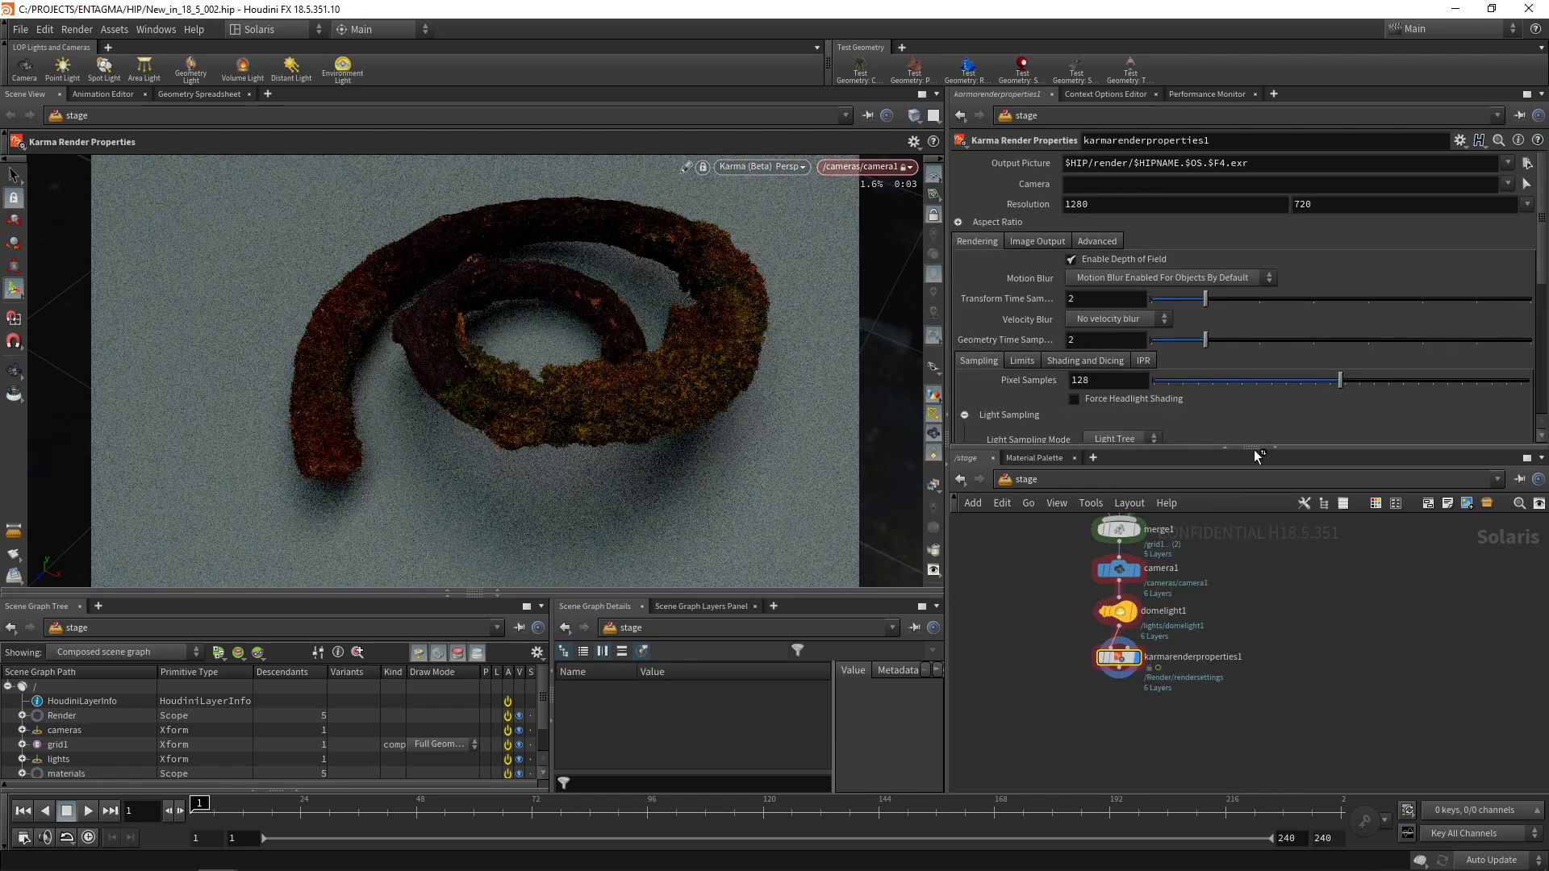
{"action": "left_click_drag", "start_coordinate": [1254, 449], "coordinate": [1255, 531]}
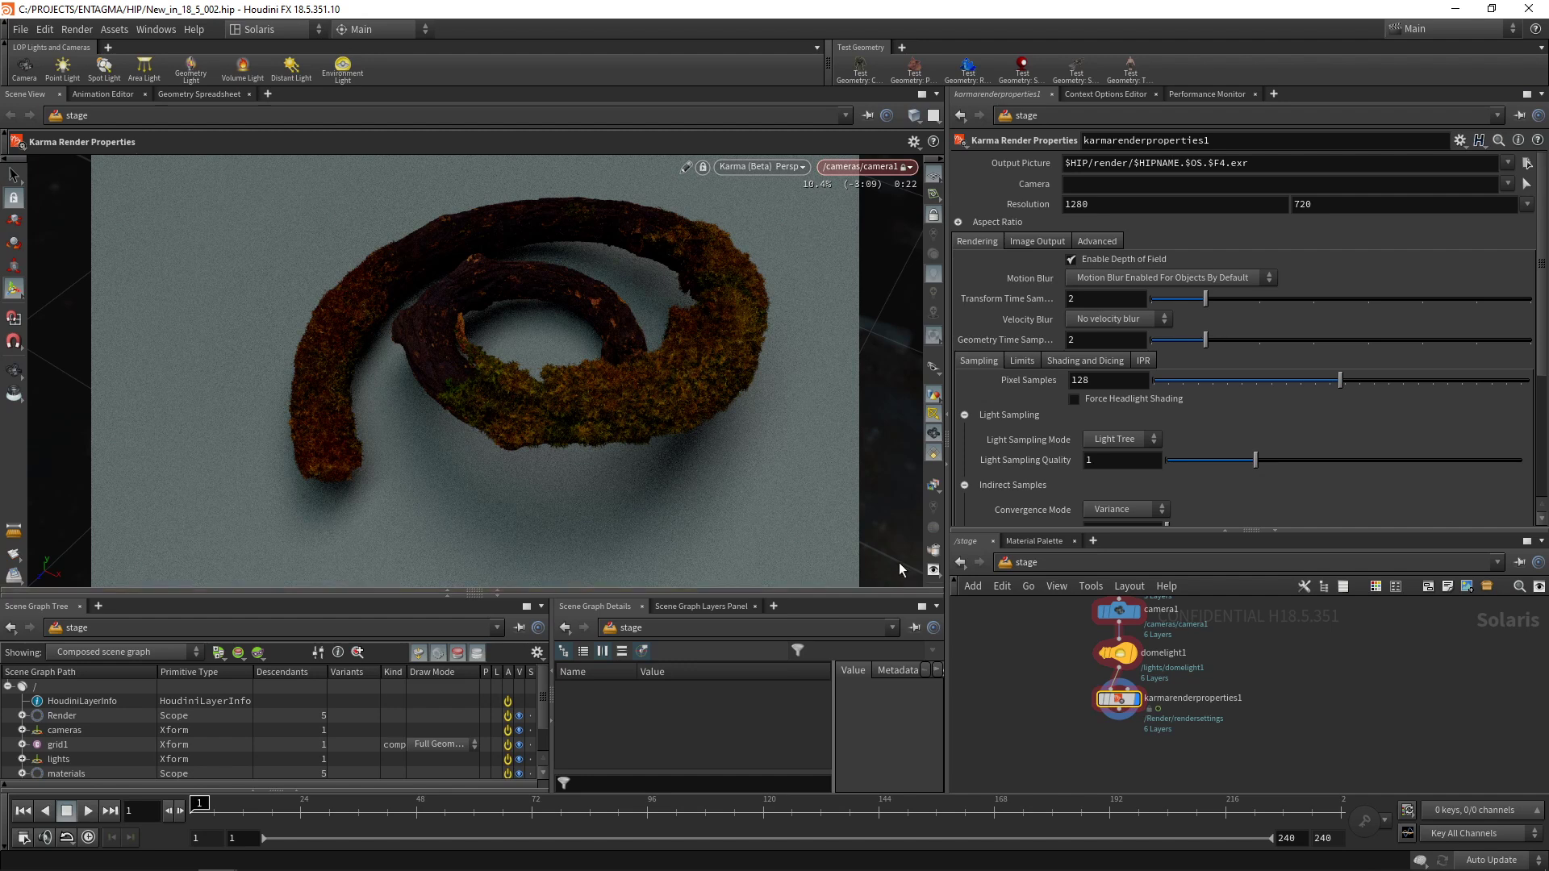
Snapshot the current render to the render gallery and view it in its own window
{"action": "left_click", "coordinate": [934, 552]}
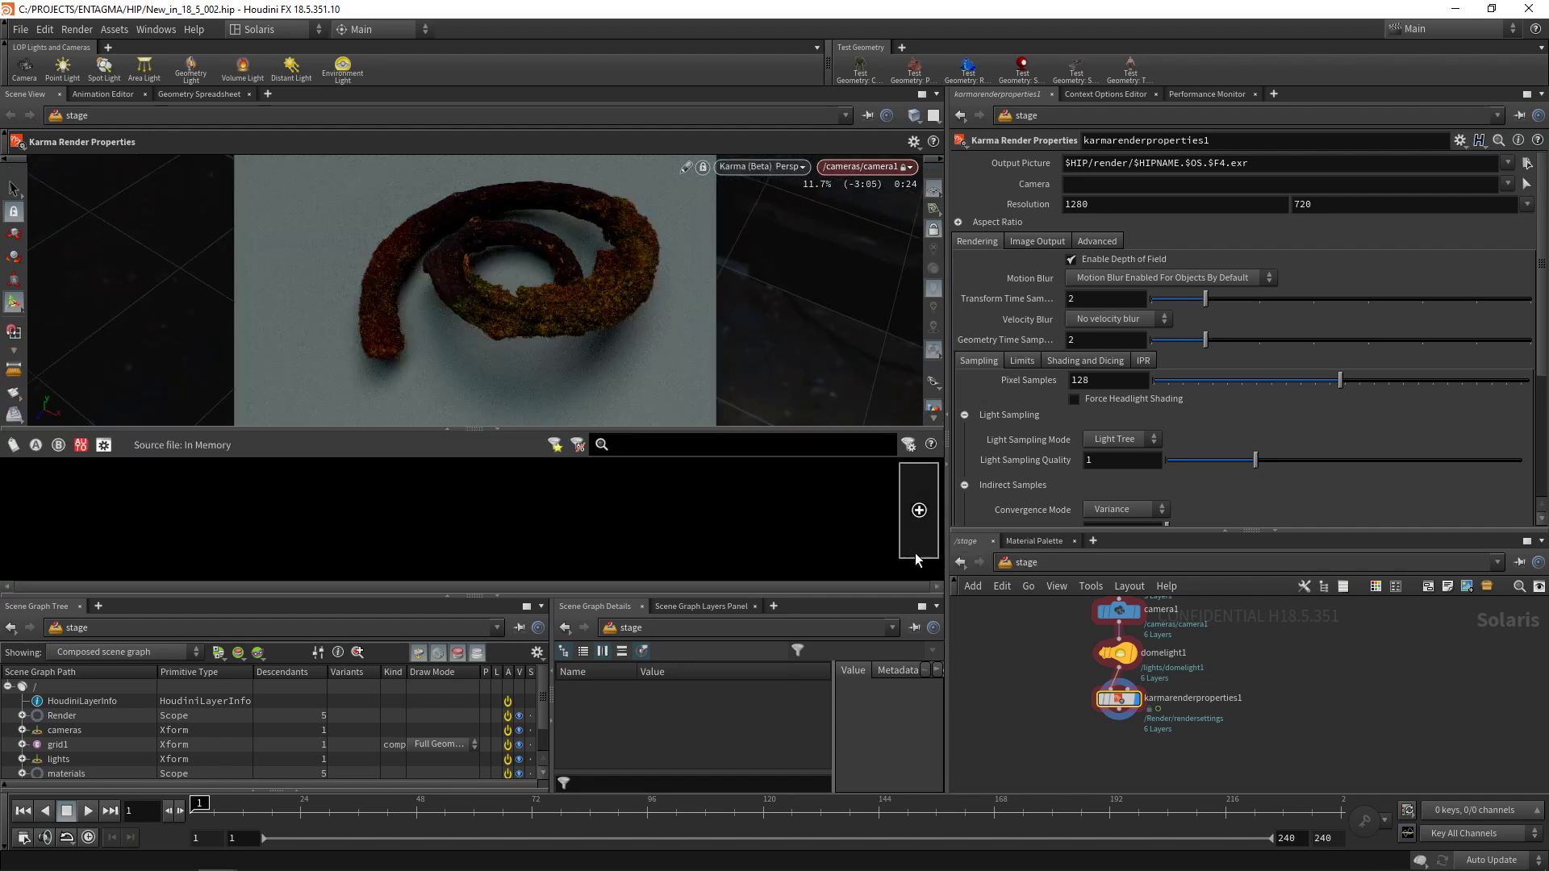
{"action": "left_click_drag", "start_coordinate": [481, 604], "coordinate": [484, 664]}
{"action": "left_click", "coordinate": [917, 603]}
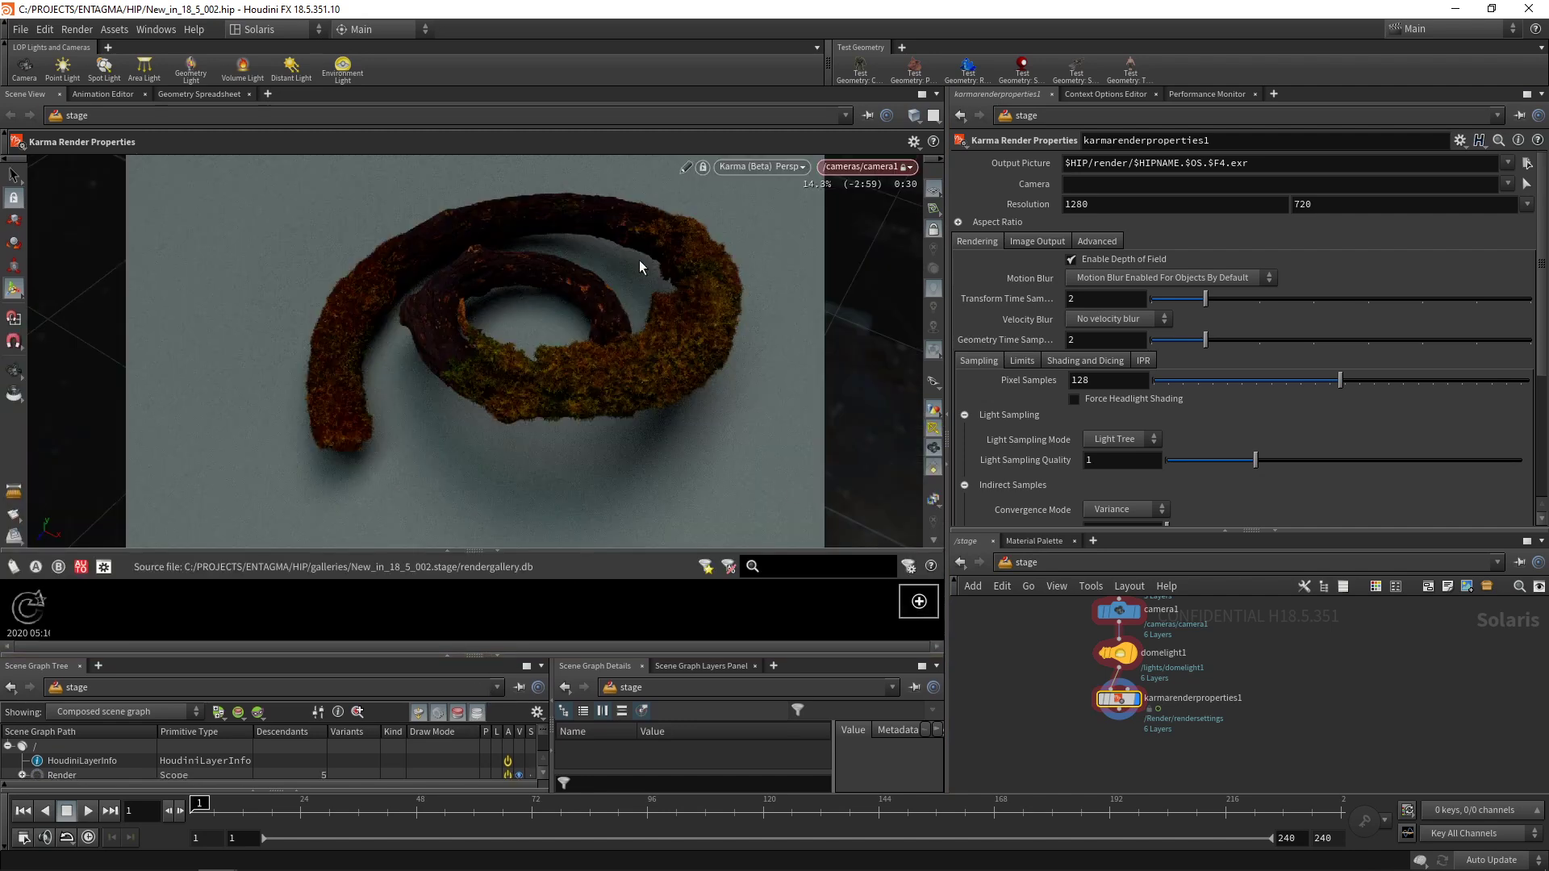
{"action": "double_click", "coordinate": [29, 606]}
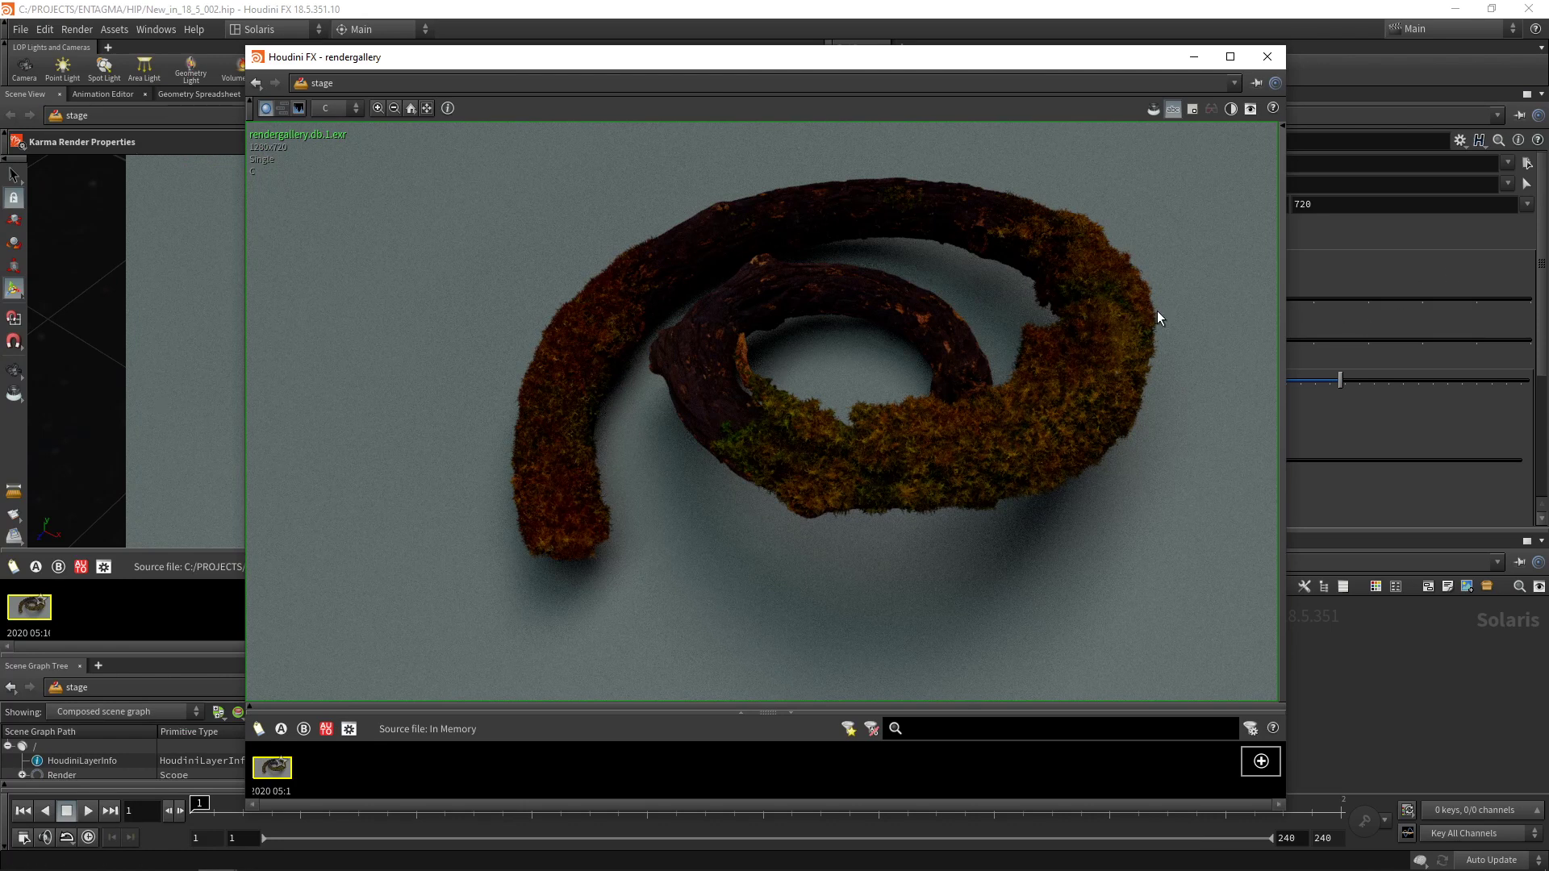
Set the dome light Intensity to 8
{"action": "left_click", "coordinate": [1266, 58]}
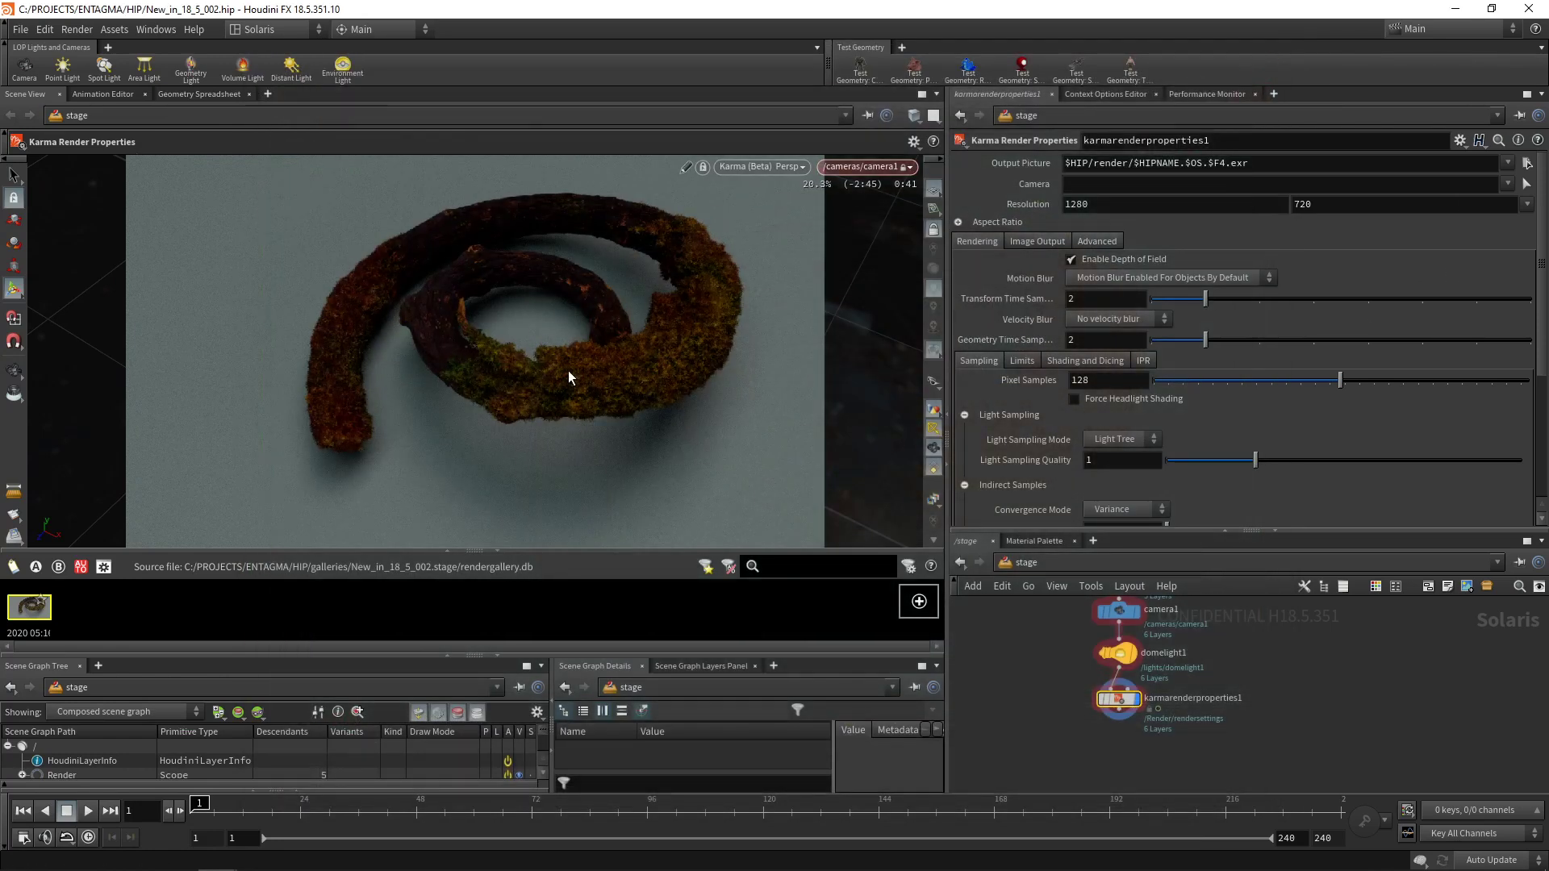
{"action": "left_click", "coordinate": [1117, 673]}
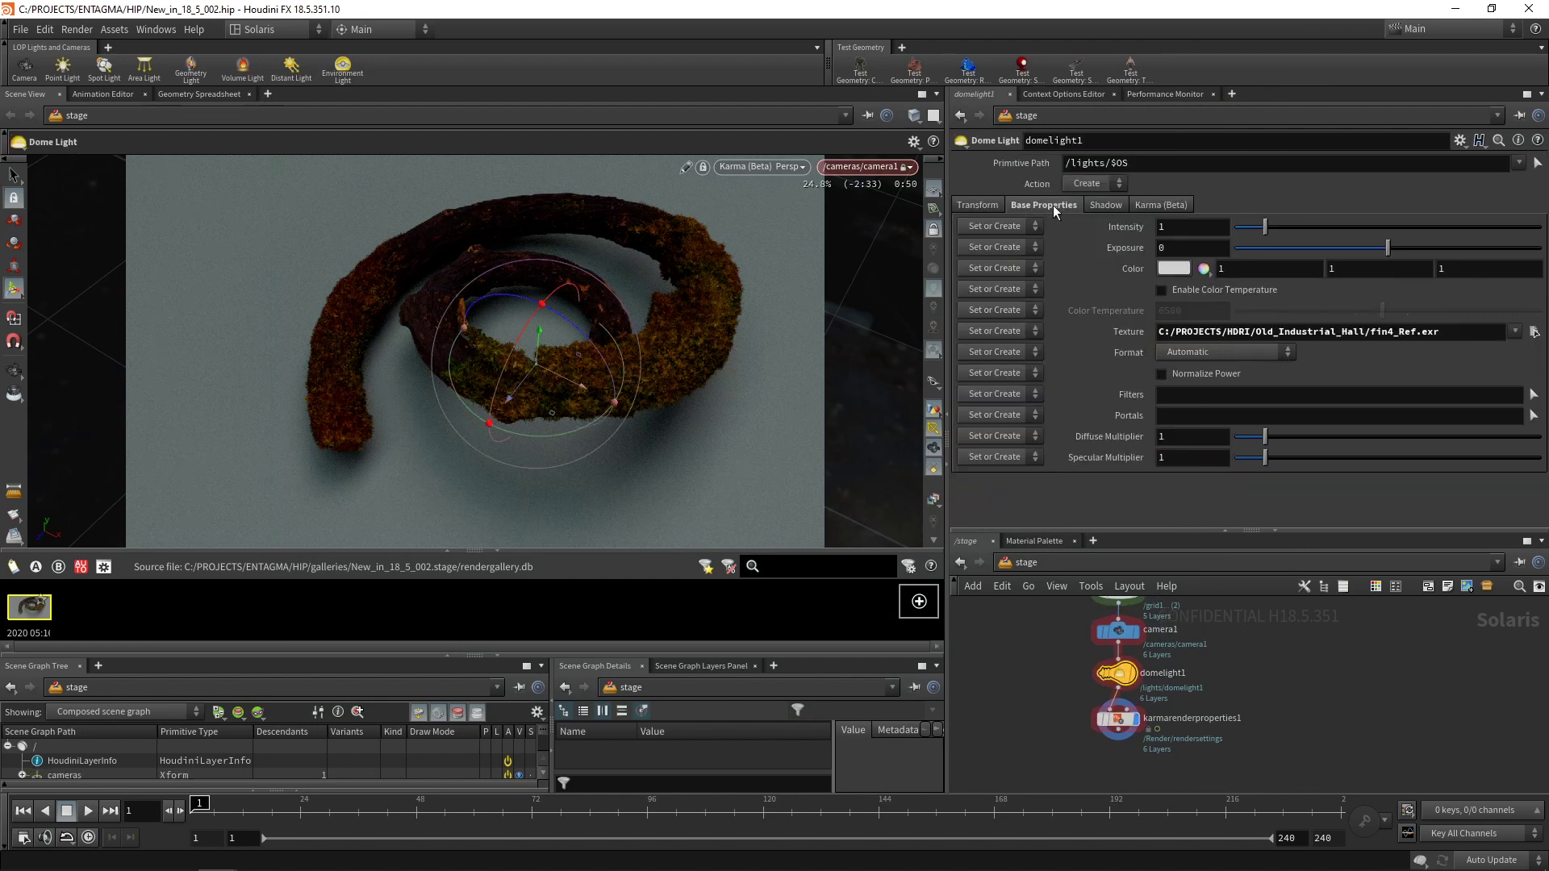
{"action": "left_click", "coordinate": [1174, 225]}
{"action": "type", "text": "8"}
{"action": "key", "text": "Return"}
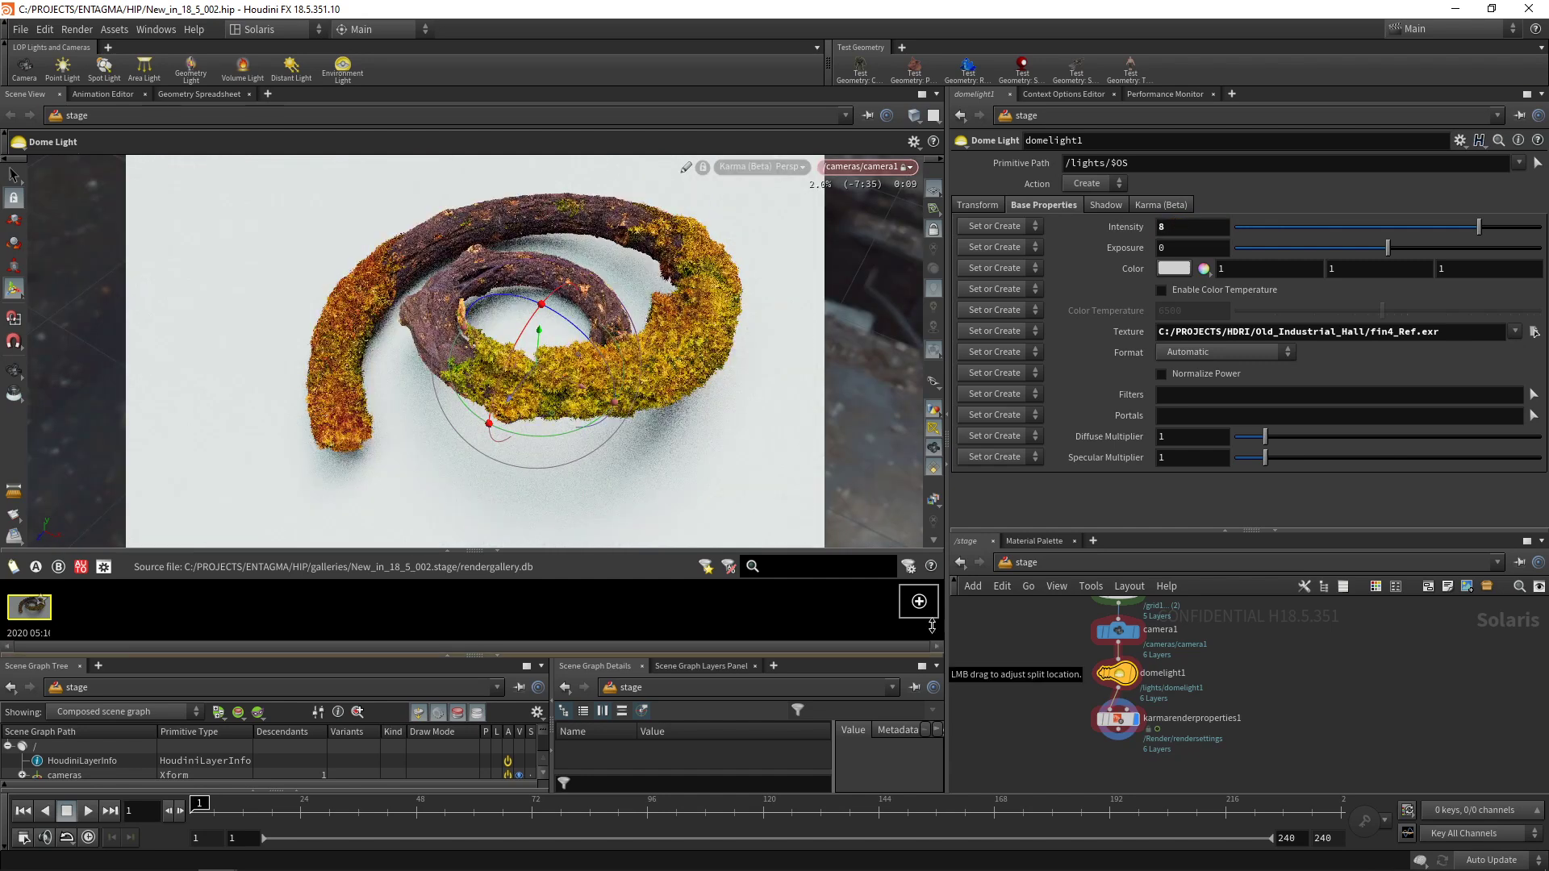
Set Karma's Diffuse Limit to 4 and SSS Limit to 2, then take another snapshot
{"action": "left_click", "coordinate": [1135, 722]}
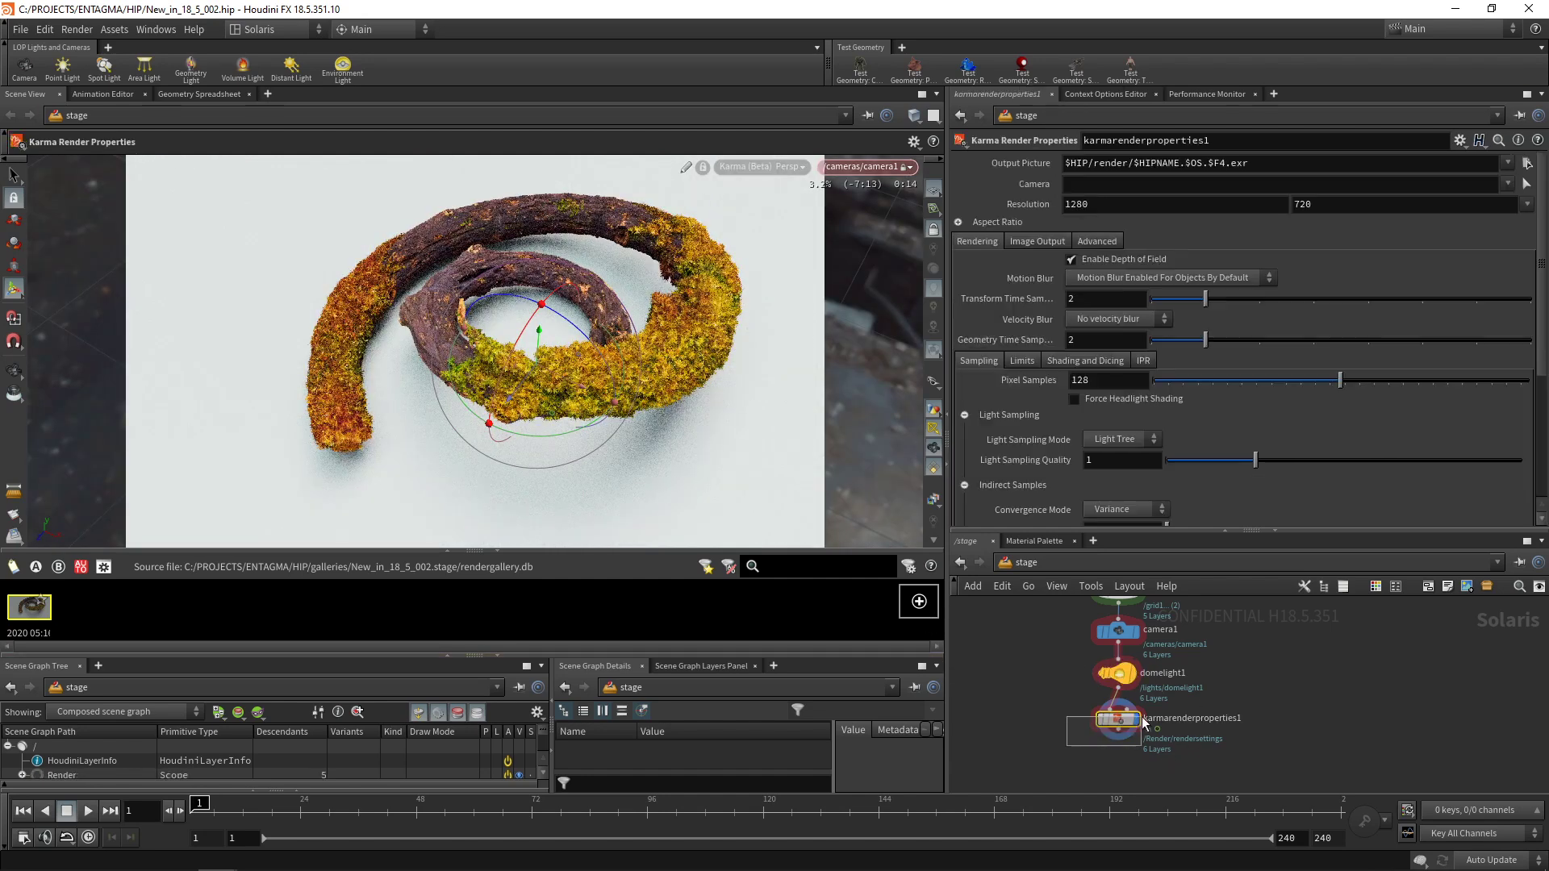
{"action": "scroll", "coordinate": [1541, 339], "scroll_direction": "down", "scroll_amount": 3}
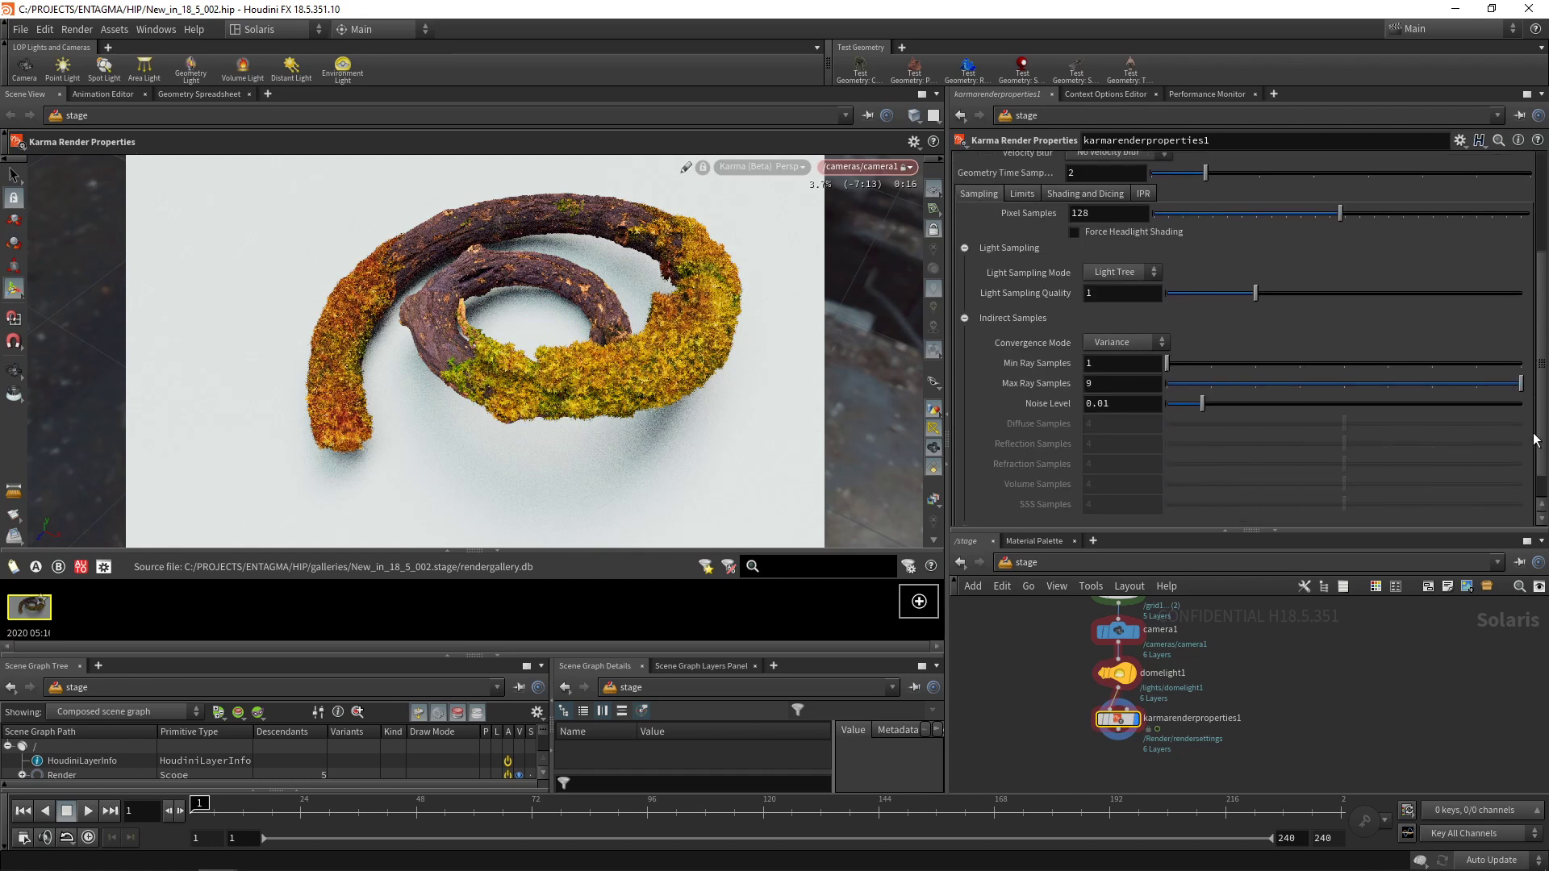
{"action": "scroll", "coordinate": [1541, 339], "scroll_direction": "up", "scroll_amount": 3}
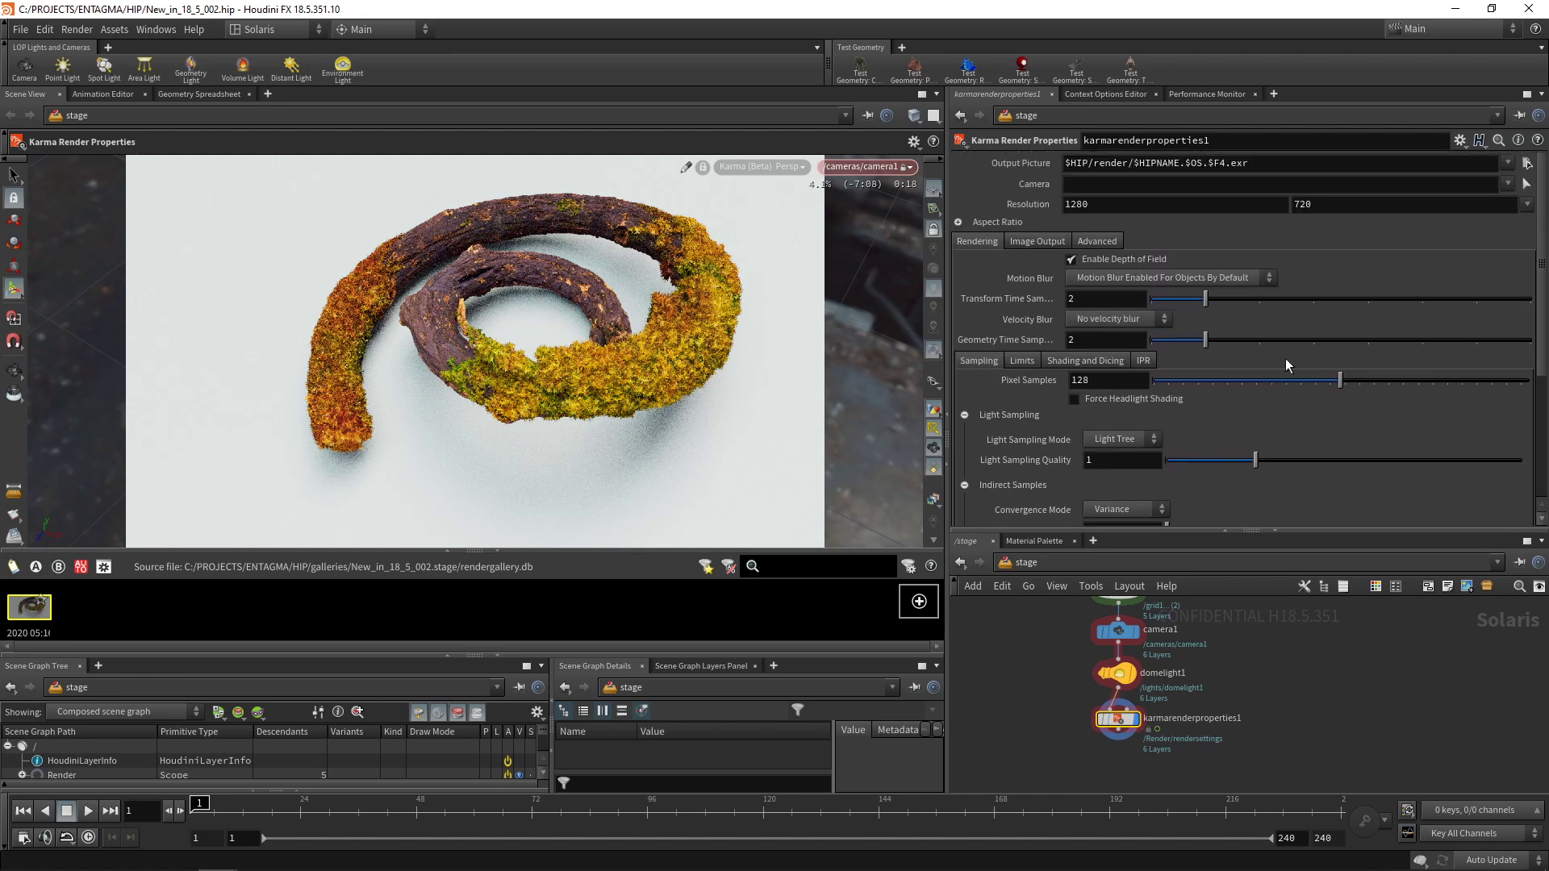
{"action": "left_click", "coordinate": [1022, 361]}
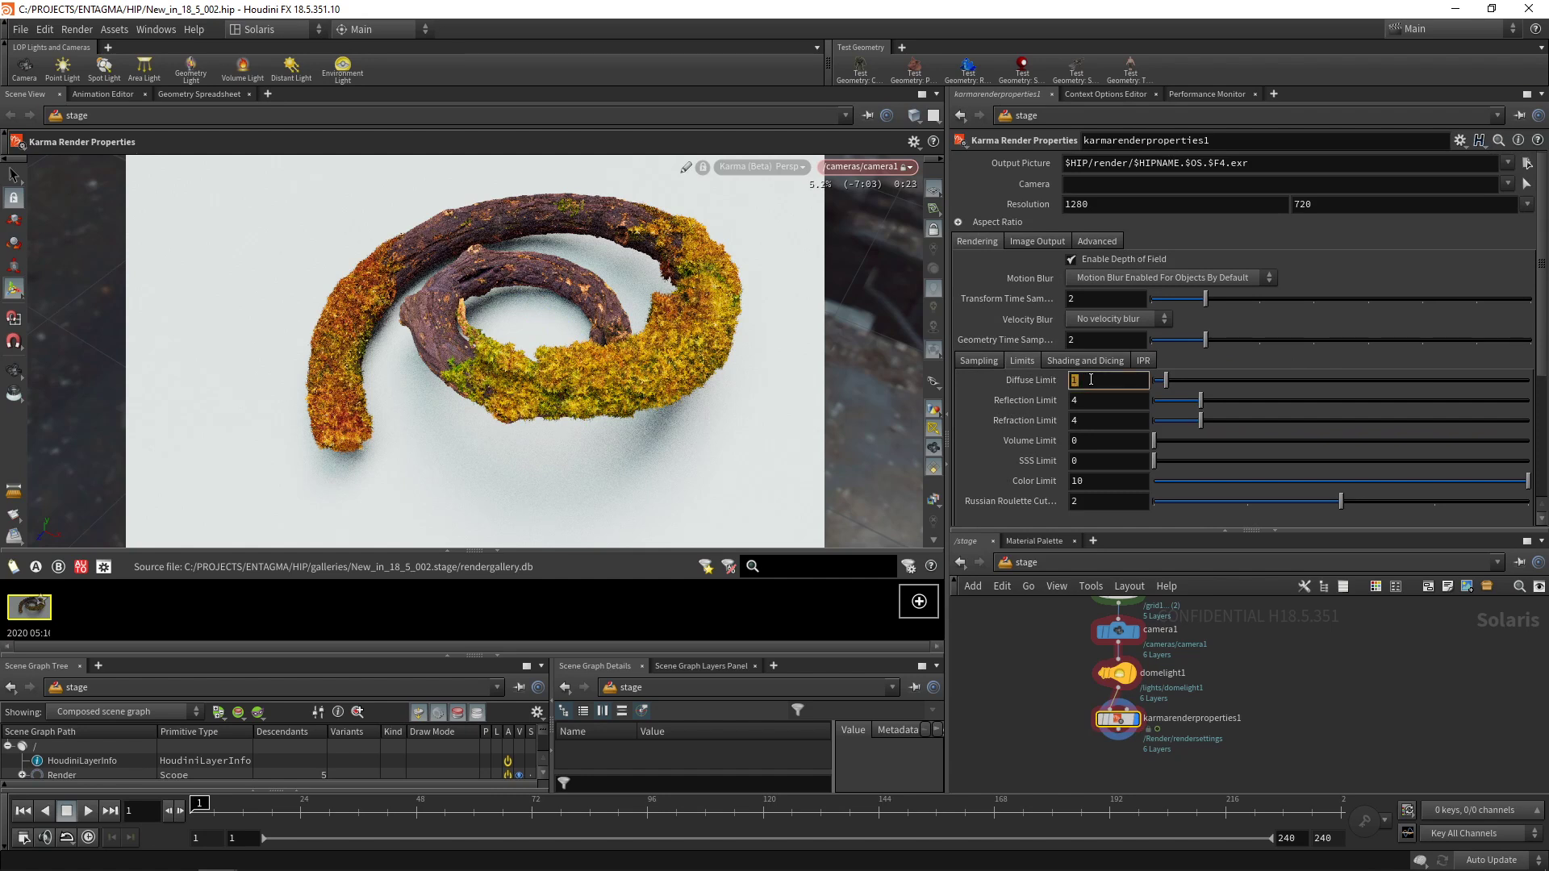
{"action": "type", "text": "4"}
{"action": "key", "text": "Return"}
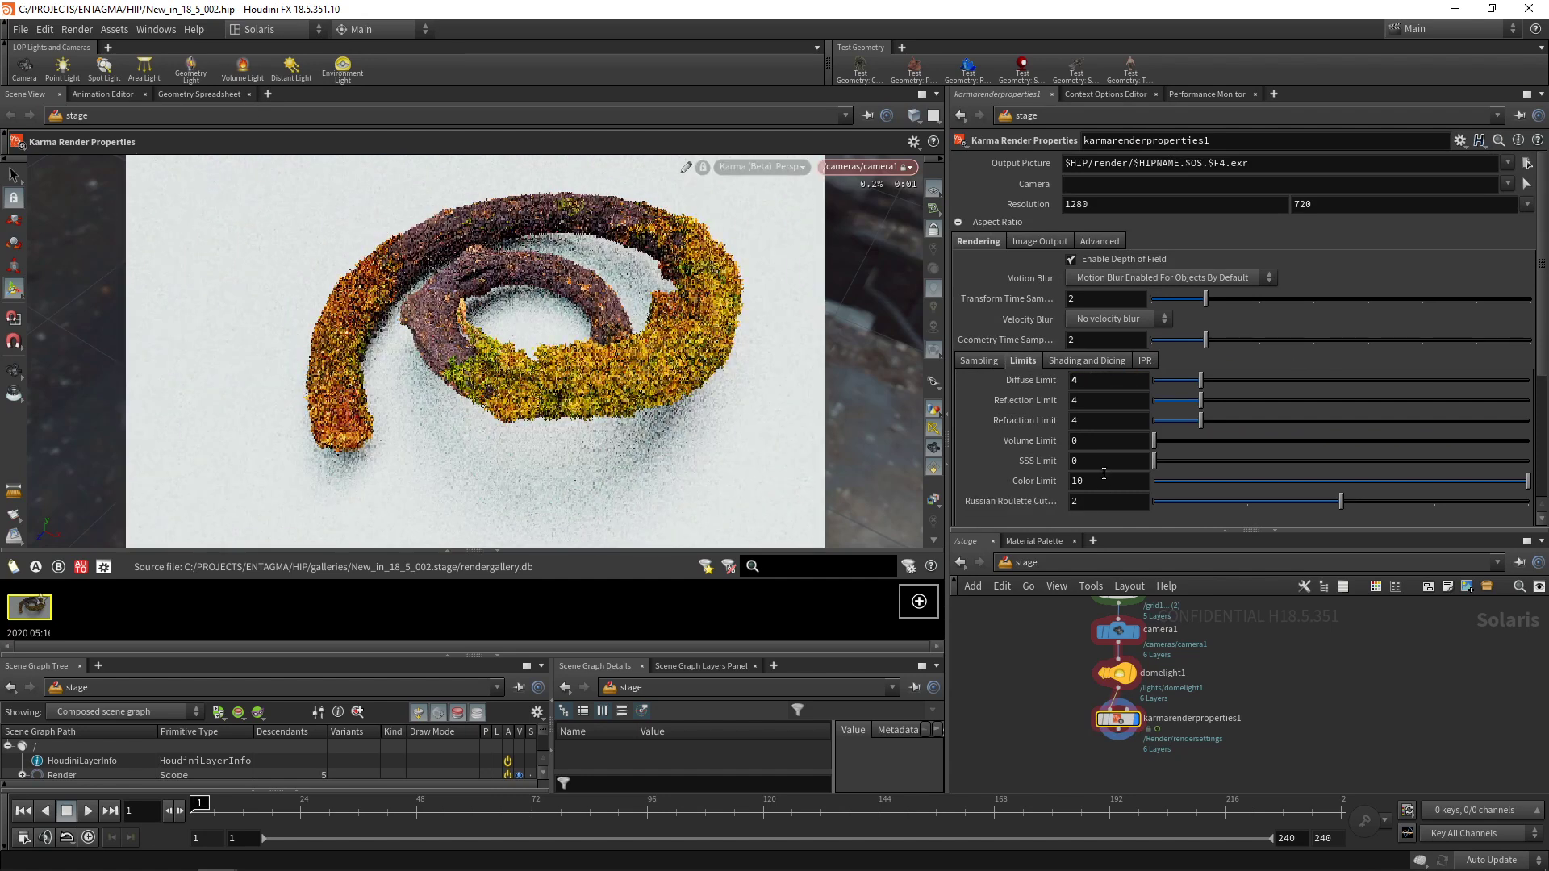
{"action": "double_click", "coordinate": [1085, 461]}
{"action": "type", "text": "2"}
{"action": "key", "text": "Return"}
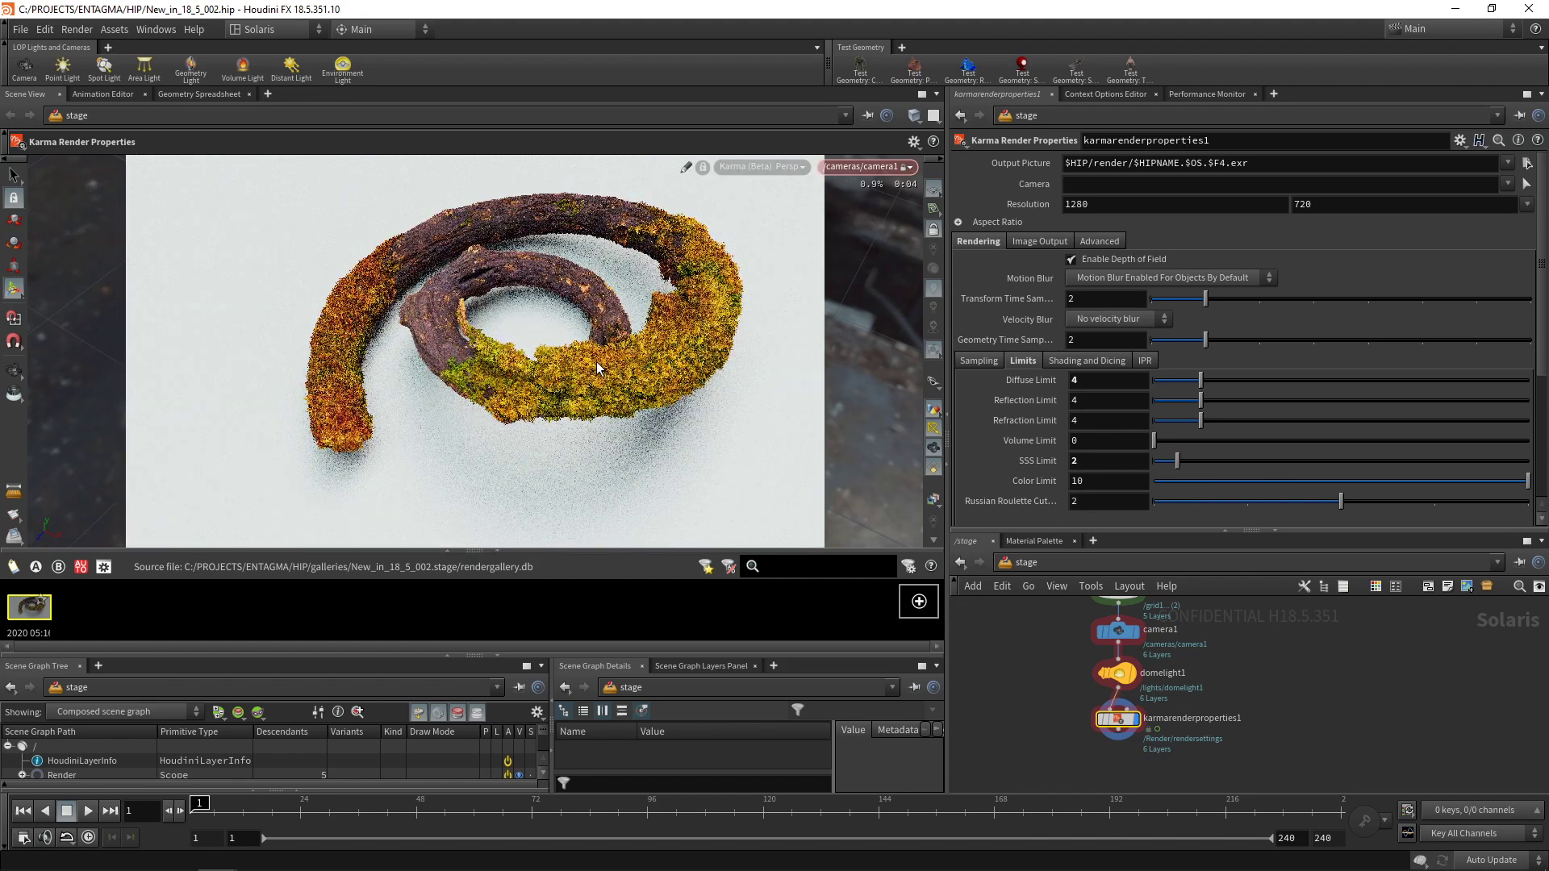
{"action": "left_click", "coordinate": [927, 606]}
Go inside materiallibrary2 and turn off the moss shader's bump map
{"action": "middle_click_drag", "start_coordinate": [1322, 663], "coordinate": [1285, 753]}
{"action": "double_click", "coordinate": [1045, 702]}
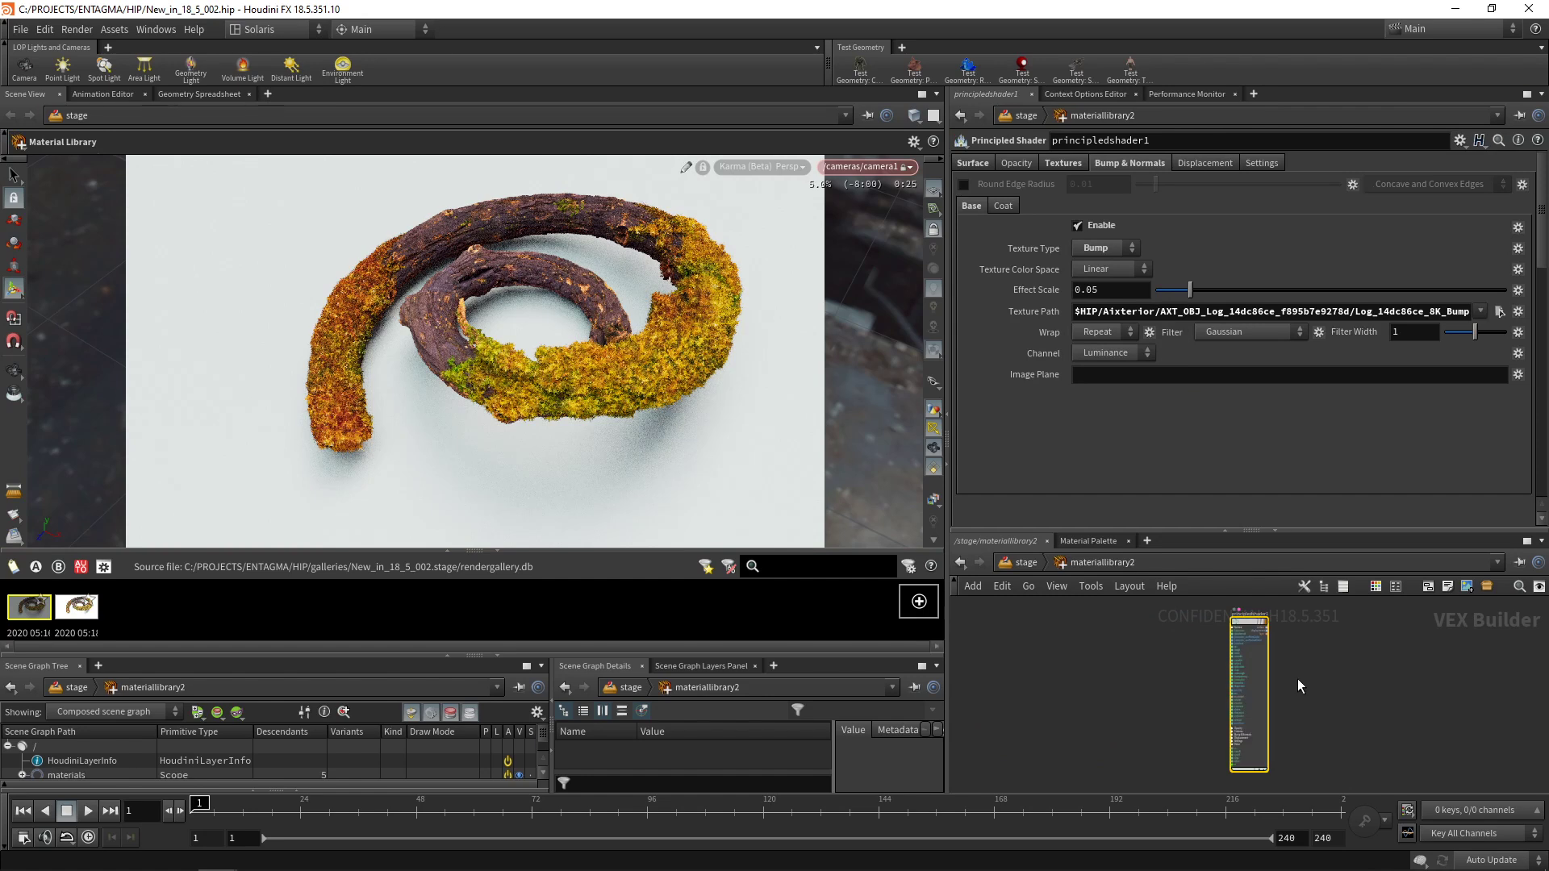
{"action": "left_click", "coordinate": [1081, 224]}
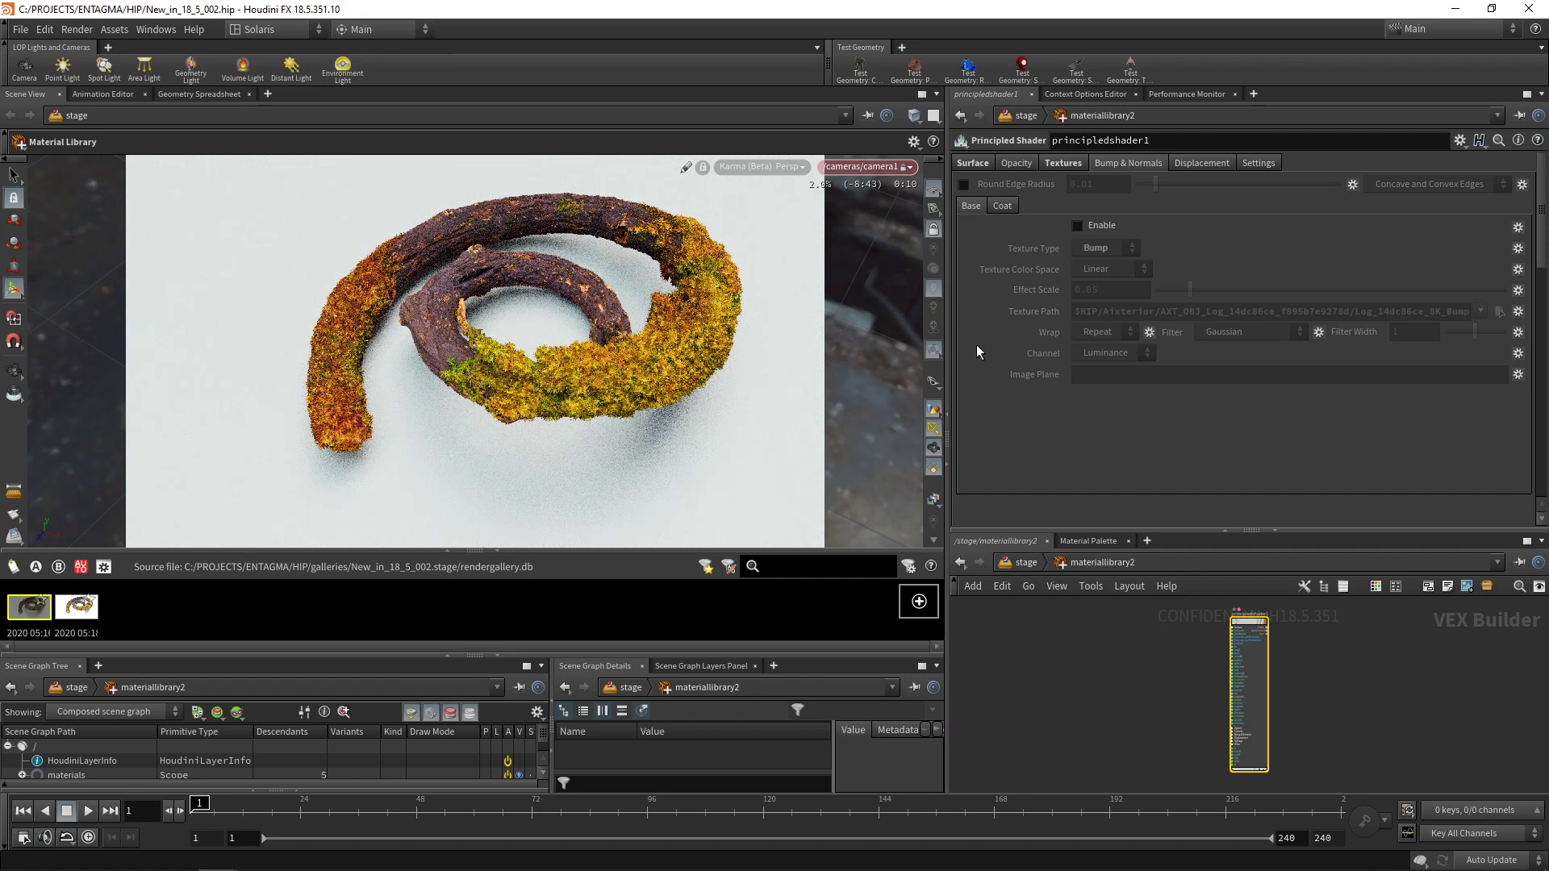
Enable a Subsurface Color texture and paste in the Base Color log albedo texture path
{"action": "left_click", "coordinate": [1064, 164]}
{"action": "scroll", "coordinate": [1545, 424], "scroll_direction": "down", "scroll_amount": 5}
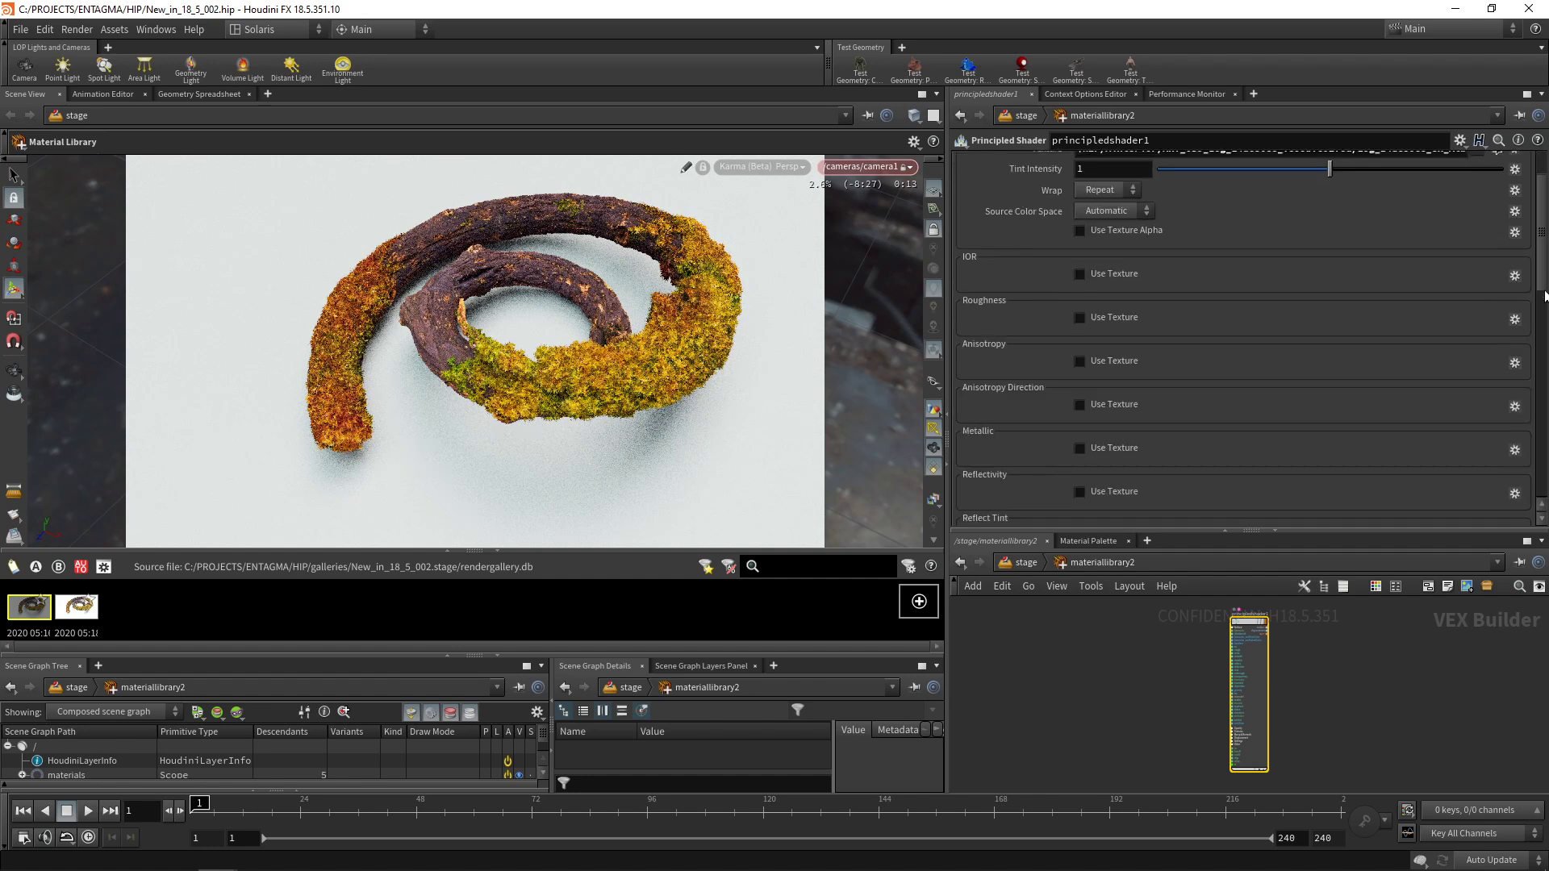
{"action": "scroll", "coordinate": [1545, 424], "scroll_direction": "down", "scroll_amount": 3}
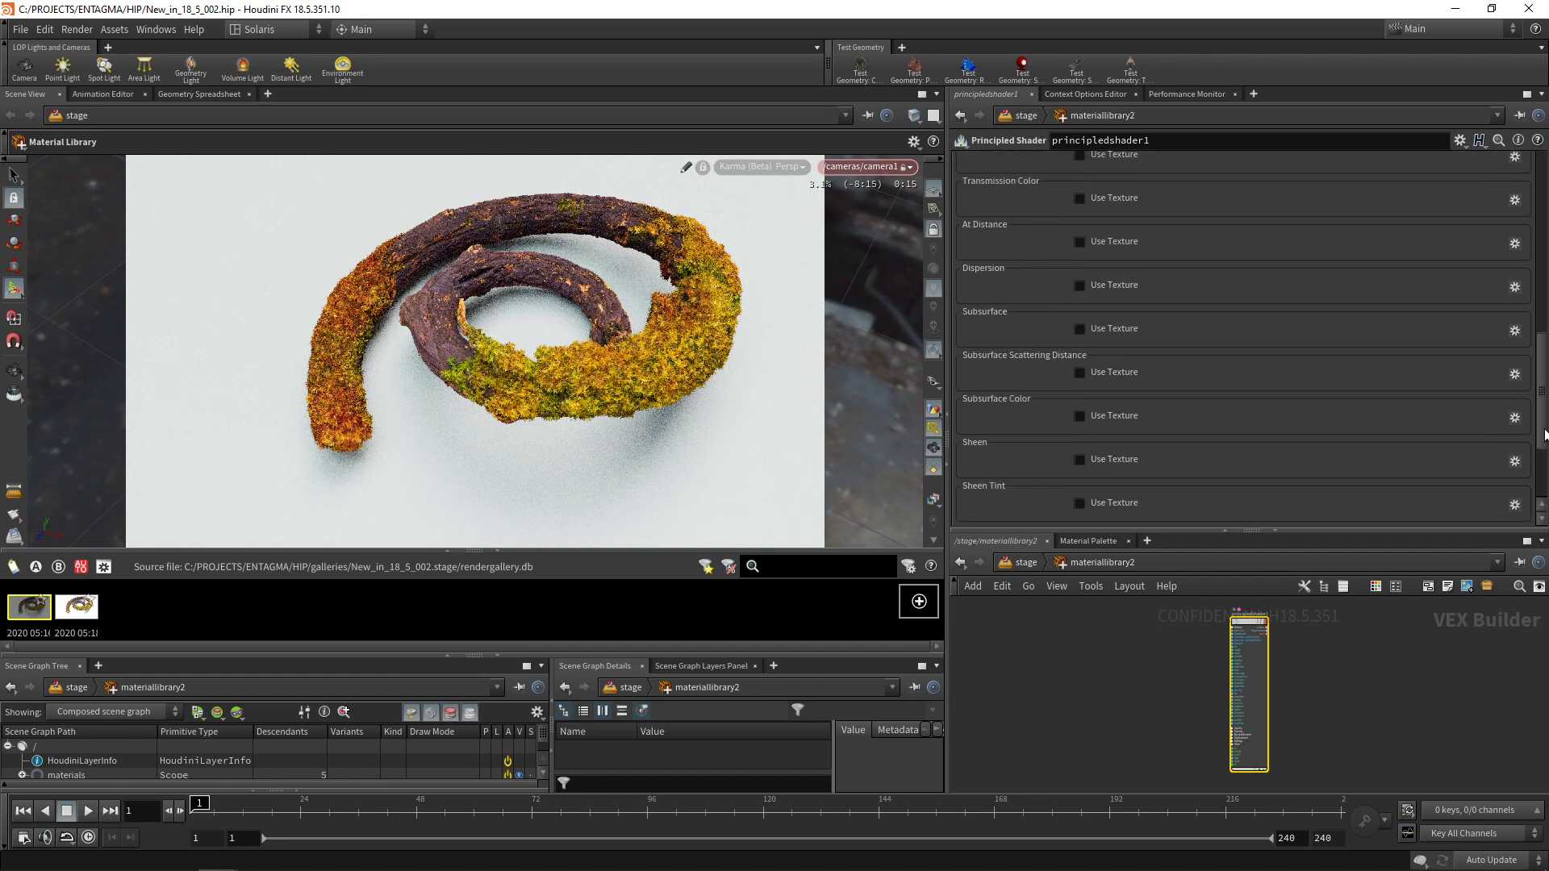
{"action": "left_click", "coordinate": [1074, 415]}
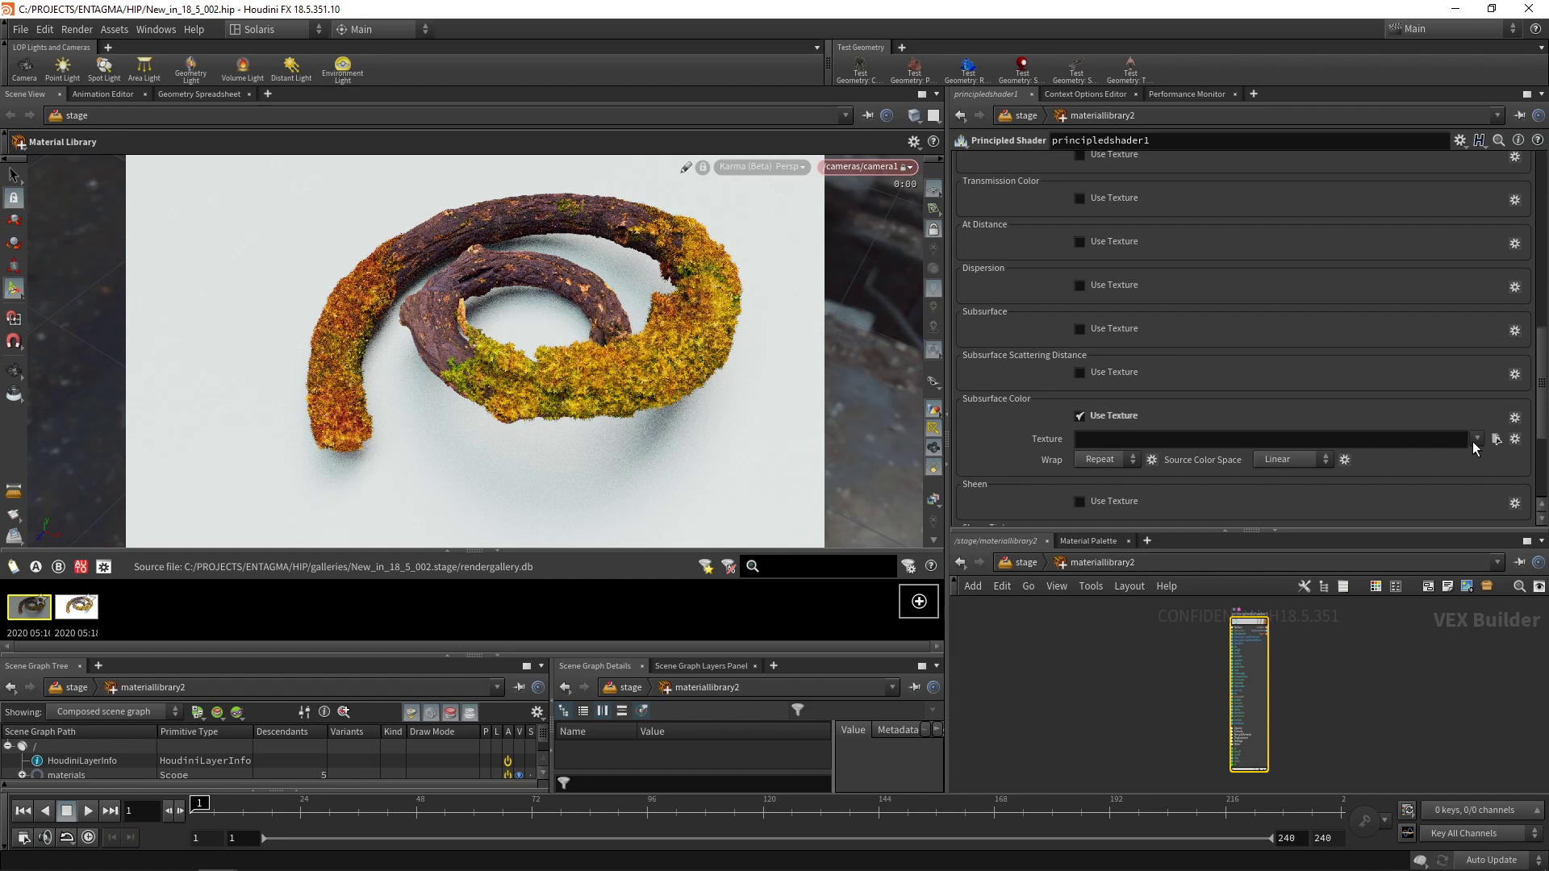
{"action": "scroll", "coordinate": [1290, 339], "scroll_direction": "up", "scroll_amount": 10}
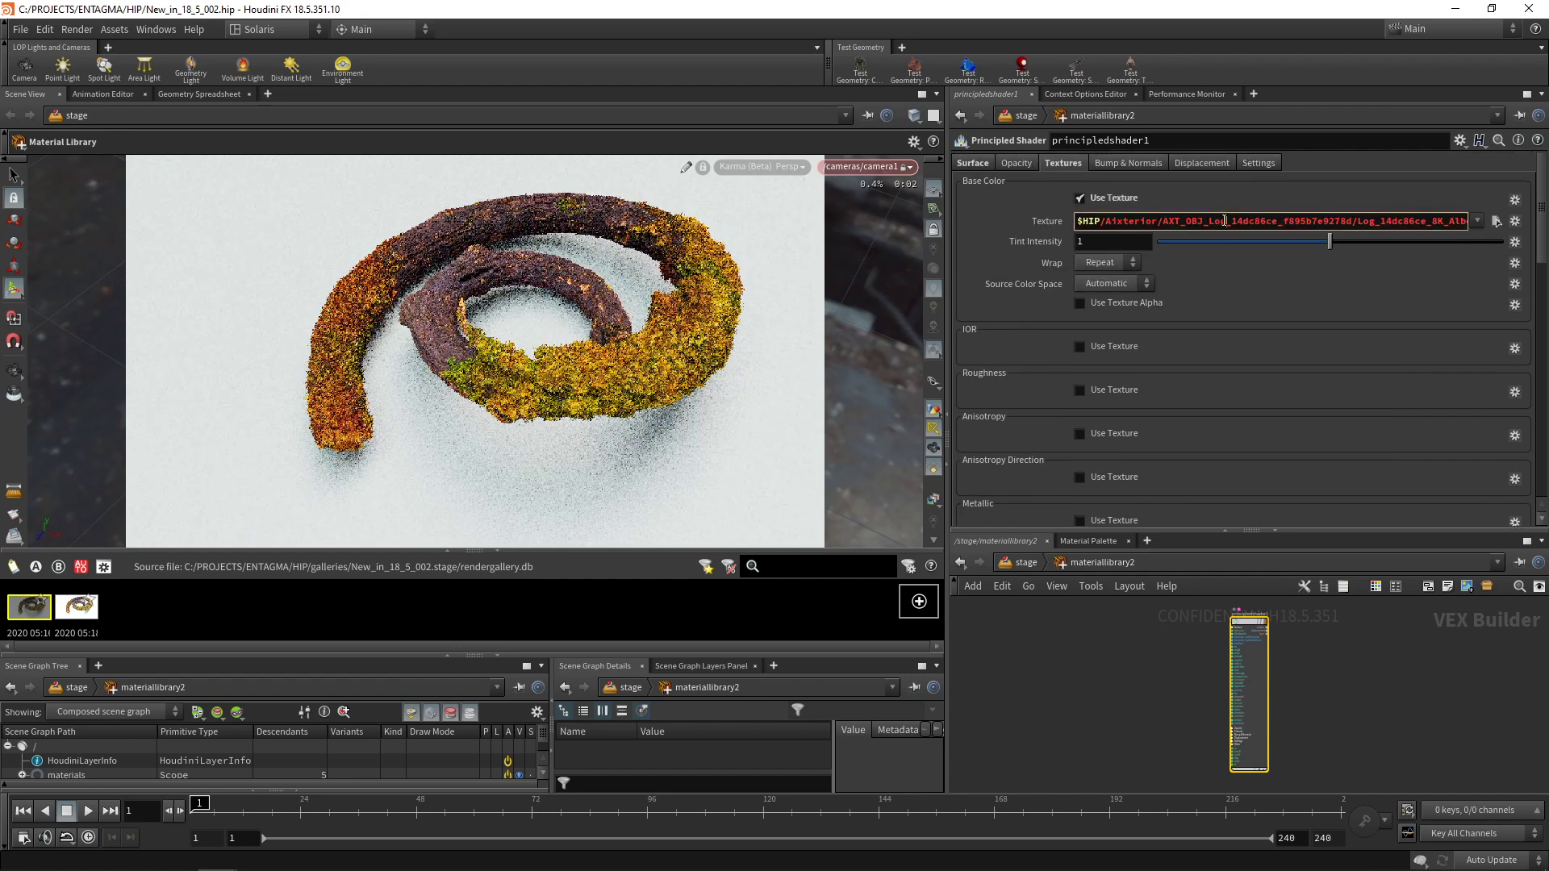
{"action": "left_click", "coordinate": [1225, 220]}
{"action": "key", "text": "ctrl+c"}
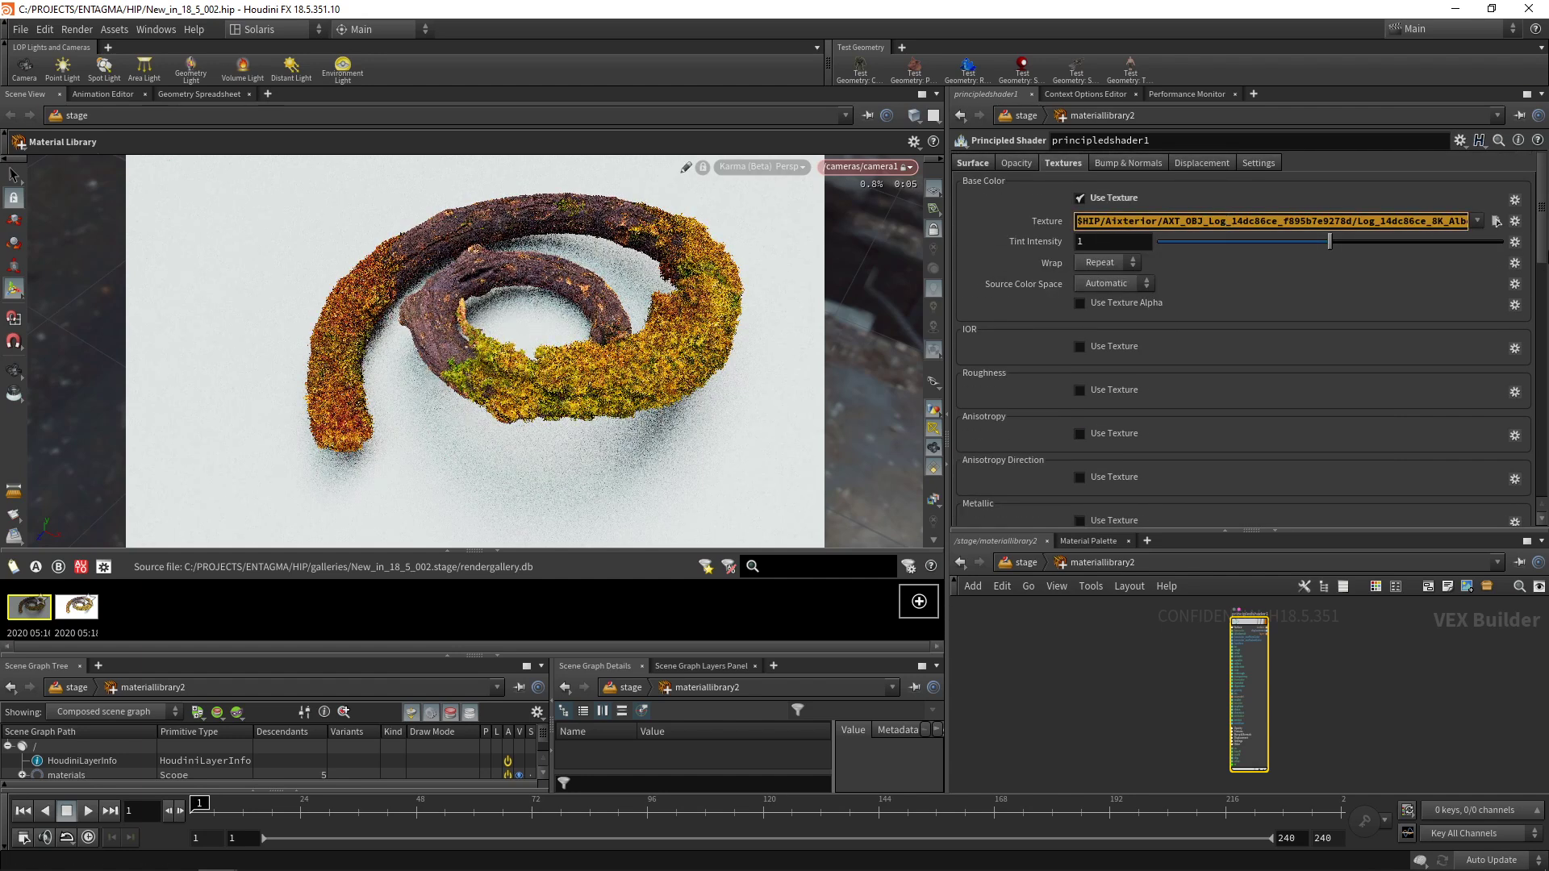
{"action": "scroll", "coordinate": [1388, 347], "scroll_direction": "down", "scroll_amount": 10}
{"action": "left_click", "coordinate": [1387, 349]}
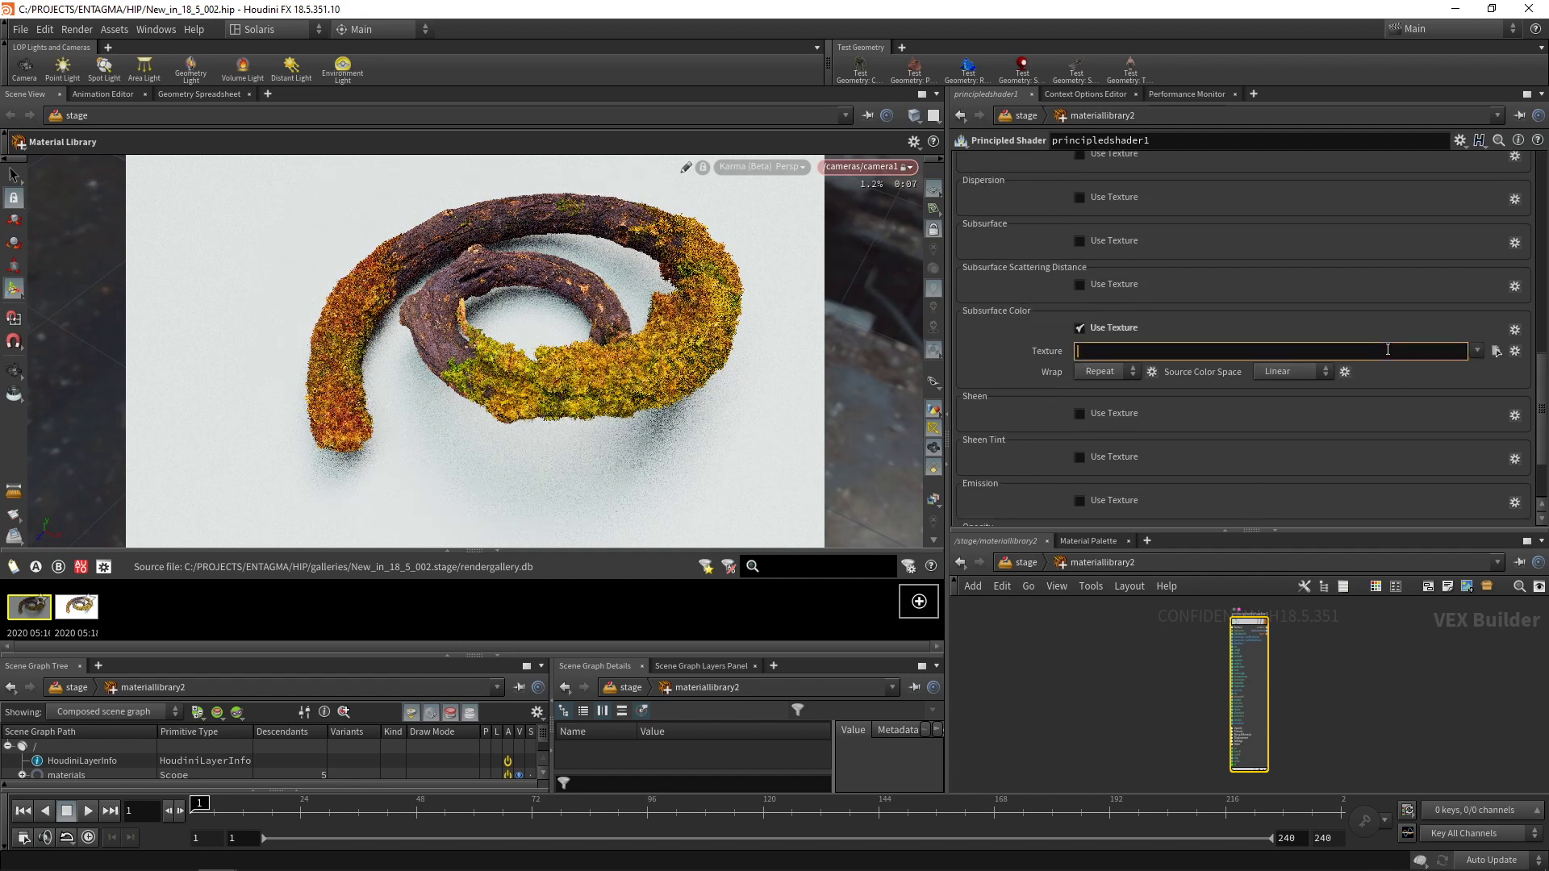
{"action": "key", "text": "ctrl+v"}
{"action": "key", "text": "Return"}
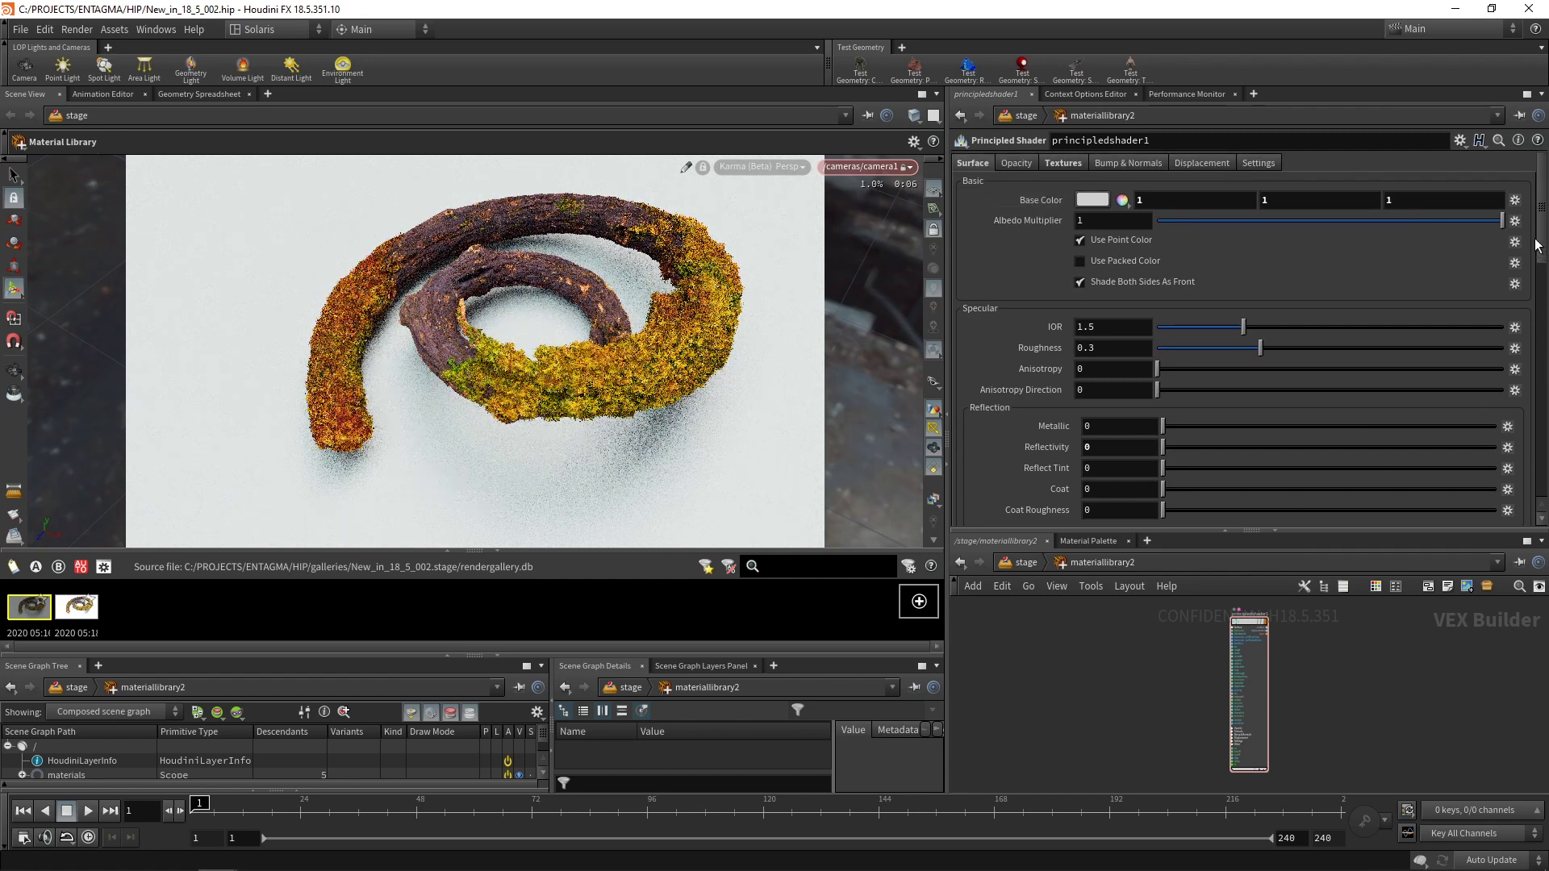
Set Subsurface to 1 and the SSS Mode to Random Walk (Karma)
{"action": "left_click_drag", "start_coordinate": [1536, 246], "coordinate": [1480, 362]}
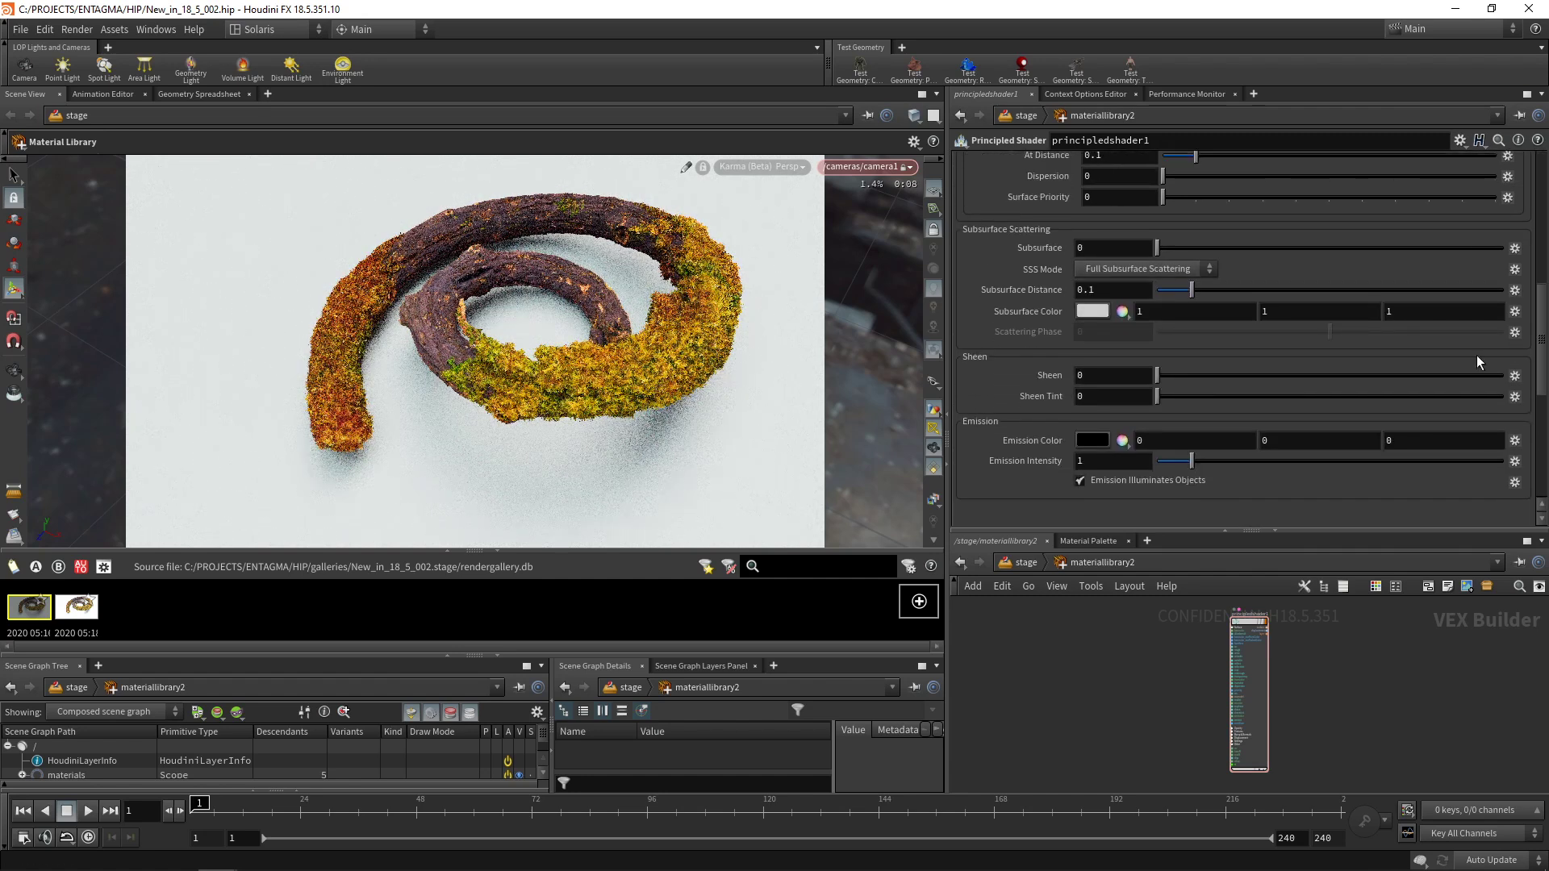
{"action": "type", "text": "1"}
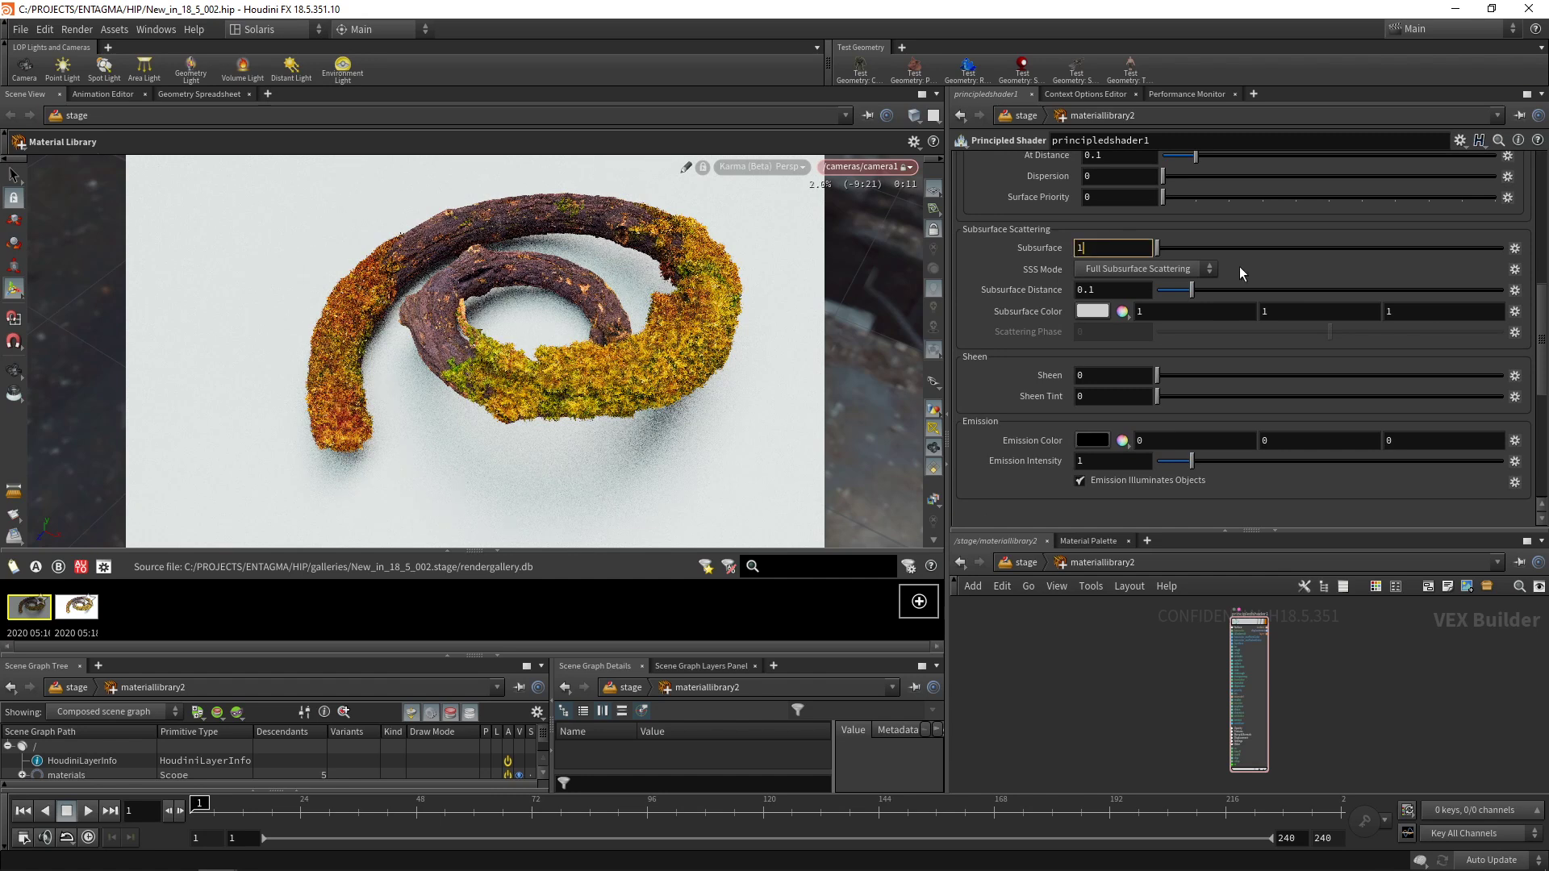
{"action": "key", "text": "Return"}
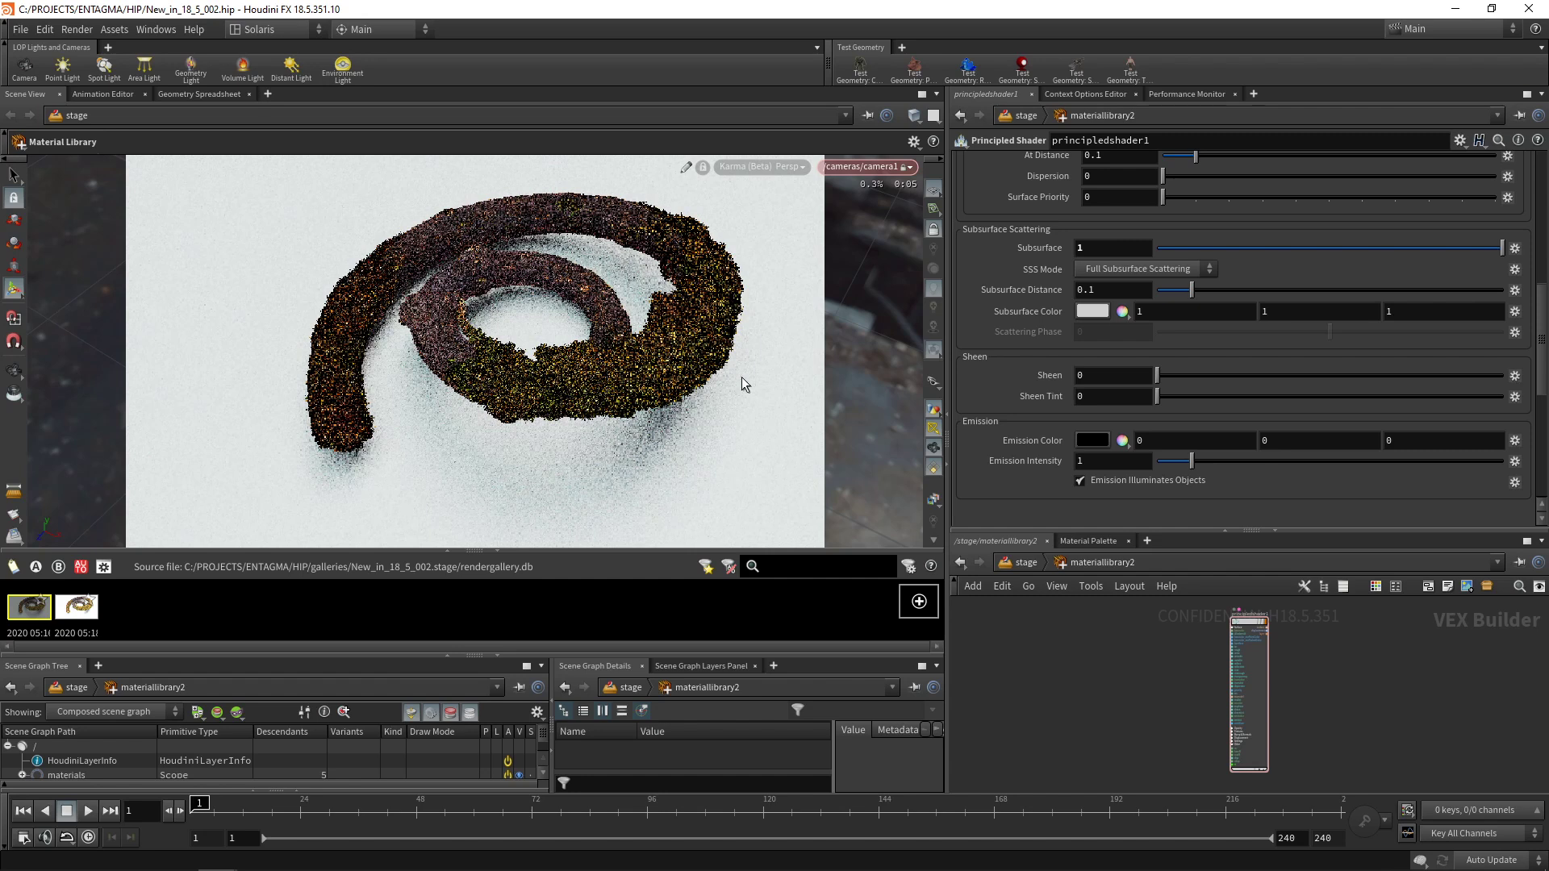
{"action": "left_click", "coordinate": [1091, 273]}
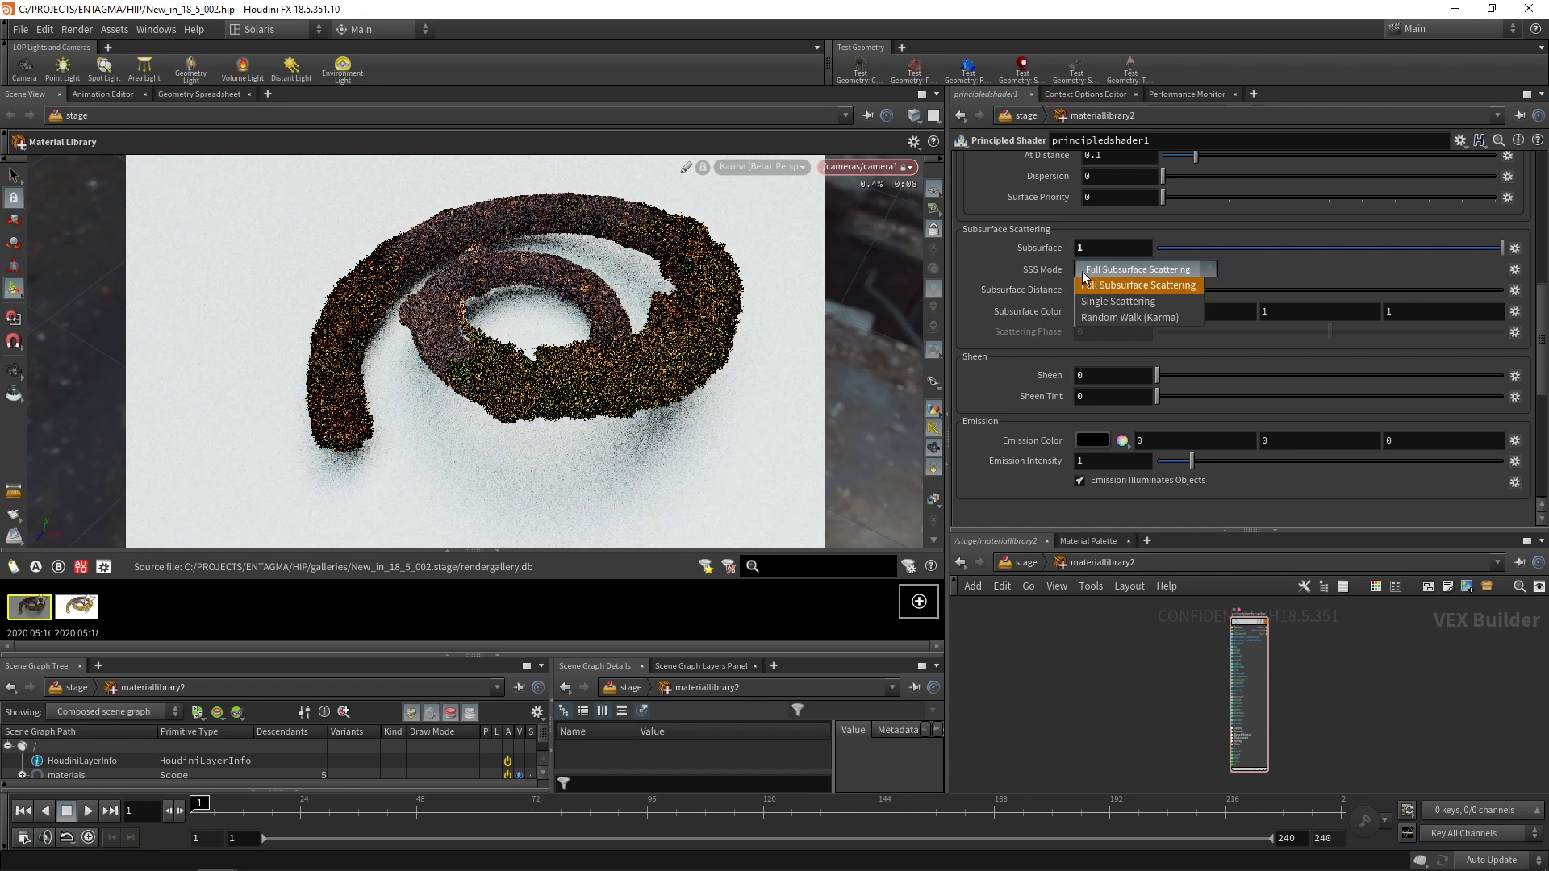
{"action": "left_click", "coordinate": [1100, 318]}
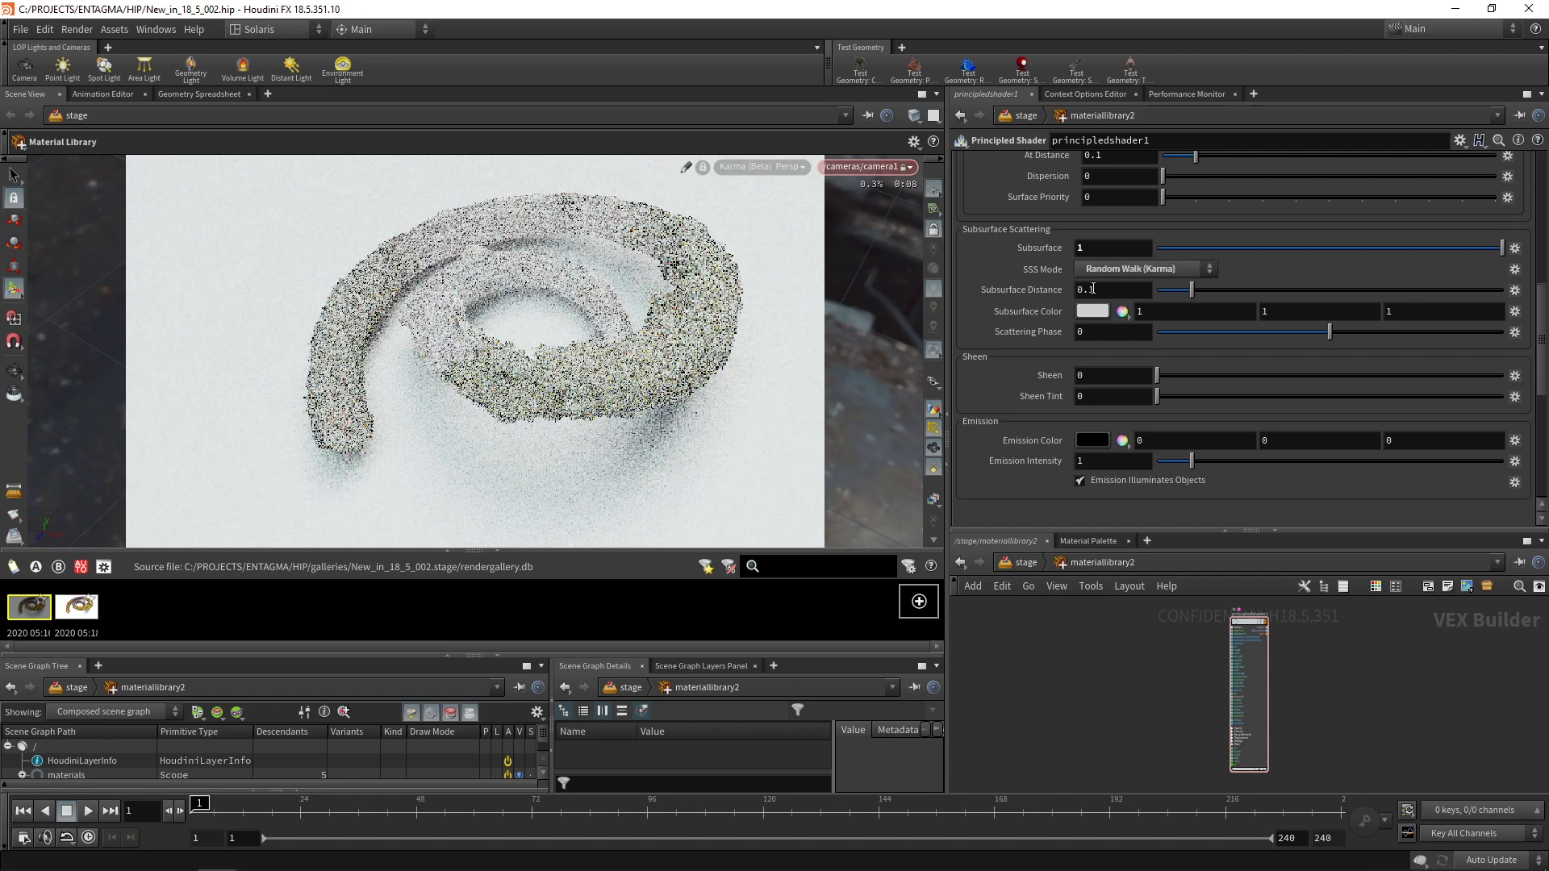
Lower Subsurface Distance step by step from 0.01 down to 0.00001
{"action": "left_click", "coordinate": [1105, 292]}
{"action": "key", "text": "BackSpace"}
{"action": "type", "text": "01"}
{"action": "key", "text": "Return"}
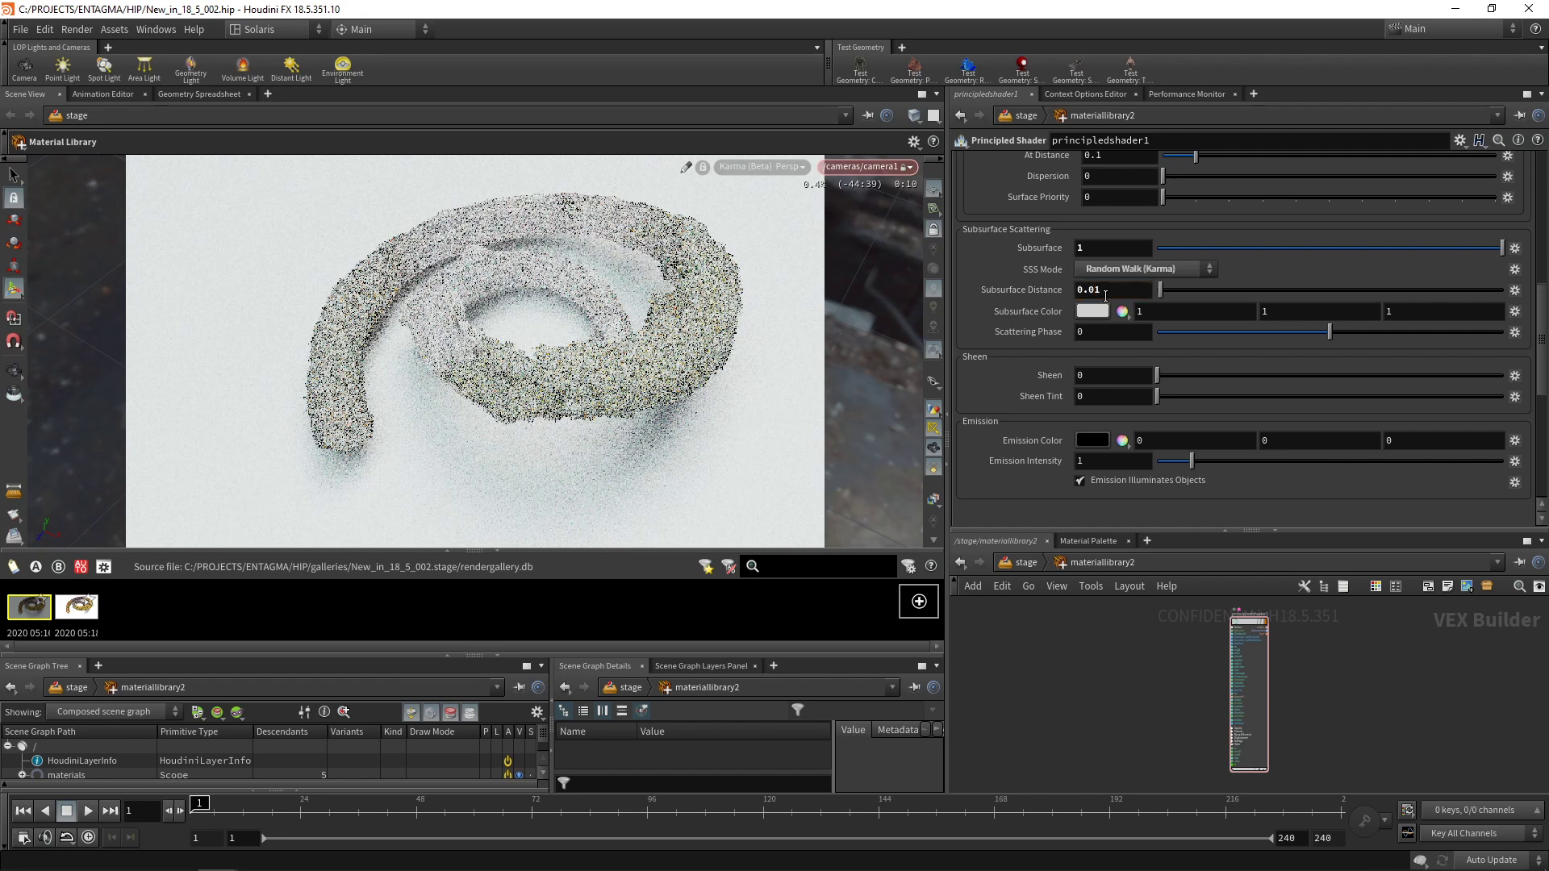
{"action": "left_click", "coordinate": [1105, 292]}
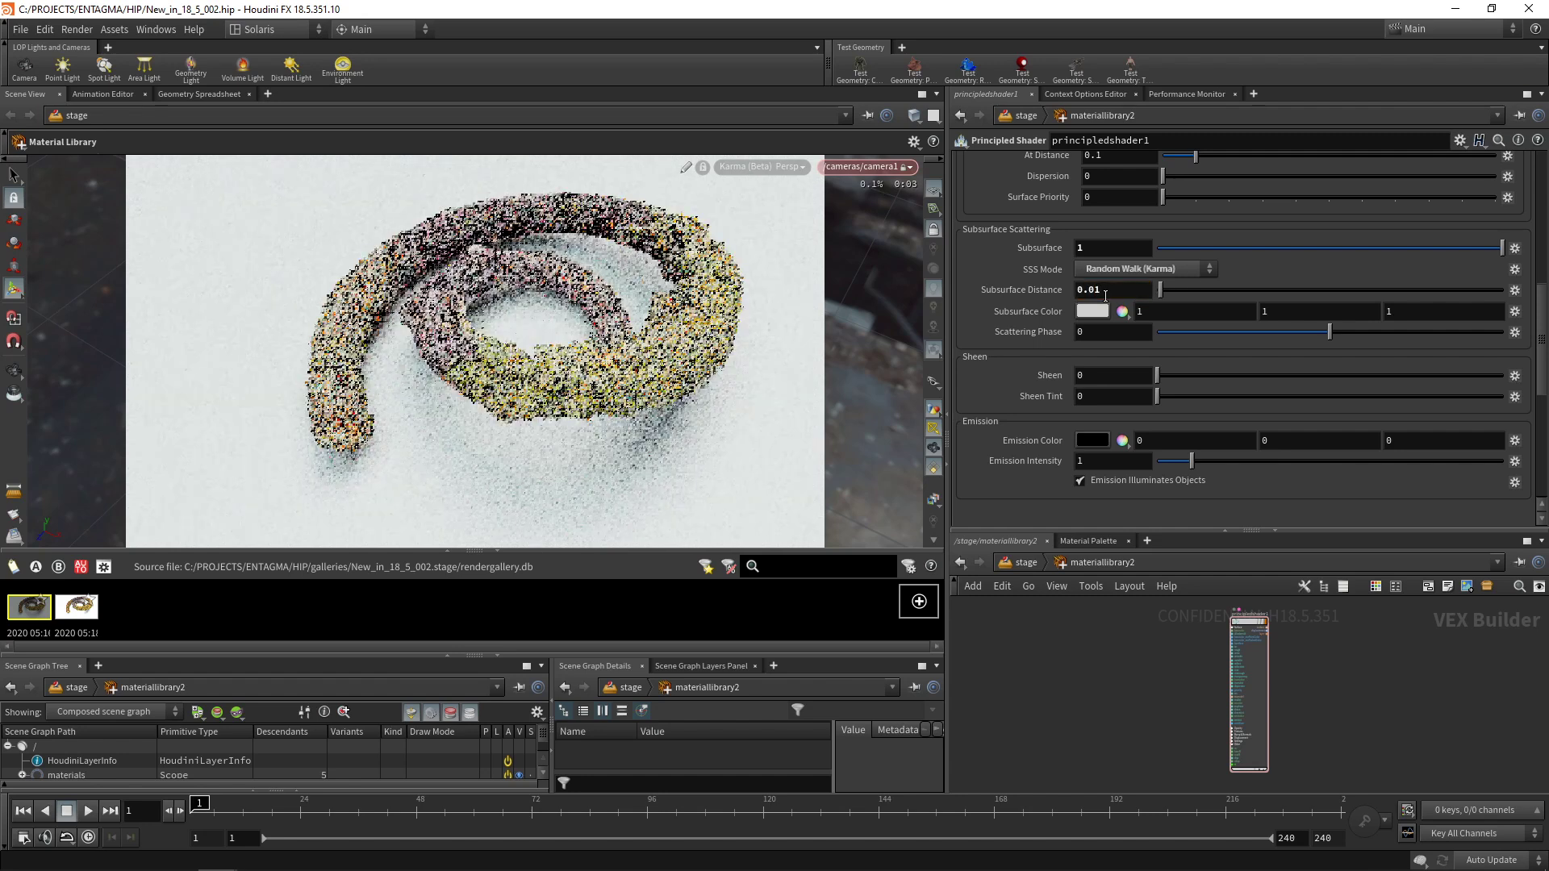
{"action": "key", "text": "BackSpace"}
{"action": "type", "text": "01"}
{"action": "key", "text": "BackSpace"}
{"action": "type", "text": "01"}
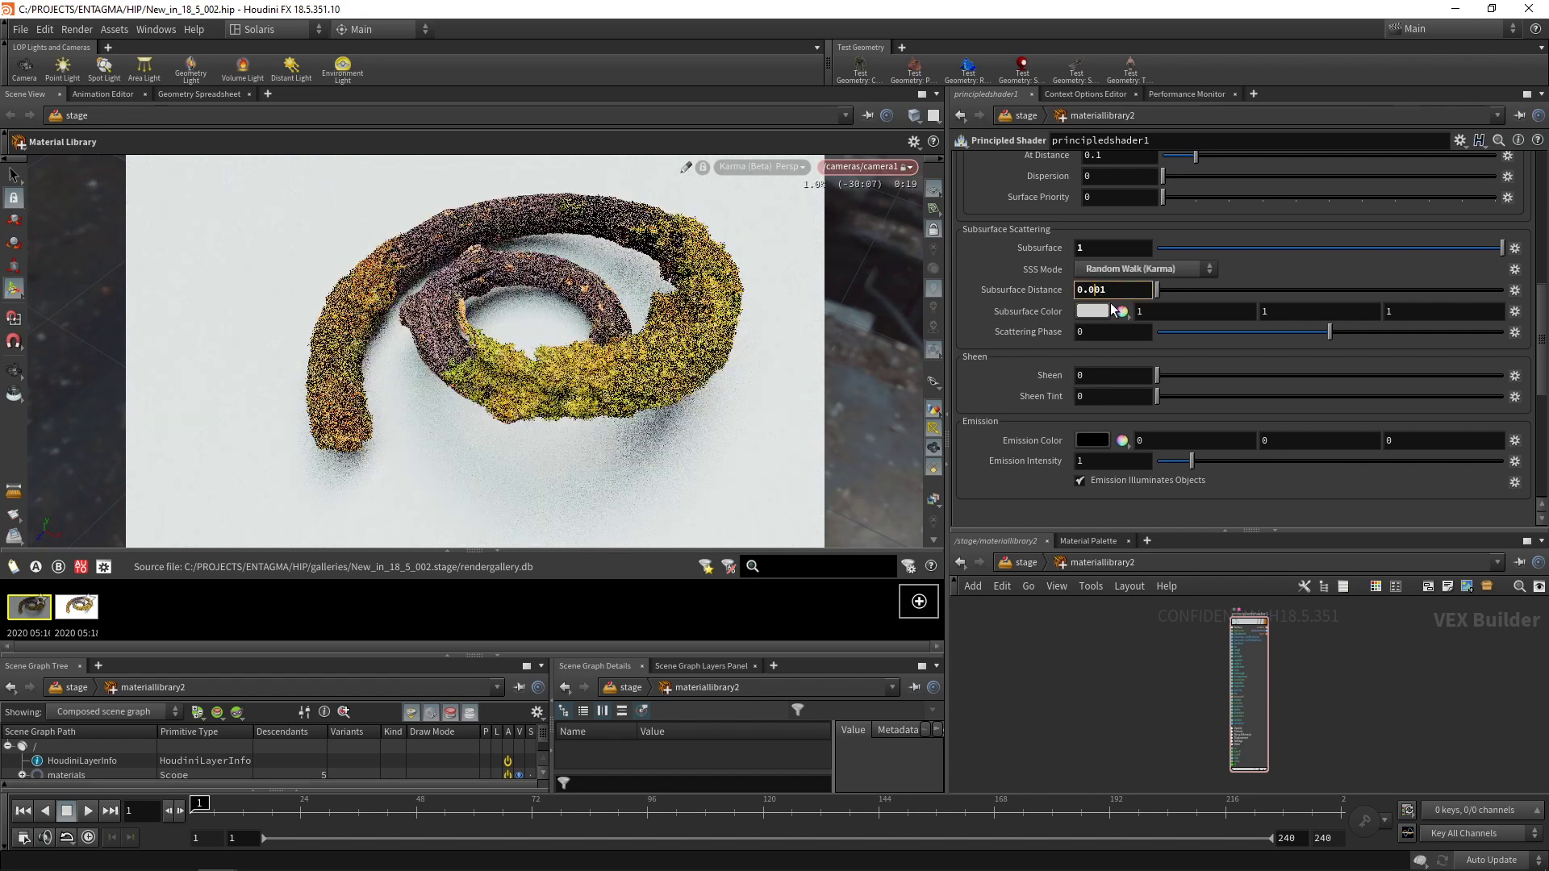
{"action": "key", "text": "Return"}
{"action": "key", "text": "BackSpace"}
{"action": "type", "text": "01"}
{"action": "key", "text": "Return"}
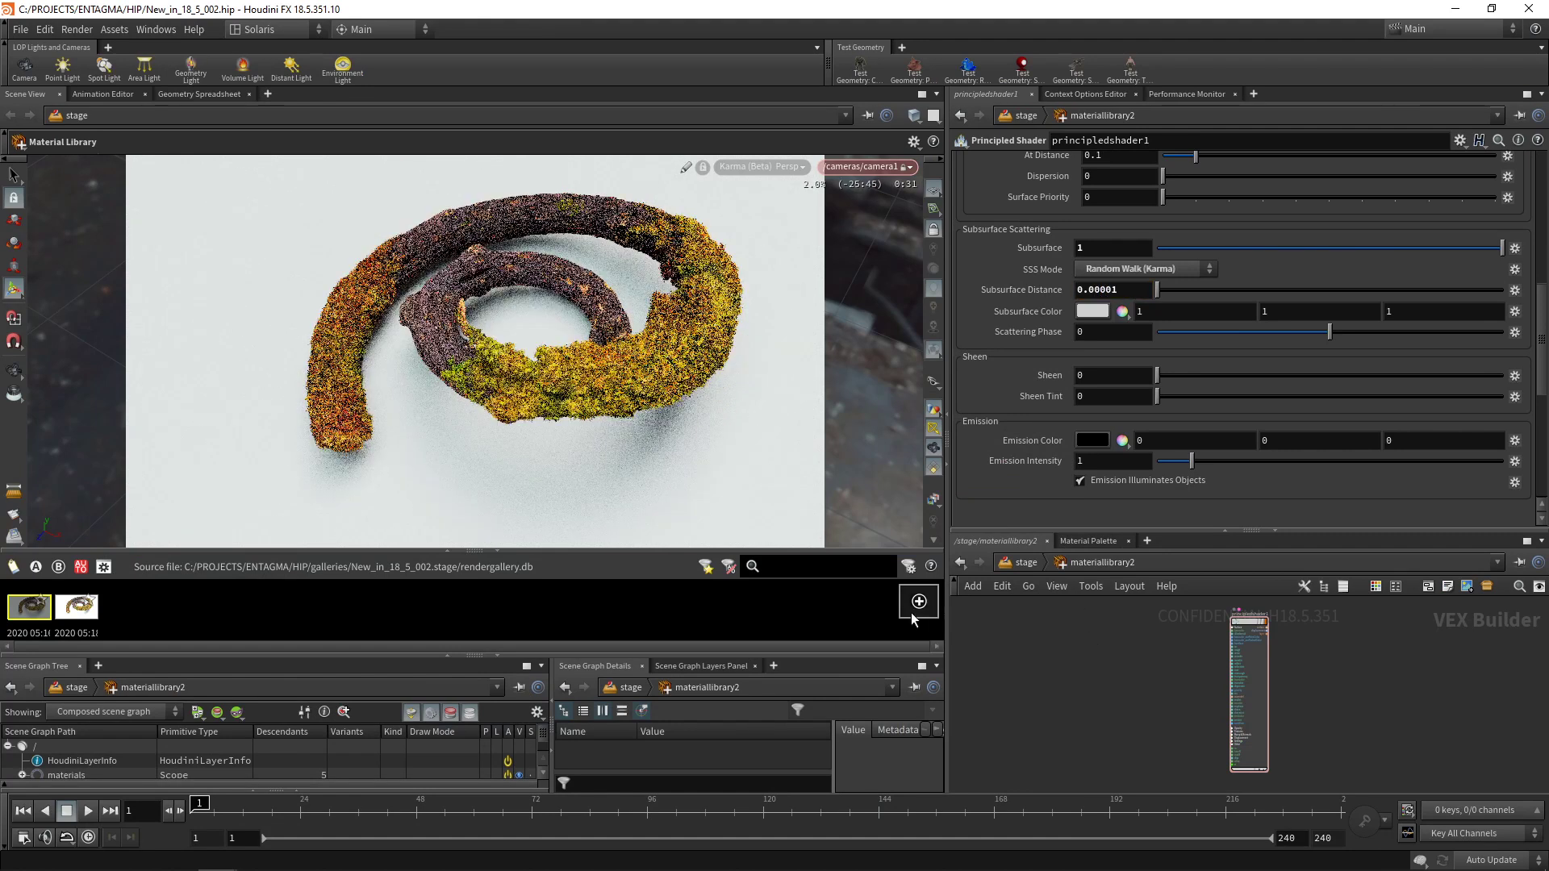
View the newest snapshot full-size, flip between it and the second snapshot, then close the viewer
{"action": "double_click", "coordinate": [129, 613]}
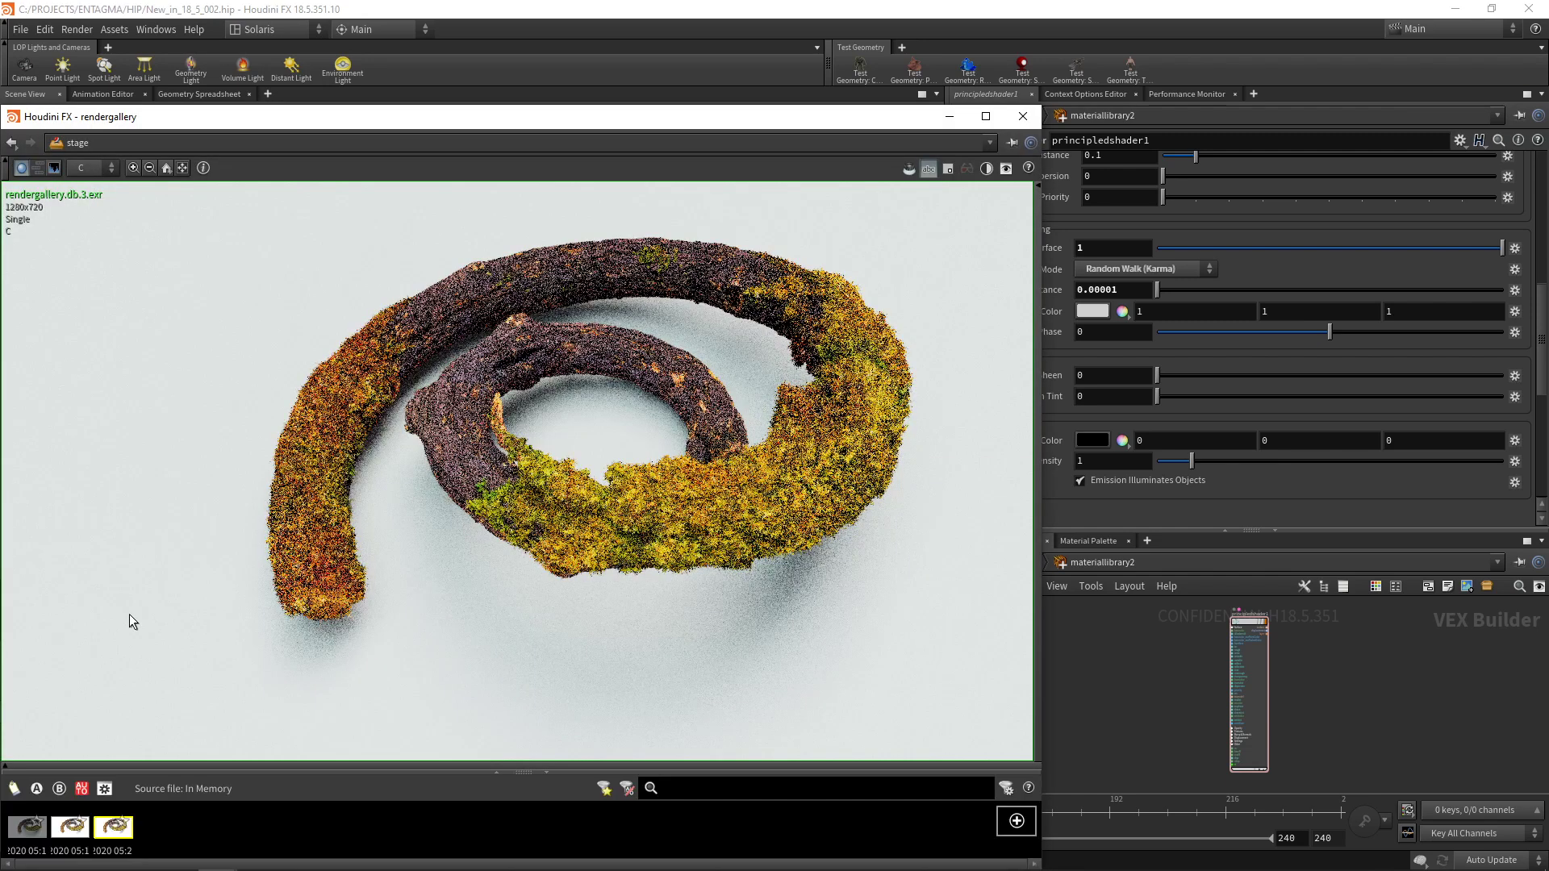
{"action": "left_click", "coordinate": [84, 831]}
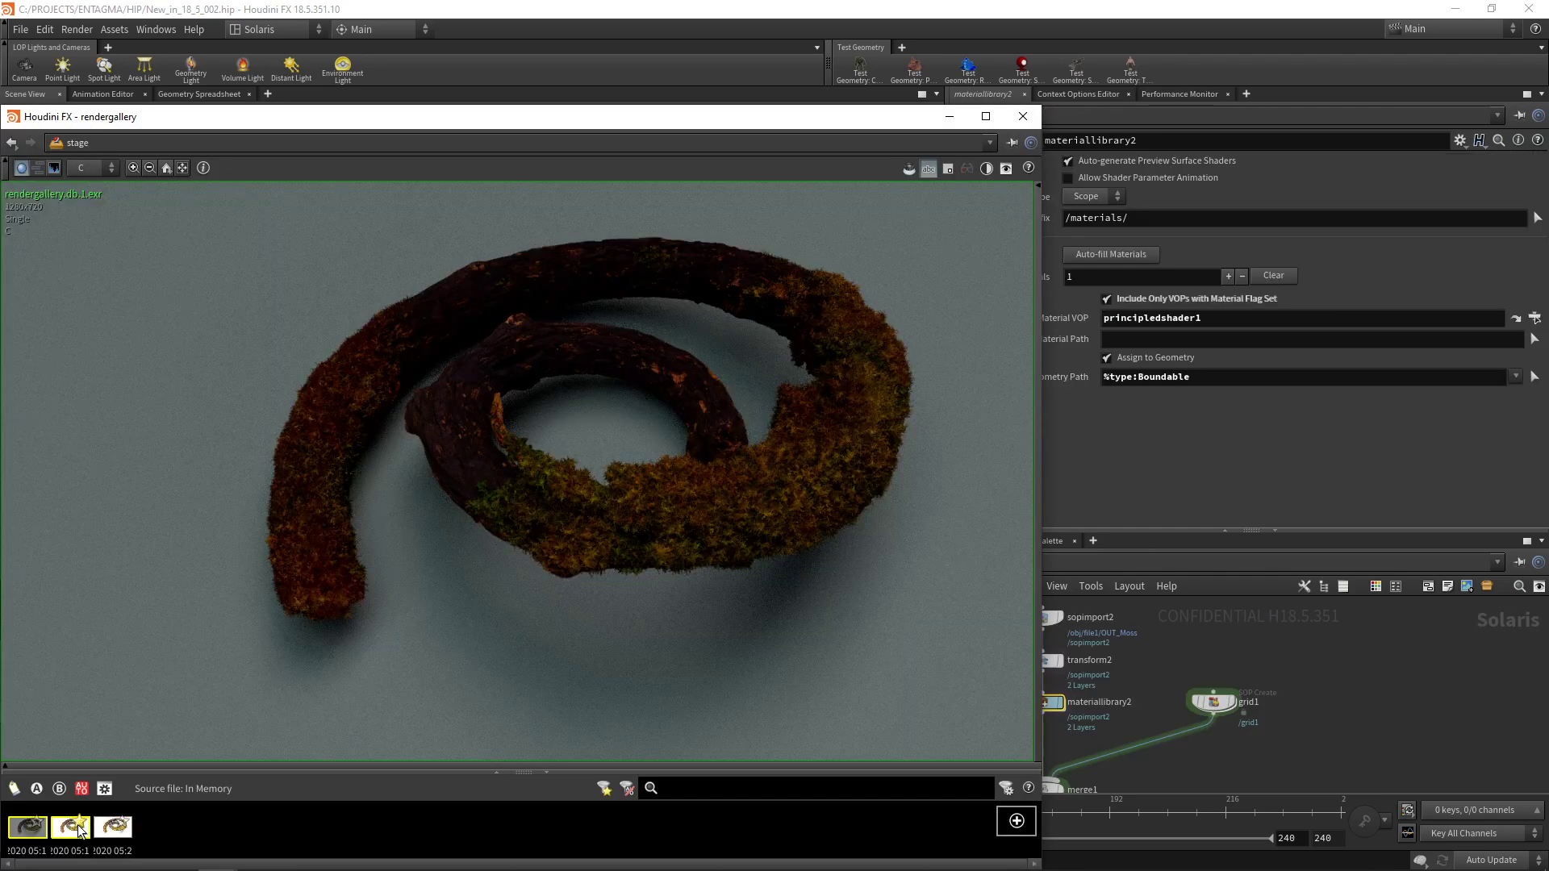
{"action": "left_click", "coordinate": [84, 833]}
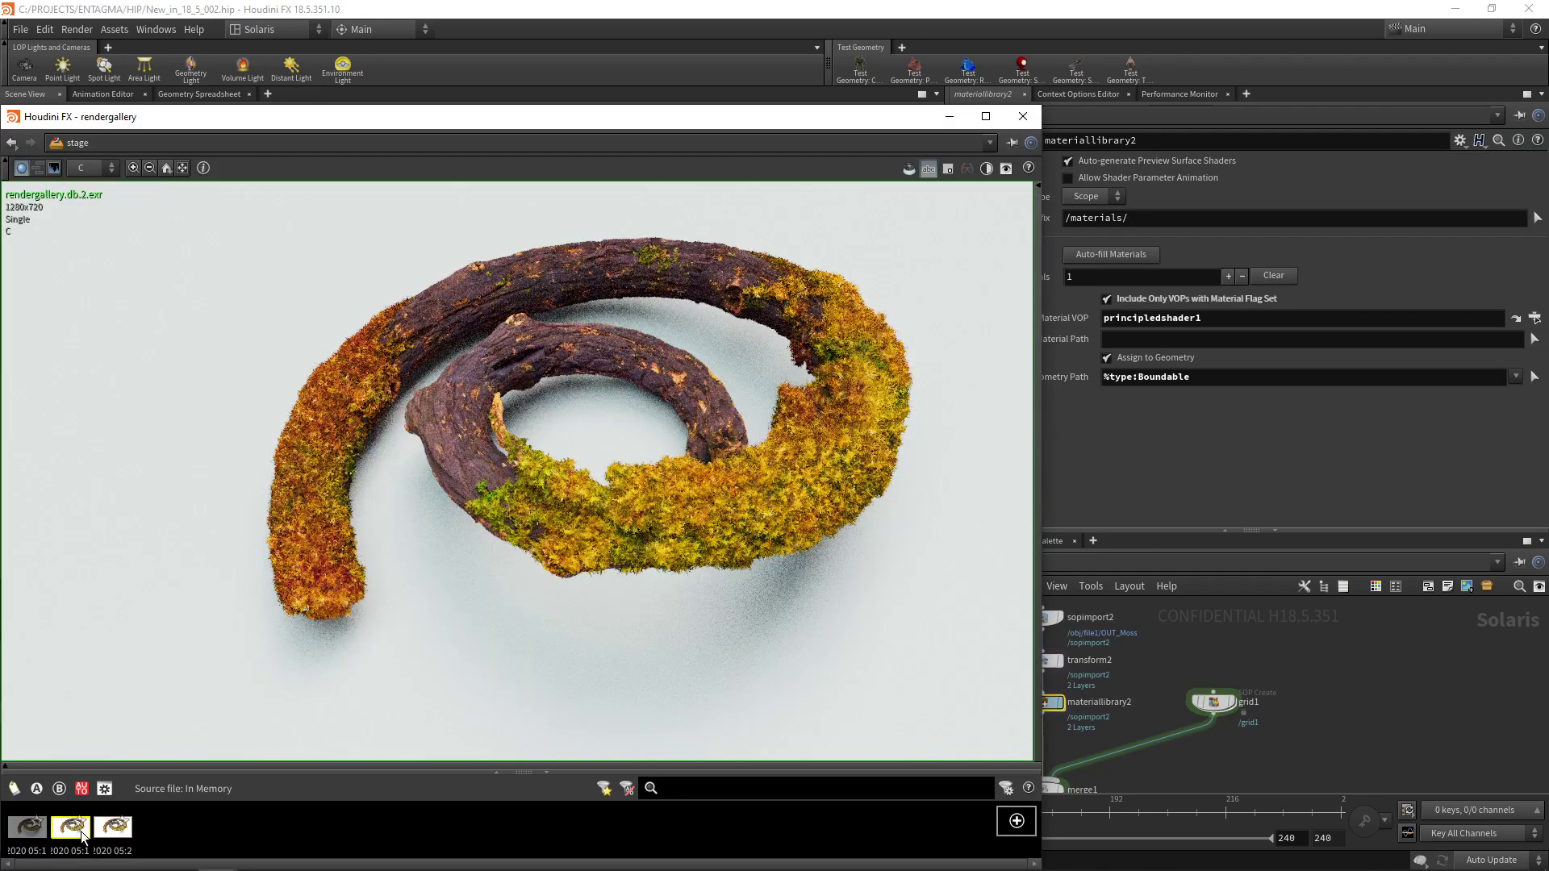
{"action": "left_click", "coordinate": [78, 837]}
{"action": "left_click", "coordinate": [107, 834]}
{"action": "left_click", "coordinate": [83, 834]}
{"action": "left_click", "coordinate": [952, 118]}
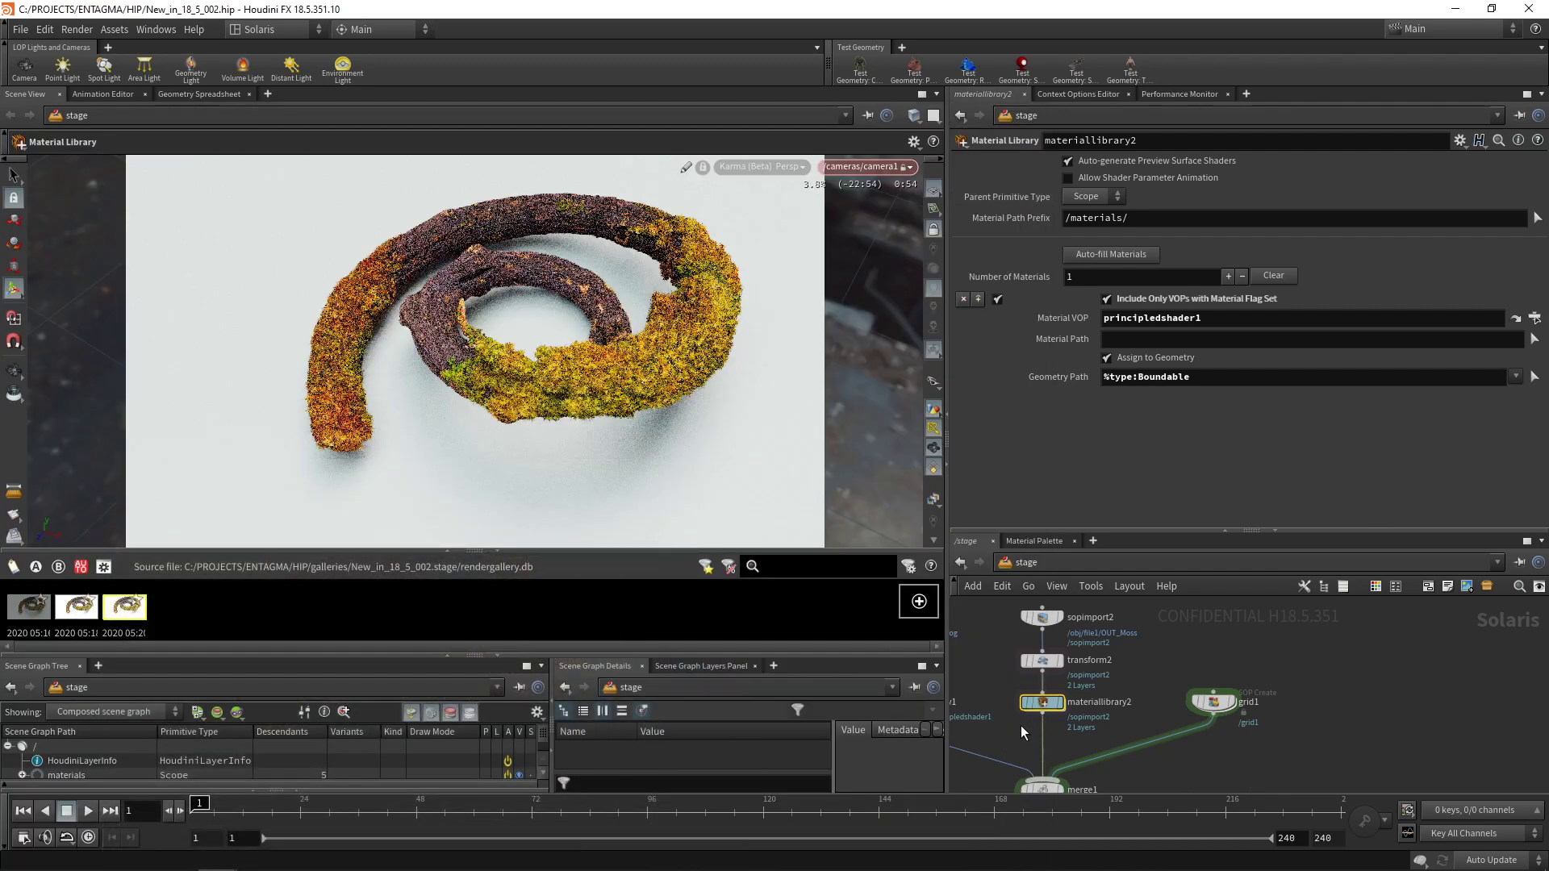
Inside materiallibrary2, set the moss shader's Subsurface back to 0 and return to the stage level
{"action": "double_click", "coordinate": [1043, 703]}
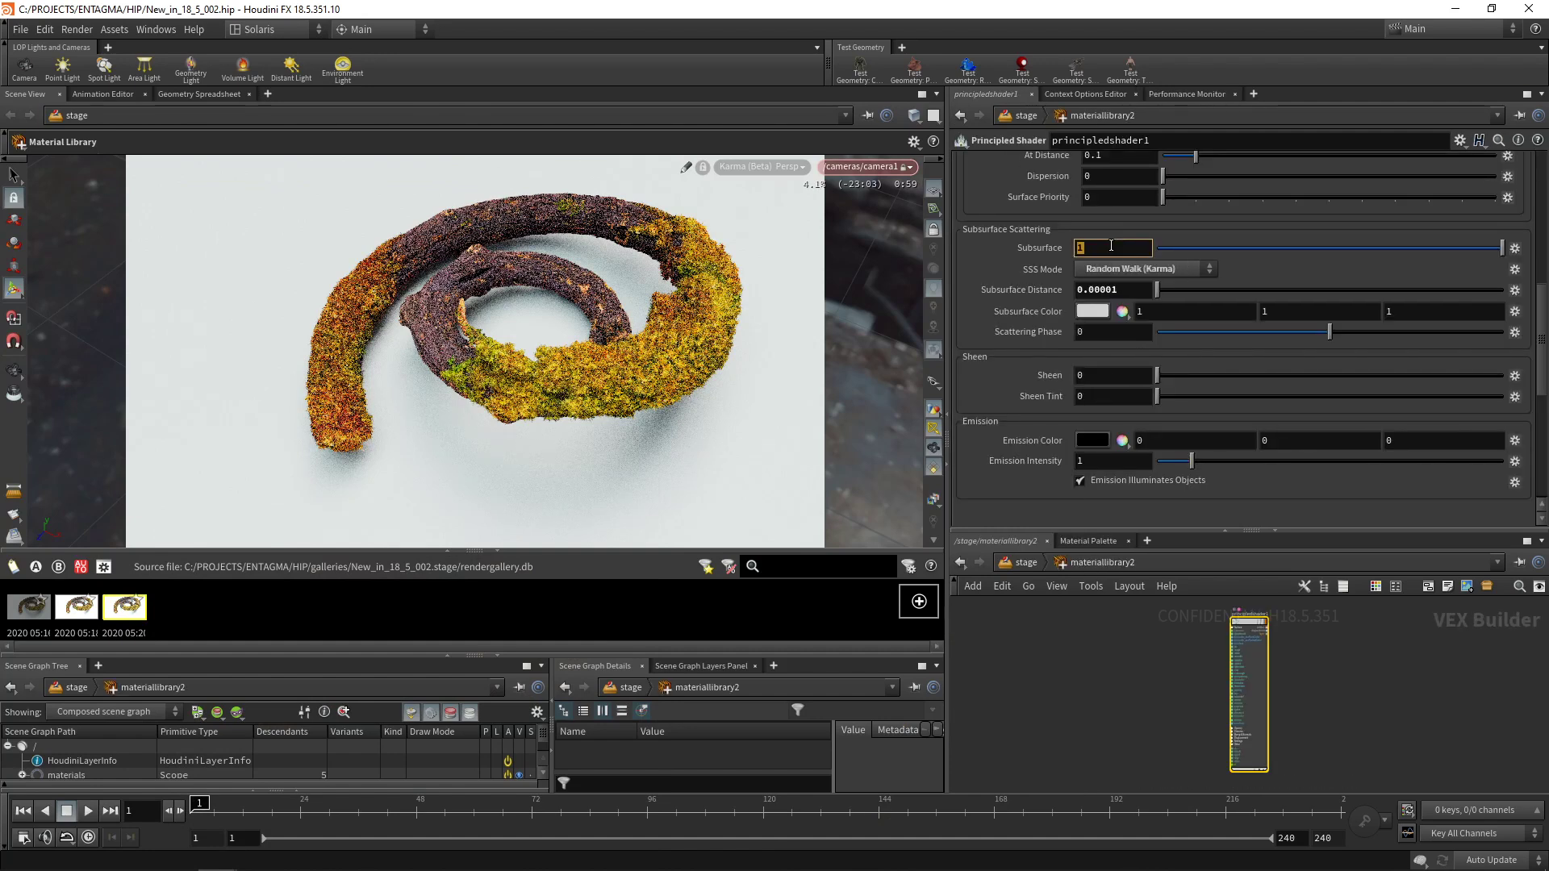
{"action": "type", "text": "0"}
{"action": "key", "text": "Return"}
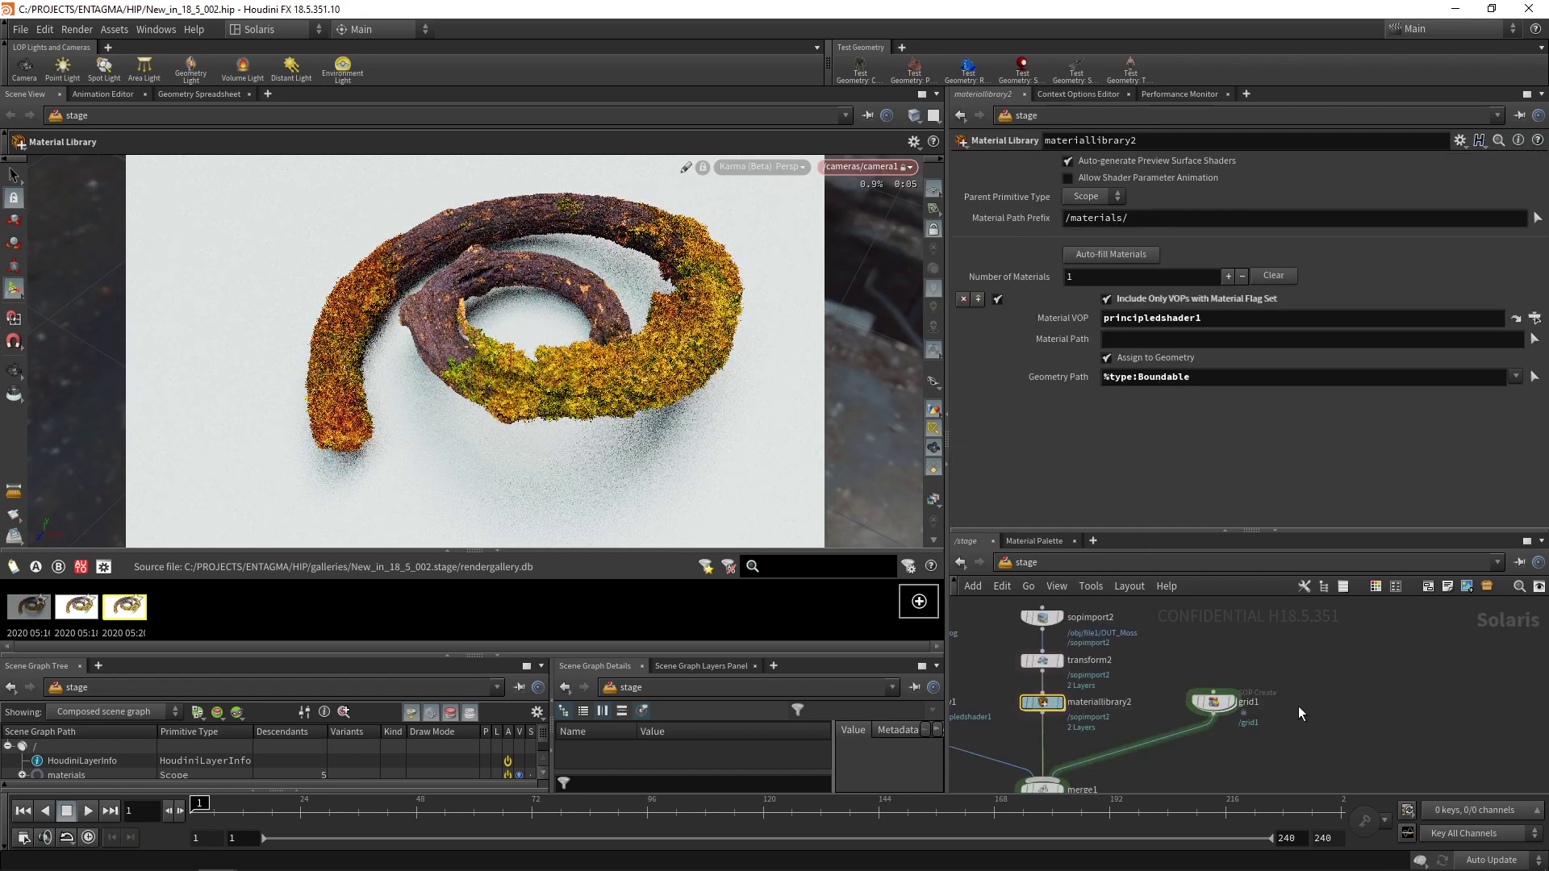
{"action": "key", "text": "u"}
Select camera1 and show its Karma lens shader settings
{"action": "left_click_drag", "start_coordinate": [1215, 531], "coordinate": [1235, 437]}
{"action": "middle_click_drag", "start_coordinate": [1009, 744], "coordinate": [1152, 748]}
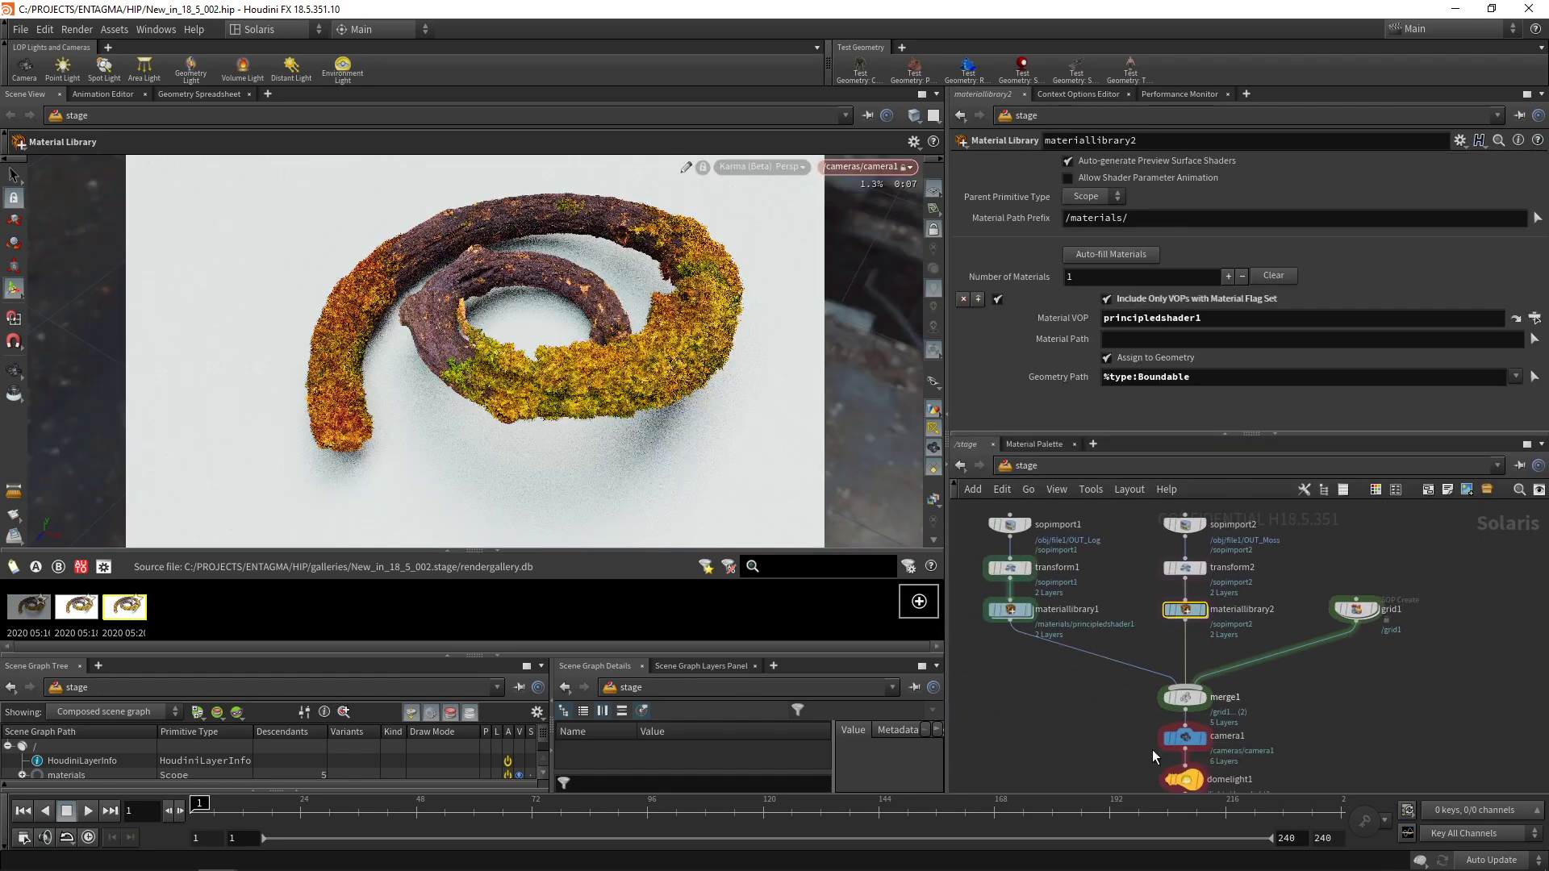
{"action": "left_click", "coordinate": [1171, 736]}
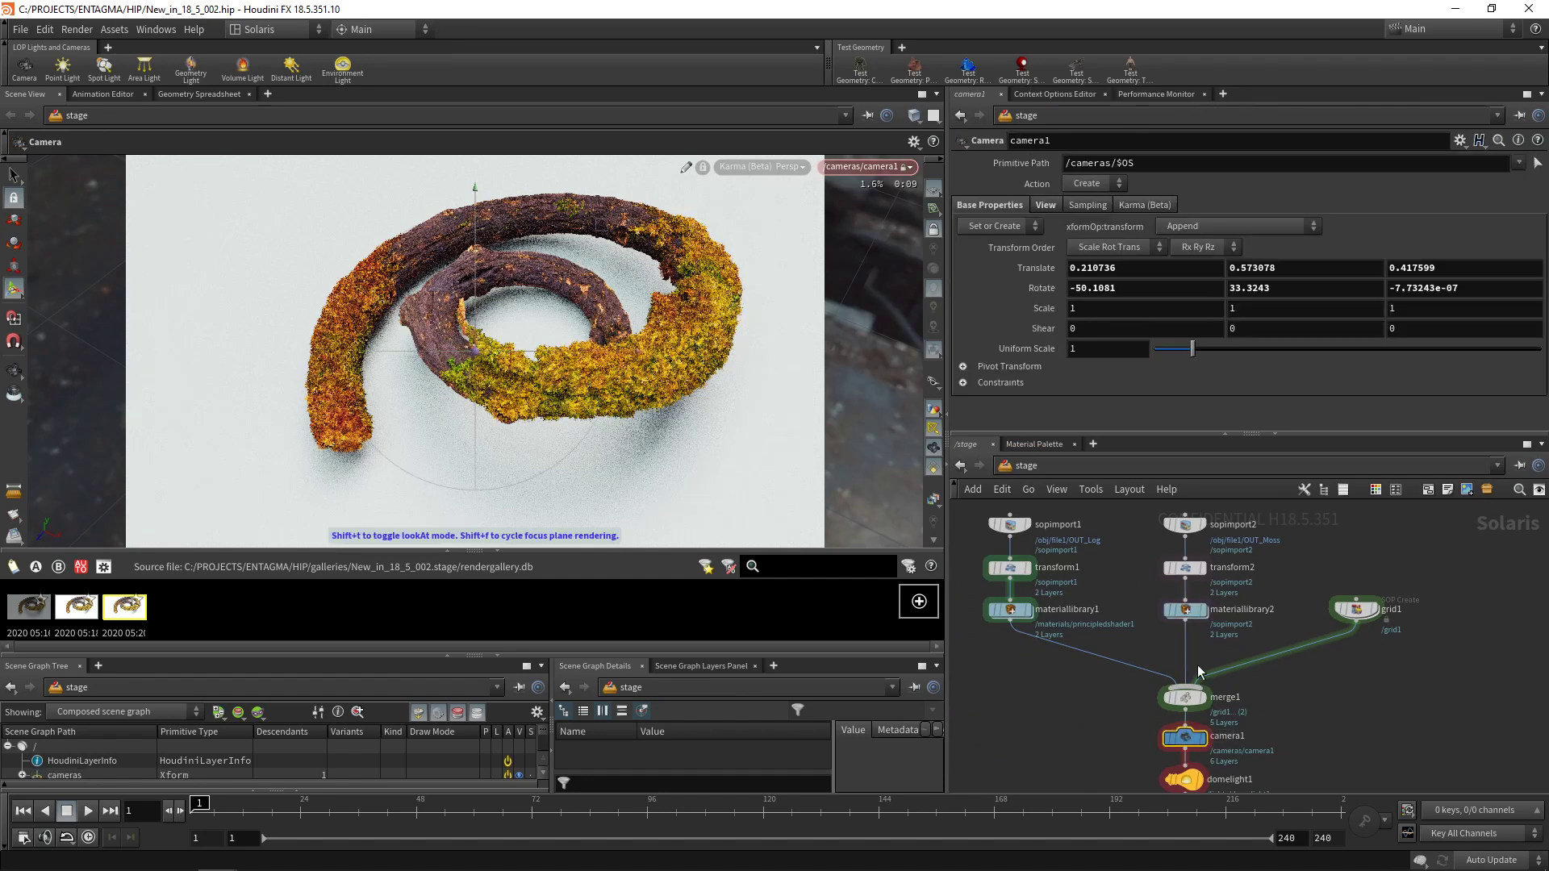
{"action": "left_click", "coordinate": [1152, 206]}
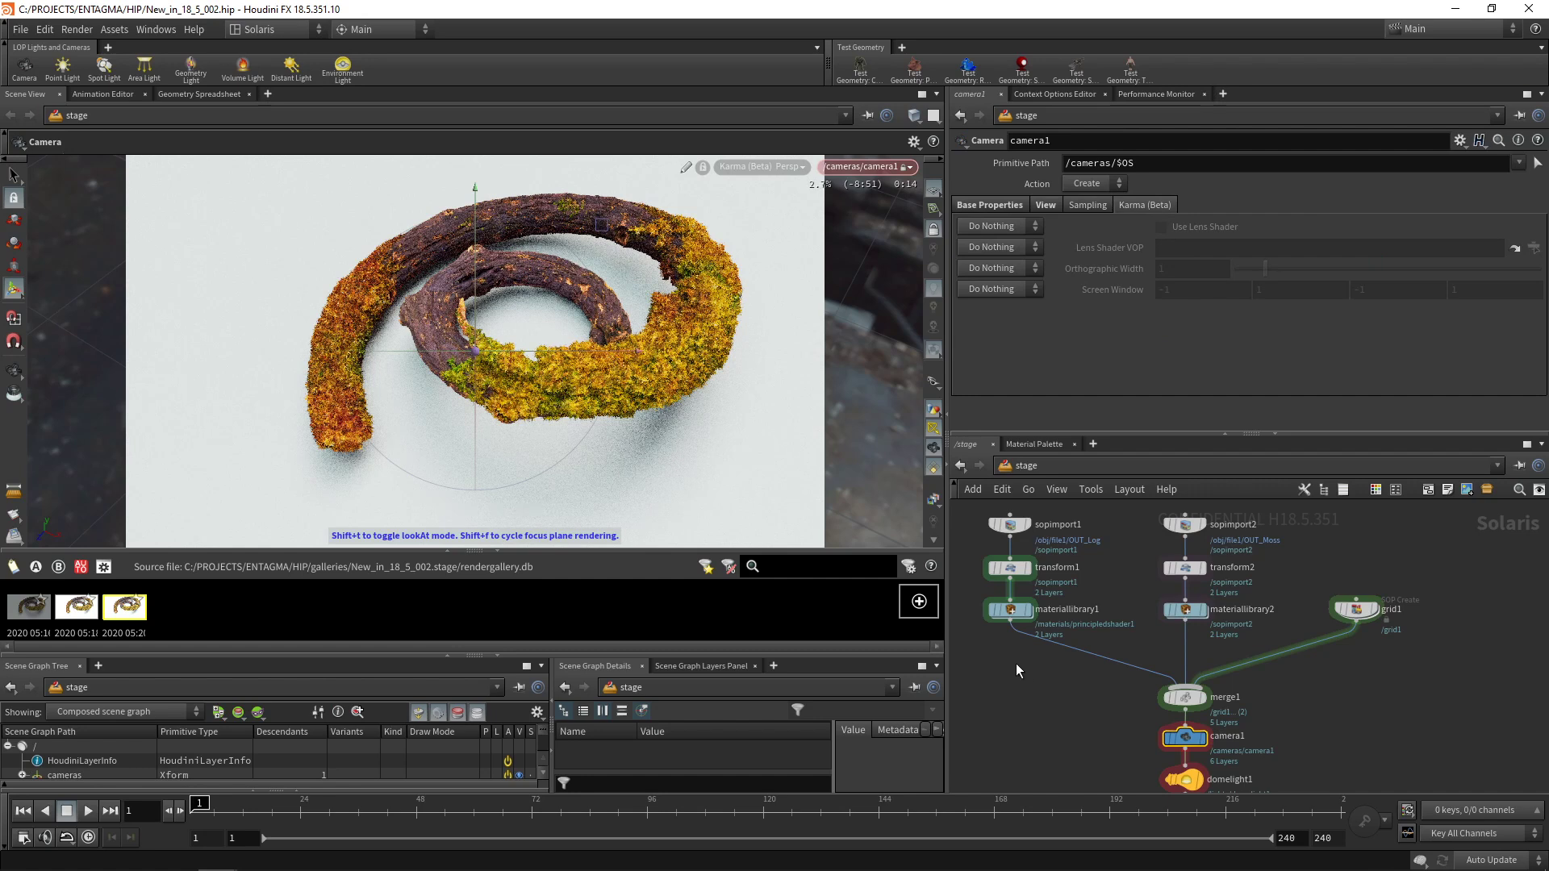
Inside materiallibrary1, add a Physical Lens node and place it beside principledshader1
{"action": "double_click", "coordinate": [1013, 616]}
{"action": "key", "text": "Tab"}
{"action": "mouse_move", "coordinate": [1286, 608]}
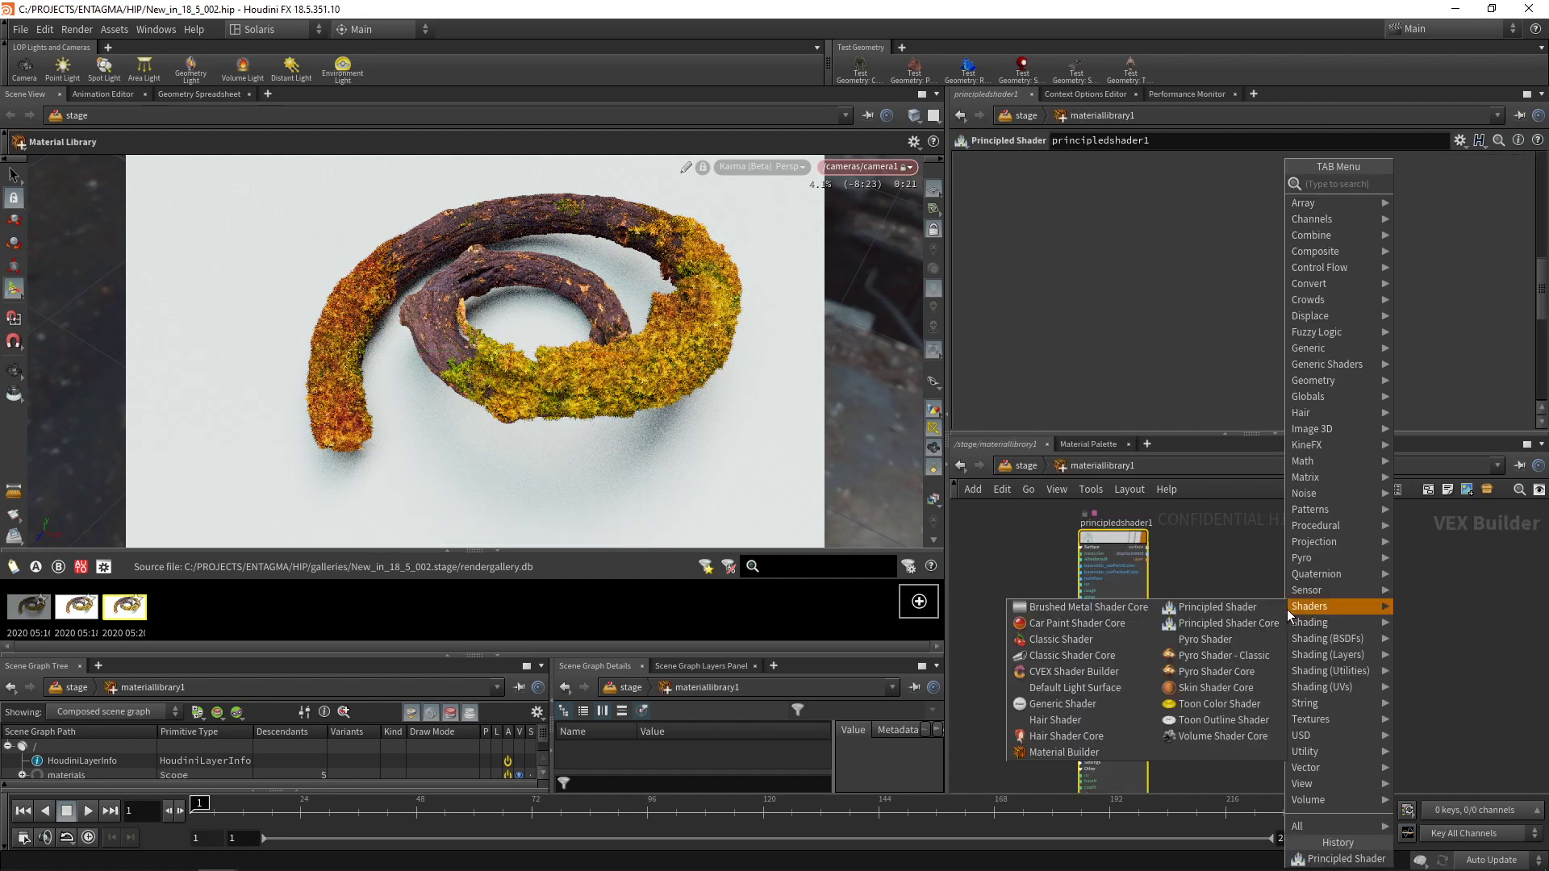
{"action": "type", "text": "lens"}
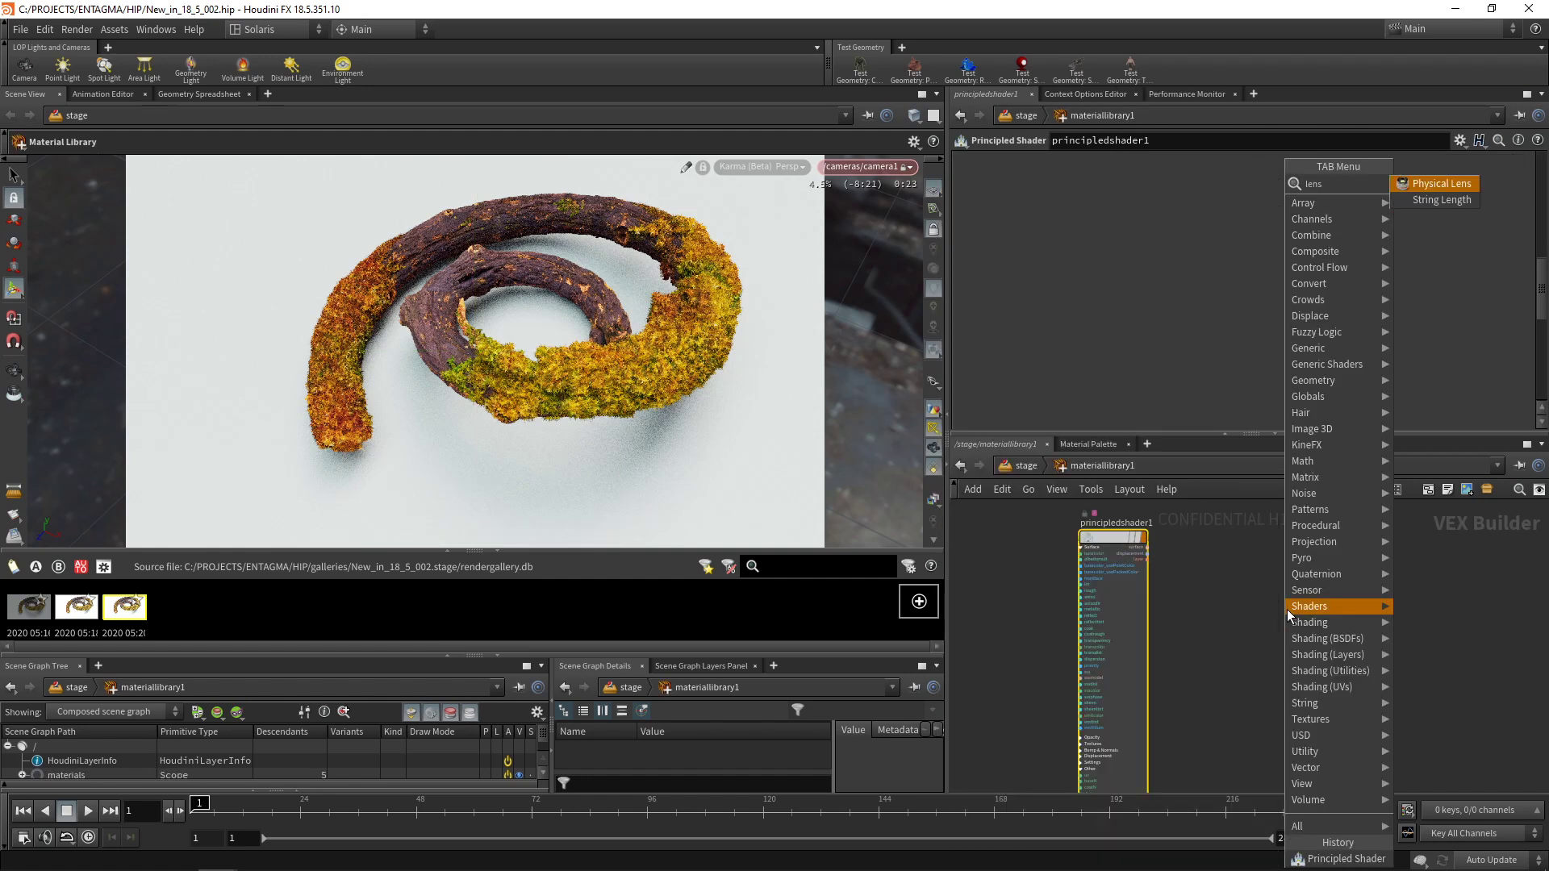
{"action": "key", "text": "Return"}
{"action": "left_click", "coordinate": [1281, 608]}
{"action": "left_click_drag", "start_coordinate": [1278, 608], "coordinate": [1267, 528]}
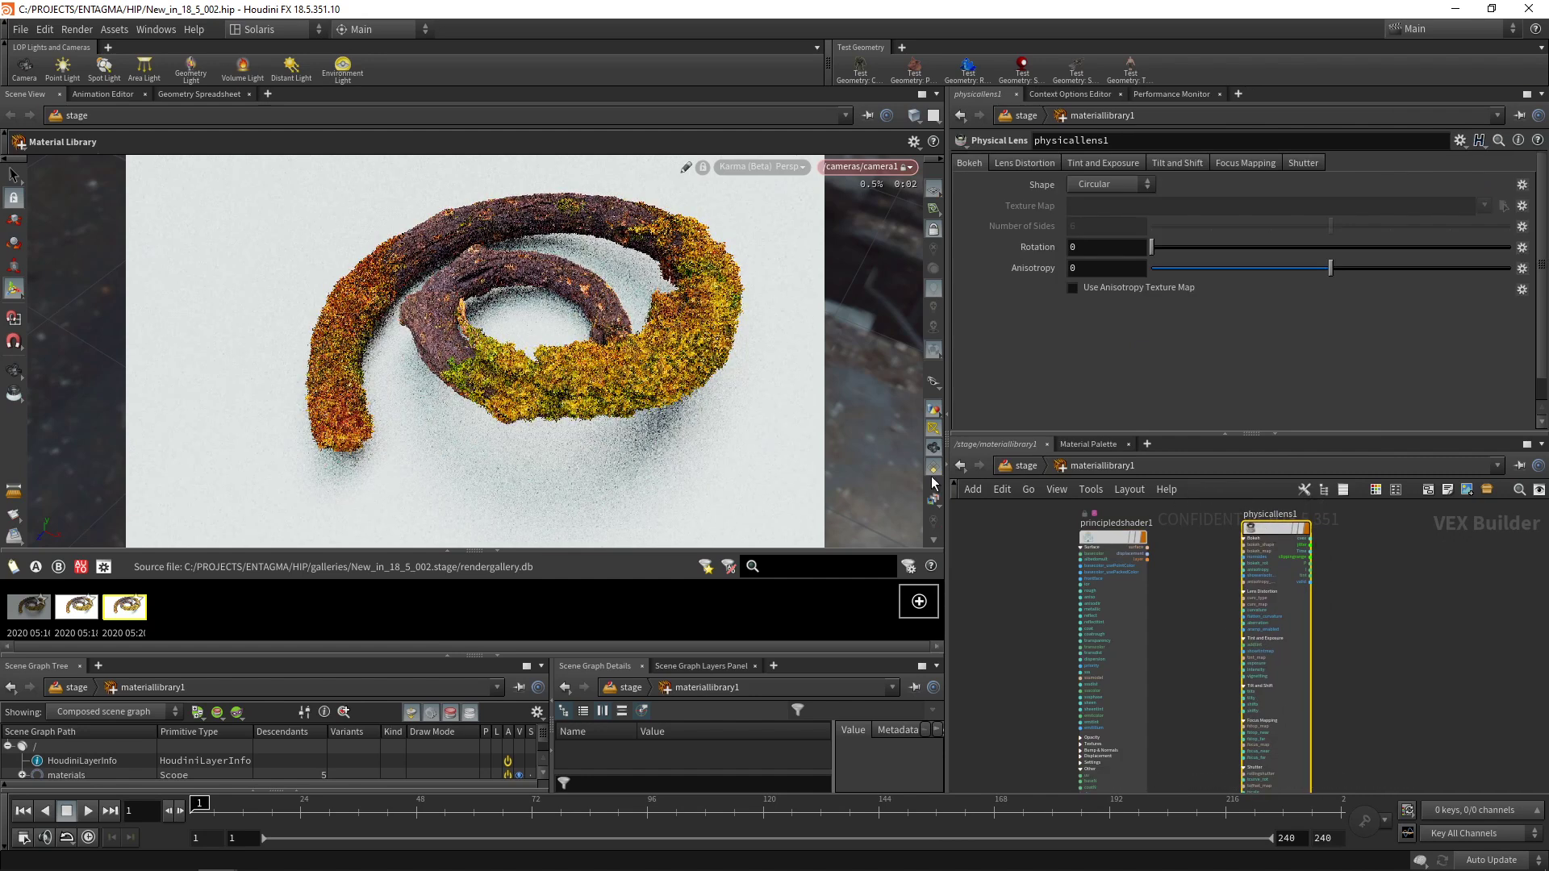
On Lens Distortion, set the curvature type to Quadratic and Lens Curvature to -0.05
{"action": "left_click", "coordinate": [1037, 165]}
{"action": "left_click", "coordinate": [1092, 184]}
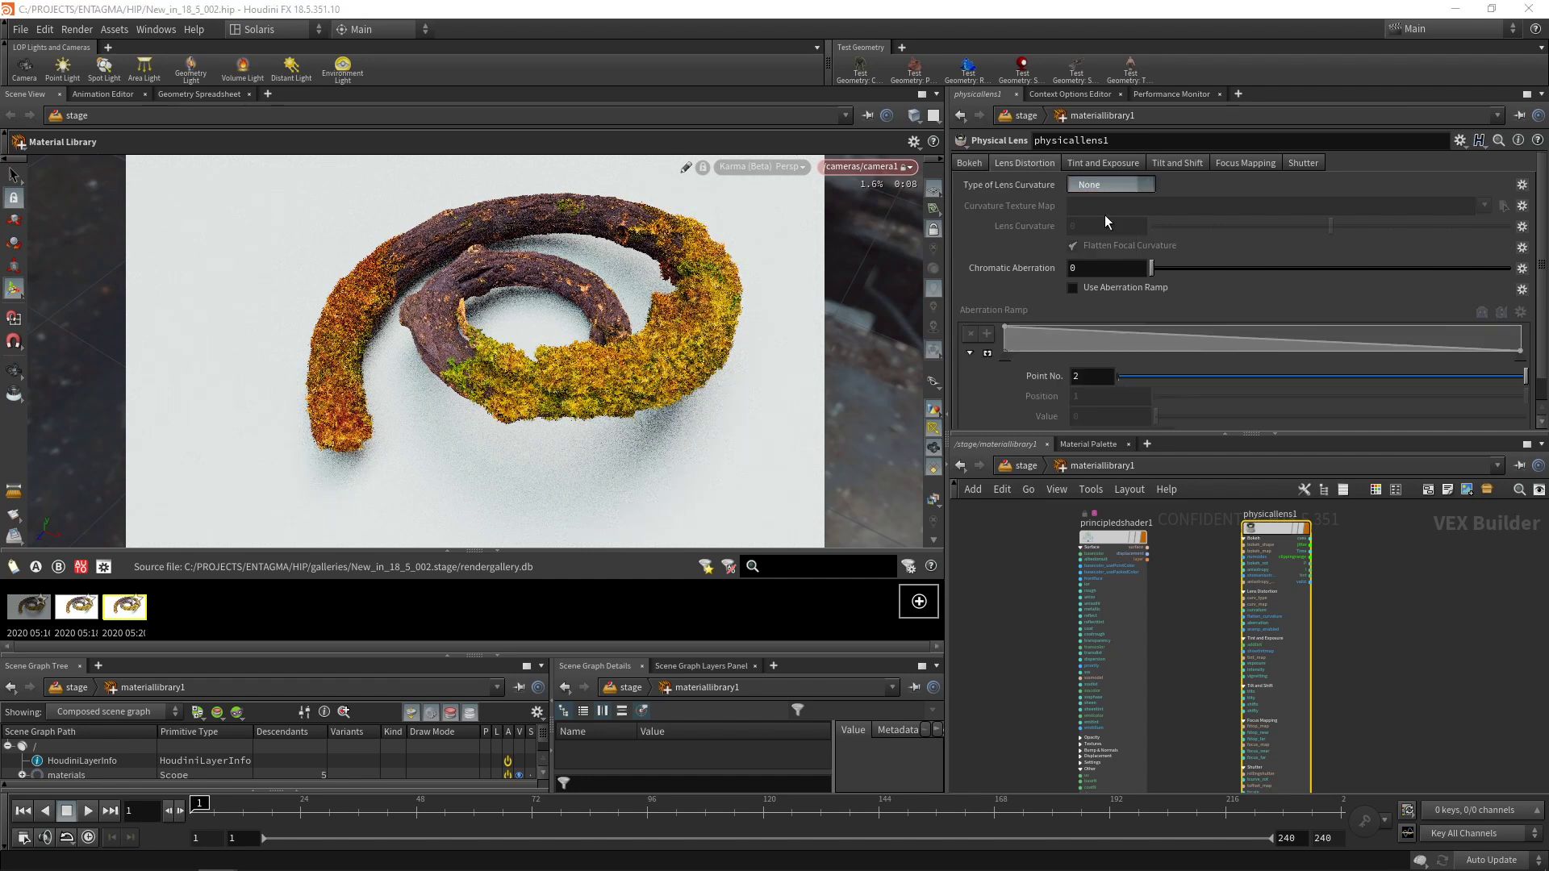
{"action": "left_click", "coordinate": [1103, 216]}
{"action": "left_click", "coordinate": [1095, 226]}
{"action": "type", "text": "-"}
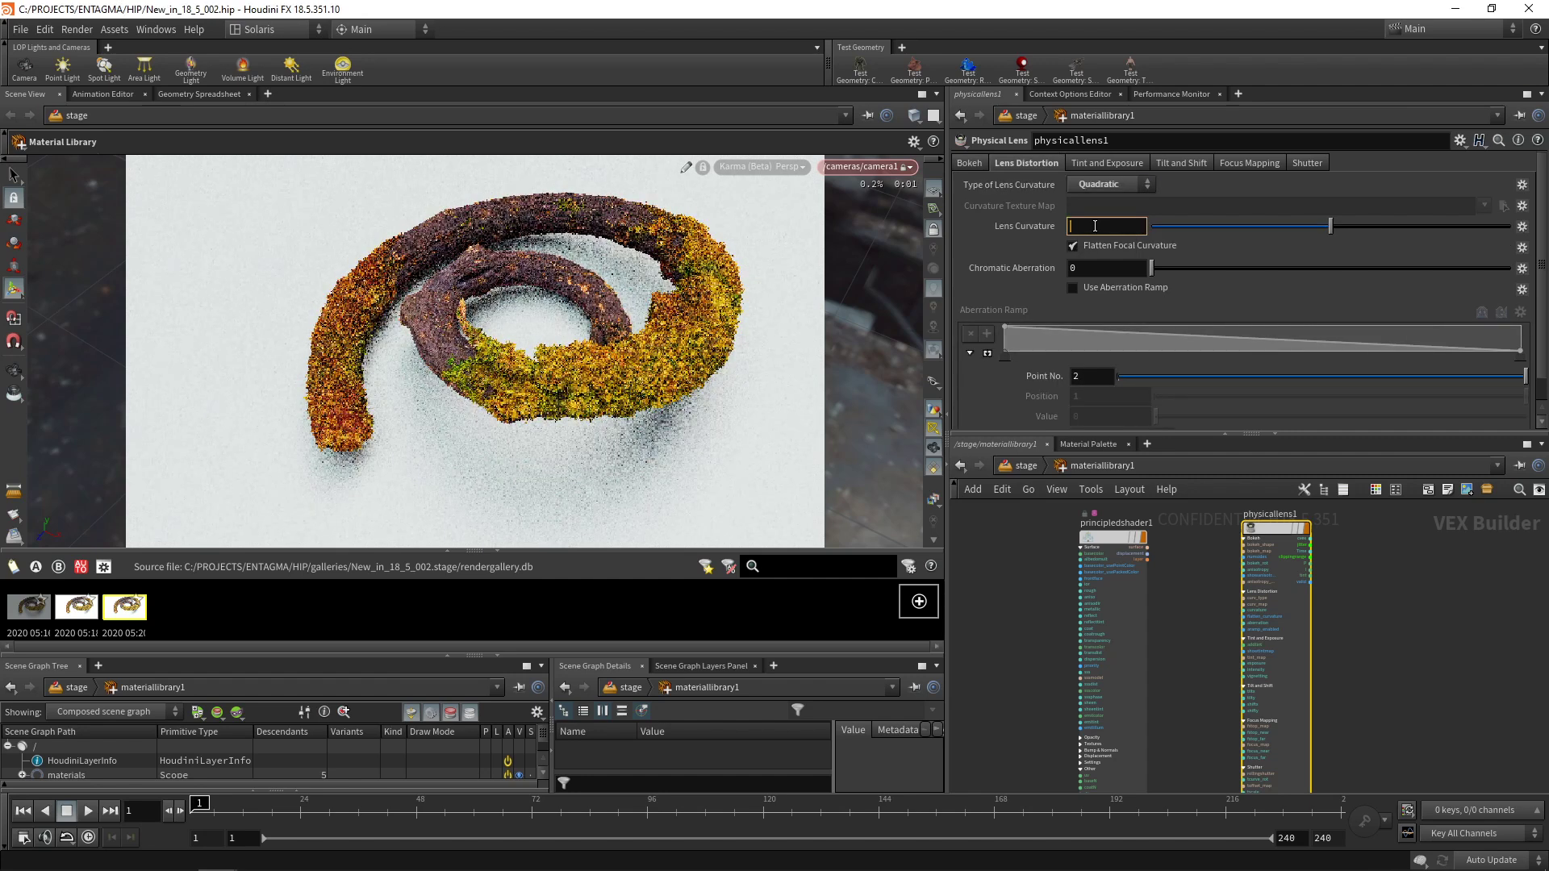
{"action": "type", "text": "0.05"}
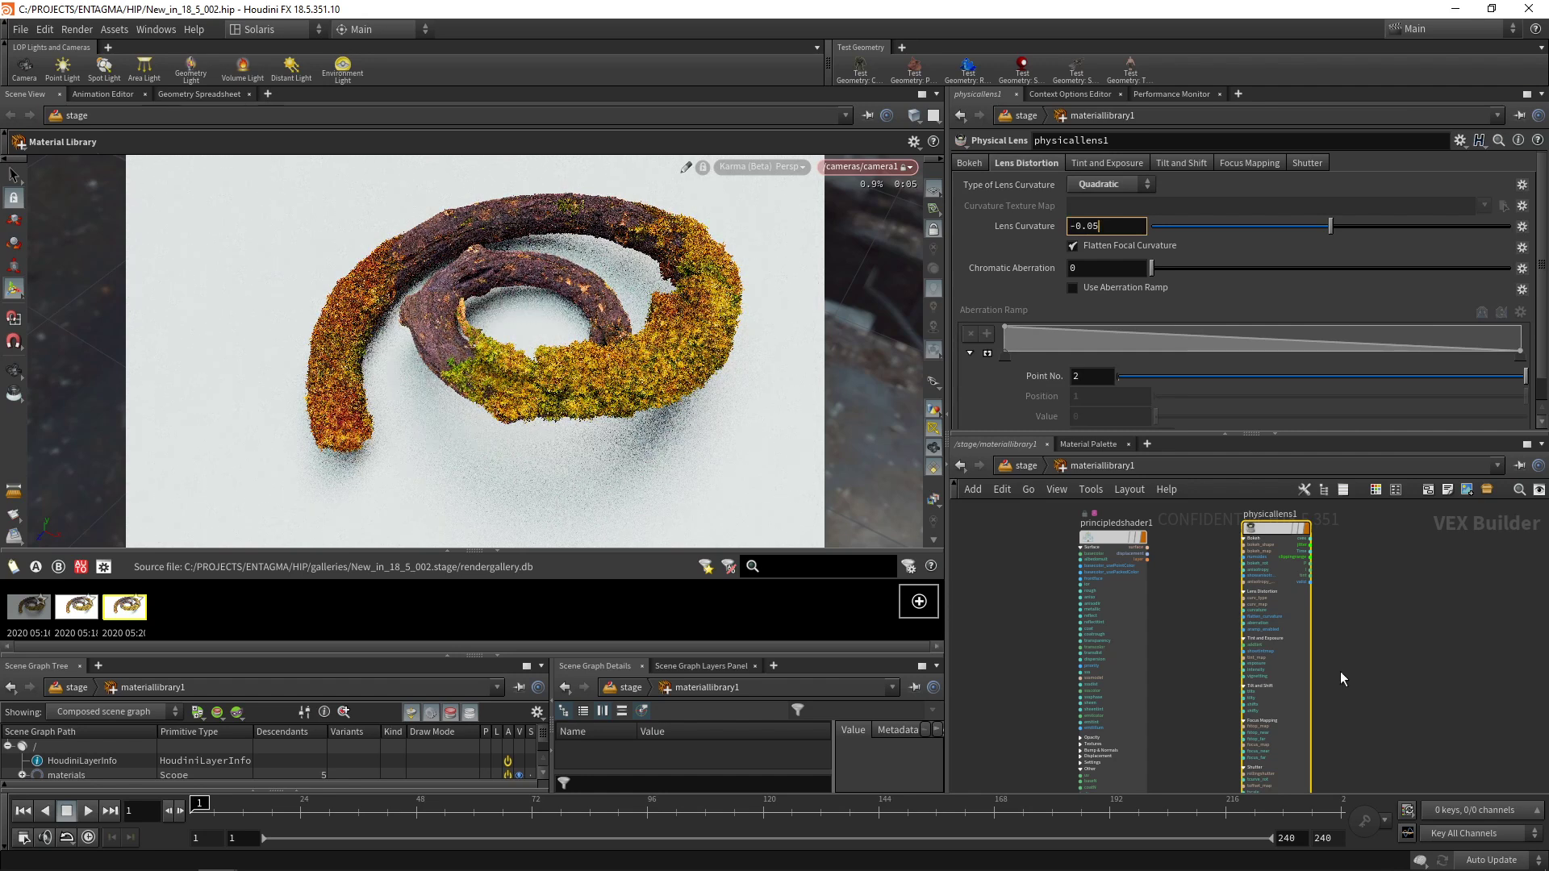
{"action": "key", "text": "Return"}
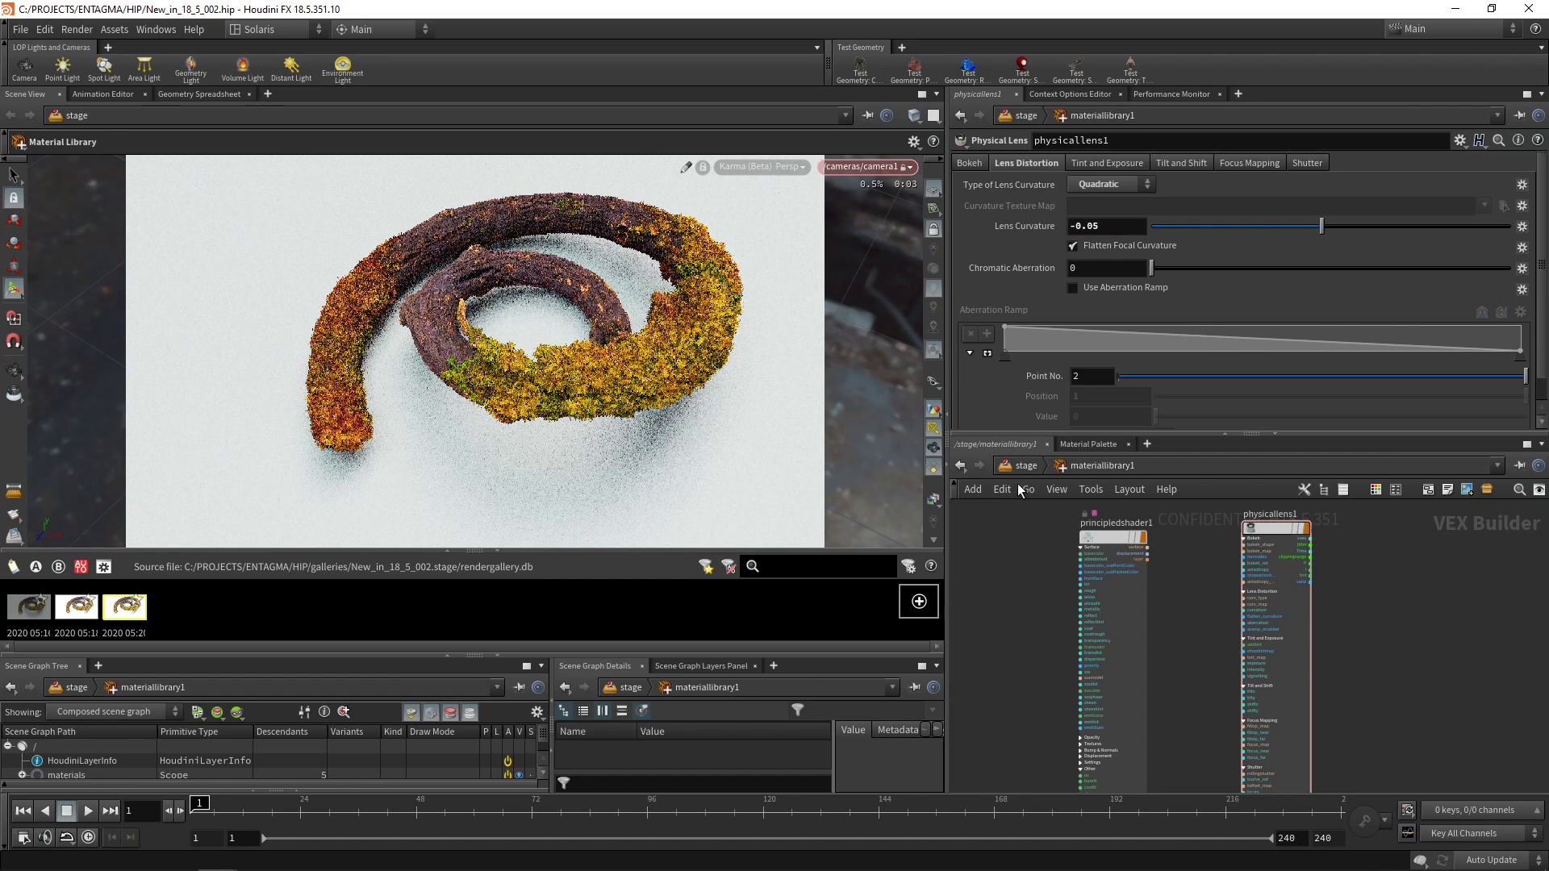
Save a render snapshot, then select camera1 back at the stage level
{"action": "left_click", "coordinate": [919, 601]}
{"action": "key", "text": "u"}
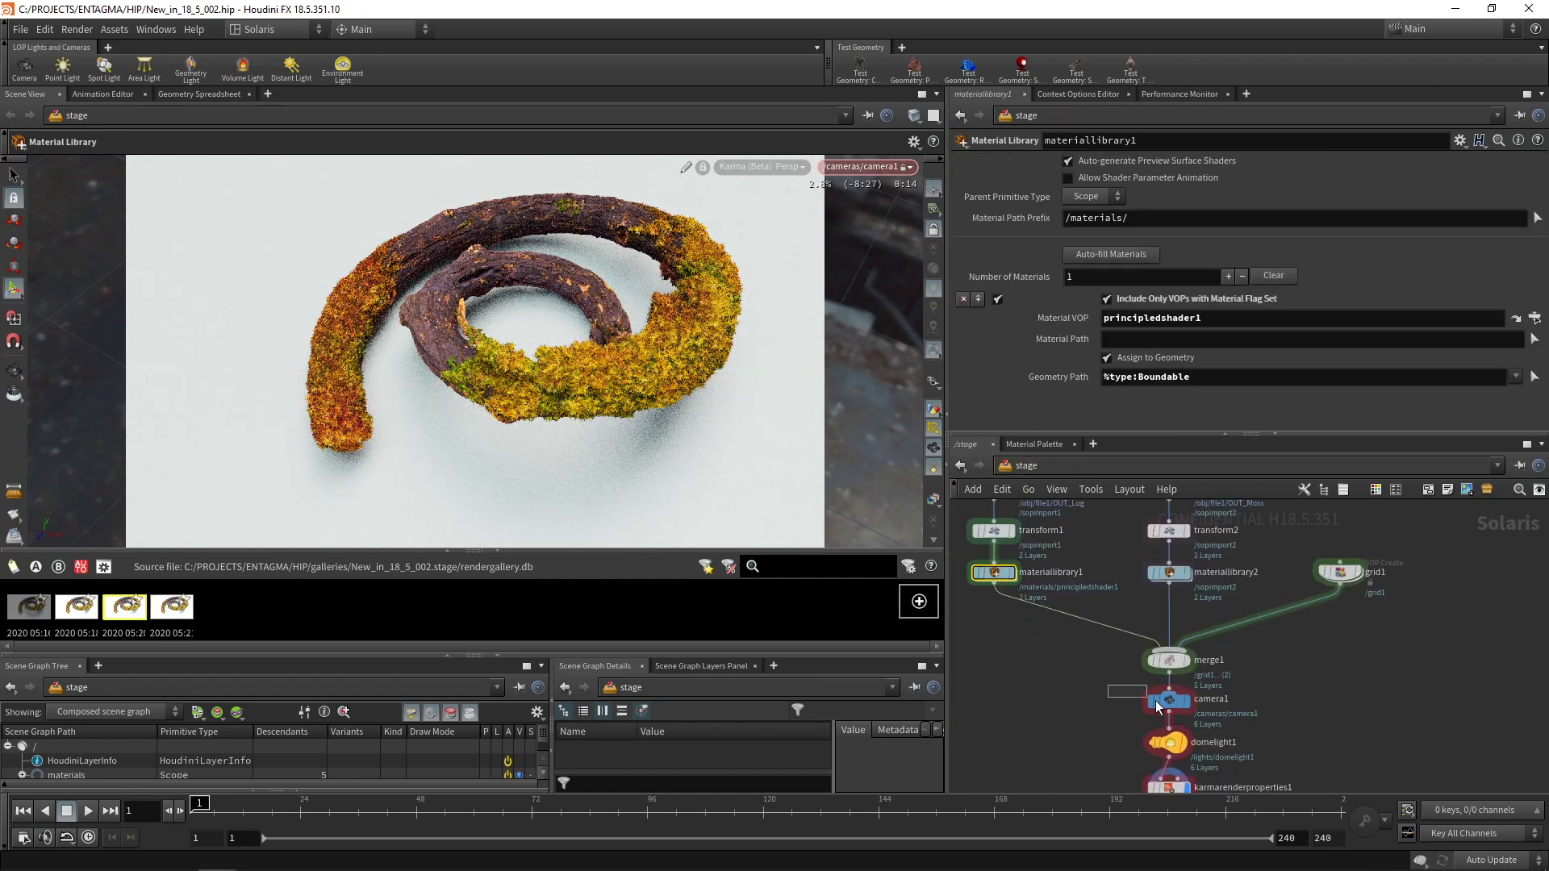
{"action": "left_click", "coordinate": [1168, 700]}
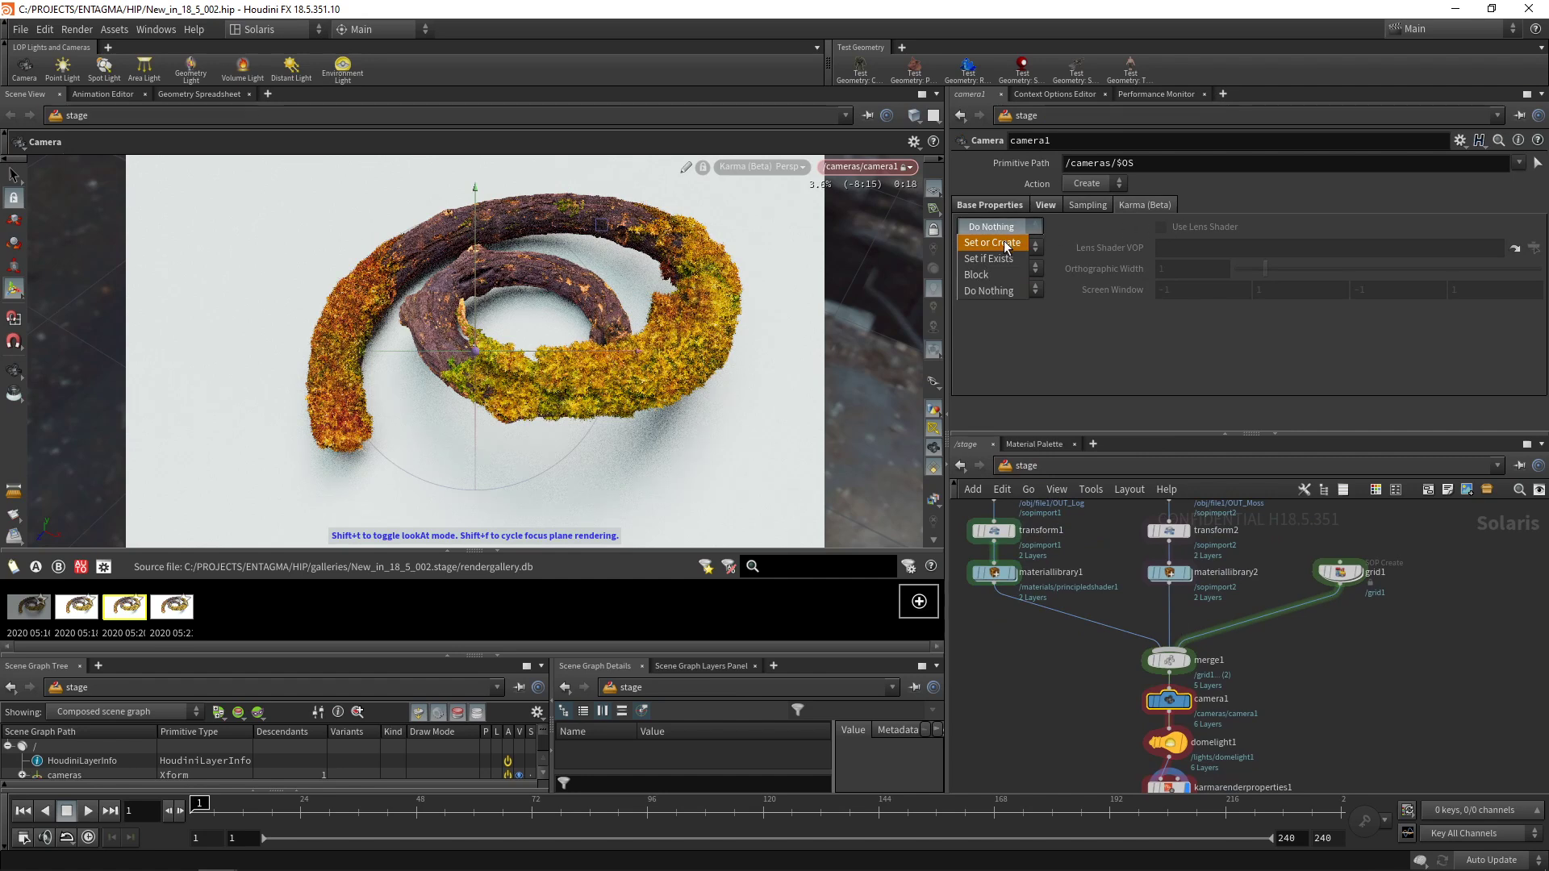
Set both lens rows to Set or Create, enable Use Lens Shader, and choose physicallens1
{"action": "left_click", "coordinate": [1010, 244]}
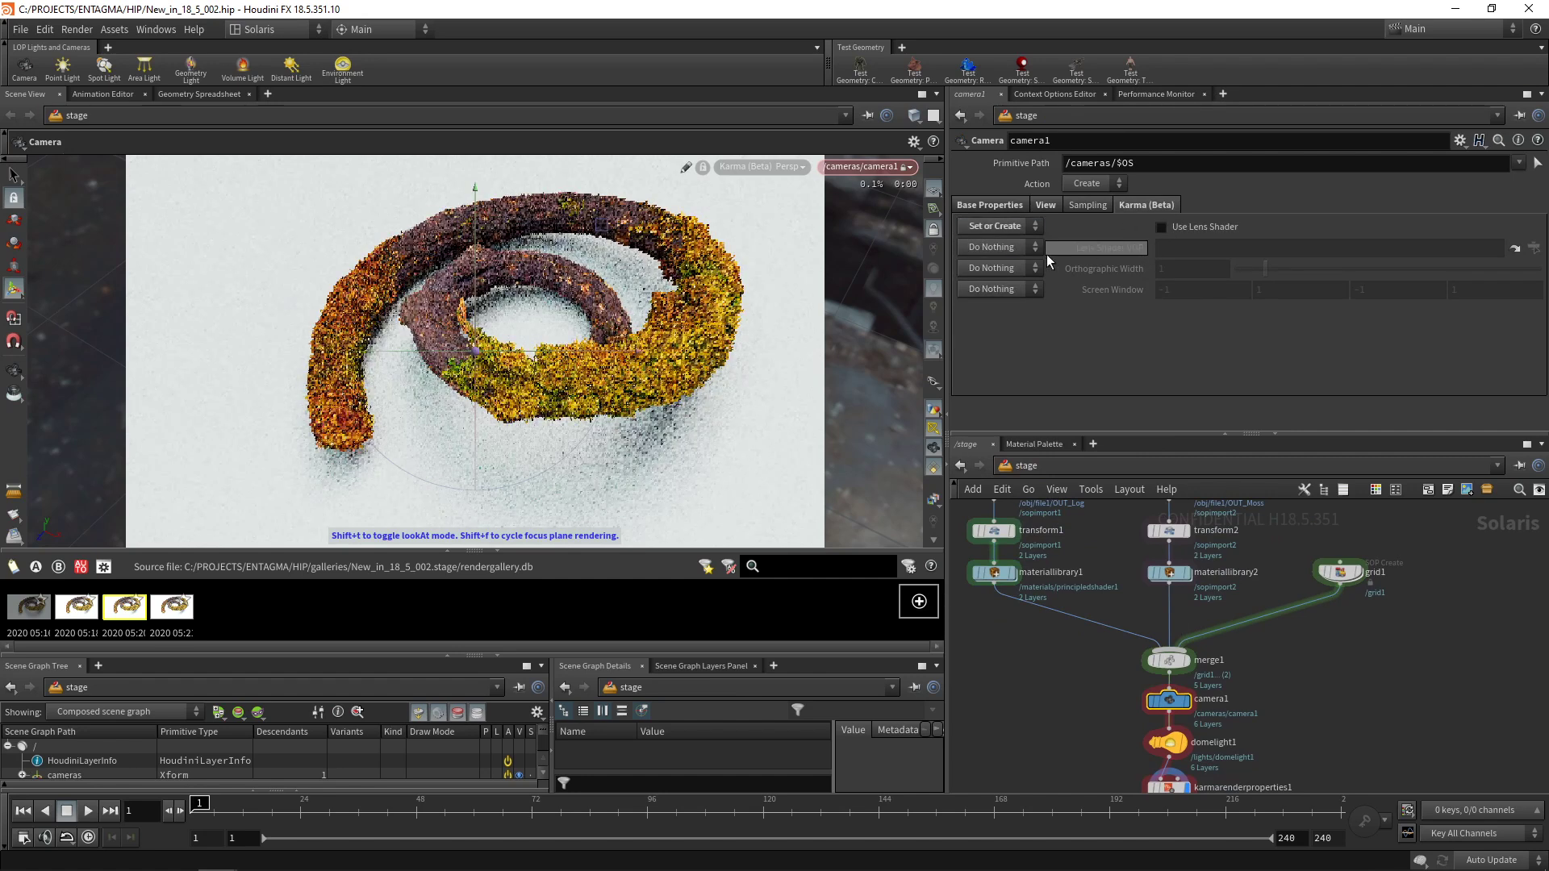
{"action": "left_click", "coordinate": [996, 252]}
{"action": "left_click", "coordinate": [995, 268]}
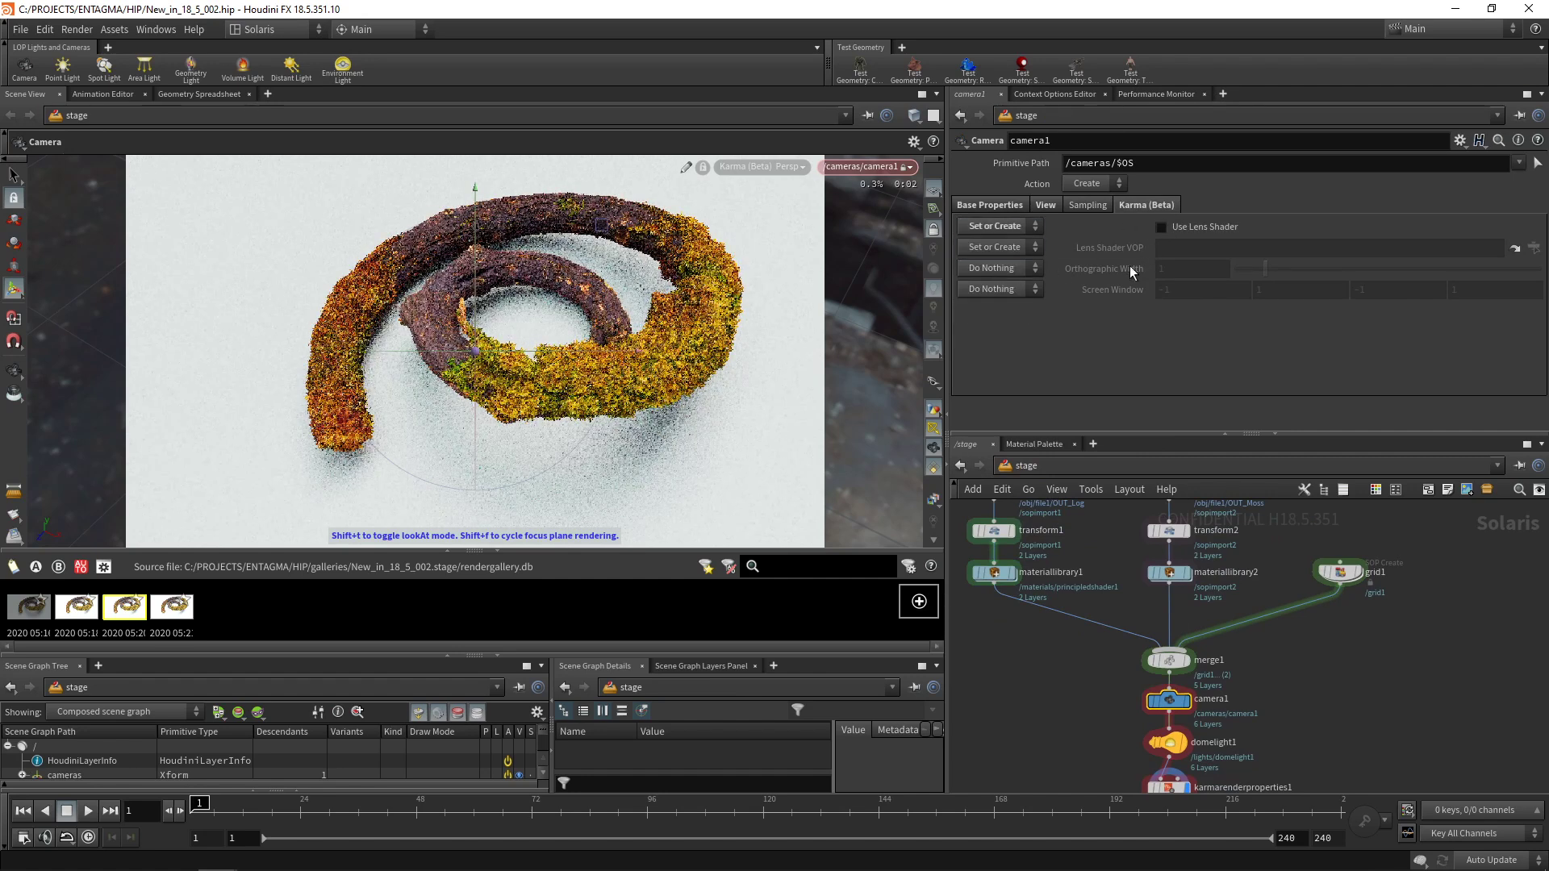
{"action": "left_click", "coordinate": [1162, 227]}
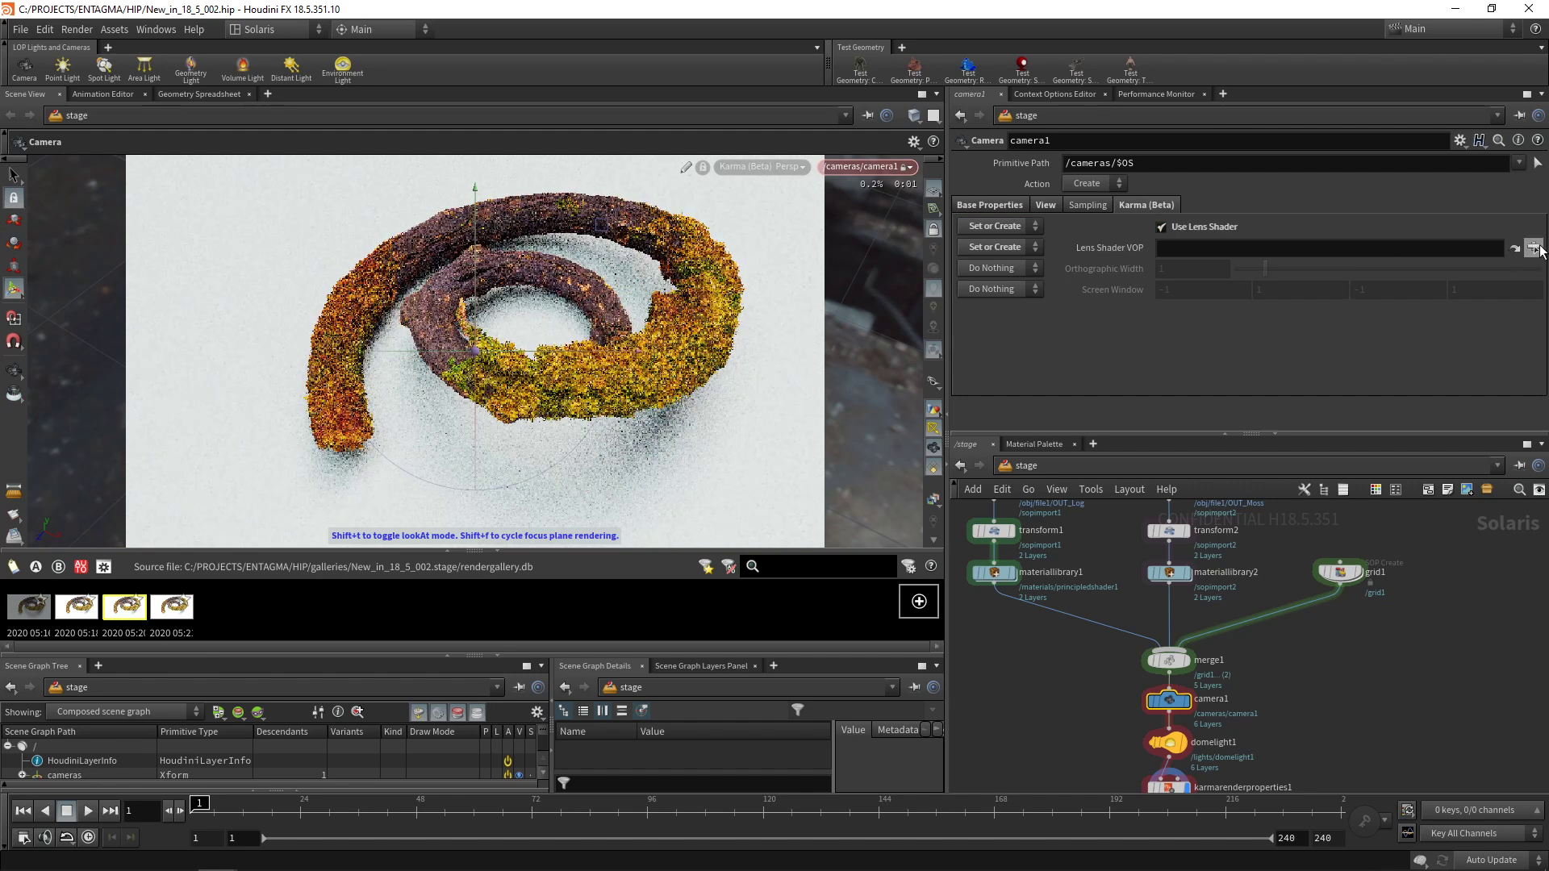
{"action": "left_click", "coordinate": [1533, 248]}
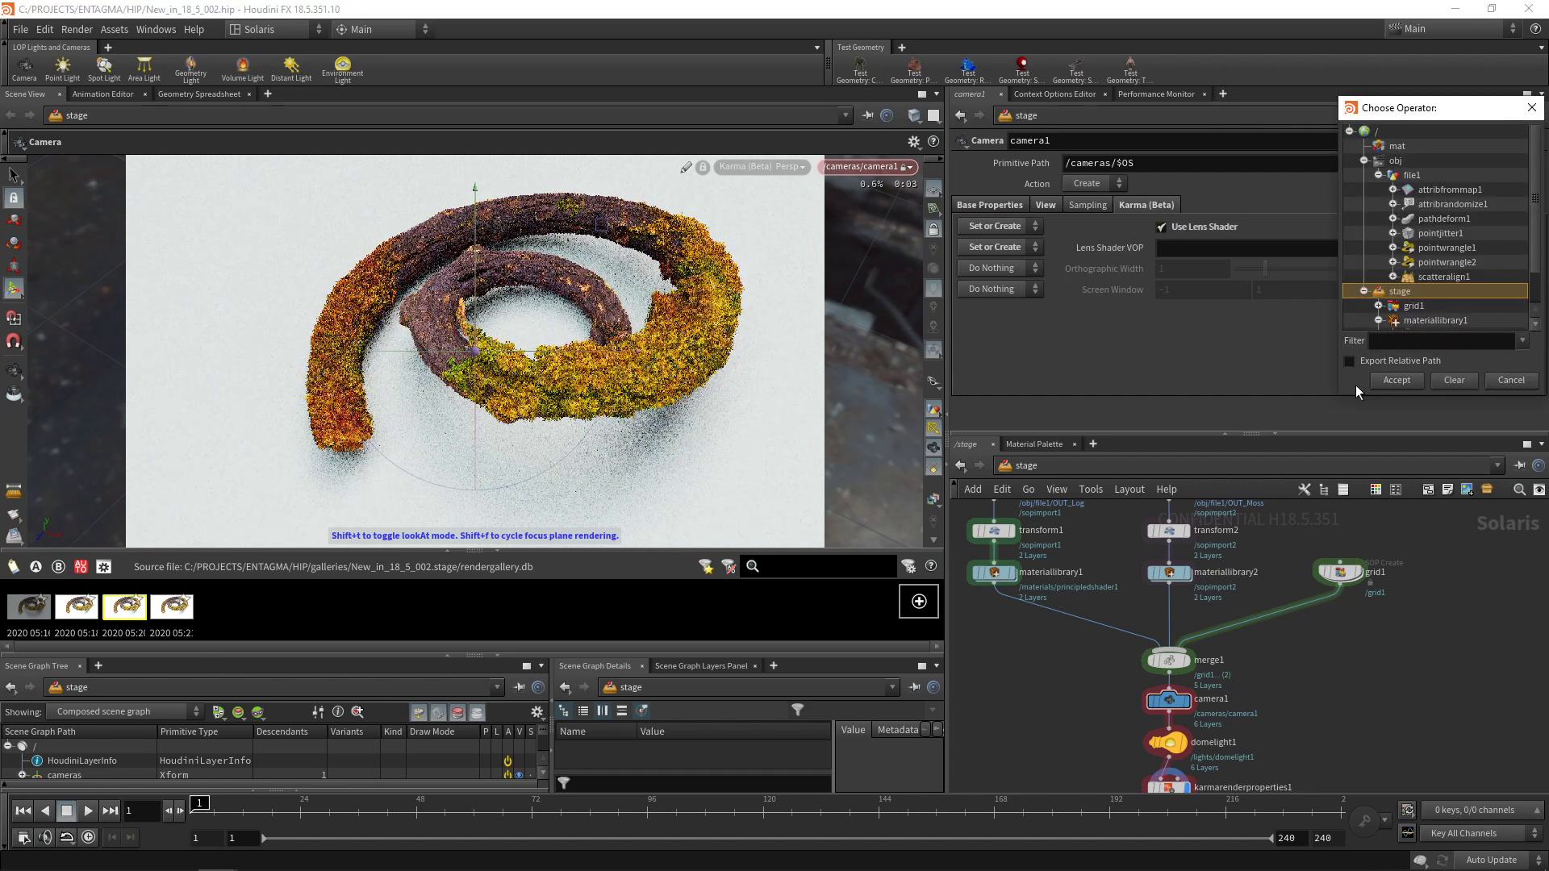
{"action": "left_click_drag", "start_coordinate": [1353, 394], "coordinate": [1355, 590]}
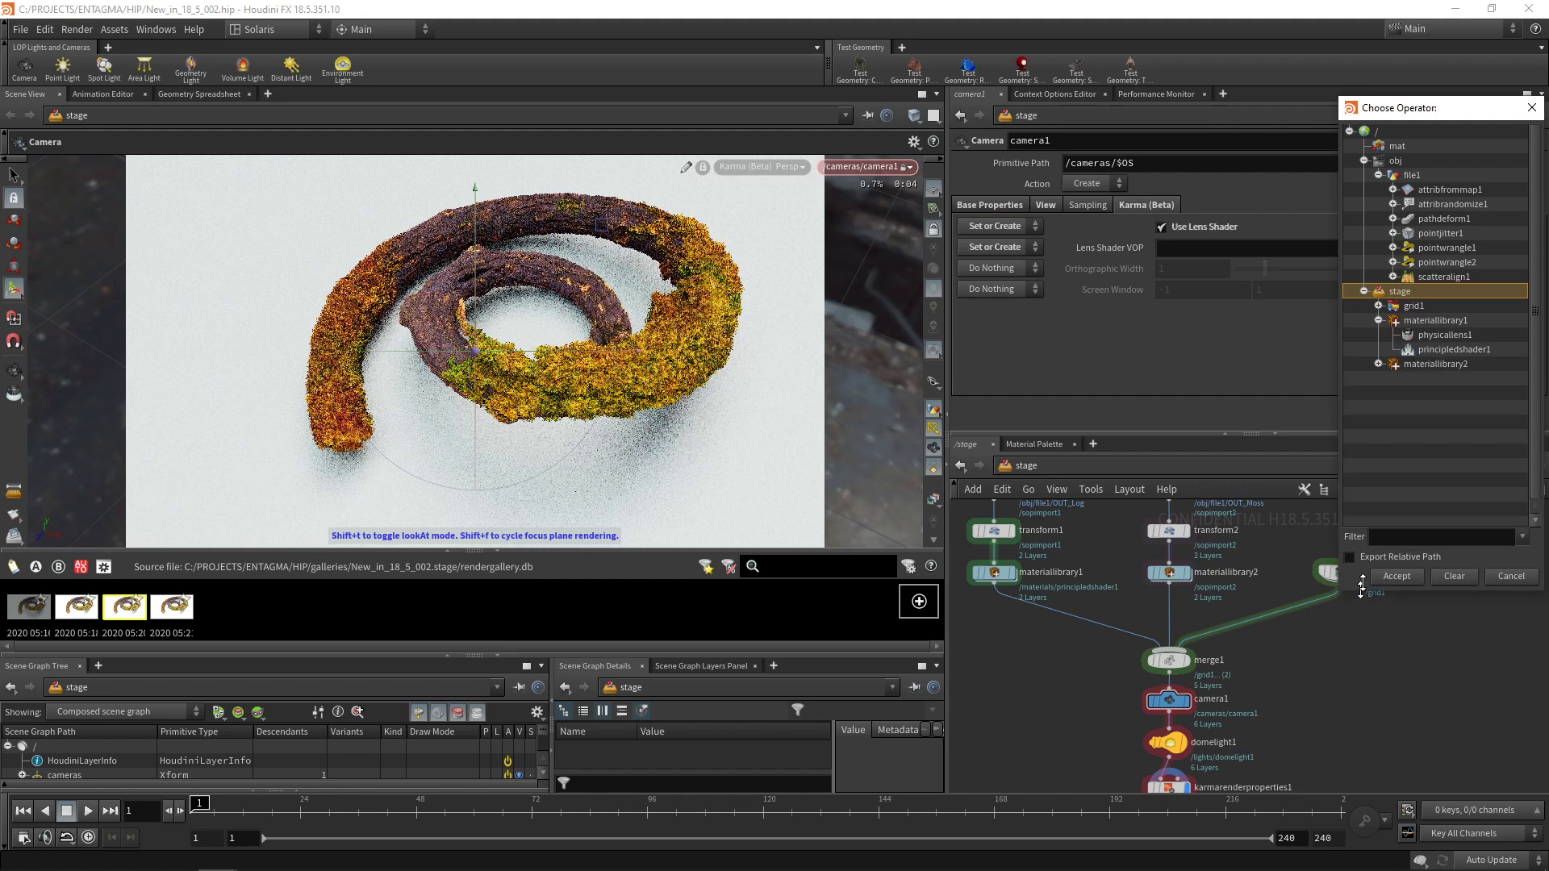
{"action": "double_click", "coordinate": [1445, 334]}
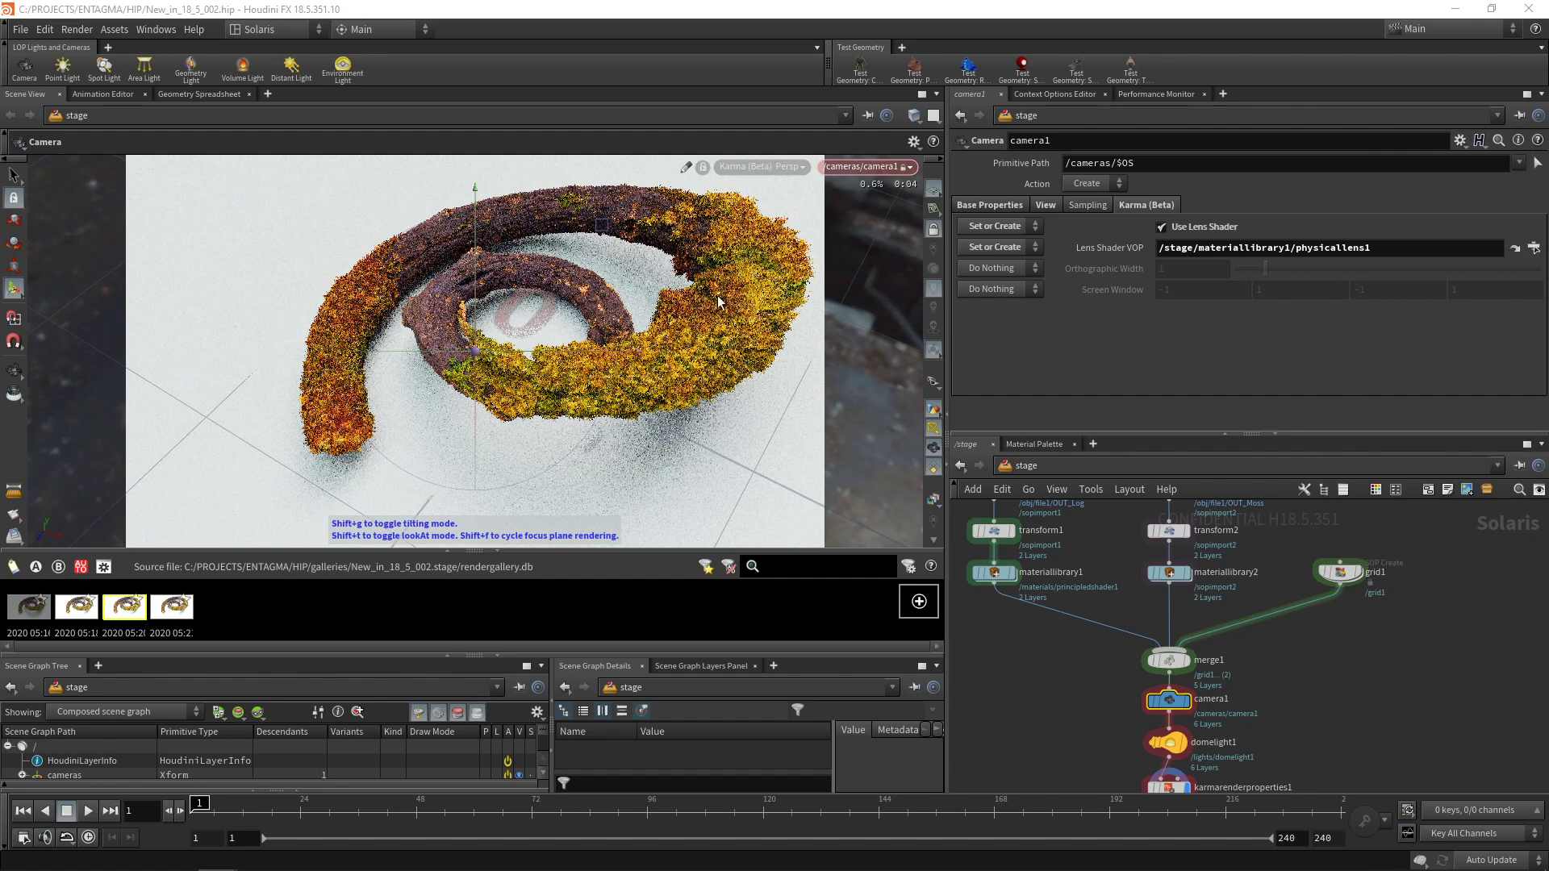
Save a fifth snapshot, toggle between snapshots 4 and 5 full-size, then close the viewer
{"action": "left_click", "coordinate": [918, 614]}
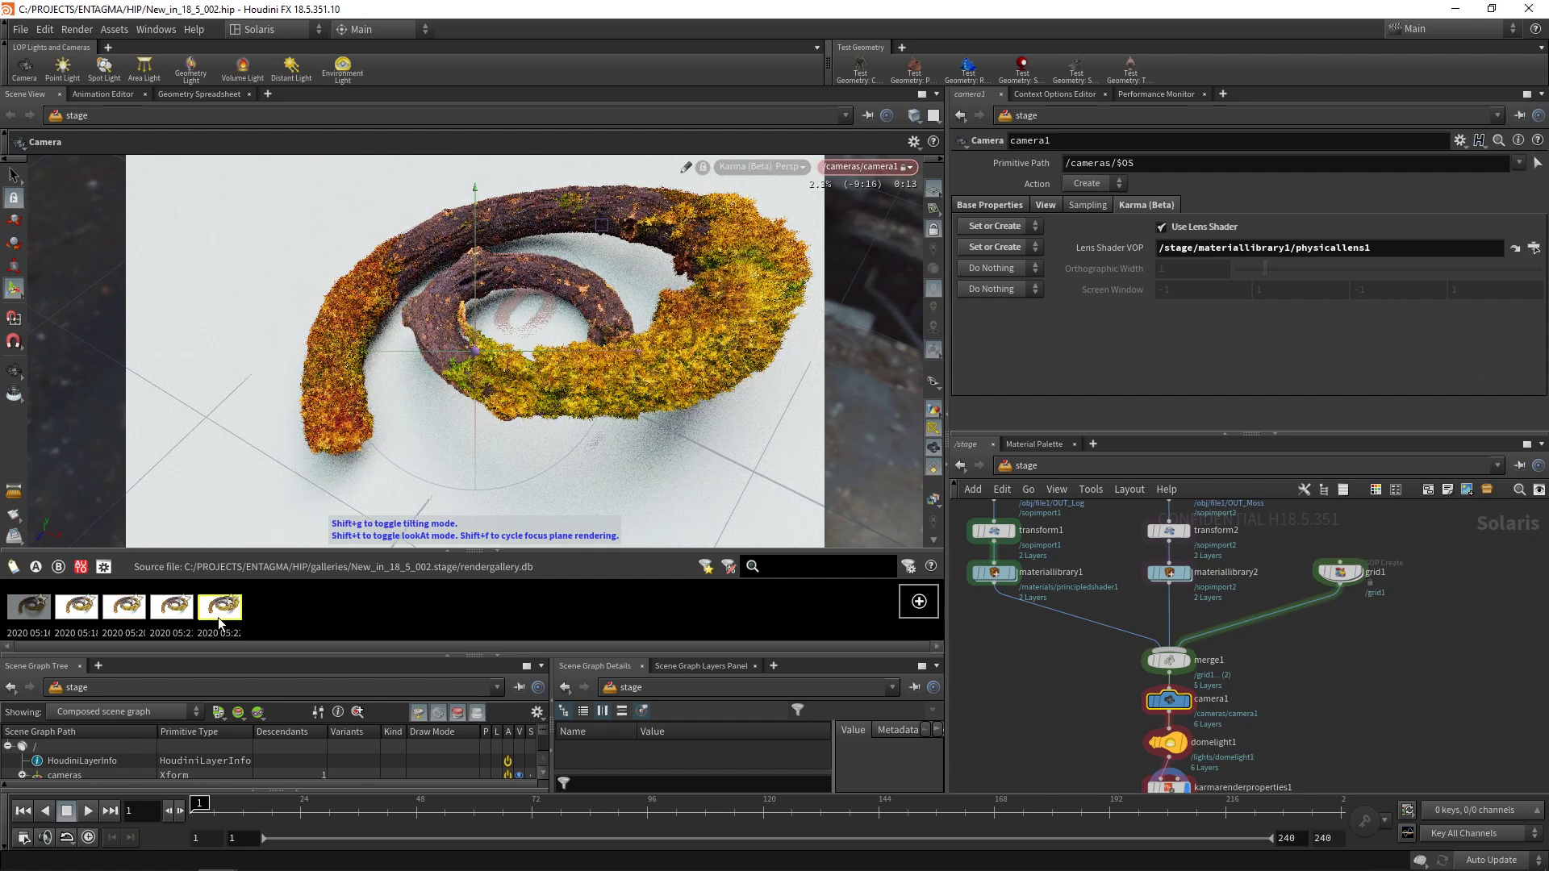
{"action": "double_click", "coordinate": [218, 614]}
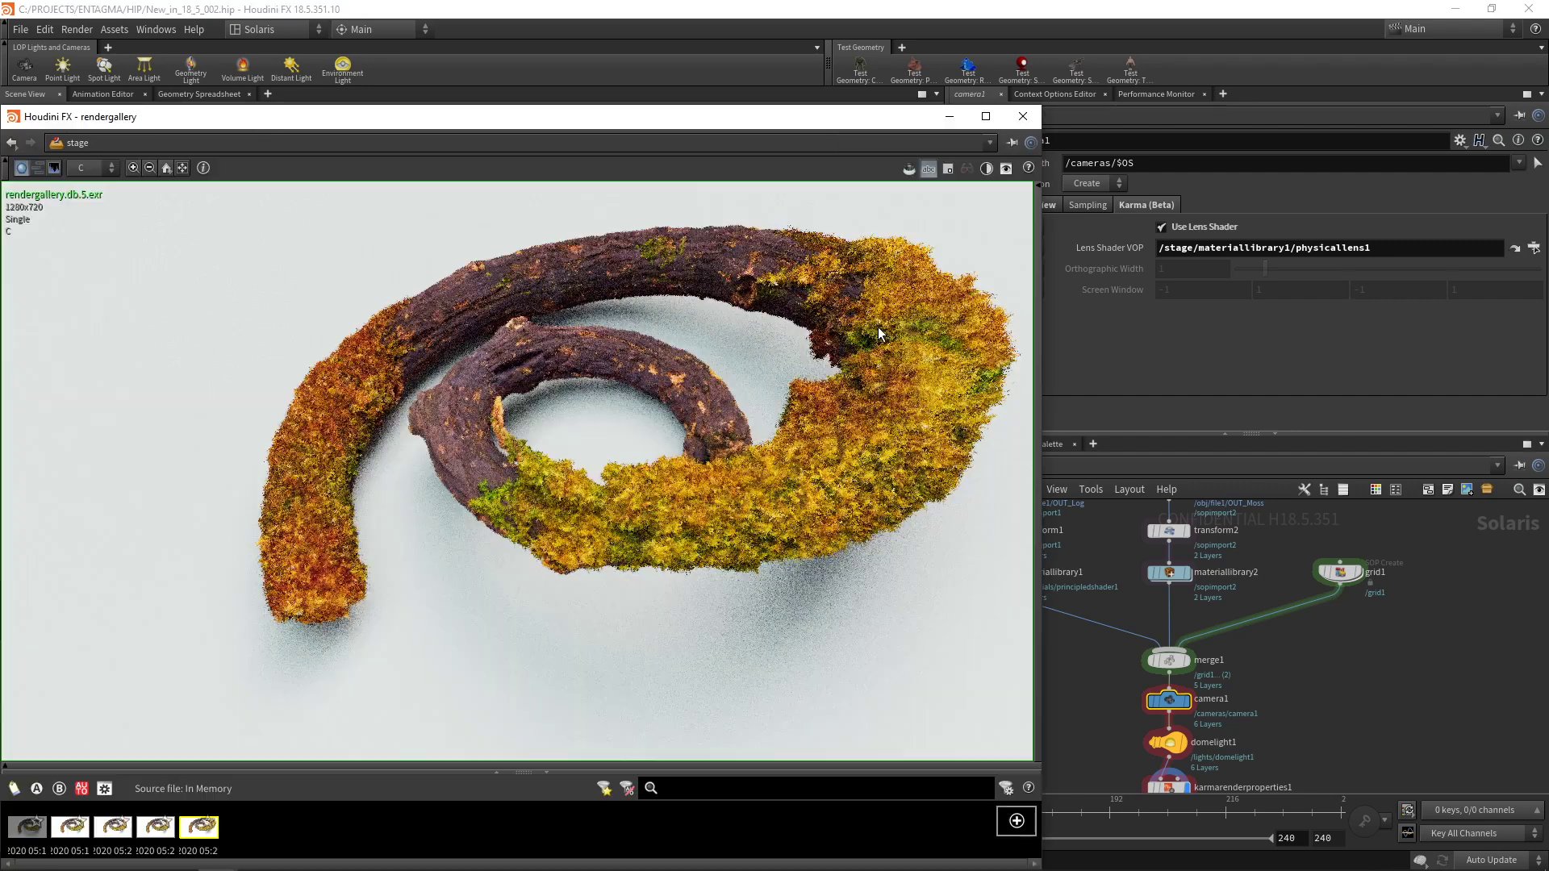
{"action": "left_click", "coordinate": [170, 834]}
{"action": "left_click", "coordinate": [198, 830]}
{"action": "left_click", "coordinate": [171, 834]}
{"action": "left_click", "coordinate": [200, 831]}
{"action": "left_click", "coordinate": [1023, 116]}
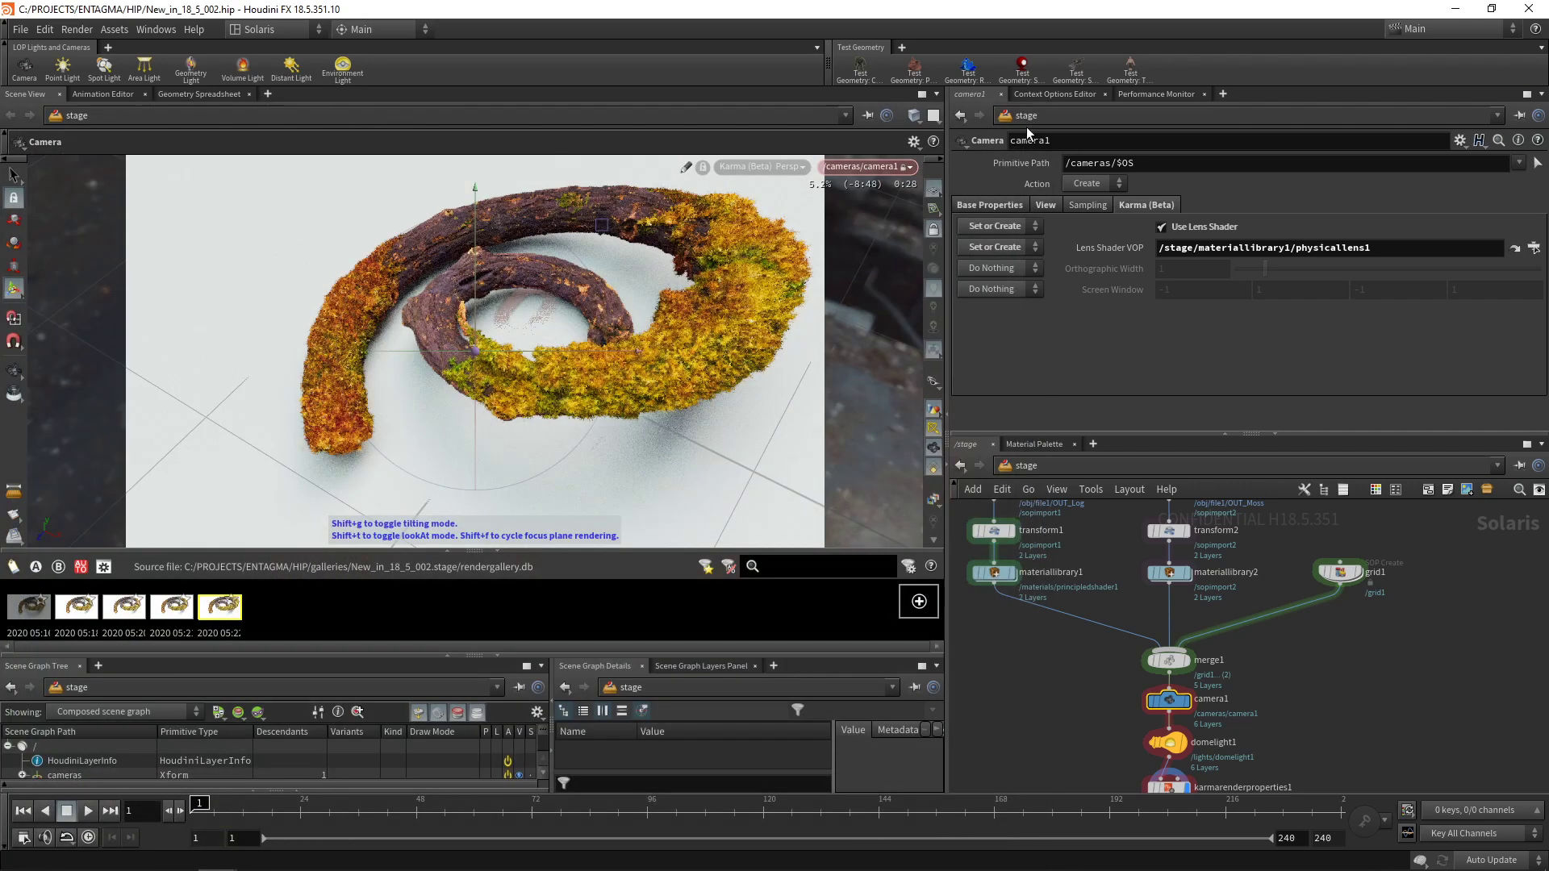
Set physicallens1's Chromatic Aberration to 0.02 and save a snapshot of that render
{"action": "double_click", "coordinate": [989, 573]}
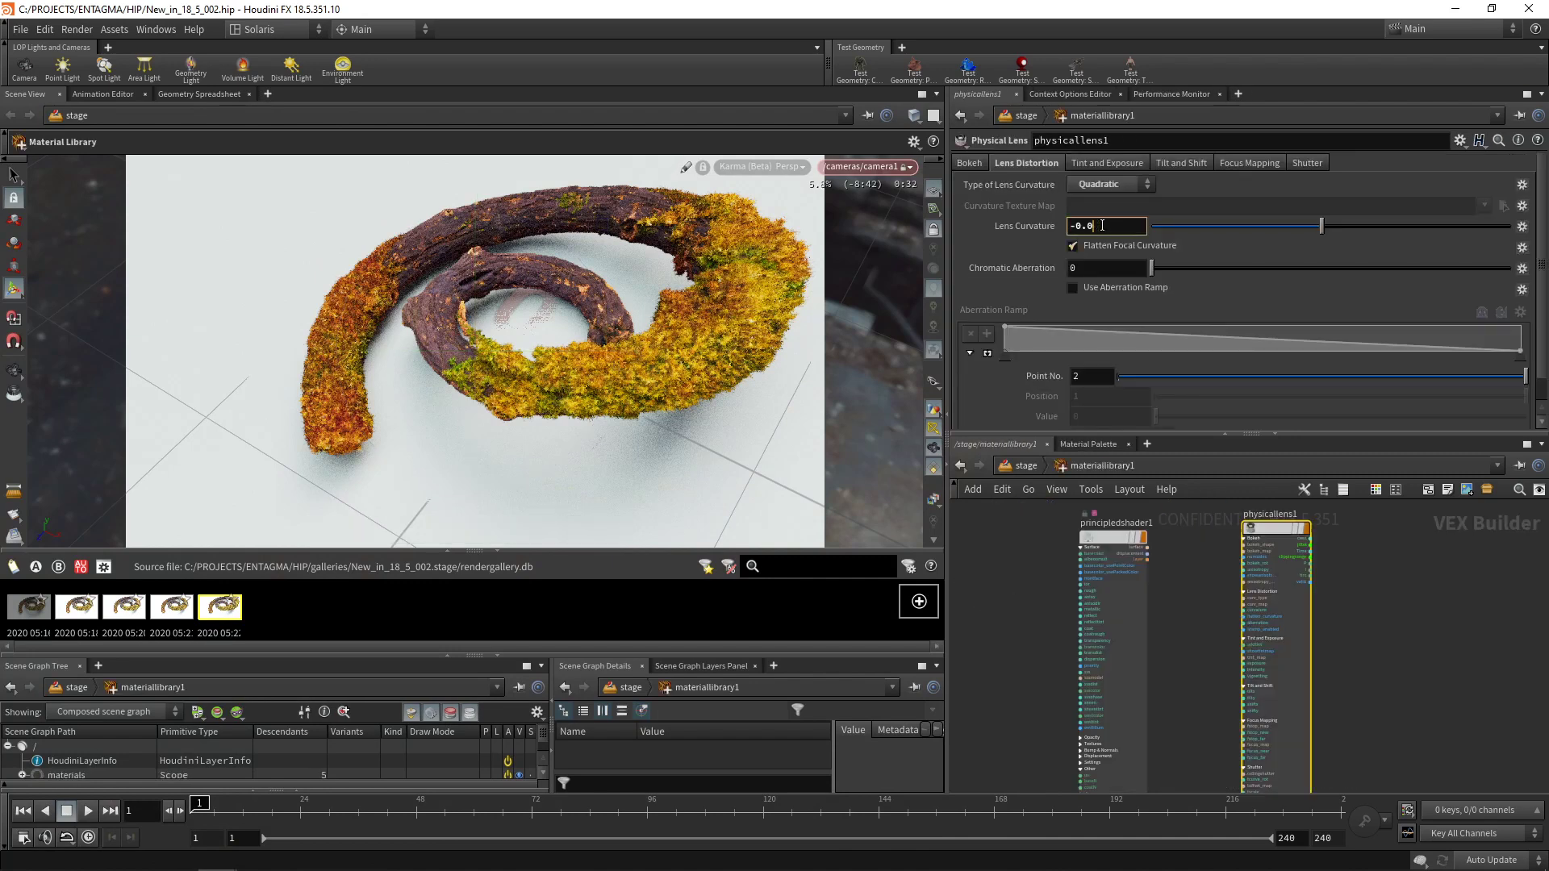
{"action": "left_click", "coordinate": [1092, 267]}
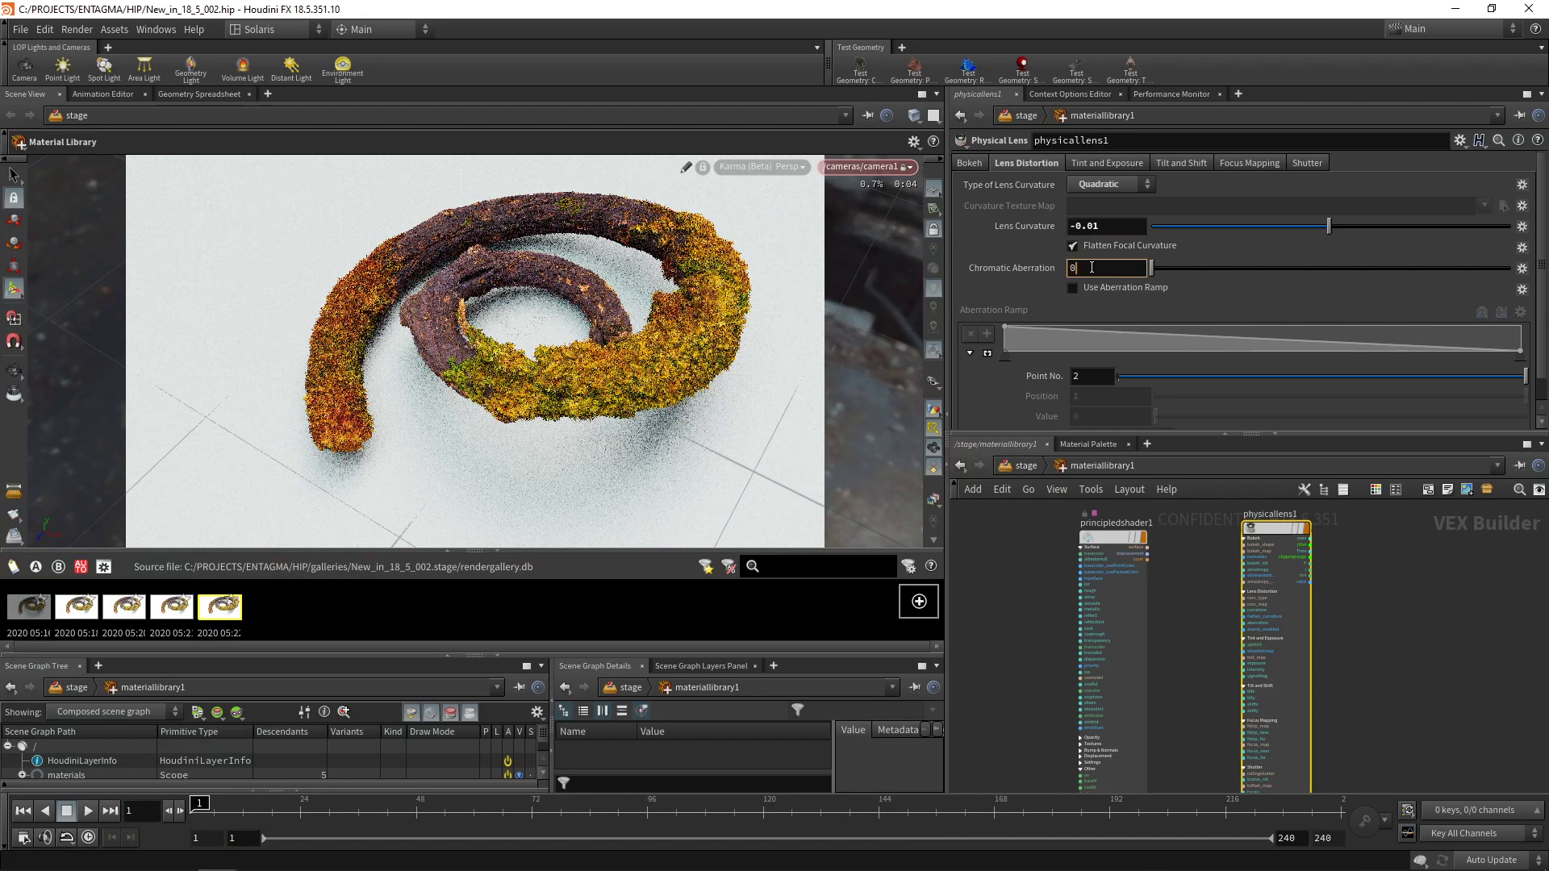
{"action": "type", "text": "0.02"}
{"action": "key", "text": "Return"}
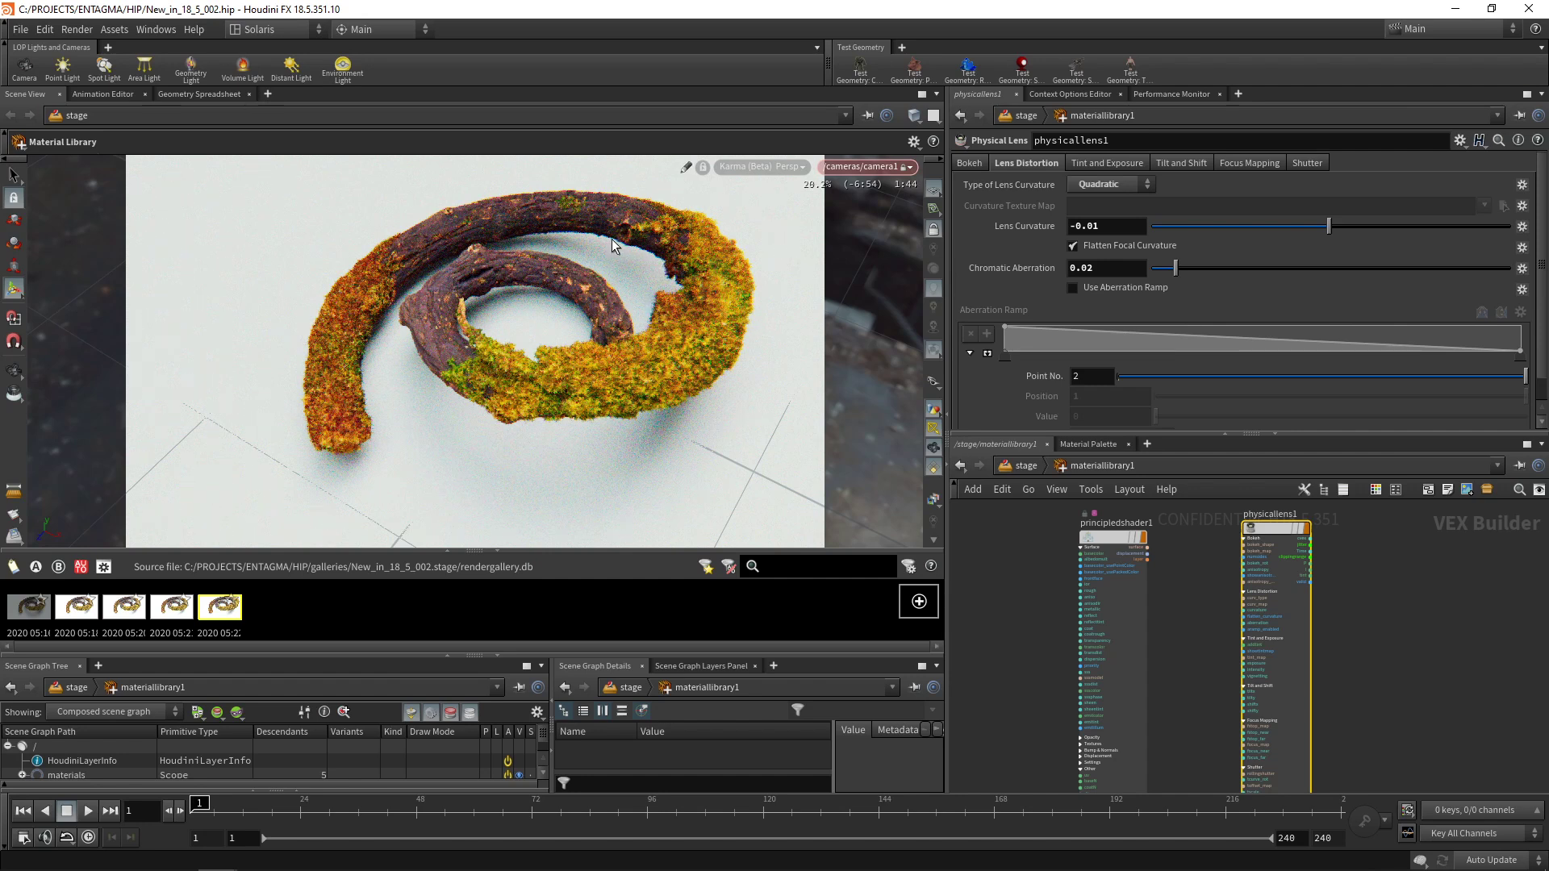
{"action": "left_click", "coordinate": [903, 605]}
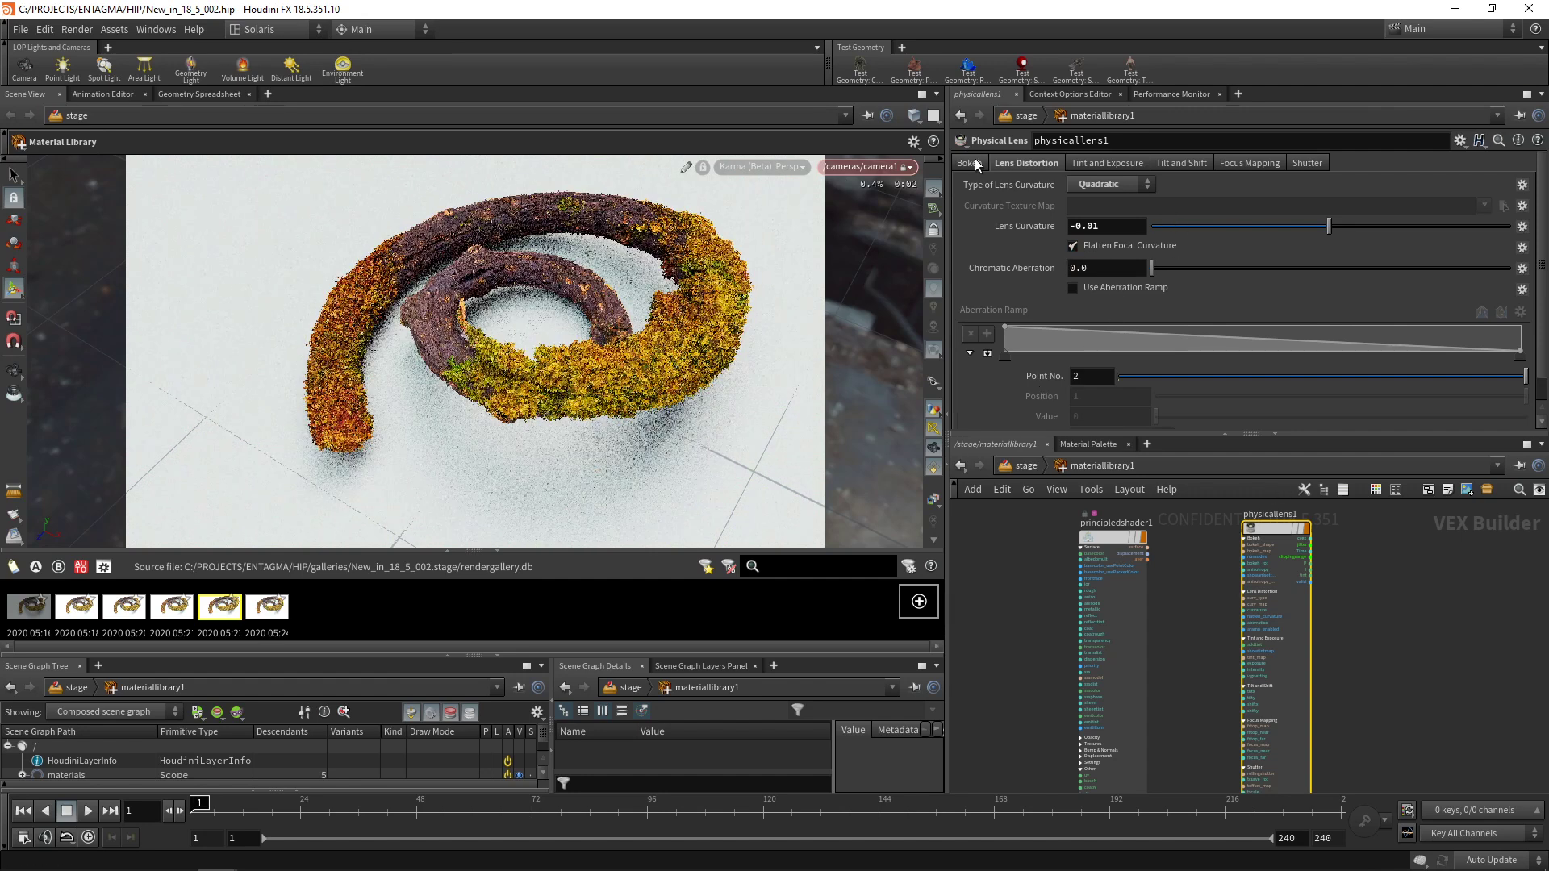
Set the bokeh Shape to Polygonal with 5 sides and 78.6 rotation, then return to /stage
{"action": "left_click", "coordinate": [1094, 187]}
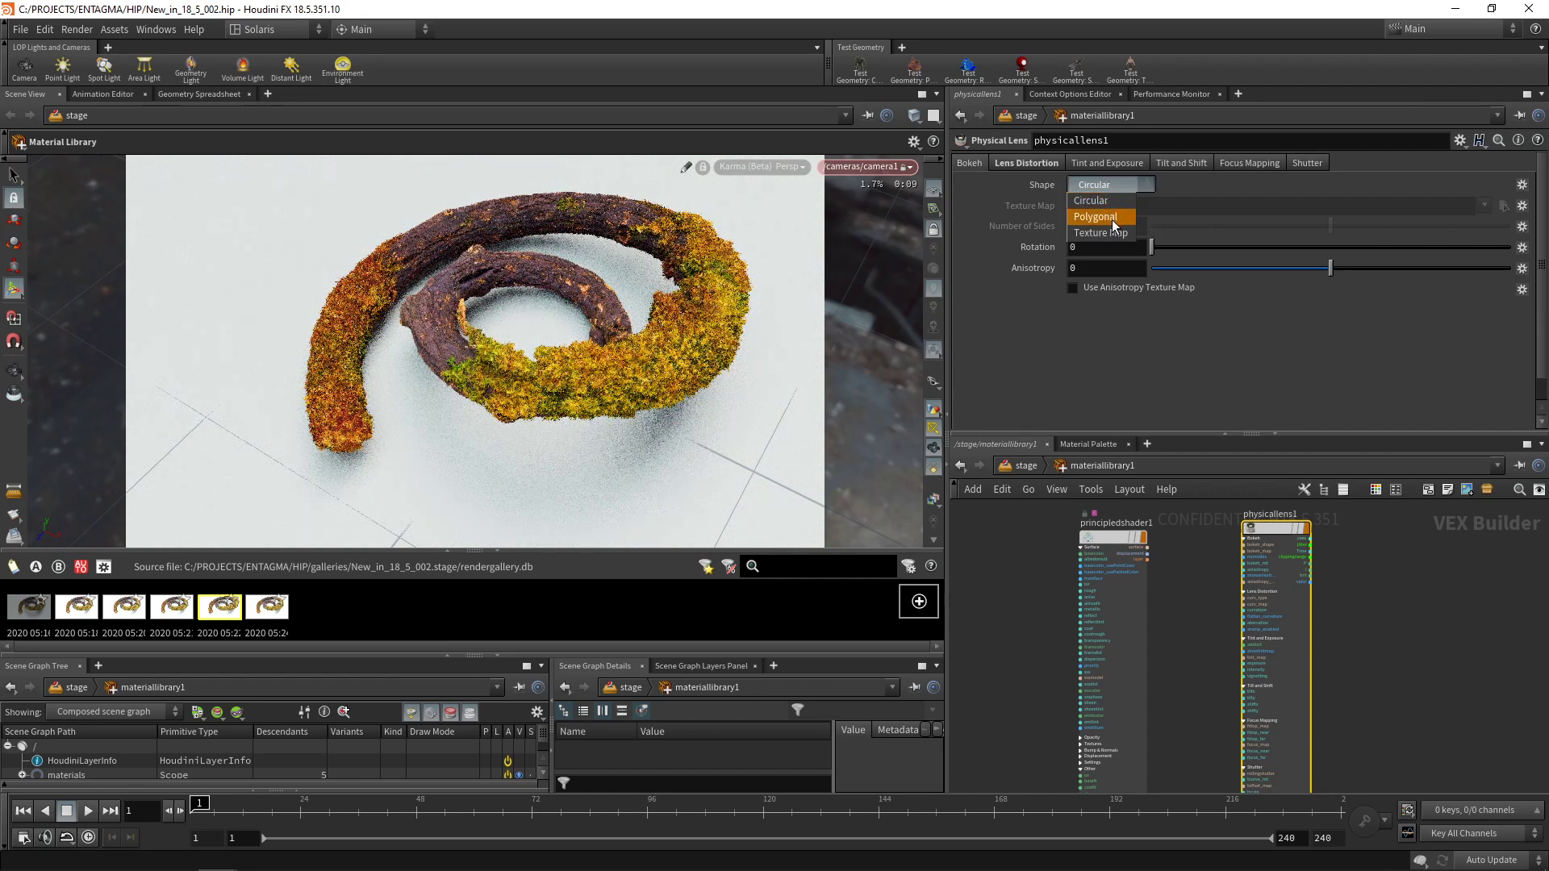
{"action": "left_click", "coordinate": [1112, 220]}
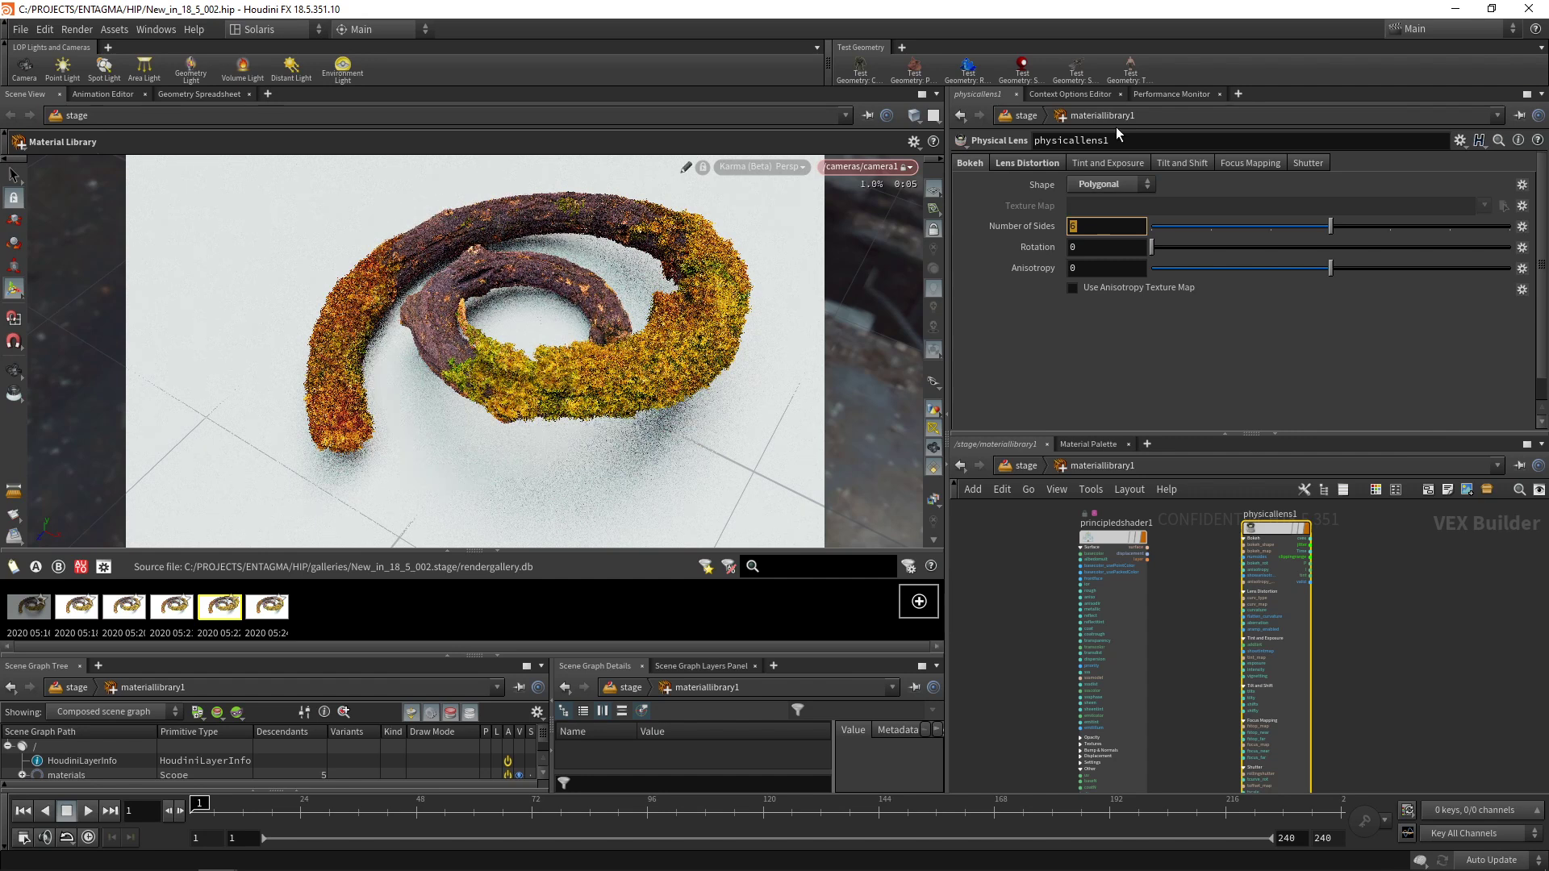
{"action": "type", "text": "5"}
{"action": "key", "text": "Return"}
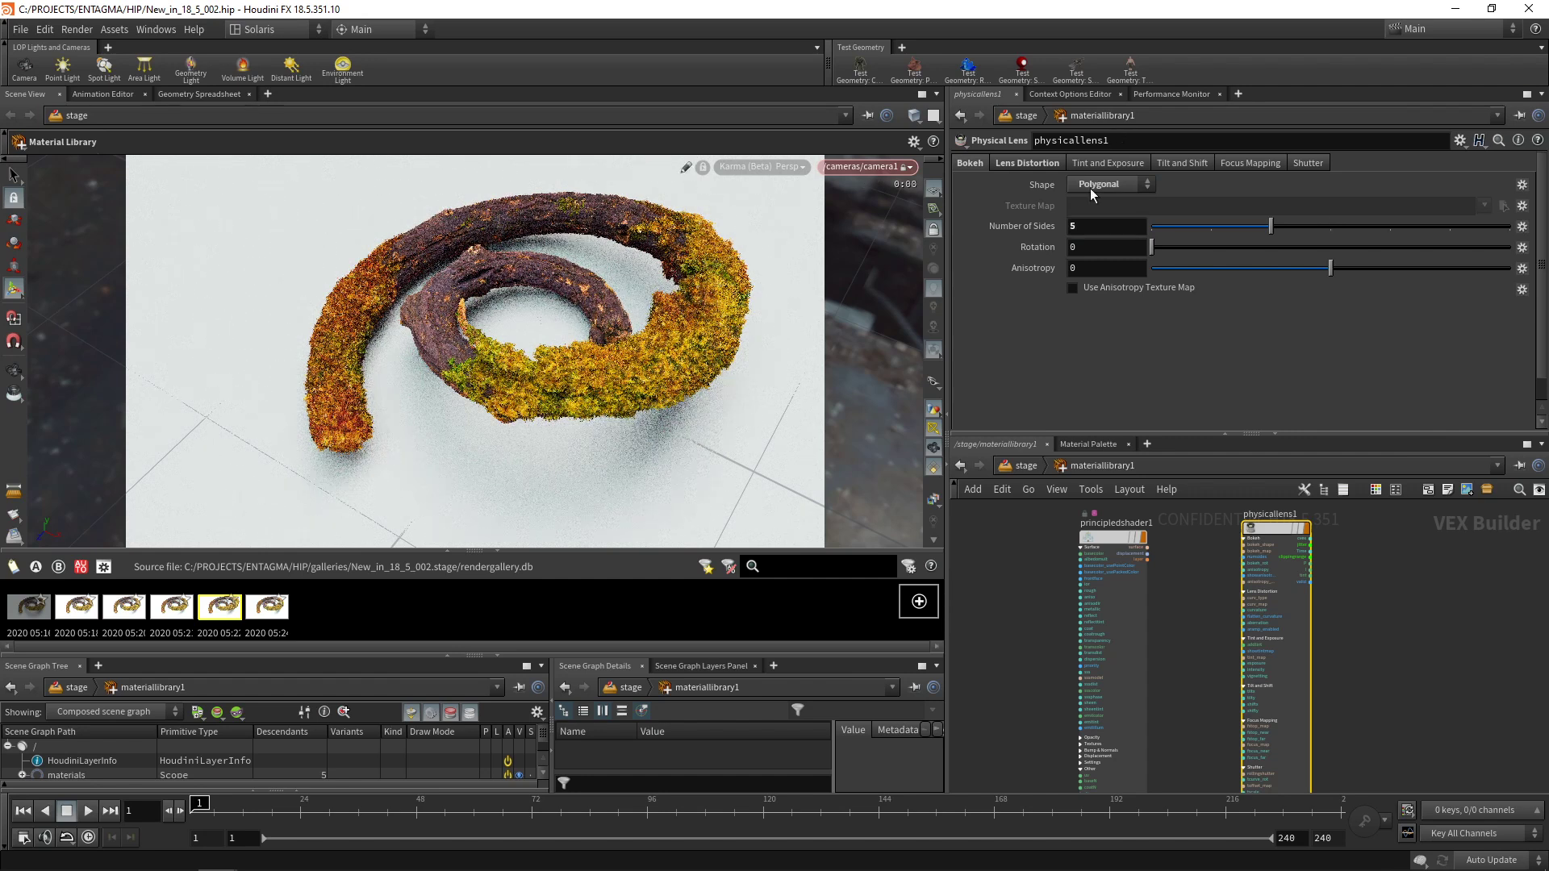
{"action": "left_click_drag", "start_coordinate": [1152, 248], "coordinate": [1233, 259]}
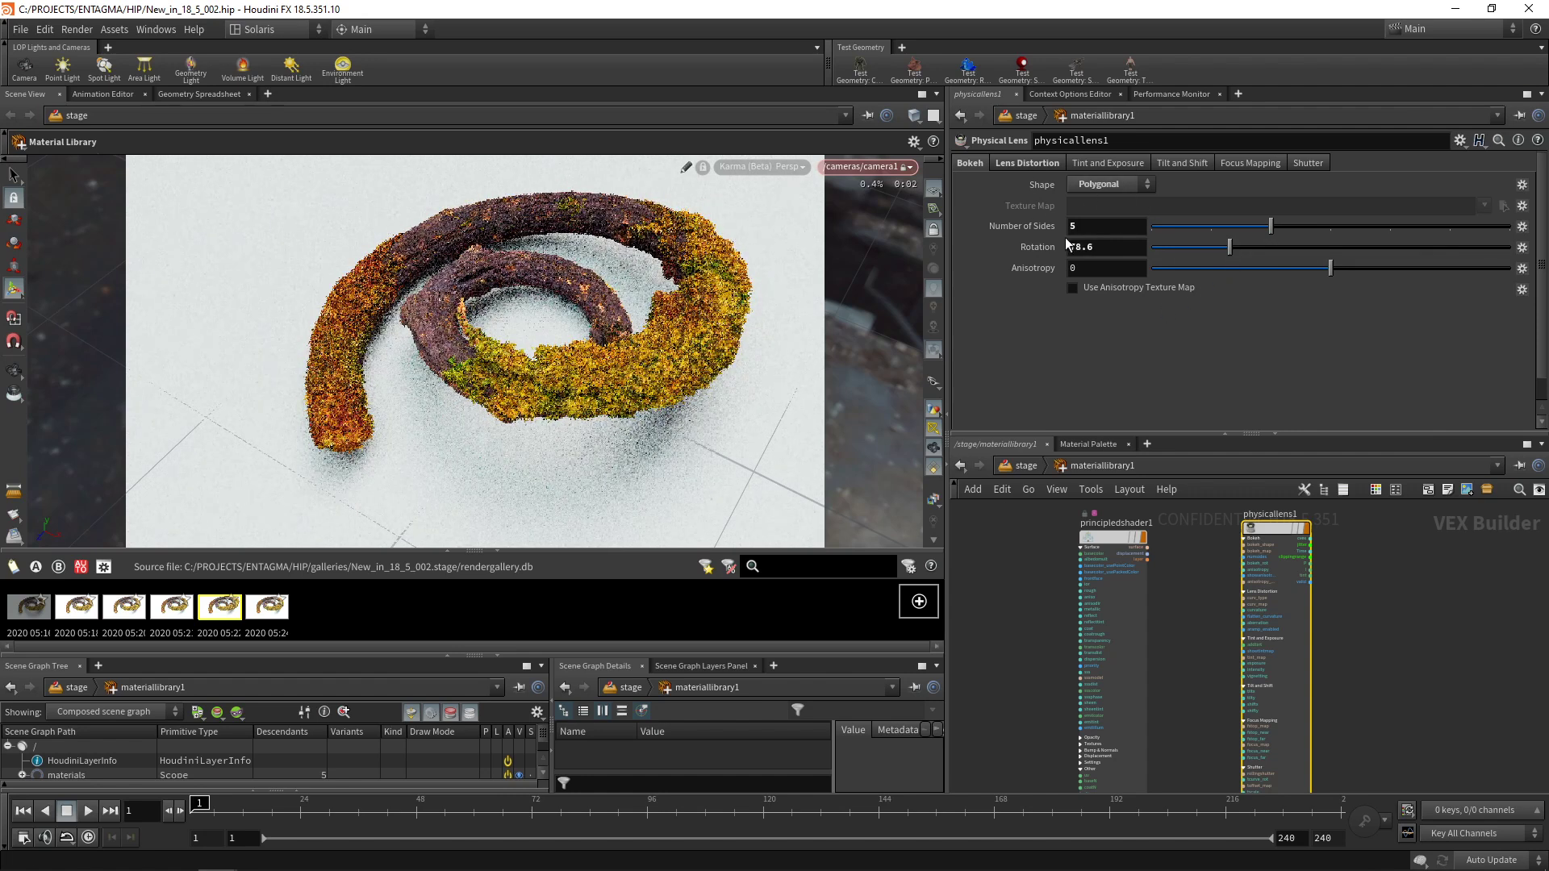
{"action": "left_click", "coordinate": [1028, 466]}
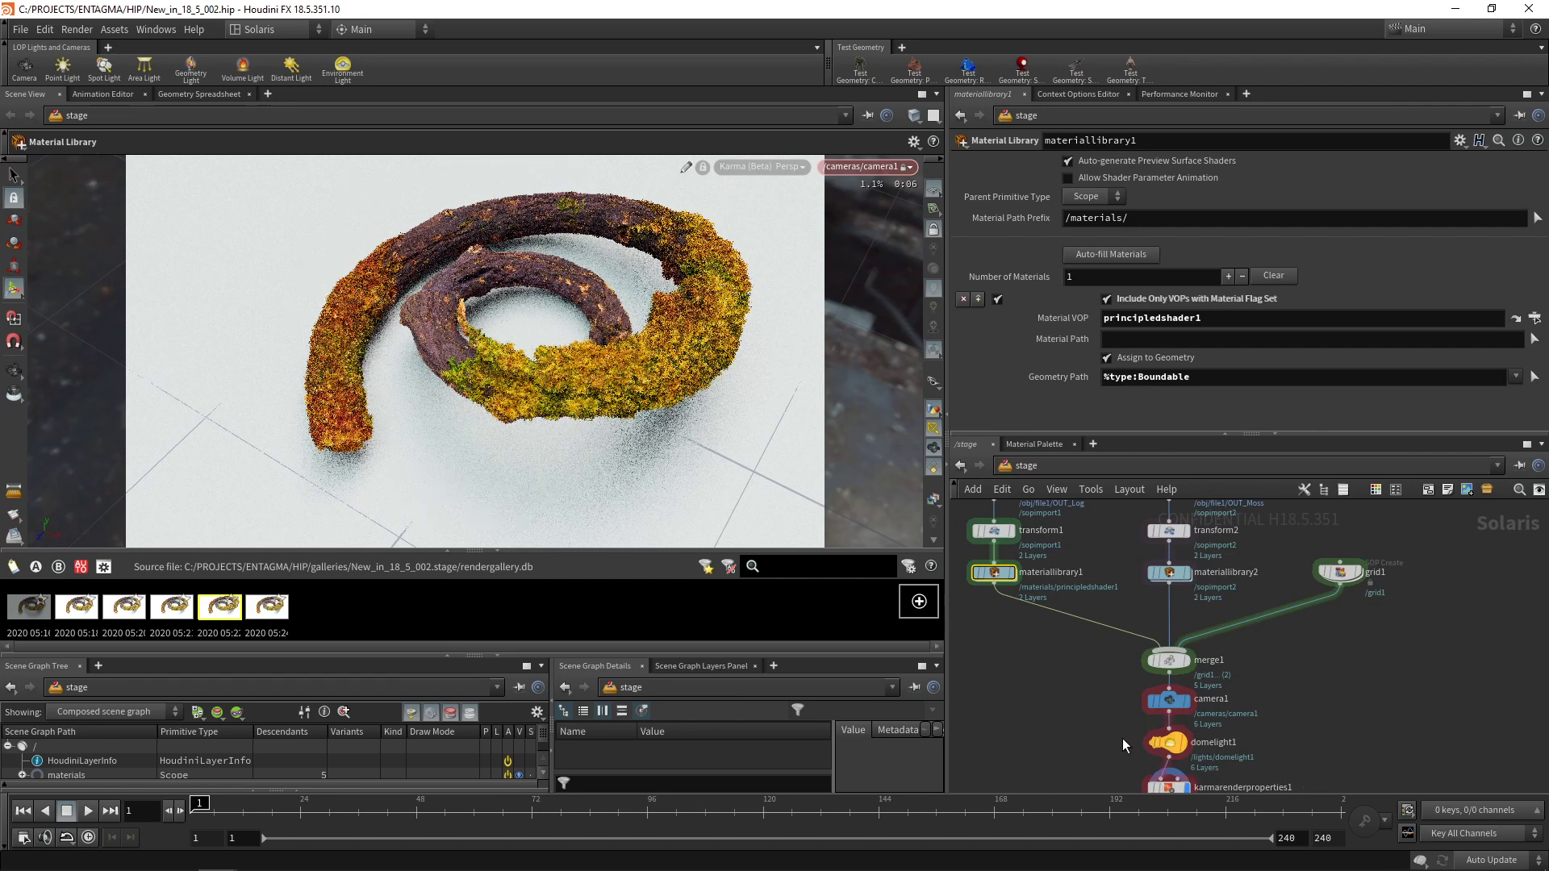
Select camera1 and set its F-Stop to 4
{"action": "middle_click_drag", "start_coordinate": [1121, 738], "coordinate": [1119, 698]}
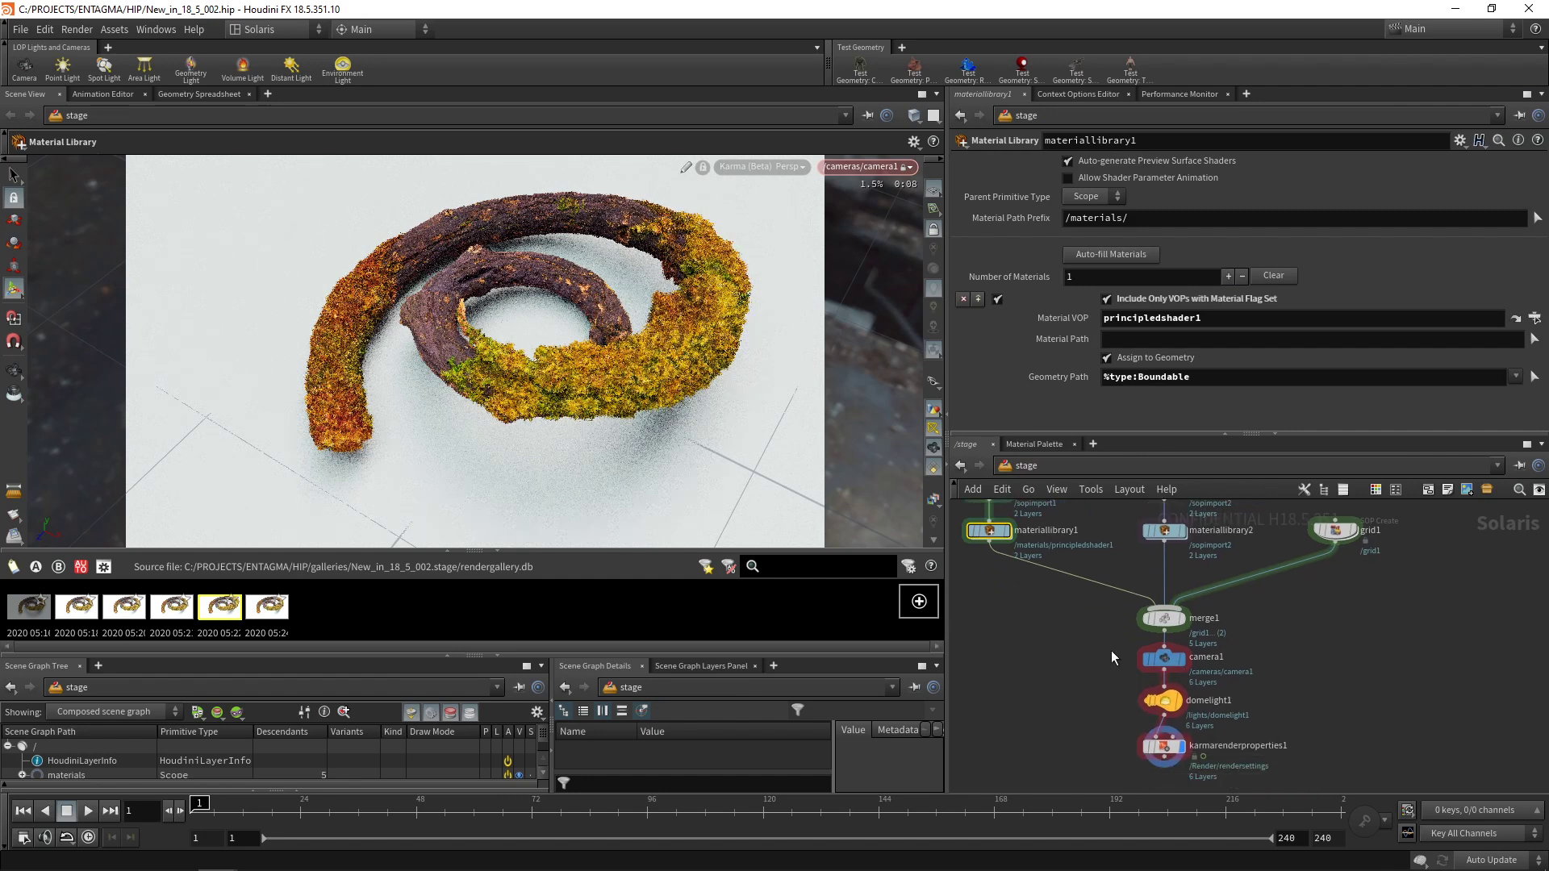
{"action": "left_click", "coordinate": [1231, 661]}
{"action": "left_click", "coordinate": [1086, 206]}
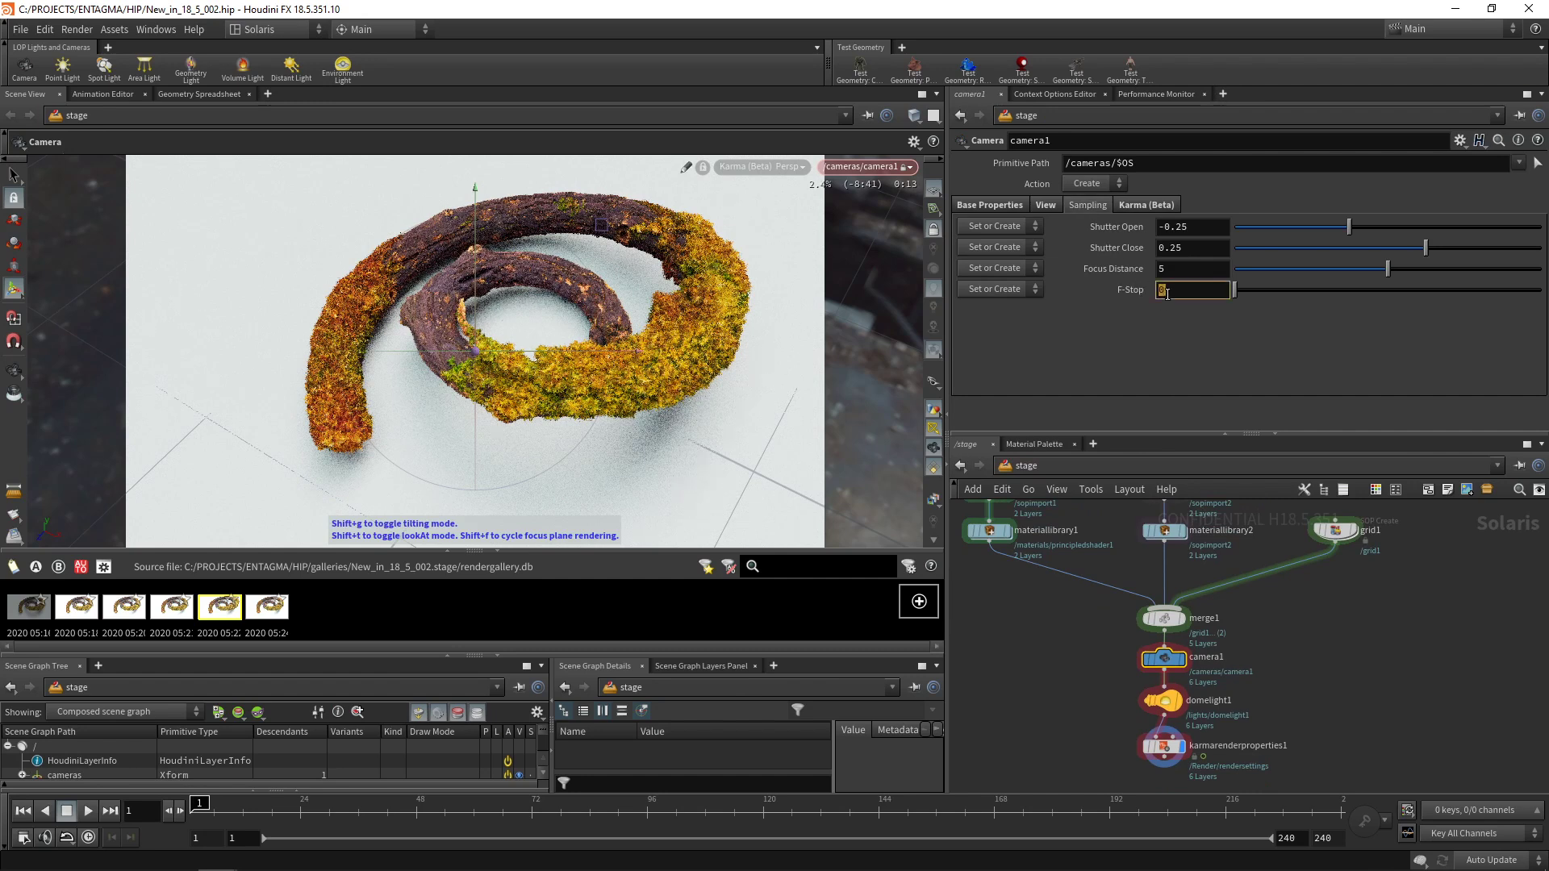
{"action": "type", "text": "4"}
{"action": "key", "text": "Return"}
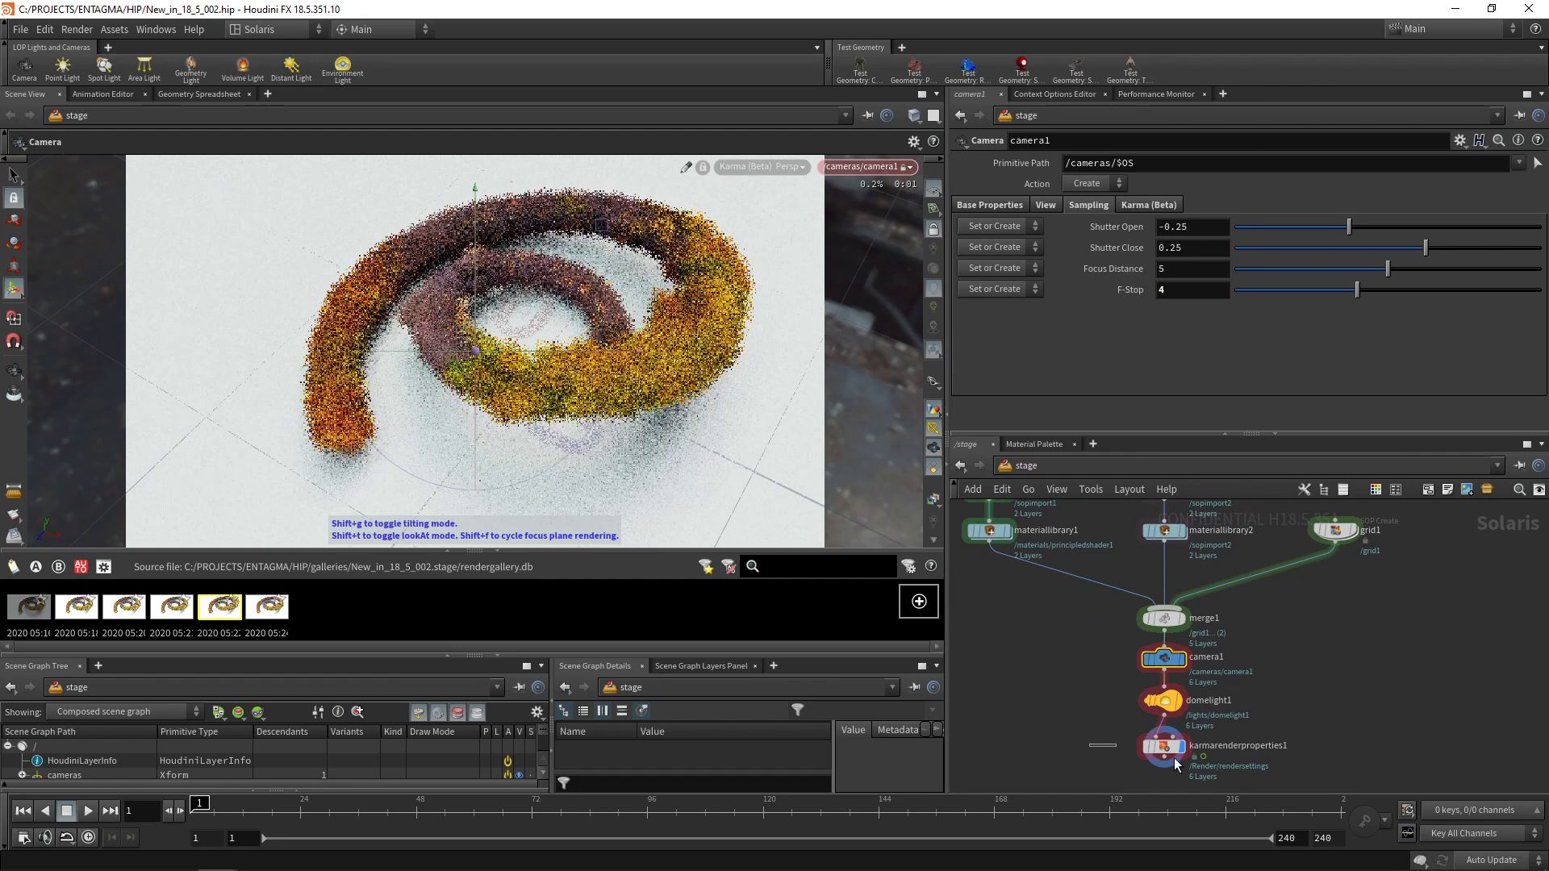
Check karmarenderproperties1, switch the viewport to fast OpenGL shading and a four-view layout
{"action": "left_click", "coordinate": [1163, 746]}
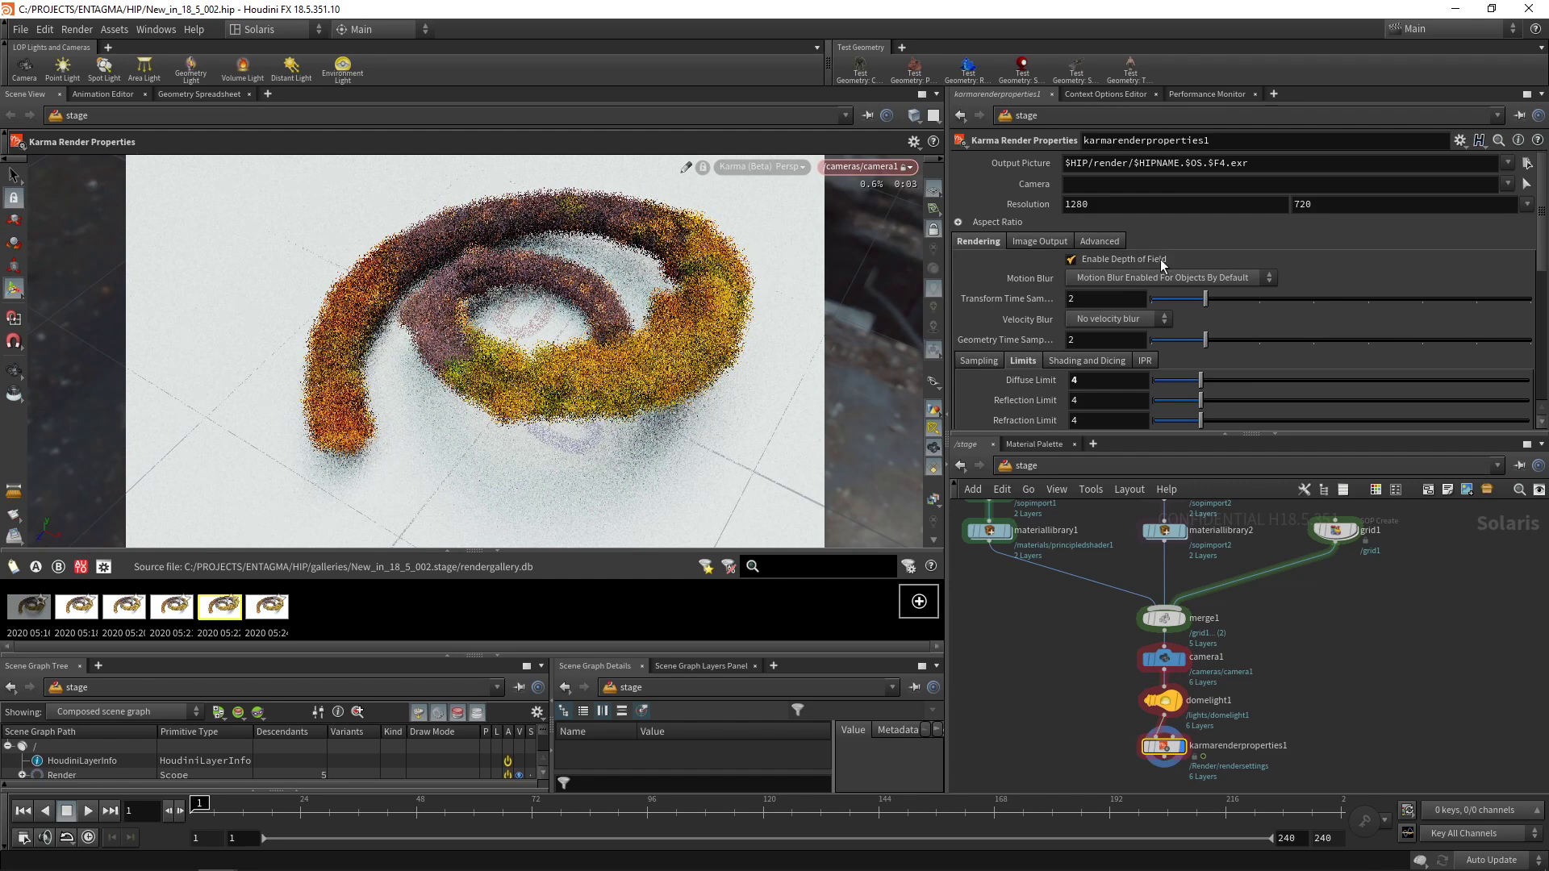
{"action": "left_click", "coordinate": [839, 171]}
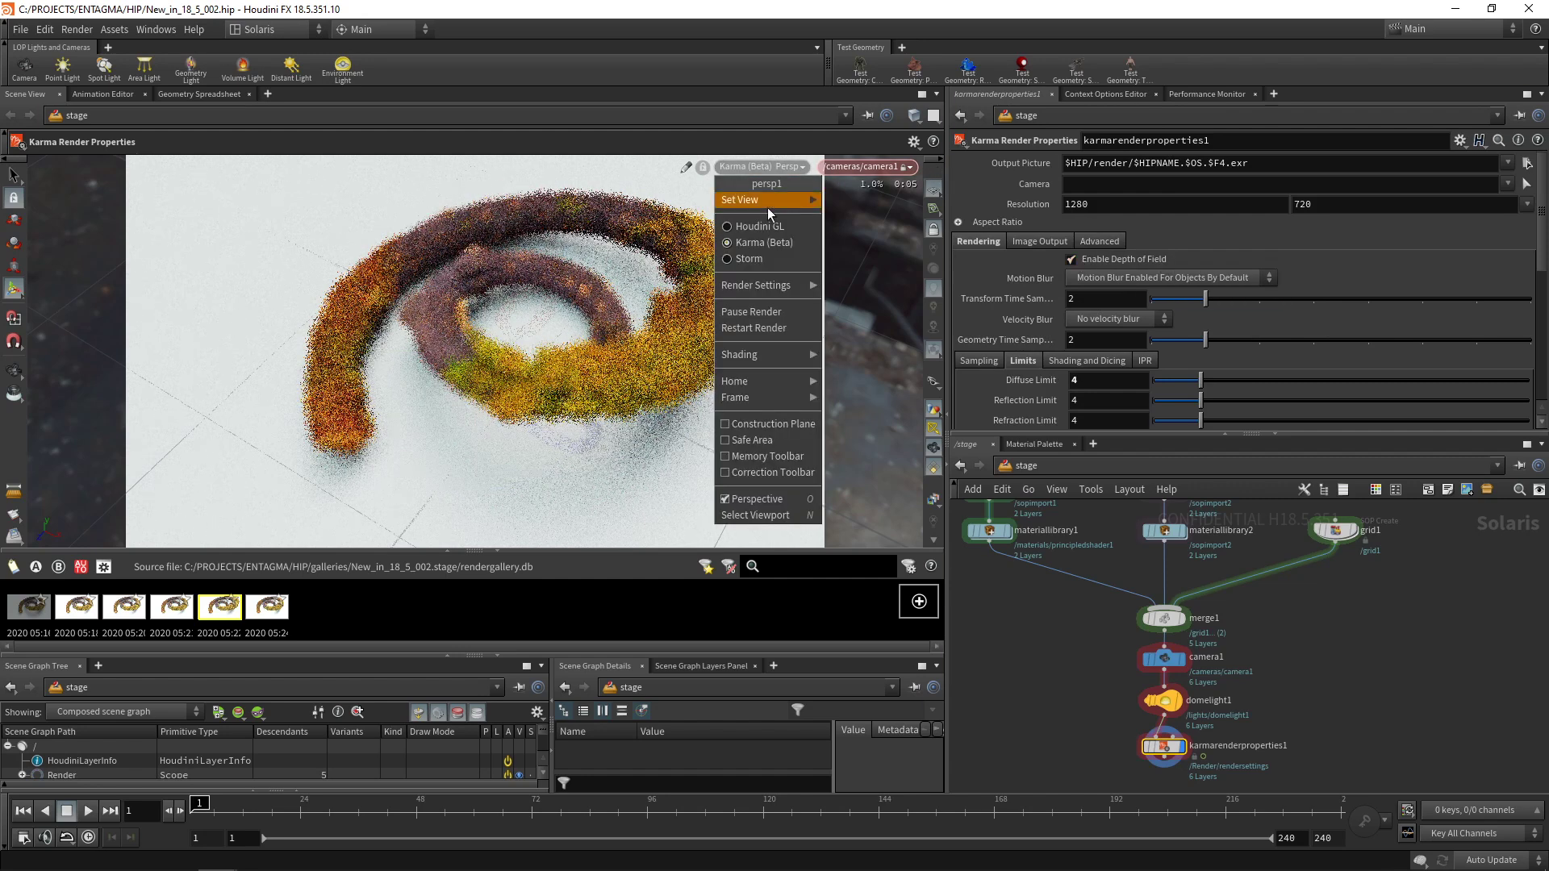
{"action": "left_click", "coordinate": [773, 232]}
{"action": "left_click", "coordinate": [914, 117]}
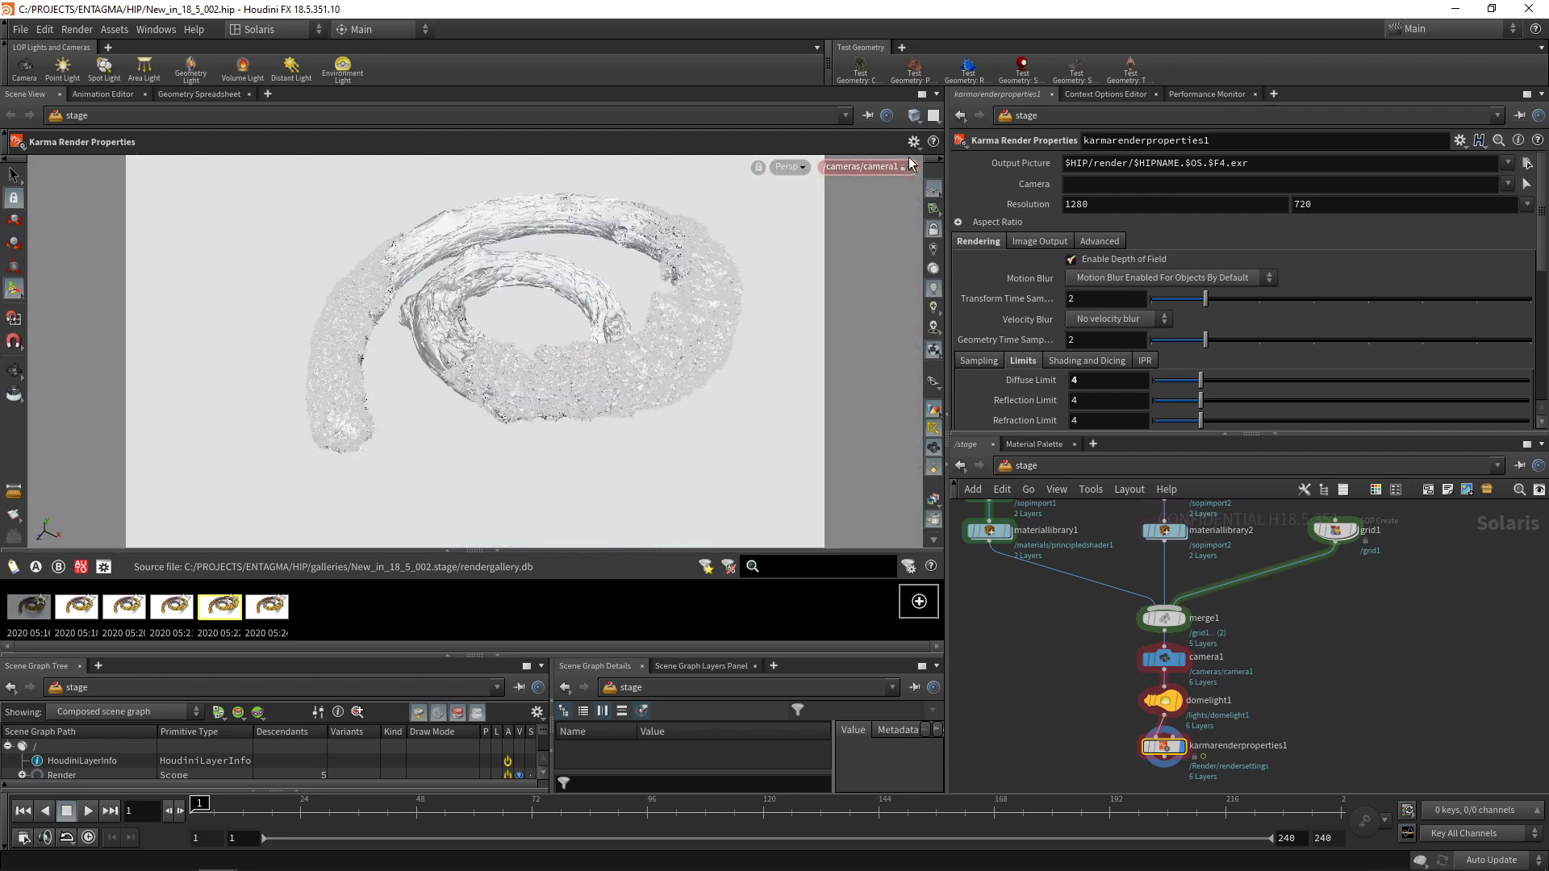
{"action": "left_click", "coordinate": [932, 116]}
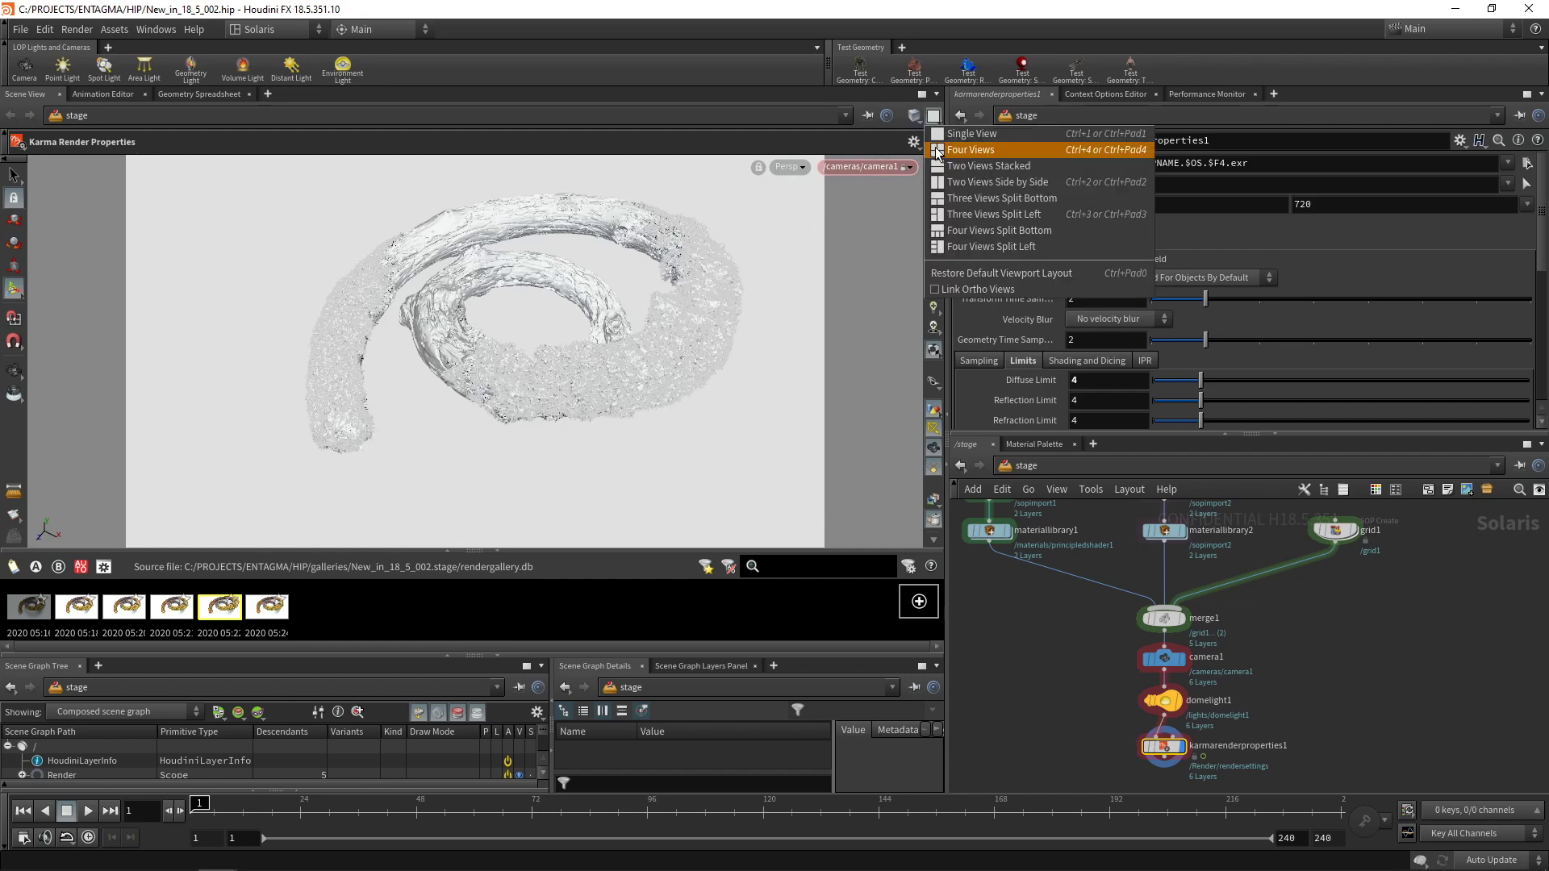
{"action": "left_click", "coordinate": [937, 150]}
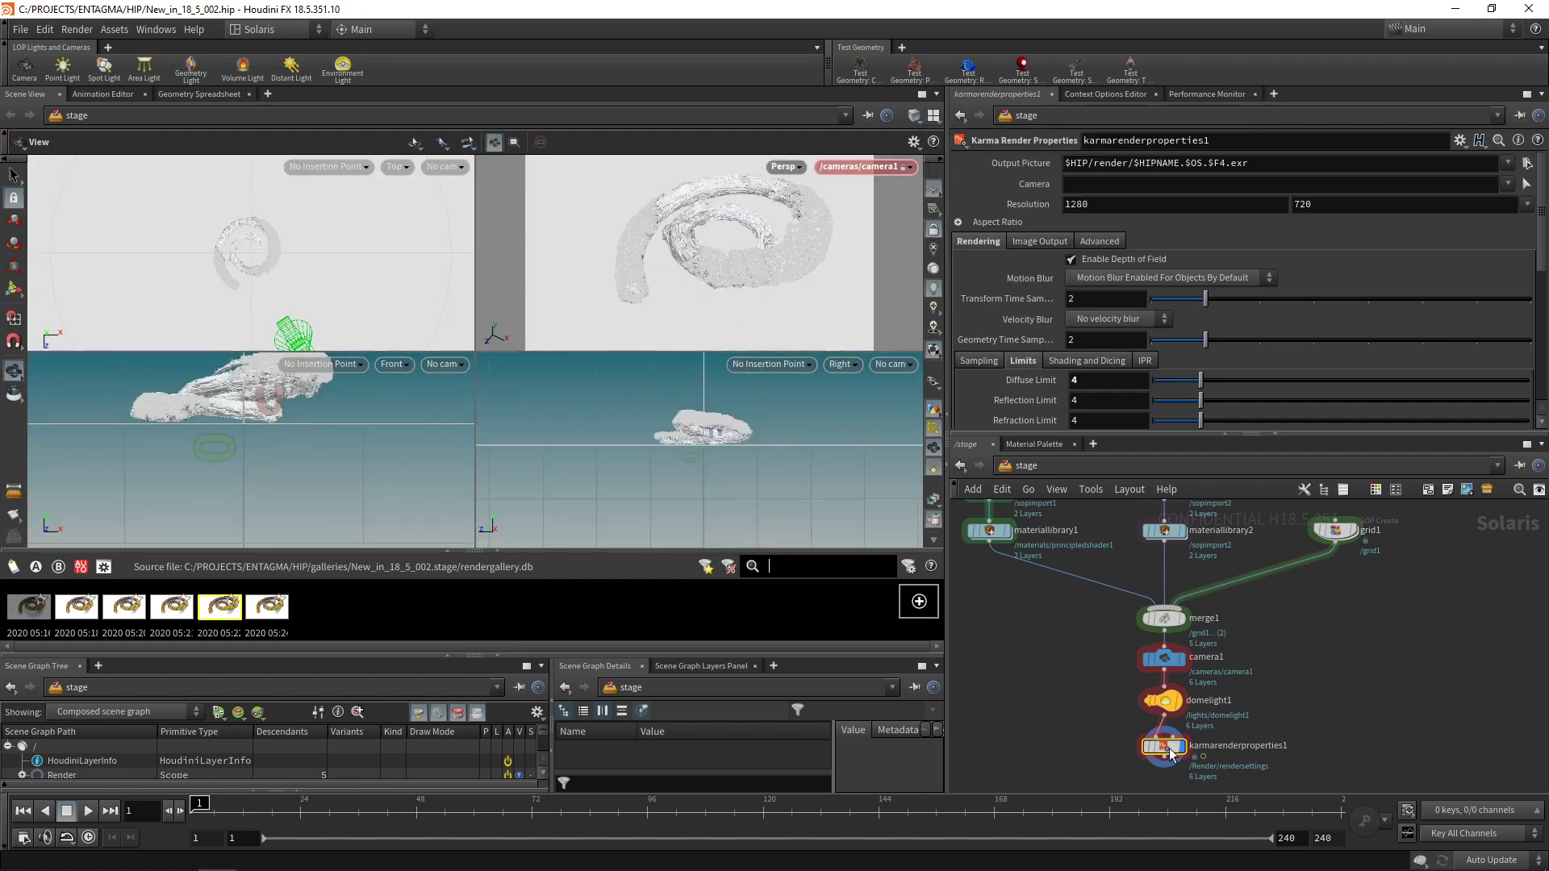
Drag camera1's focus handle onto the log (about 0.63) and raise the F-Stop toward 11
{"action": "left_click", "coordinate": [1164, 657]}
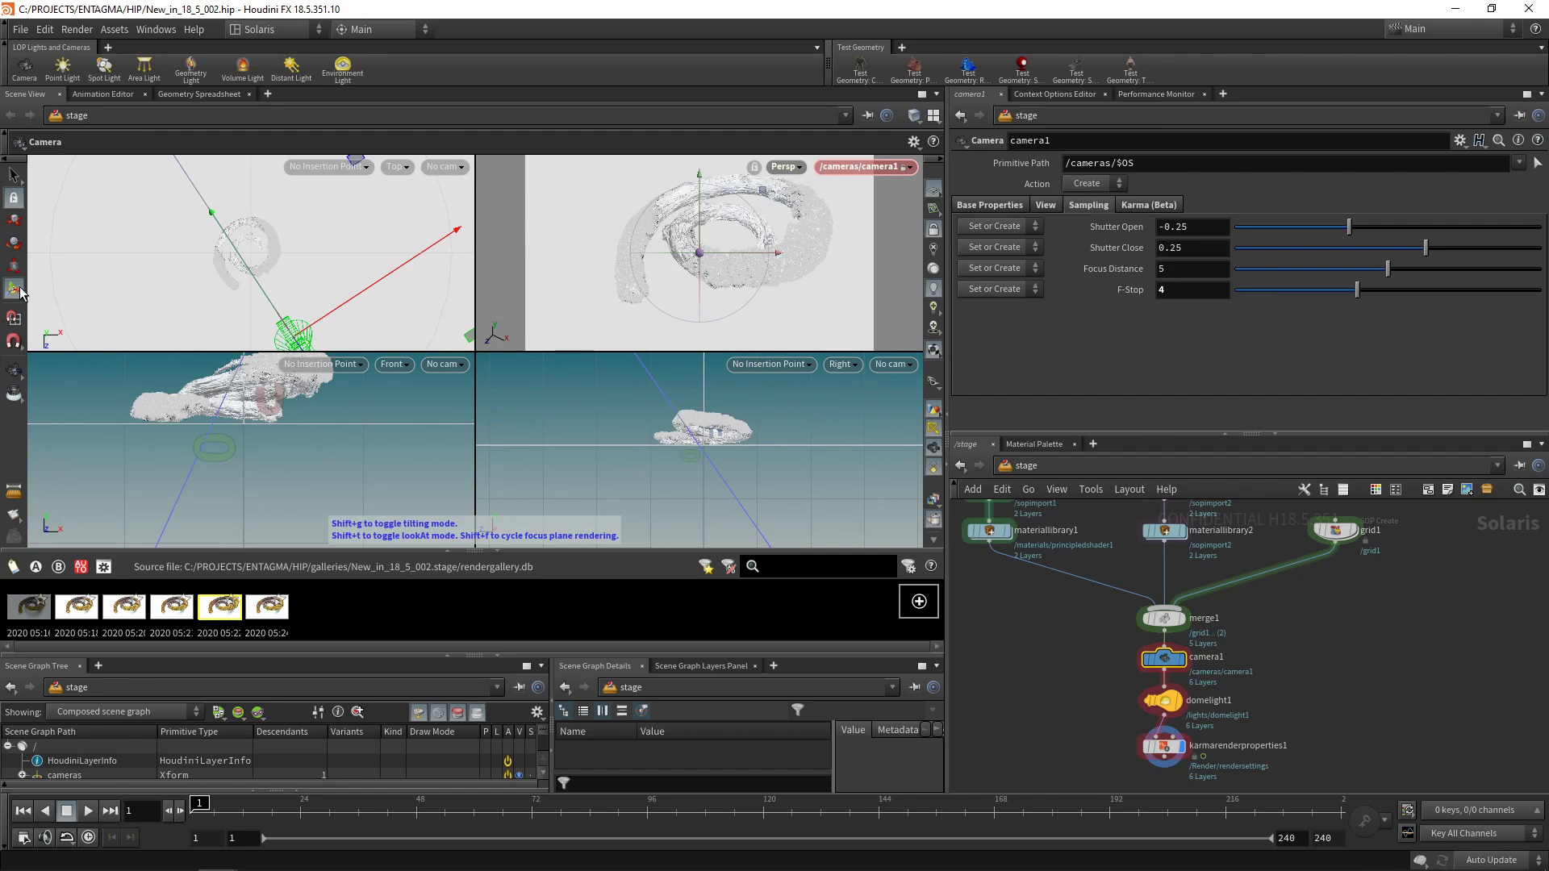
{"action": "scroll", "coordinate": [759, 428], "scroll_direction": "down", "scroll_amount": 5}
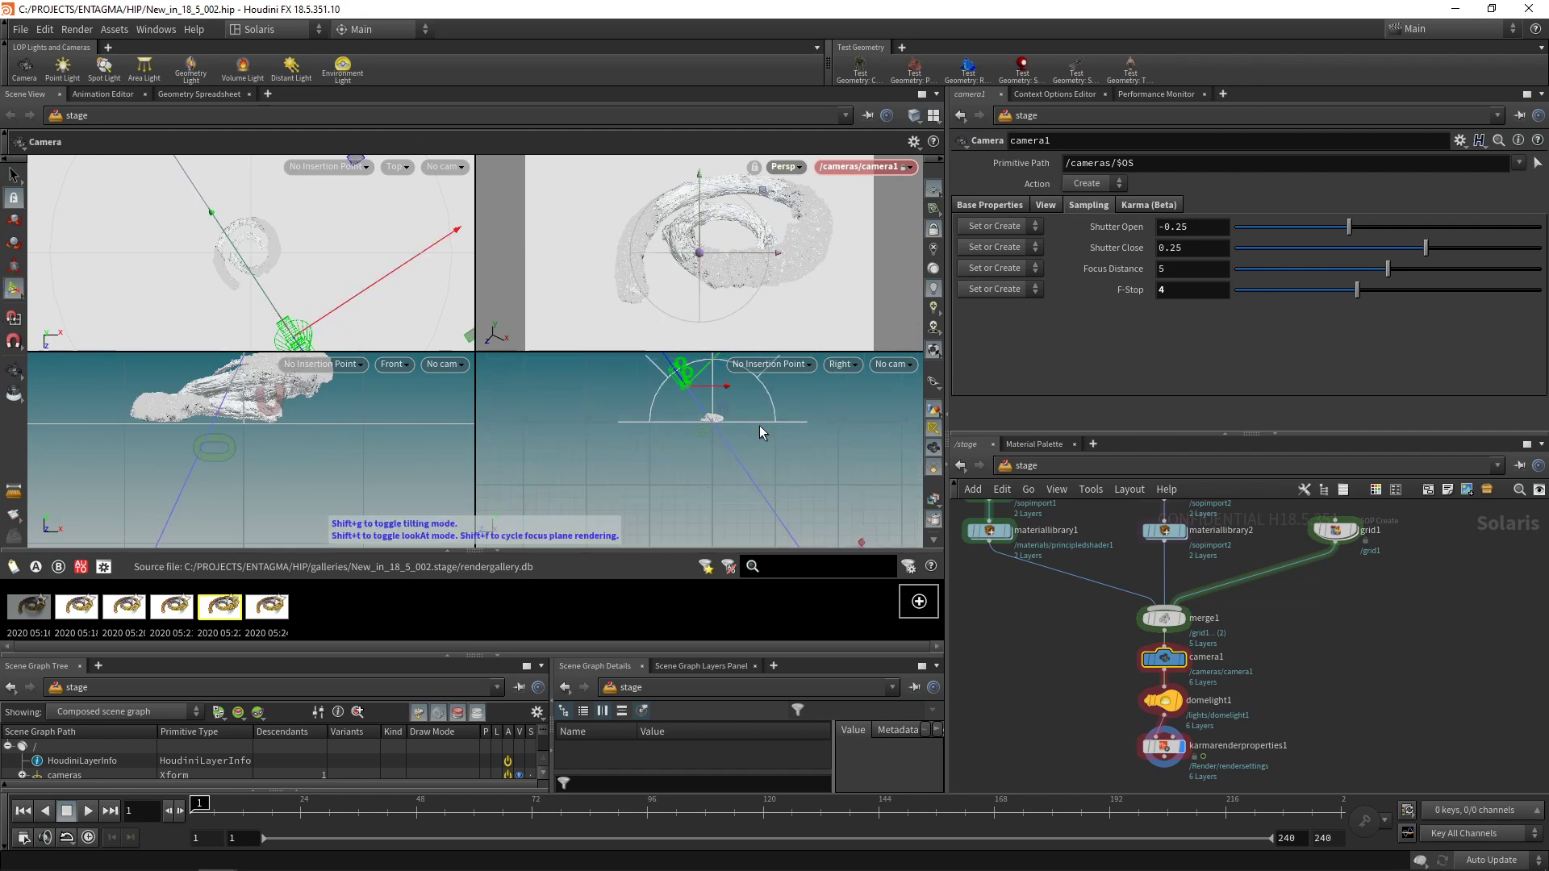
{"action": "key", "text": "Escape"}
{"action": "scroll", "coordinate": [700, 471], "scroll_direction": "down", "scroll_amount": 3}
{"action": "key", "text": "Return"}
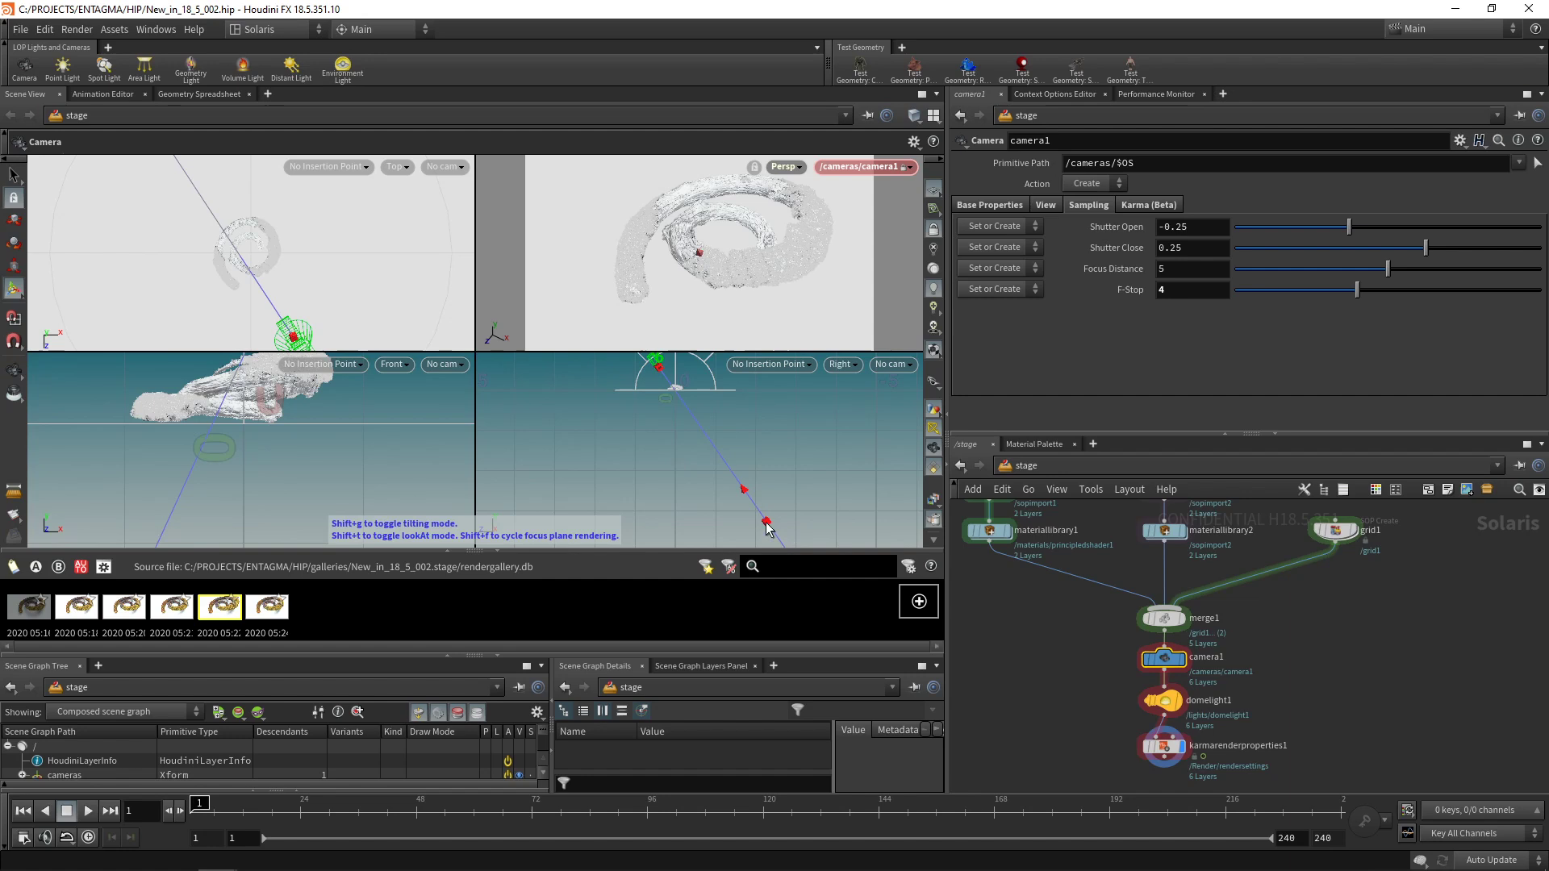
{"action": "left_click_drag", "start_coordinate": [716, 460], "coordinate": [688, 413]}
{"action": "key", "text": "Escape"}
{"action": "key", "text": "Return"}
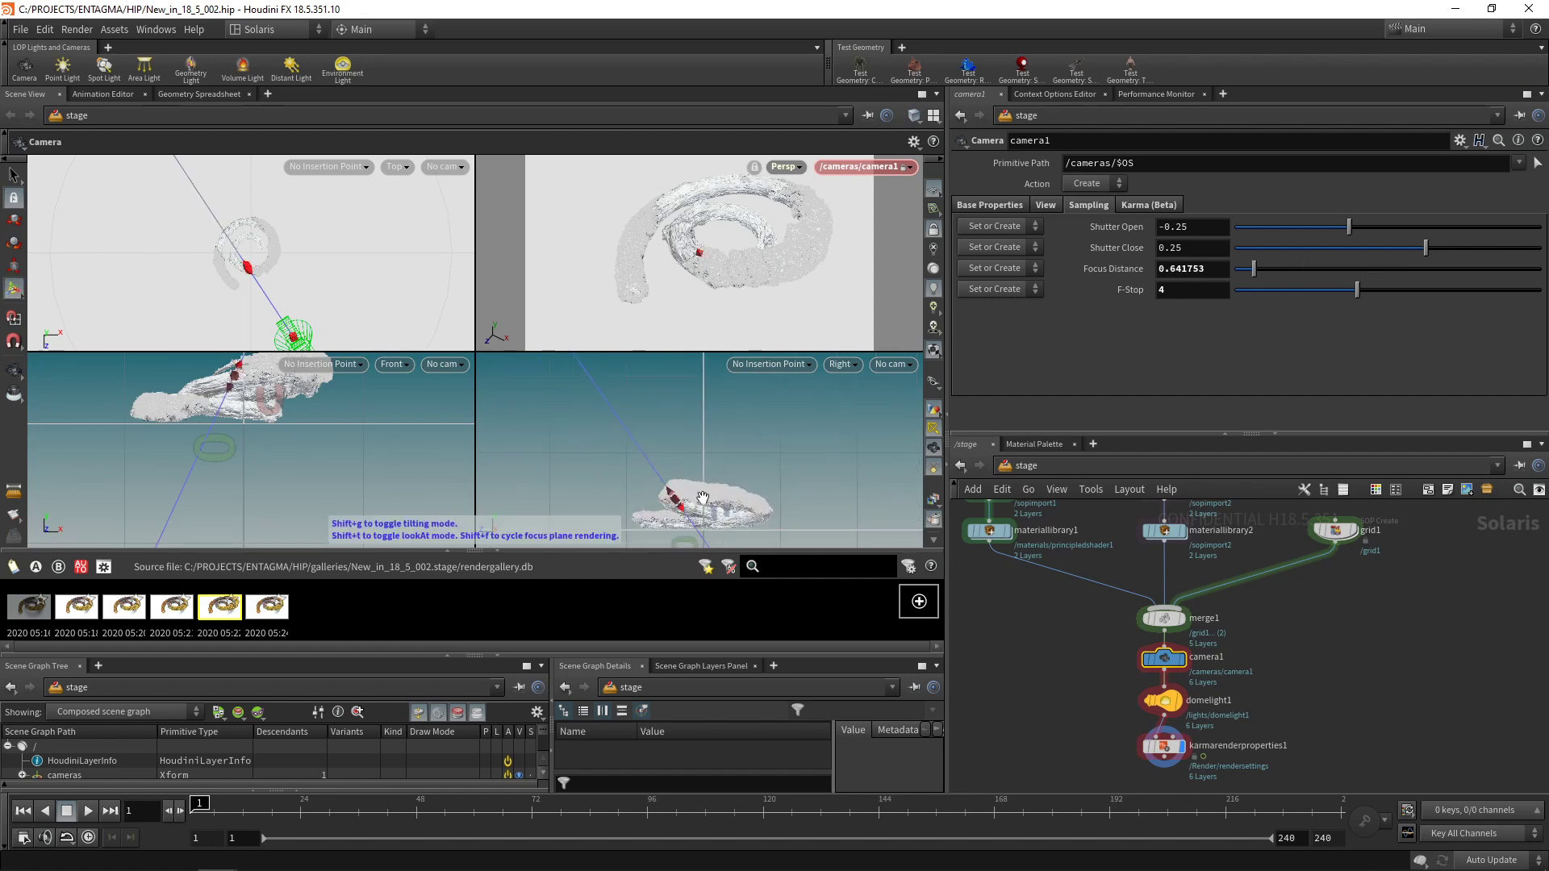
{"action": "key", "text": "Escape"}
{"action": "scroll", "coordinate": [702, 391], "scroll_direction": "down", "scroll_amount": 3}
{"action": "scroll", "coordinate": [702, 392], "scroll_direction": "up", "scroll_amount": 5}
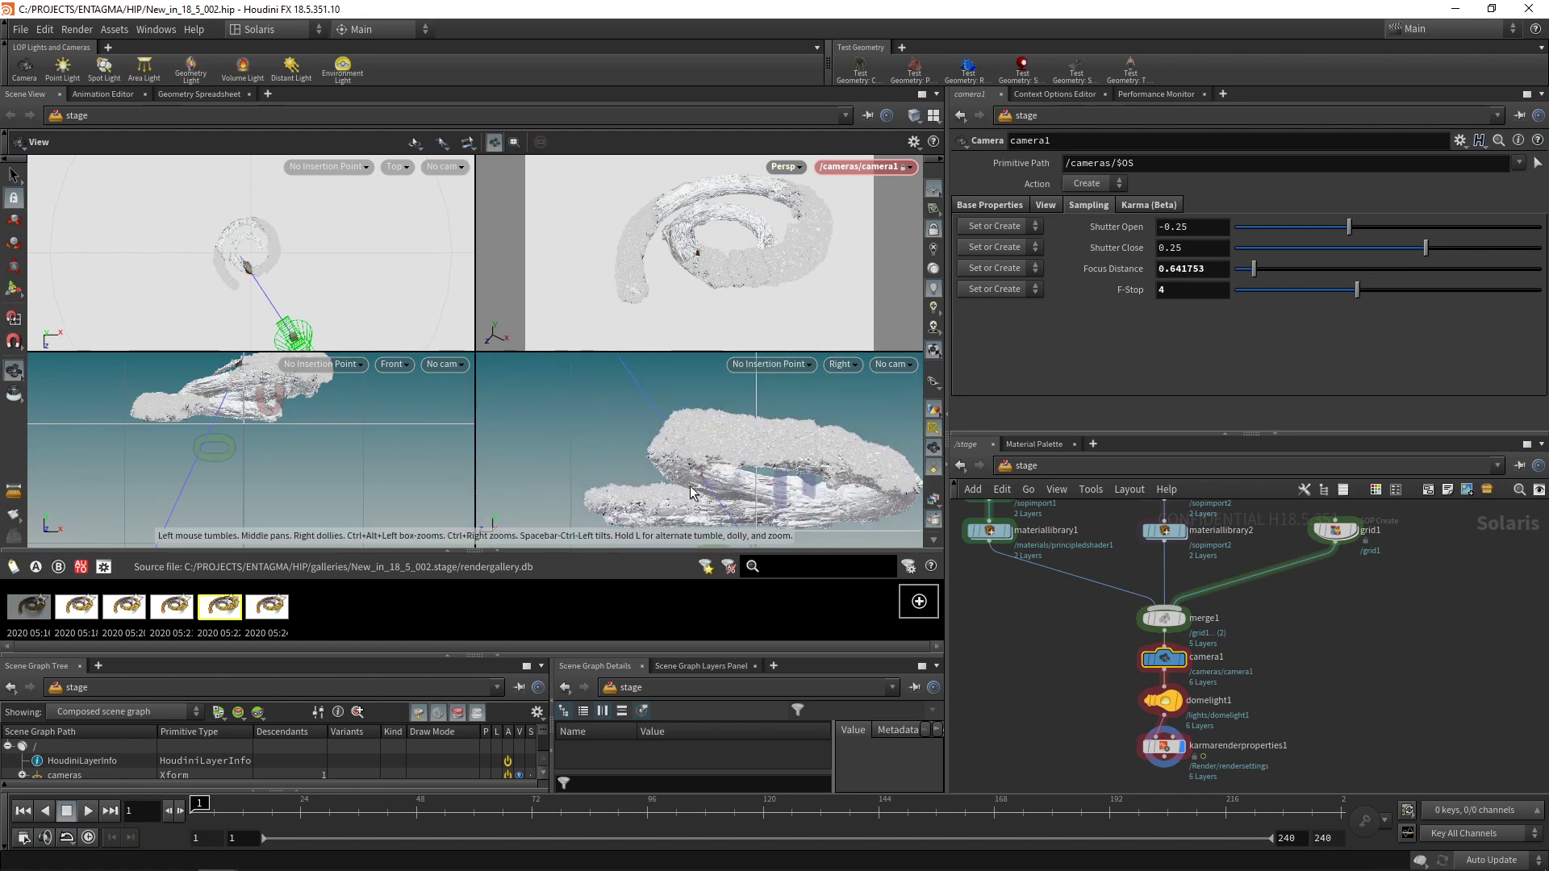
{"action": "key", "text": "Return"}
{"action": "left_click_drag", "start_coordinate": [696, 463], "coordinate": [707, 487]}
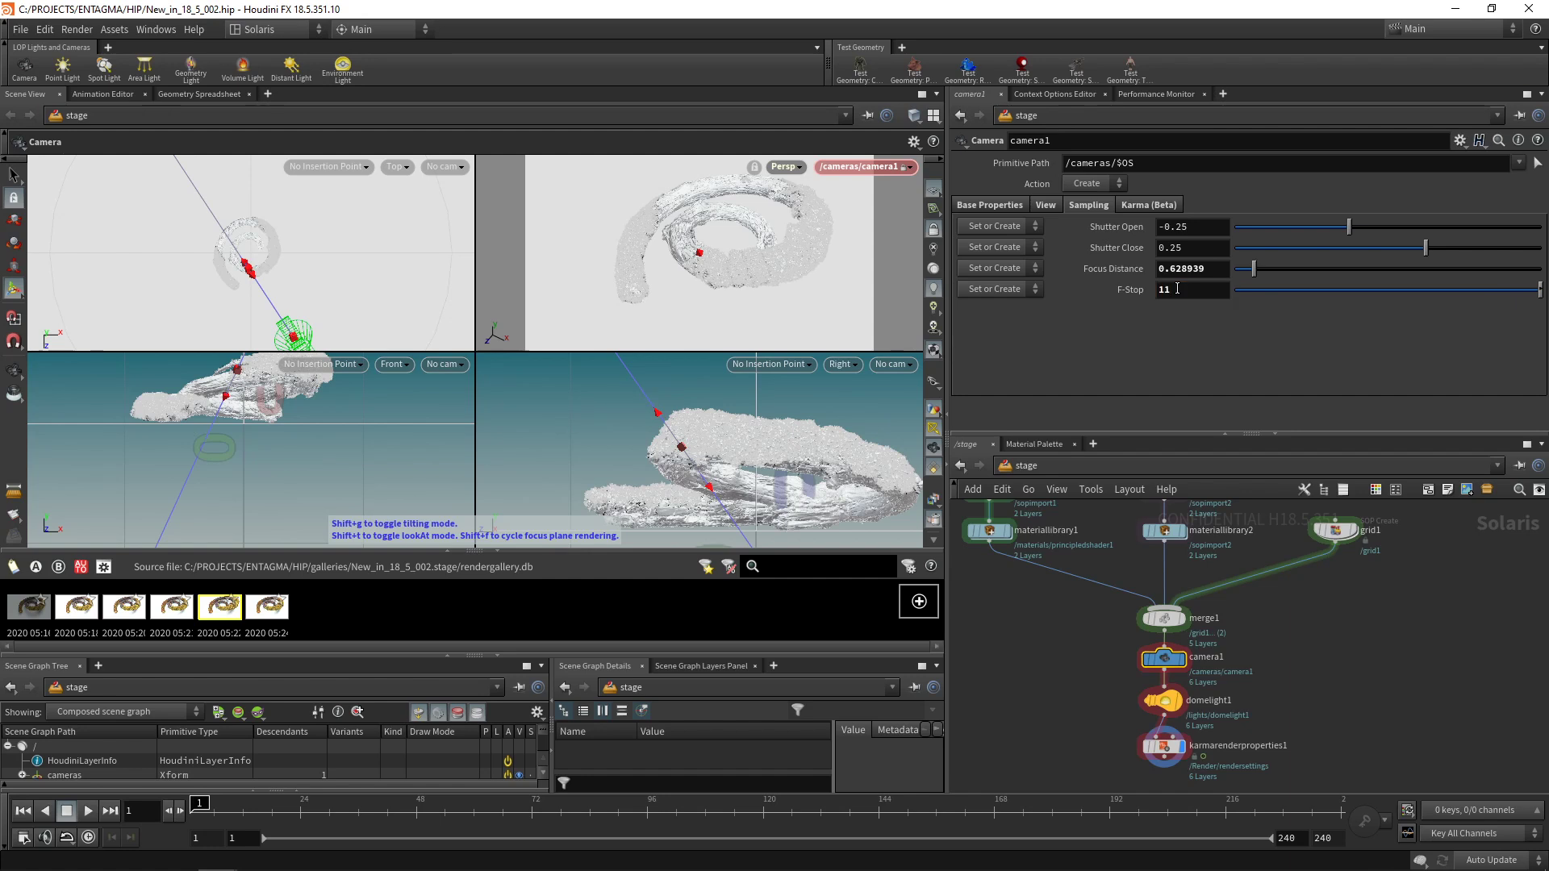
Switch to a single large perspective viewport and drag the divider down to shrink the render gallery
{"action": "left_click", "coordinate": [933, 115]}
{"action": "left_click", "coordinate": [933, 139]}
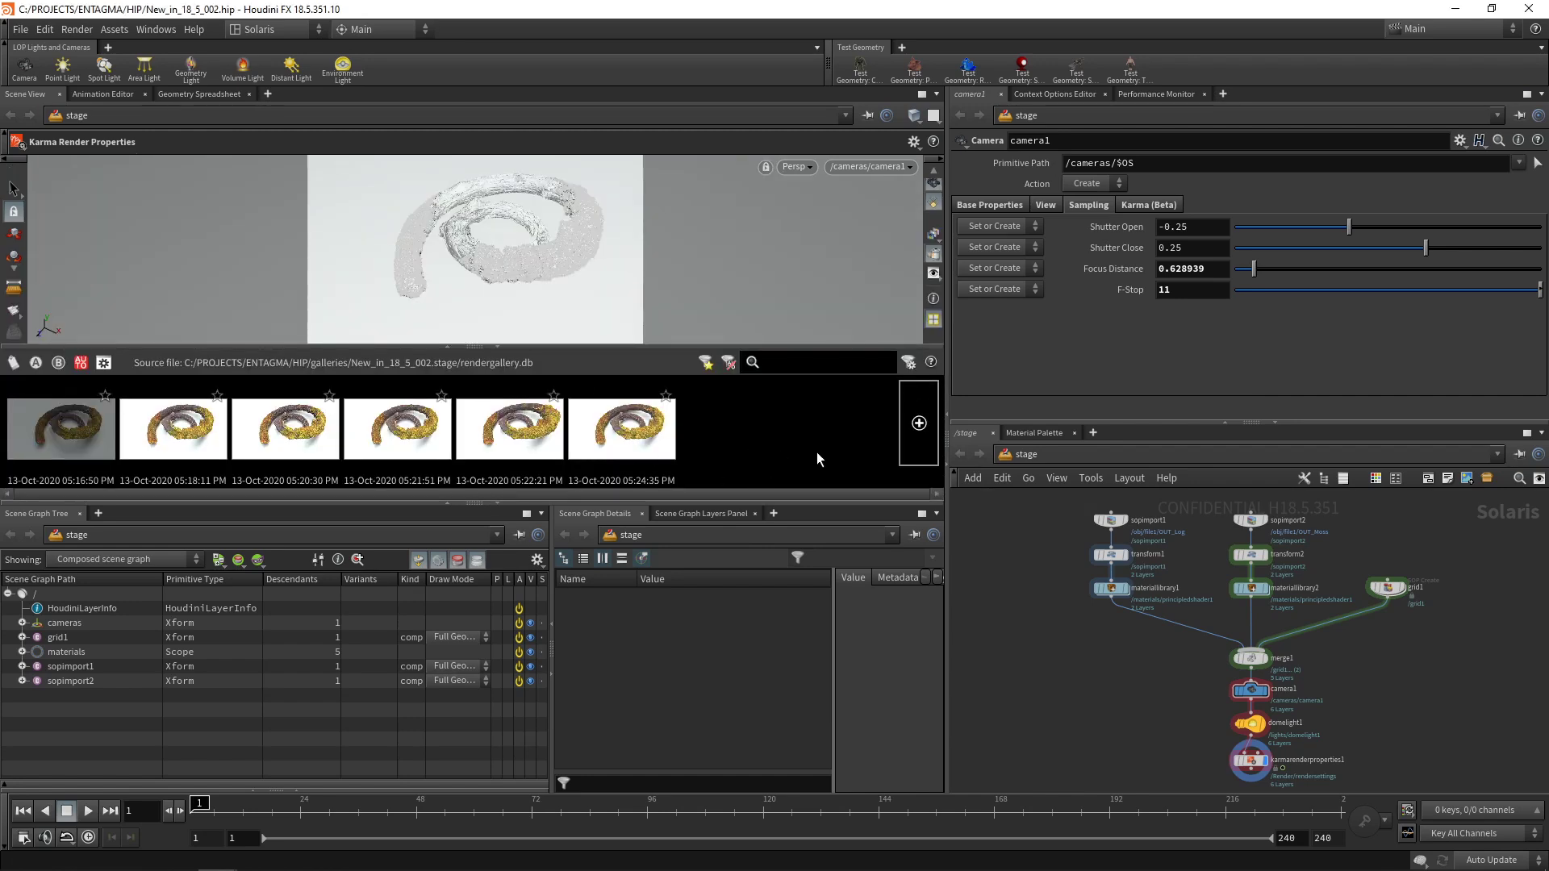
{"action": "left_click_drag", "start_coordinate": [472, 507], "coordinate": [347, 615]}
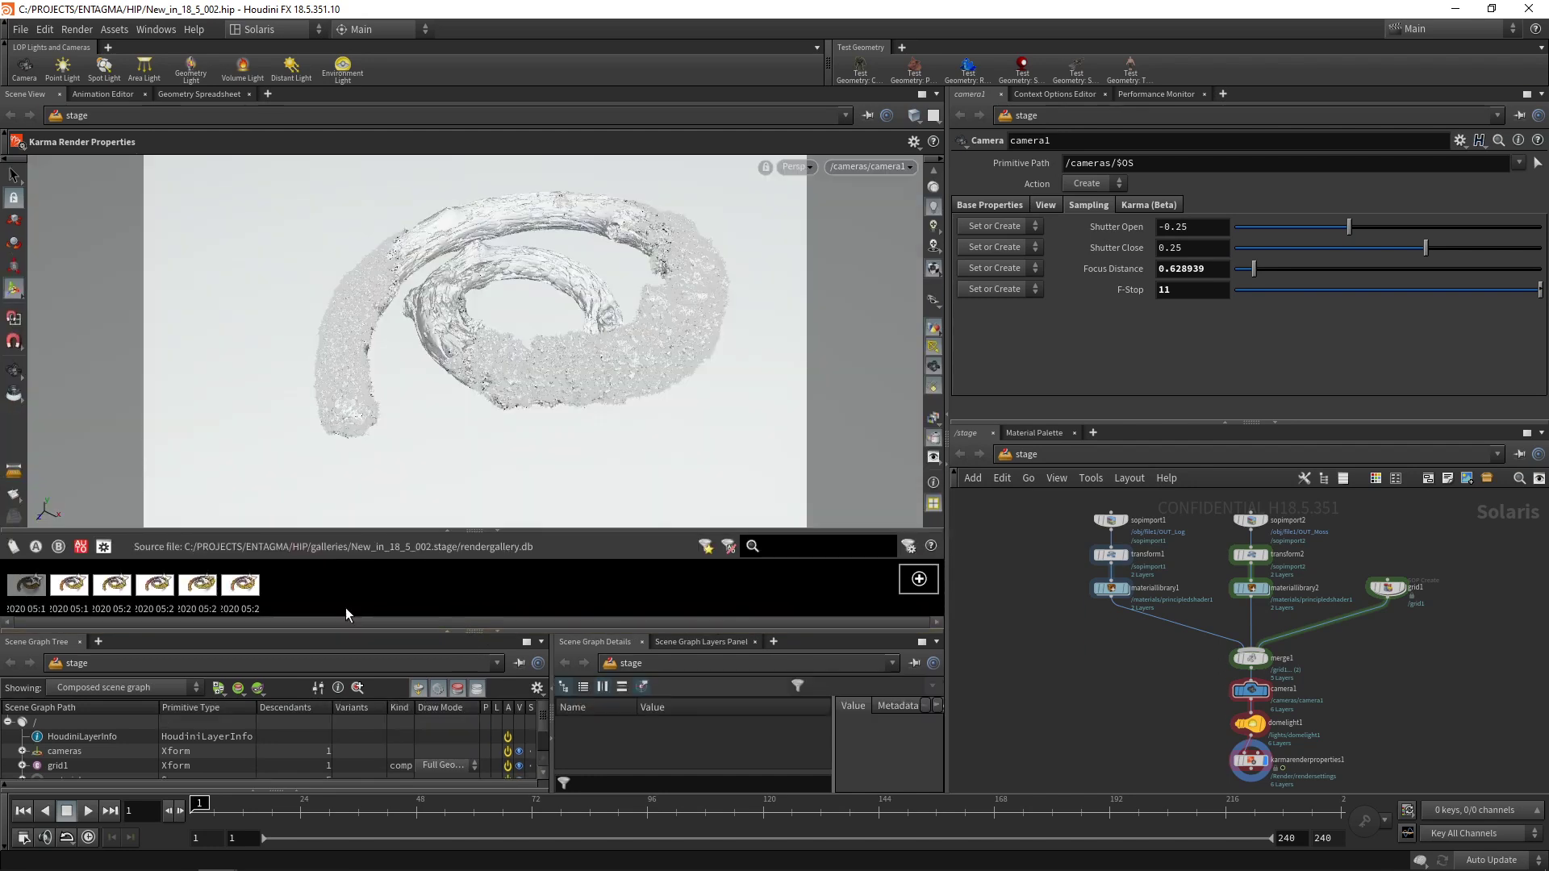
Preview the log with Karma (Beta) in the viewport and adjust camera1's F-Stop, settling on 4
{"action": "left_click", "coordinate": [807, 168]}
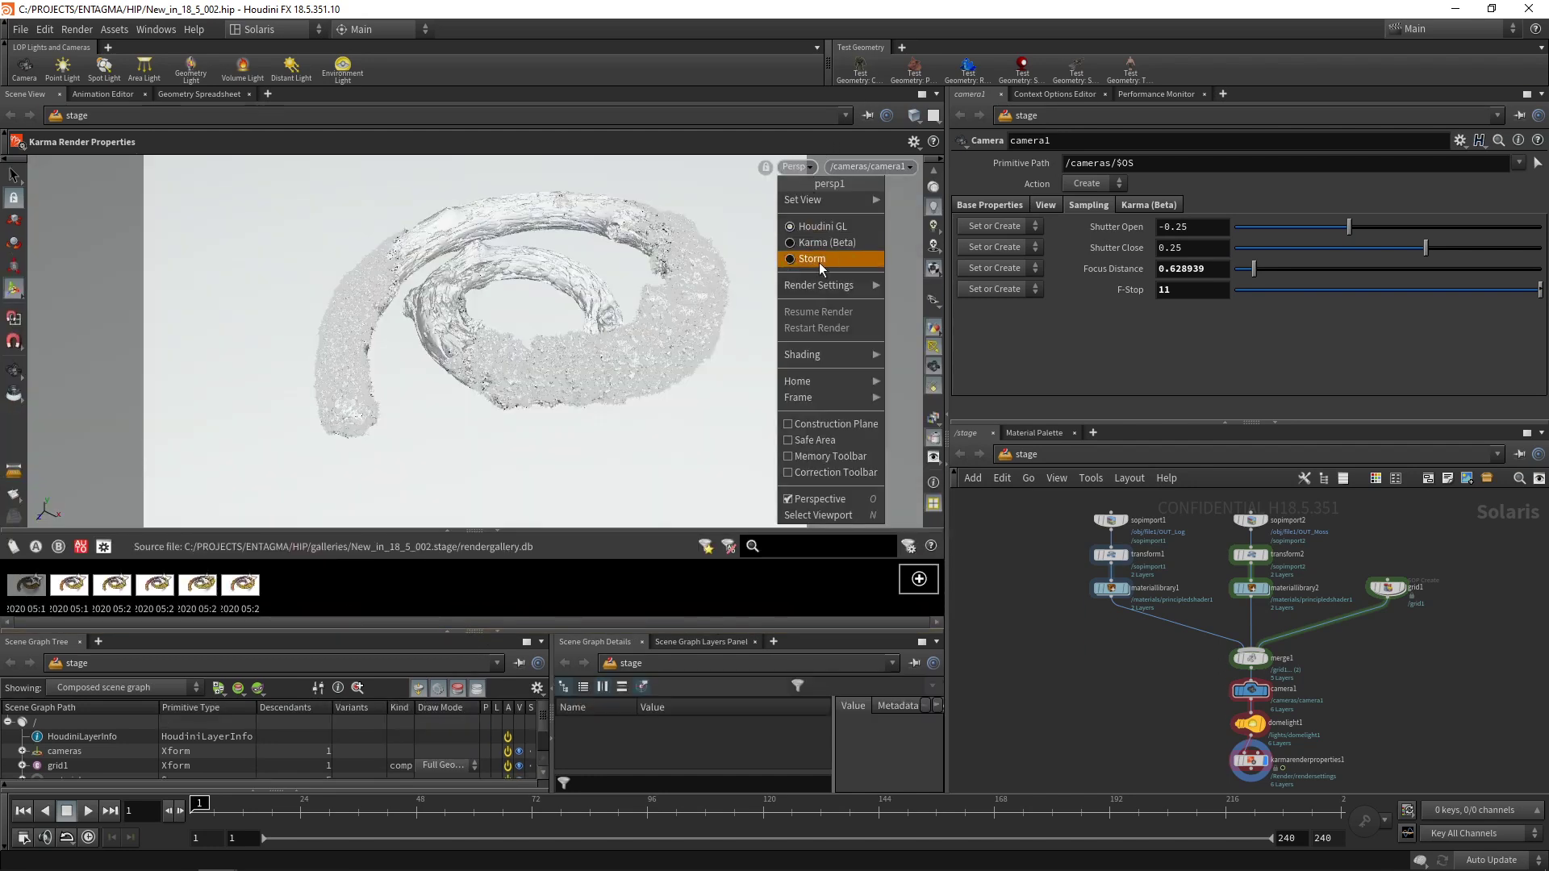
{"action": "left_click", "coordinate": [819, 246]}
{"action": "left_click", "coordinate": [1188, 290]}
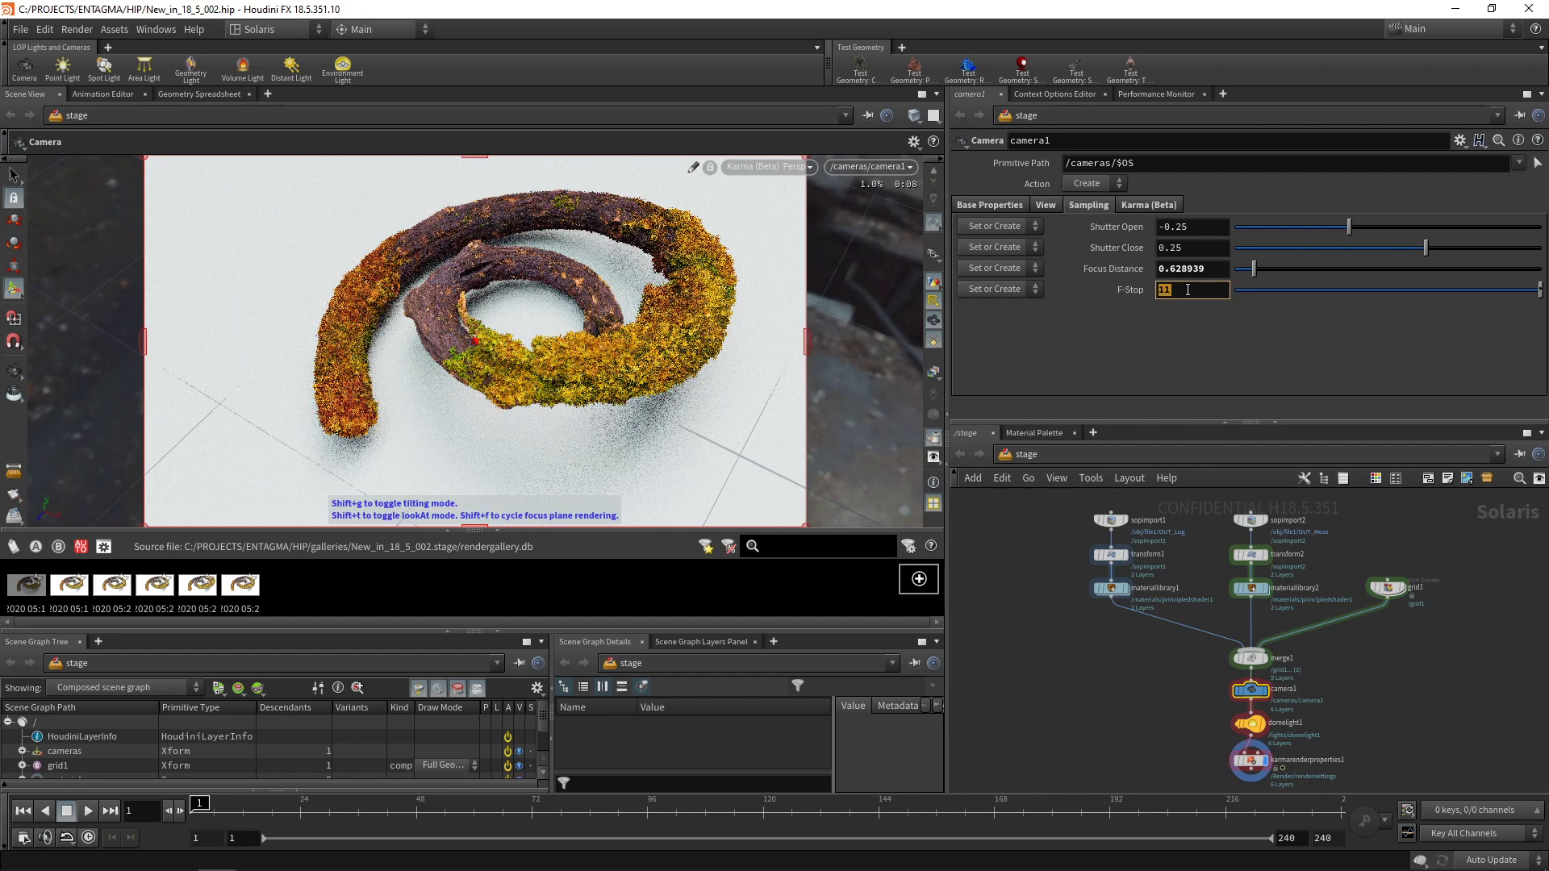
{"action": "type", "text": "5"}
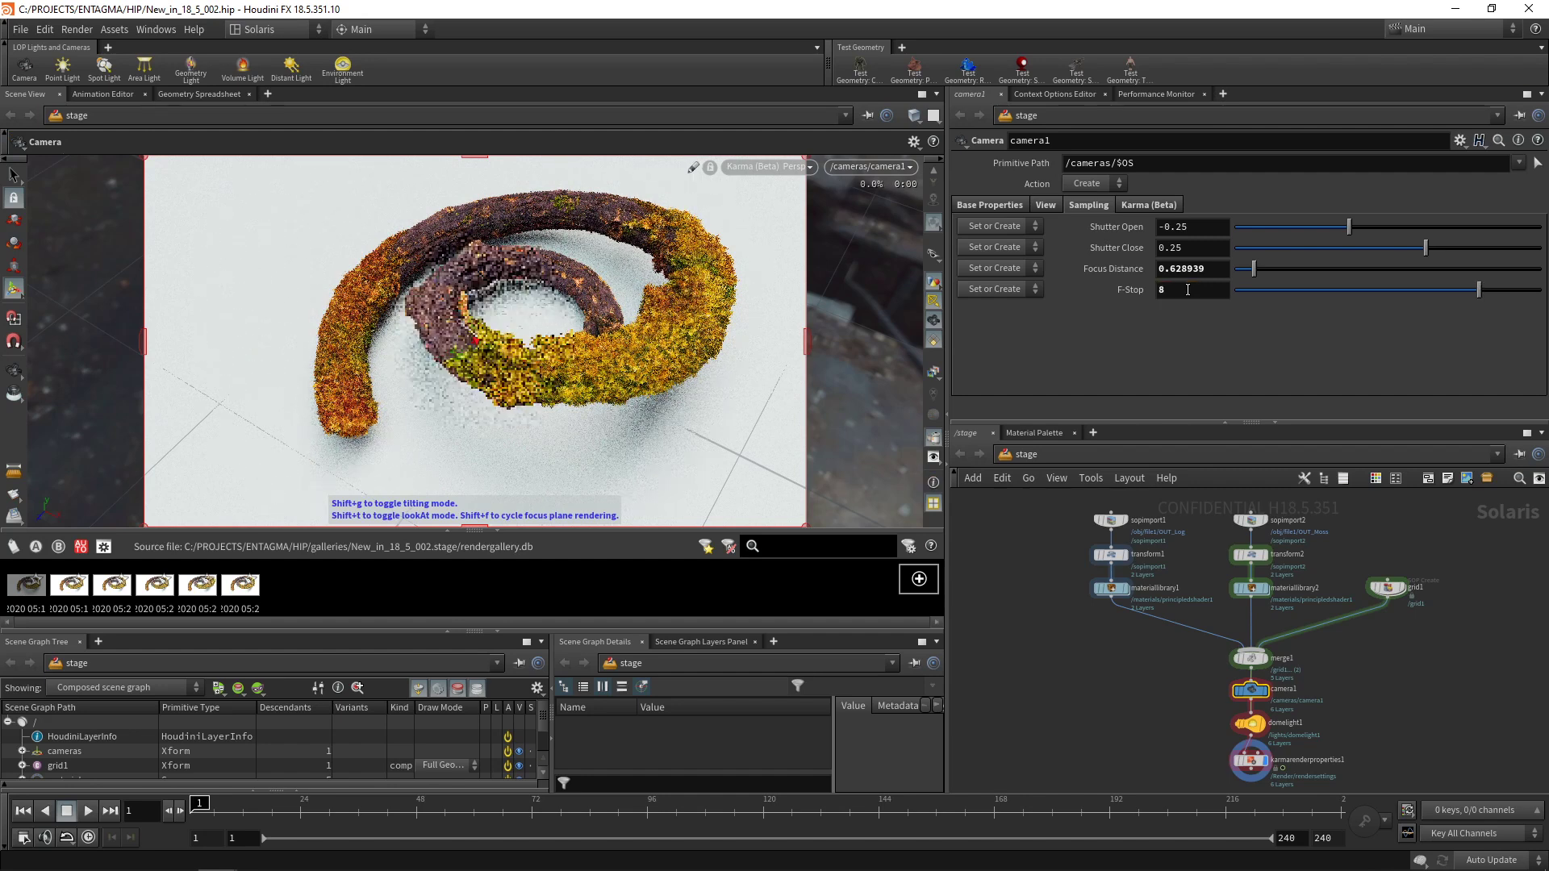
{"action": "key", "text": "Return"}
{"action": "scroll", "coordinate": [1187, 289], "scroll_direction": "down", "scroll_amount": 1}
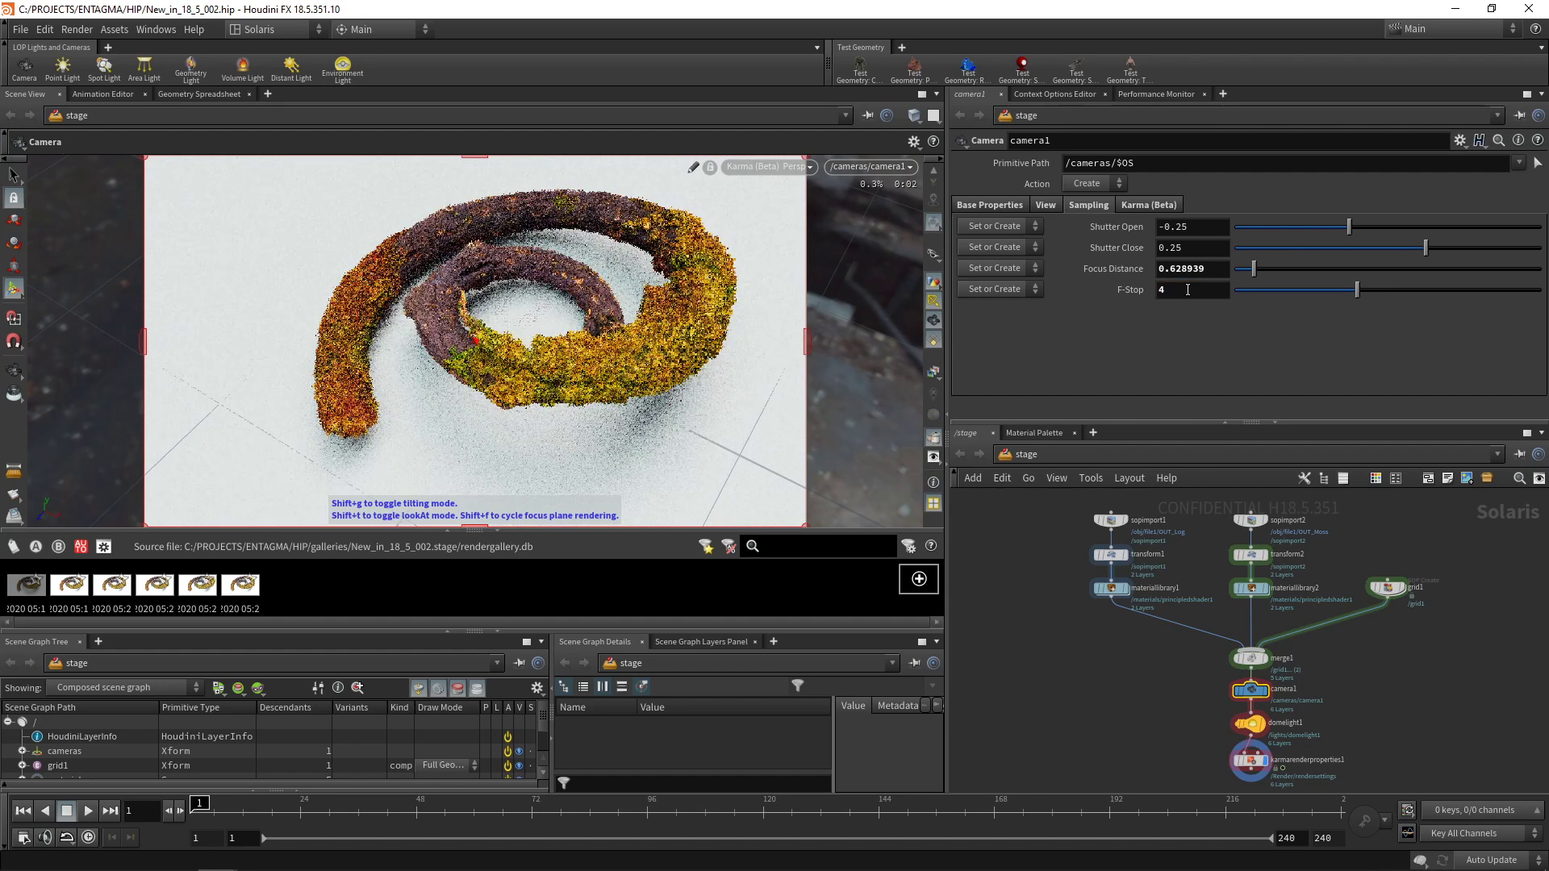
{"action": "scroll", "coordinate": [1187, 290], "scroll_direction": "down", "scroll_amount": 3}
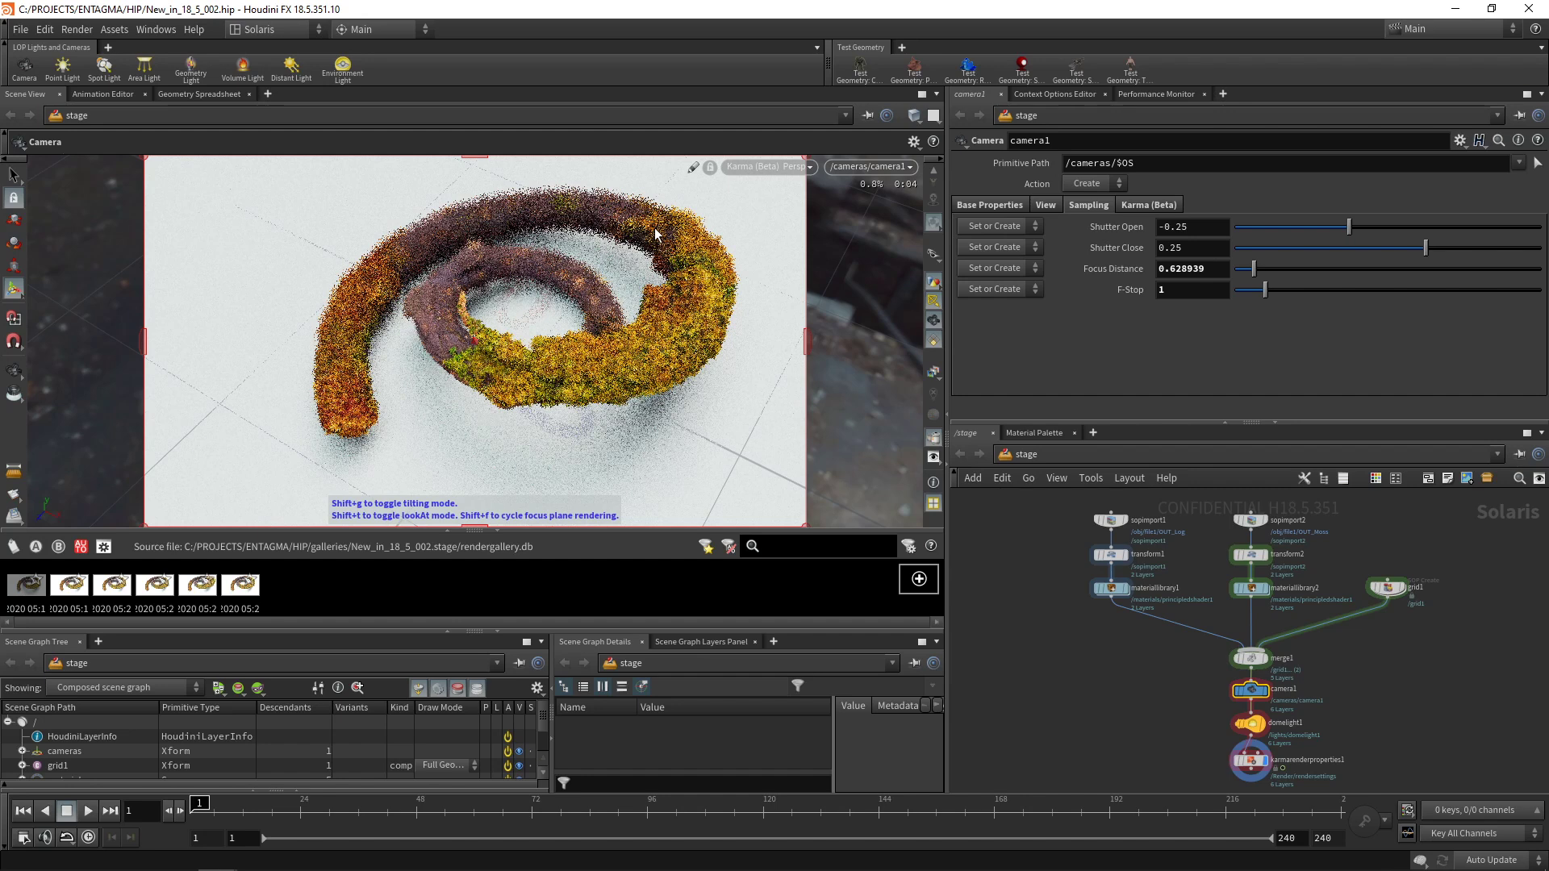
{"action": "scroll", "coordinate": [1181, 292], "scroll_direction": "up", "scroll_amount": 3}
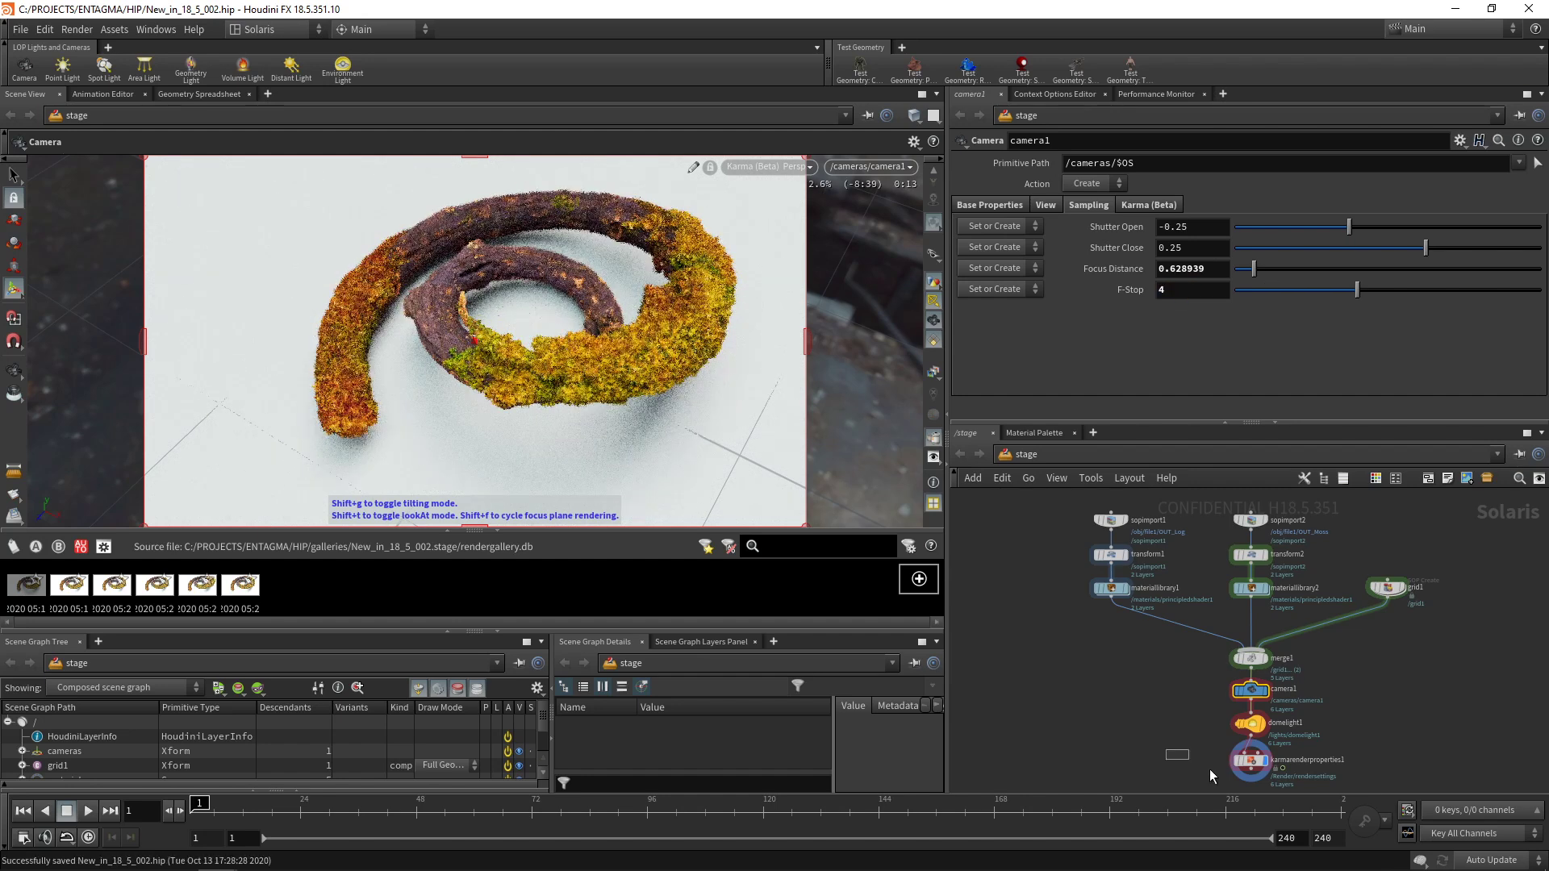
Save the scene with karmarenderproperties1 selected and review its Karma sampling settings
{"action": "left_click", "coordinate": [1250, 760]}
{"action": "key", "text": "ctrl+s"}
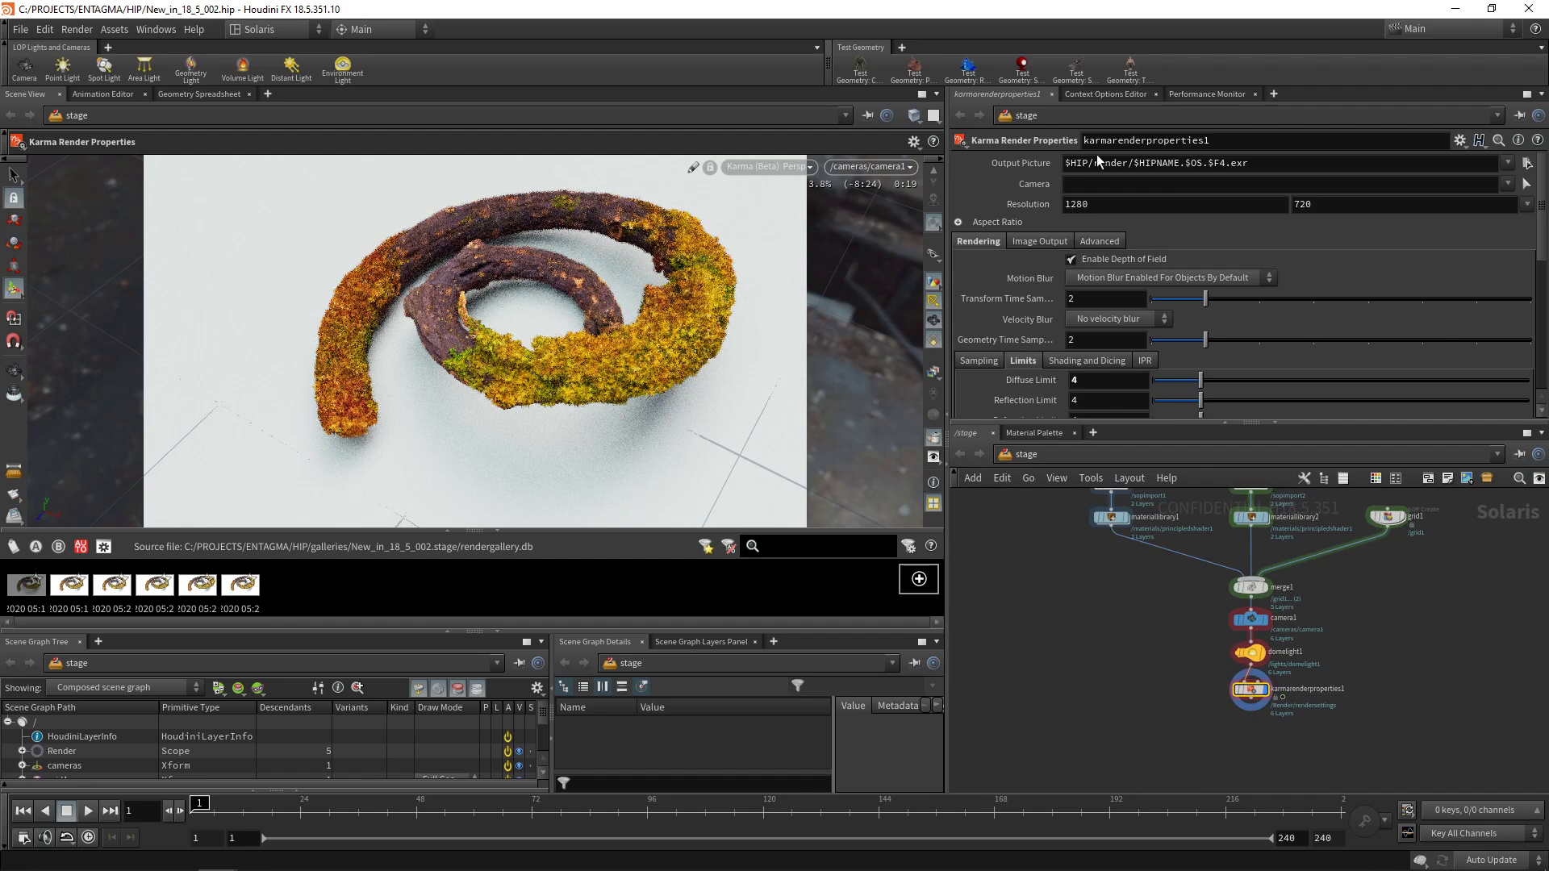
{"action": "left_click", "coordinate": [980, 360]}
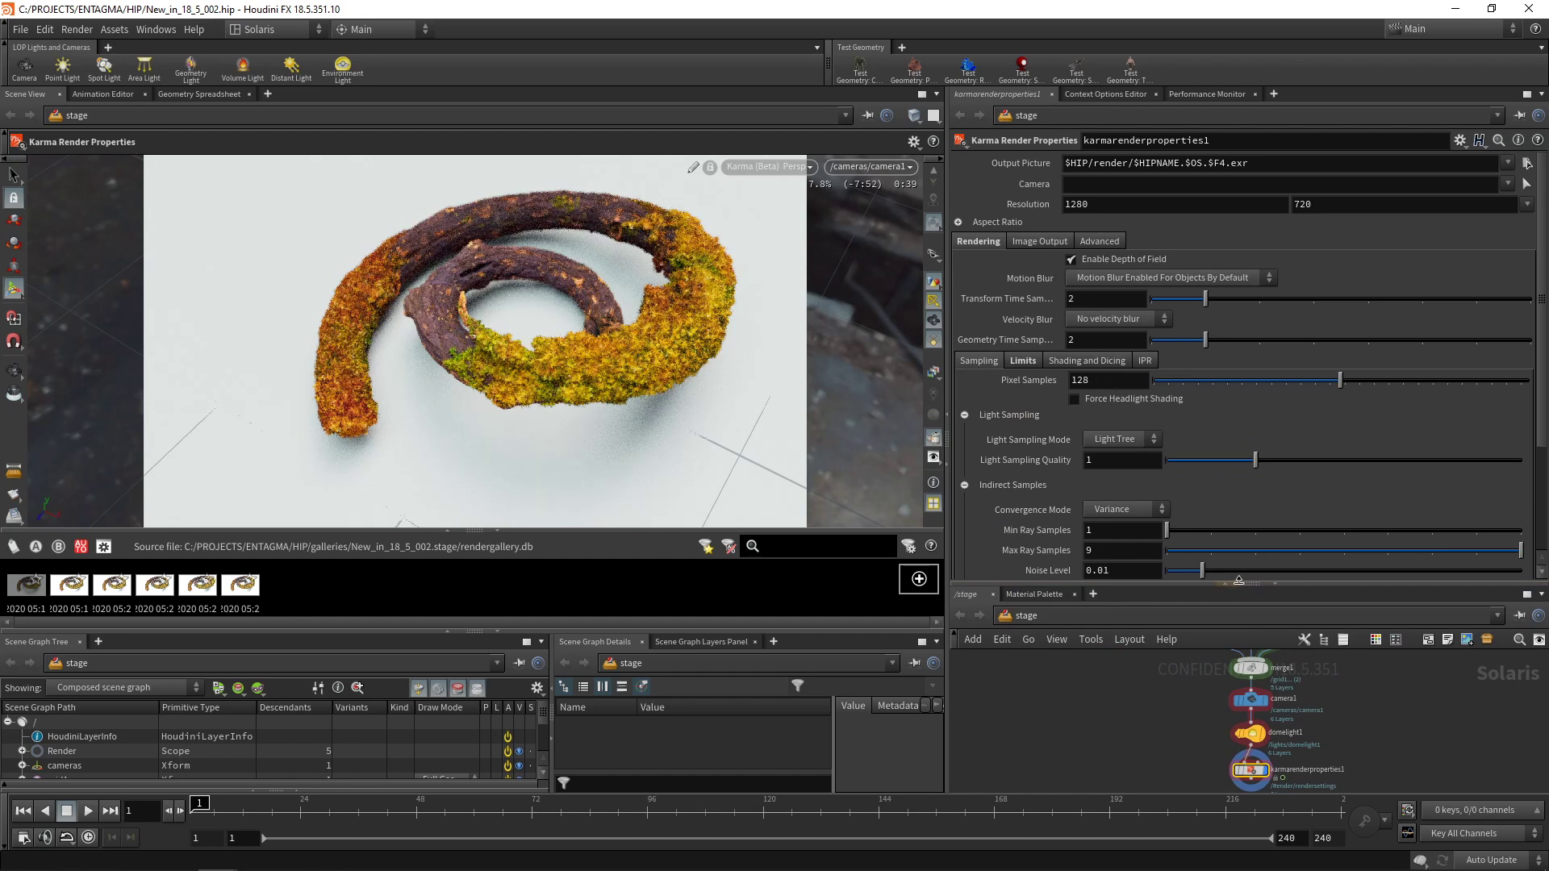
Add a karma1 render node below karmarenderproperties1 by searching 'kar' in the network
{"action": "left_click_drag", "start_coordinate": [1239, 581], "coordinate": [1239, 438]}
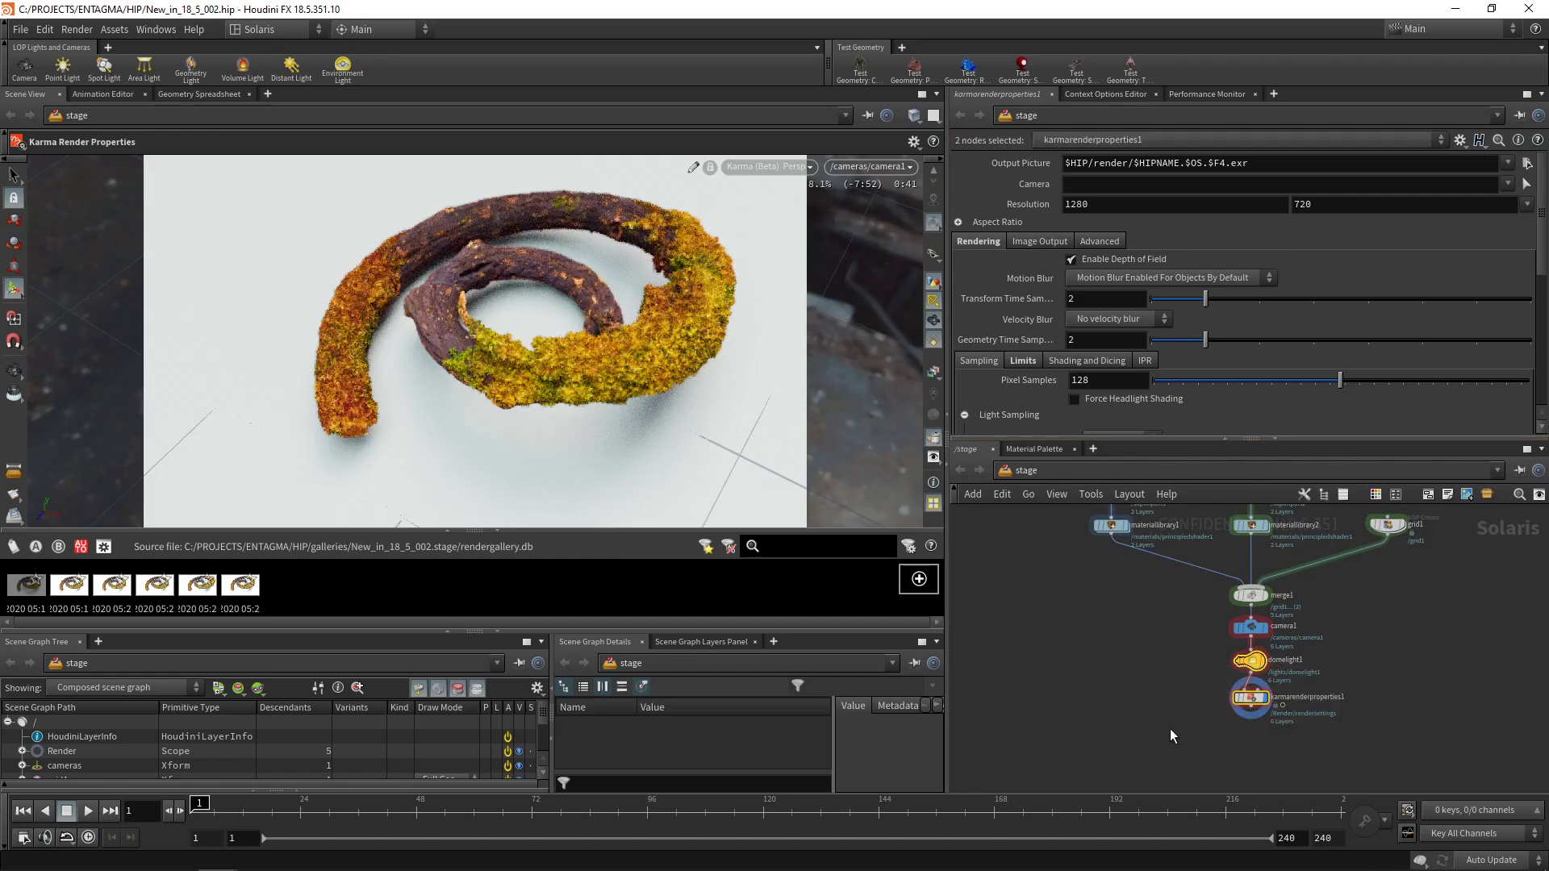
{"action": "key", "text": "Tab"}
{"action": "type", "text": "kar"}
{"action": "key", "text": "Return"}
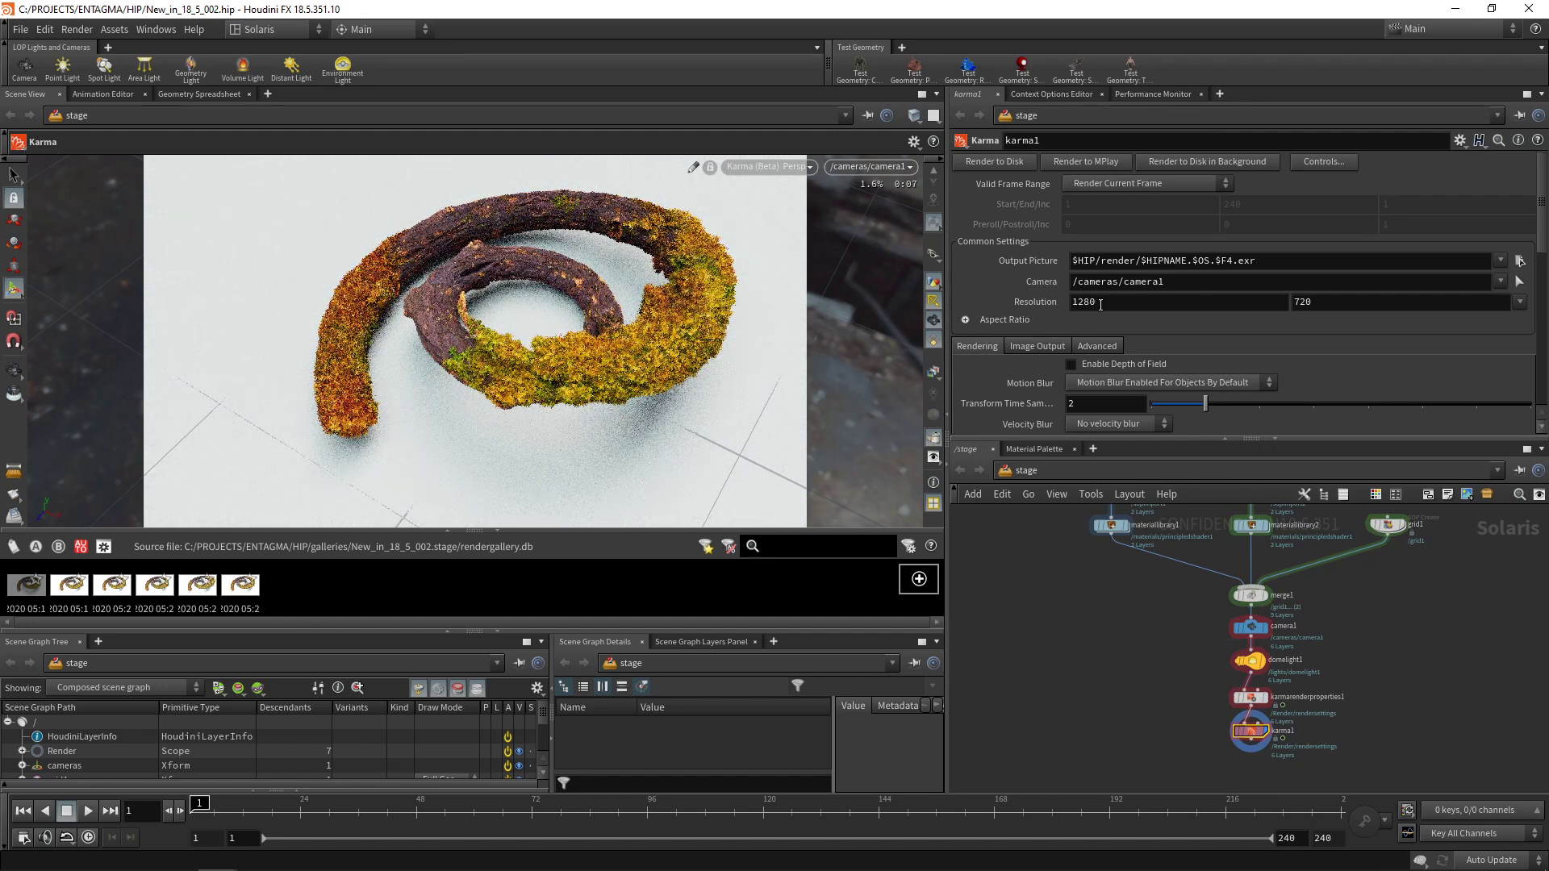
Select karma1 and set its render resolution to 1920×1080
{"action": "left_click", "coordinate": [1251, 697]}
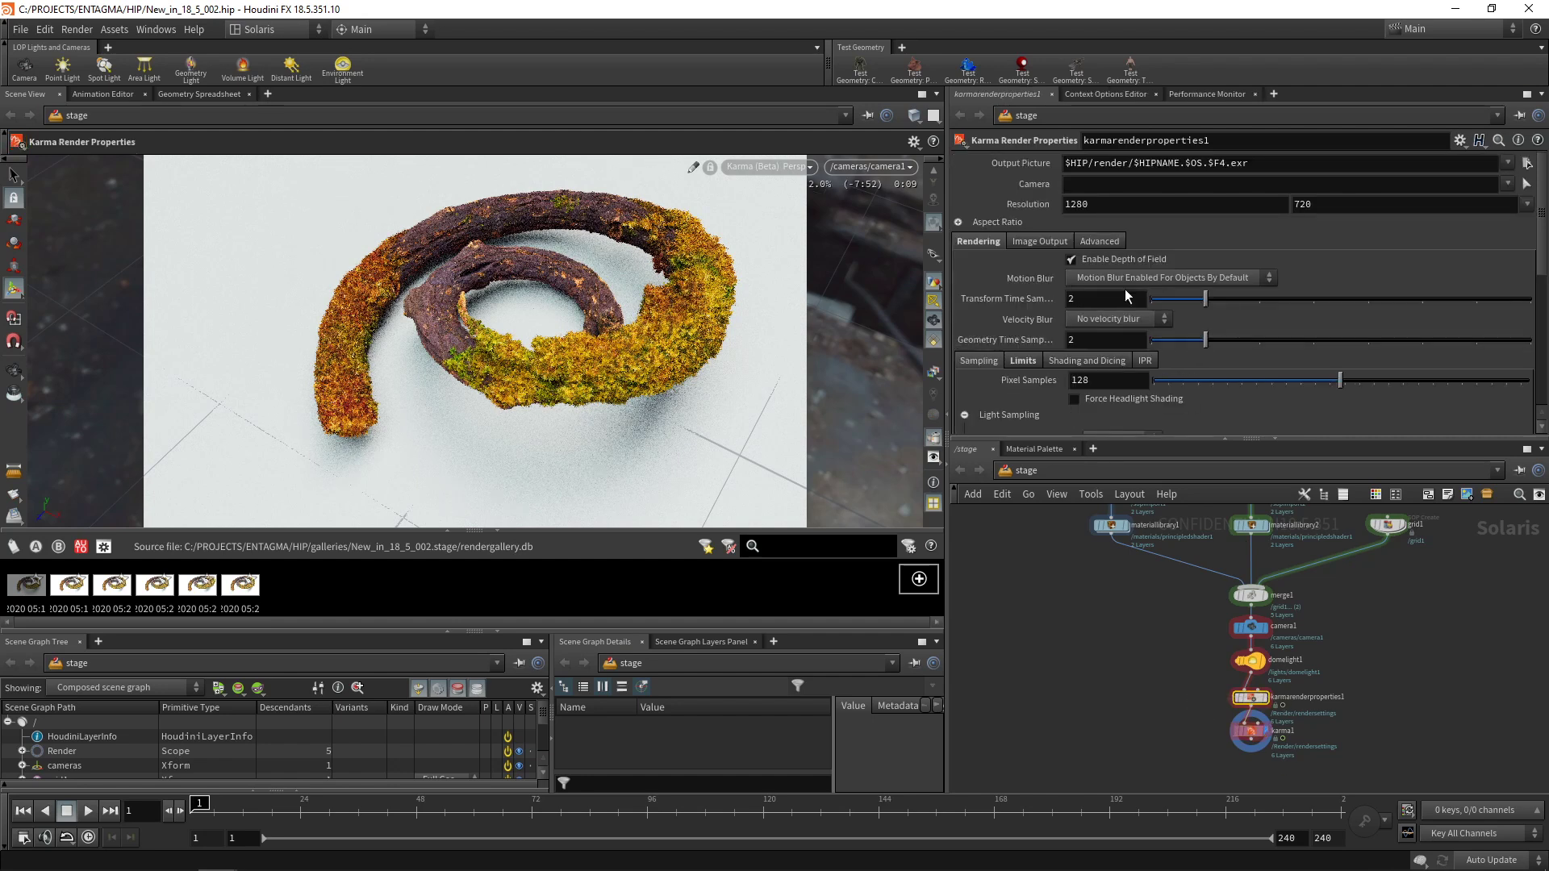
{"action": "left_click_drag", "start_coordinate": [1301, 748], "coordinate": [1302, 750]}
{"action": "left_click", "coordinate": [1108, 303]}
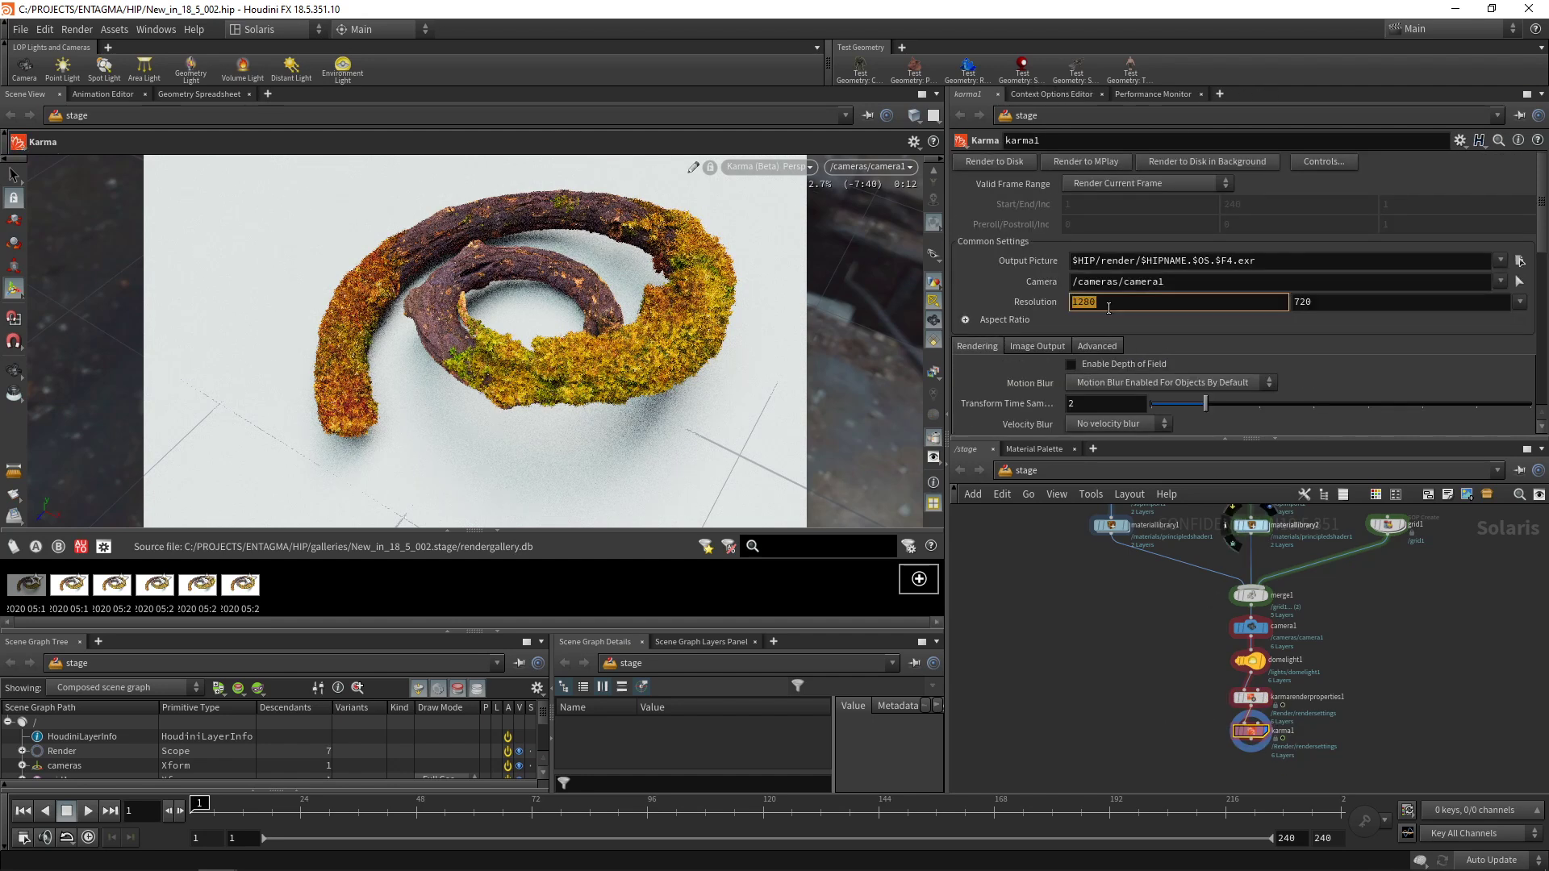
{"action": "type", "text": "1920"}
{"action": "key", "text": "Tab"}
{"action": "type", "text": "1080"}
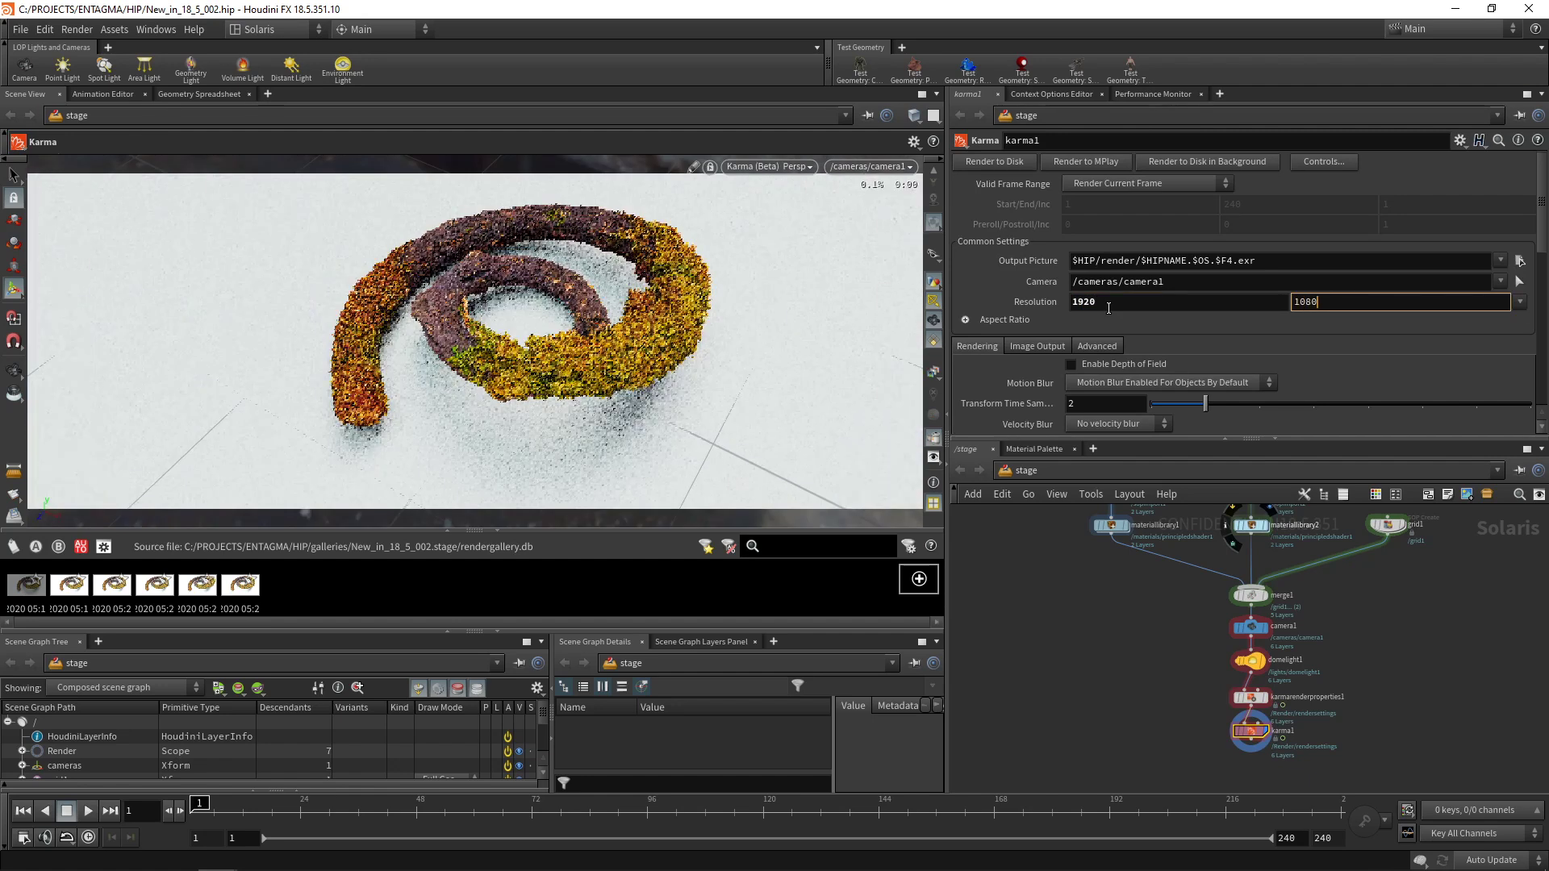
{"action": "key", "text": "Return"}
{"action": "scroll", "coordinate": [1077, 266], "scroll_direction": "down", "scroll_amount": 3}
Enable depth of field, set the Diffuse Limit to 4, and save the scene
{"action": "left_click", "coordinate": [1072, 259]}
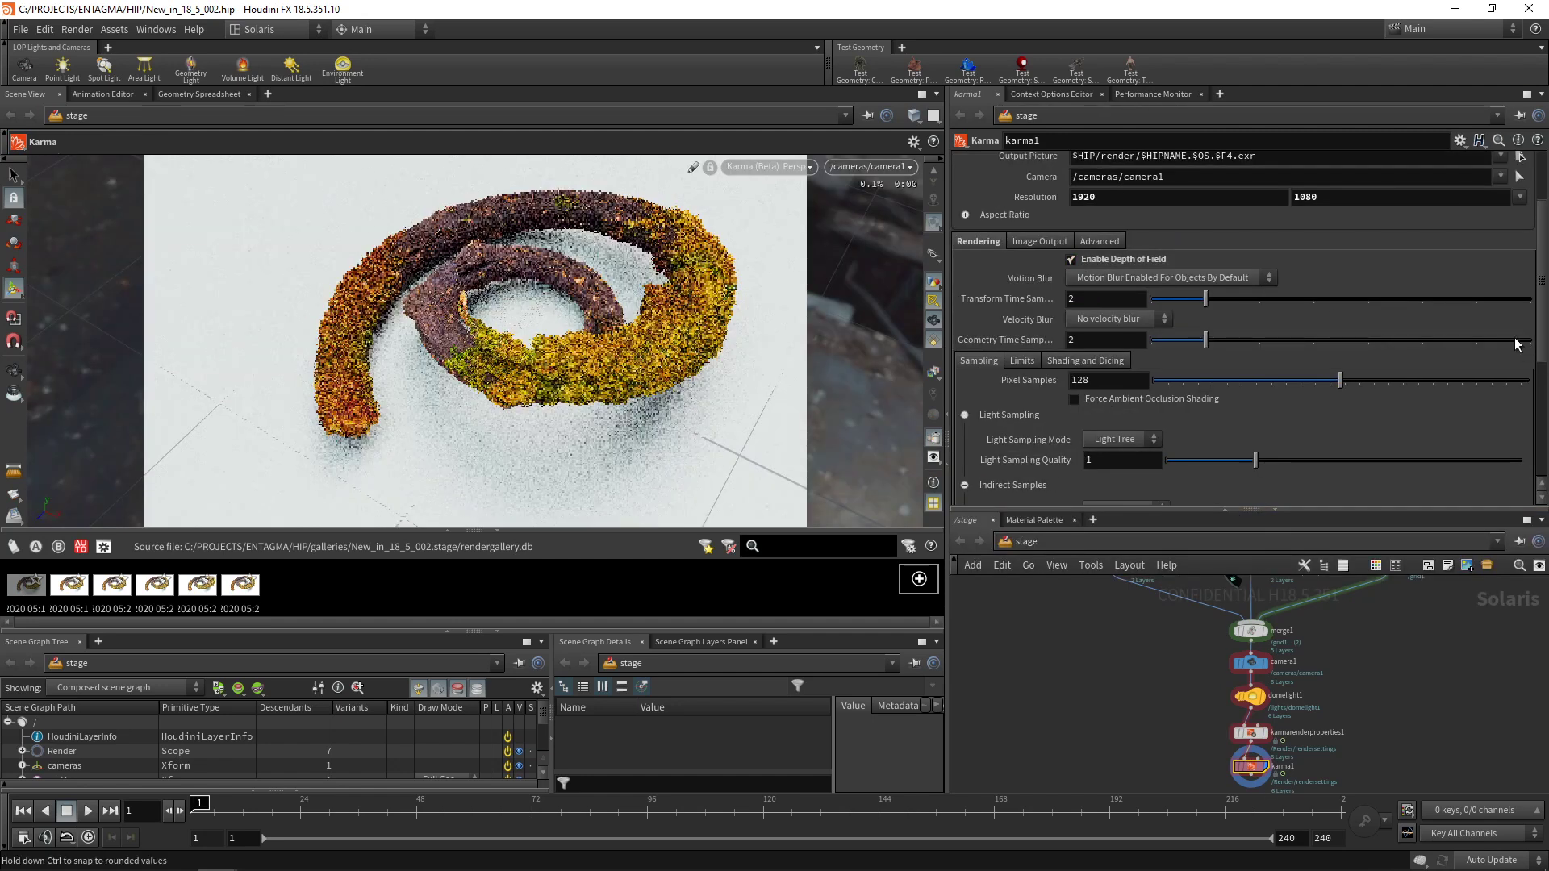
{"action": "left_click", "coordinate": [1022, 361]}
{"action": "left_click", "coordinate": [1092, 384]}
{"action": "type", "text": "4"}
{"action": "key", "text": "Return"}
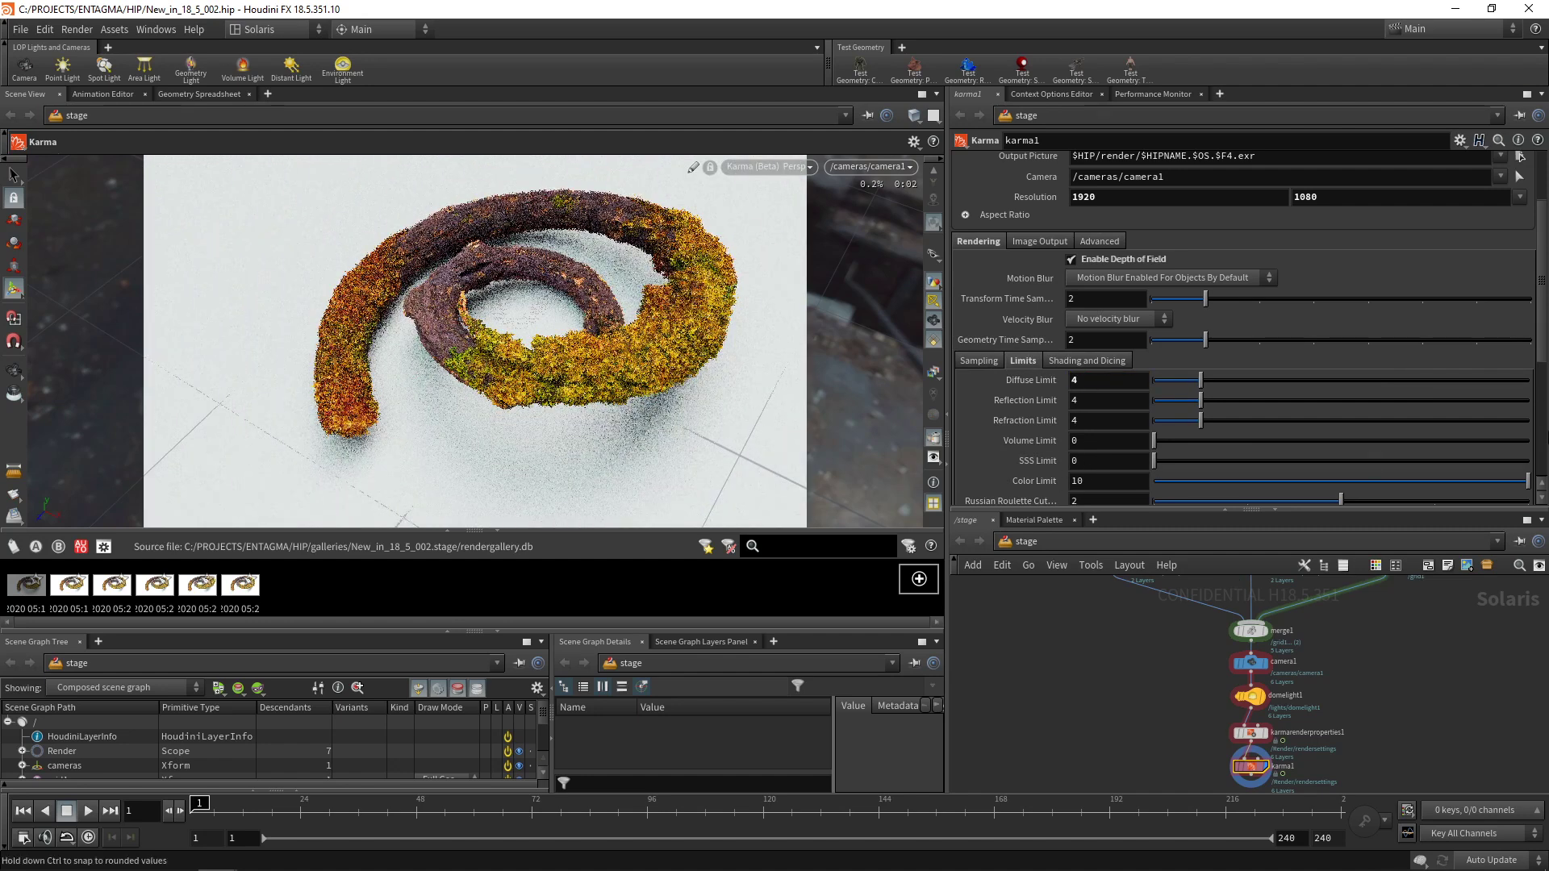
{"action": "scroll", "coordinate": [1543, 415], "scroll_direction": "down", "scroll_amount": 3}
{"action": "left_click_drag", "start_coordinate": [1542, 415], "coordinate": [1542, 274]}
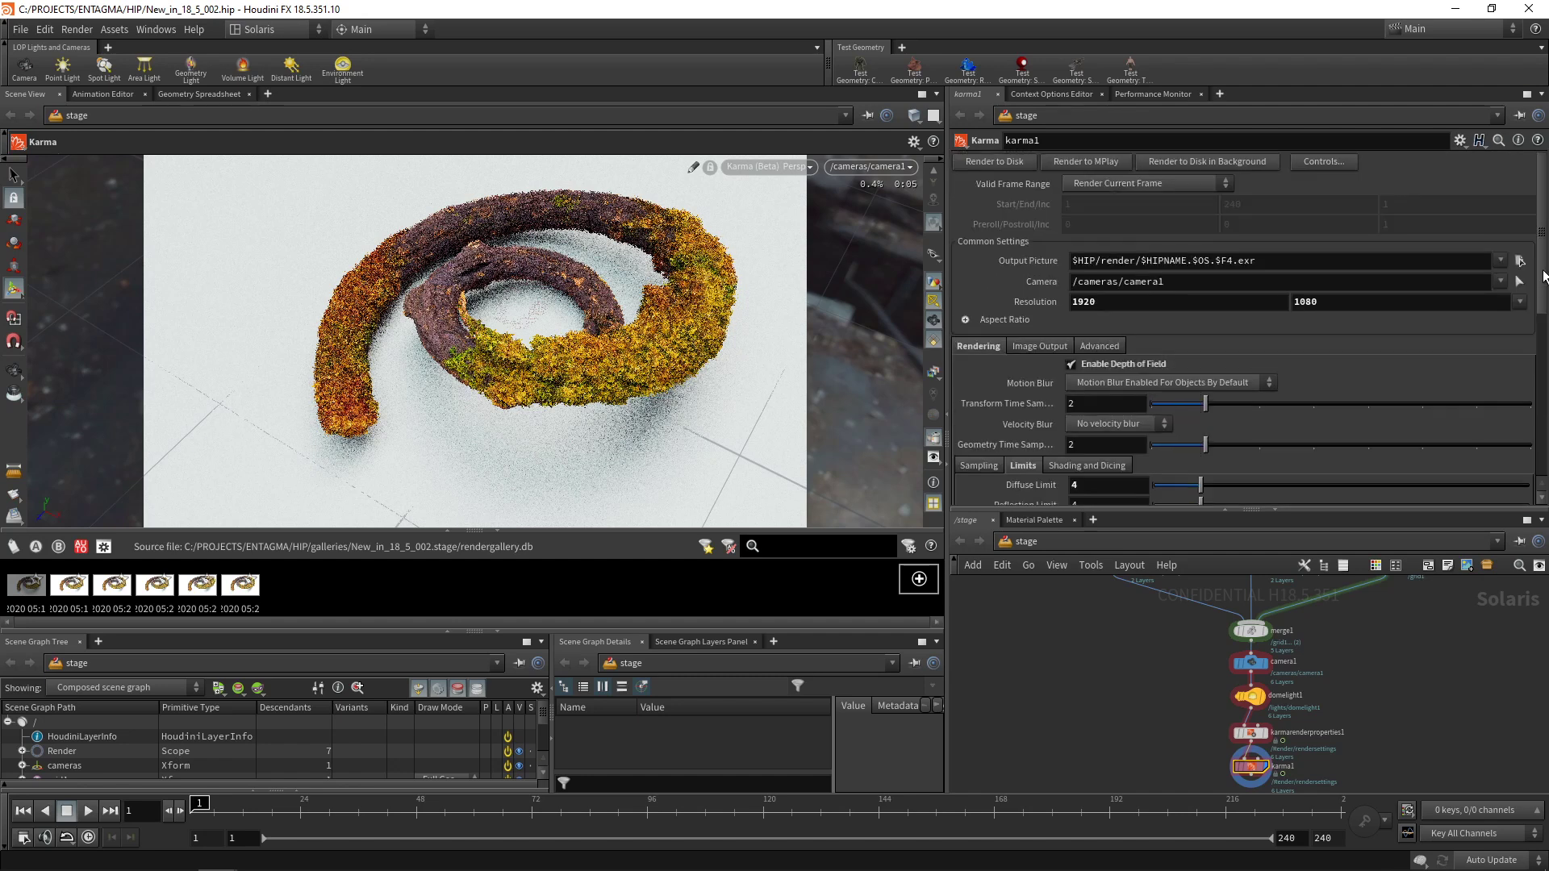
{"action": "key", "text": "ctrl+s"}
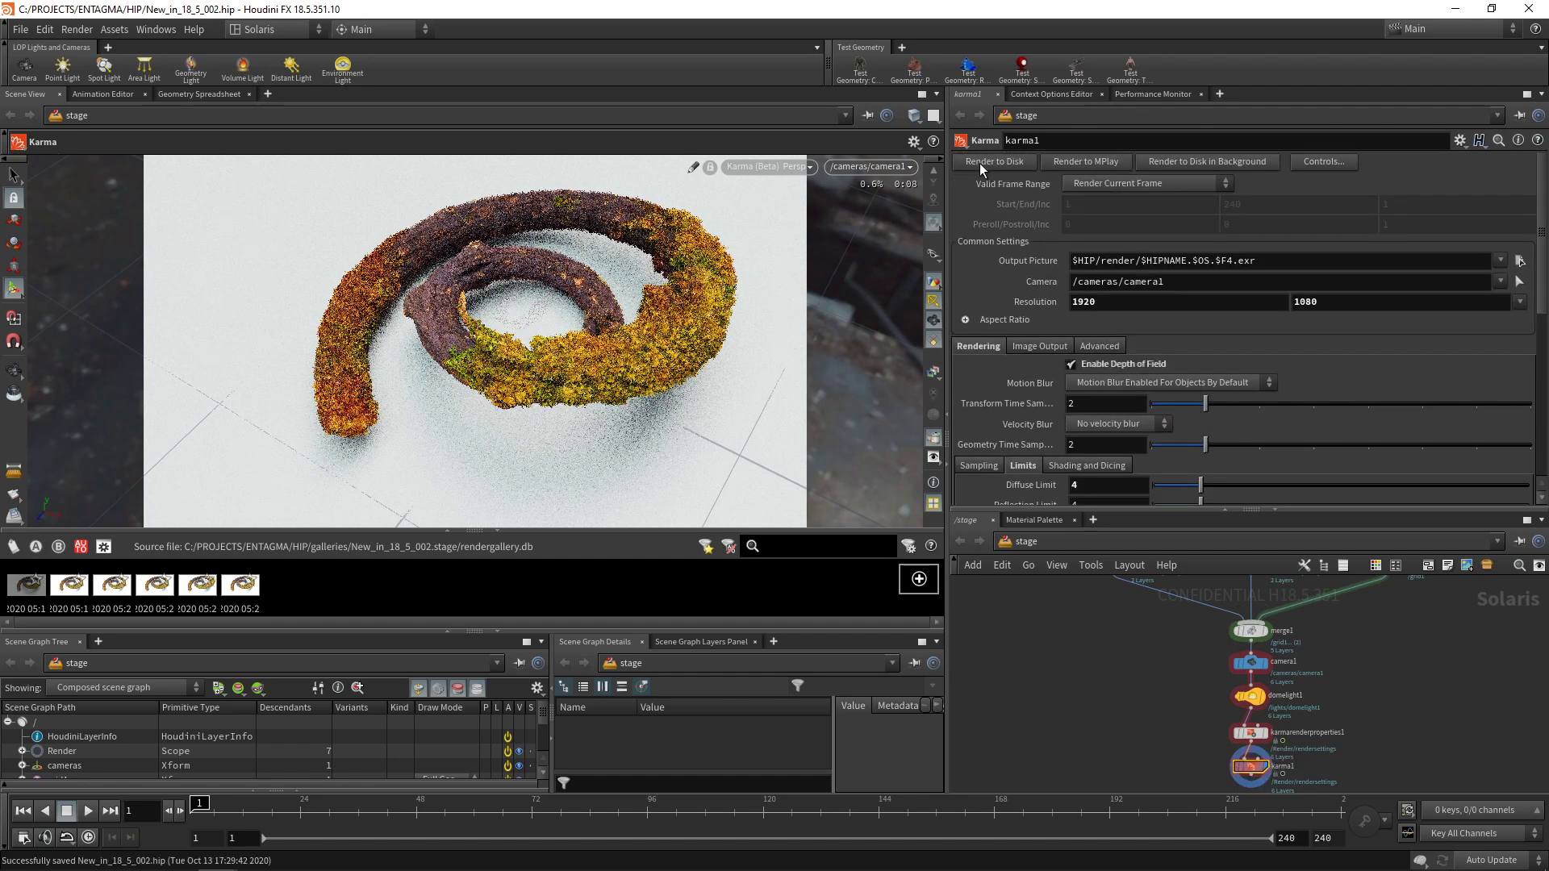
Render karma1's frame to disk and bring up Task Manager to monitor CPU load
{"action": "left_click", "coordinate": [980, 162]}
{"action": "key", "text": "ctrl+shift+Escape"}
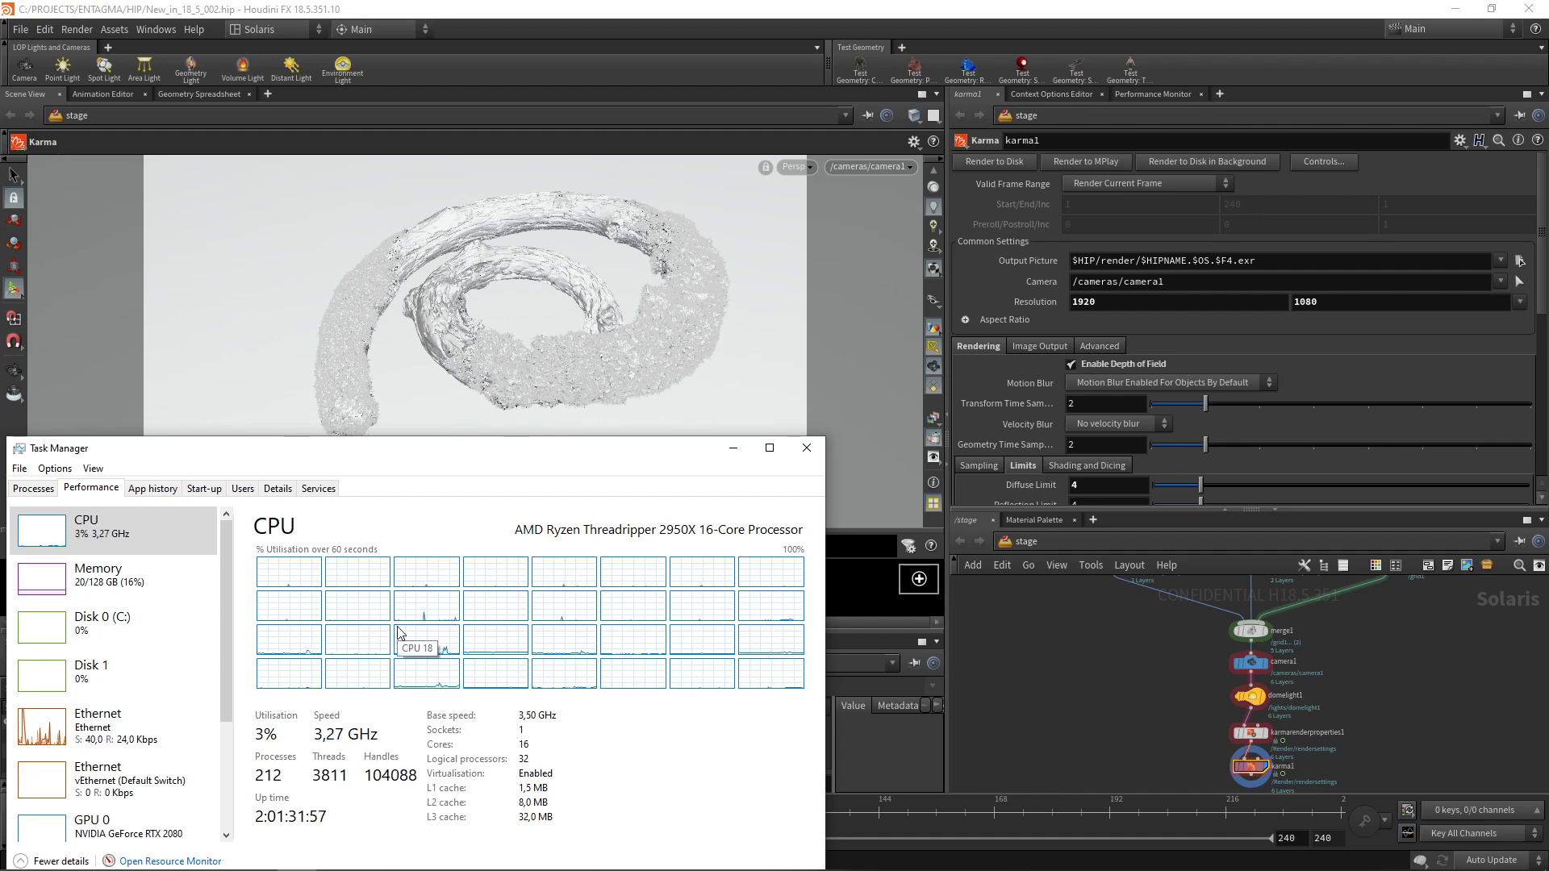
Open New_in_18_5_002.karma1.0001.exr from the render folder in the image viewer
{"action": "key", "text": "alt+Tab"}
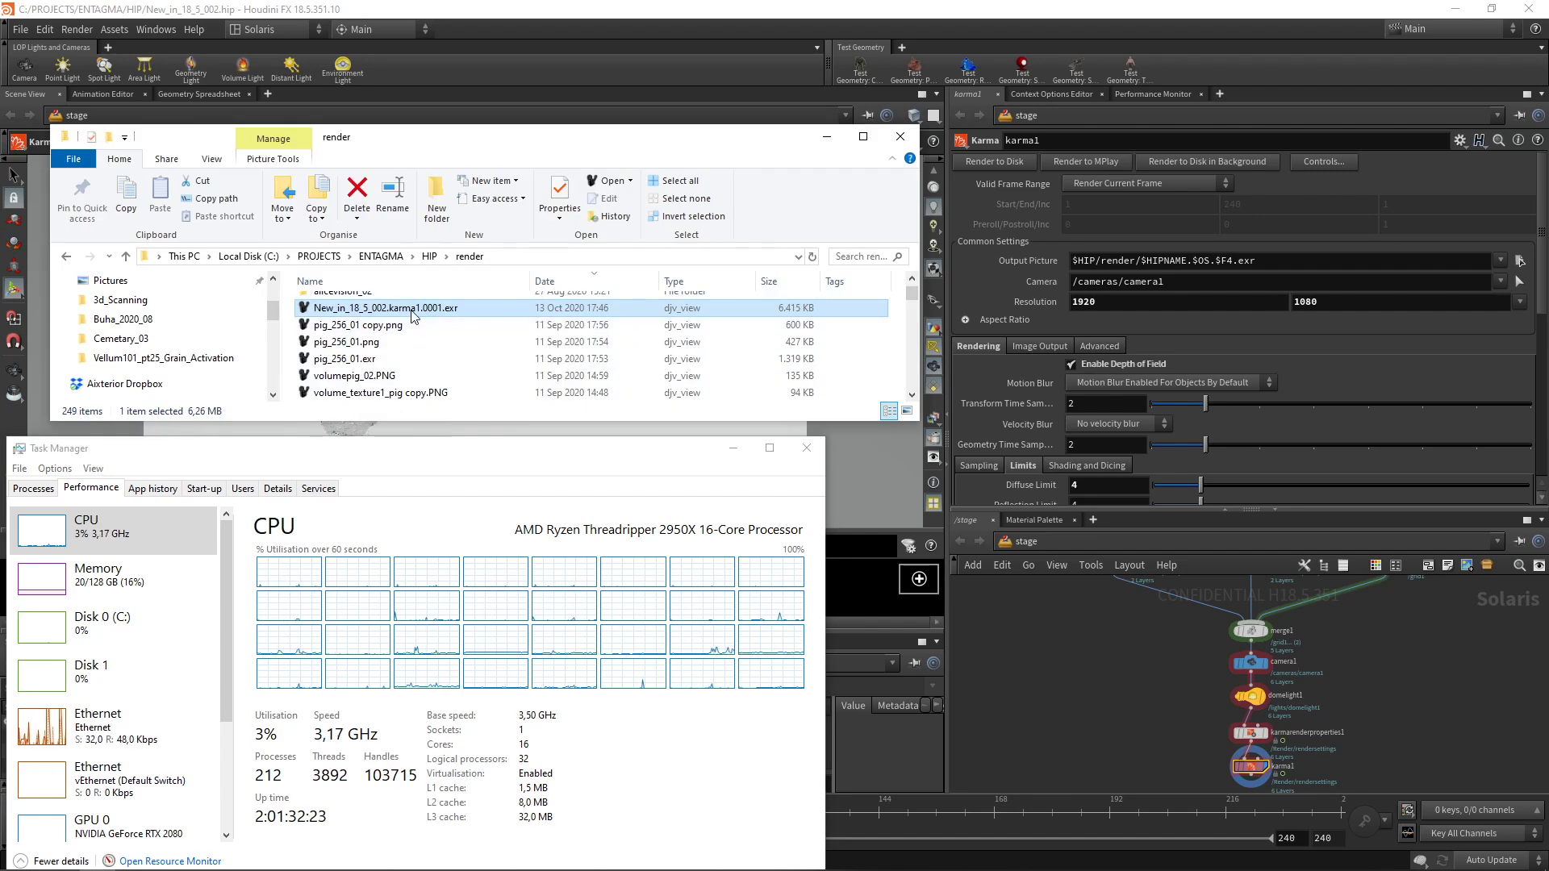
{"action": "double_click", "coordinate": [413, 315]}
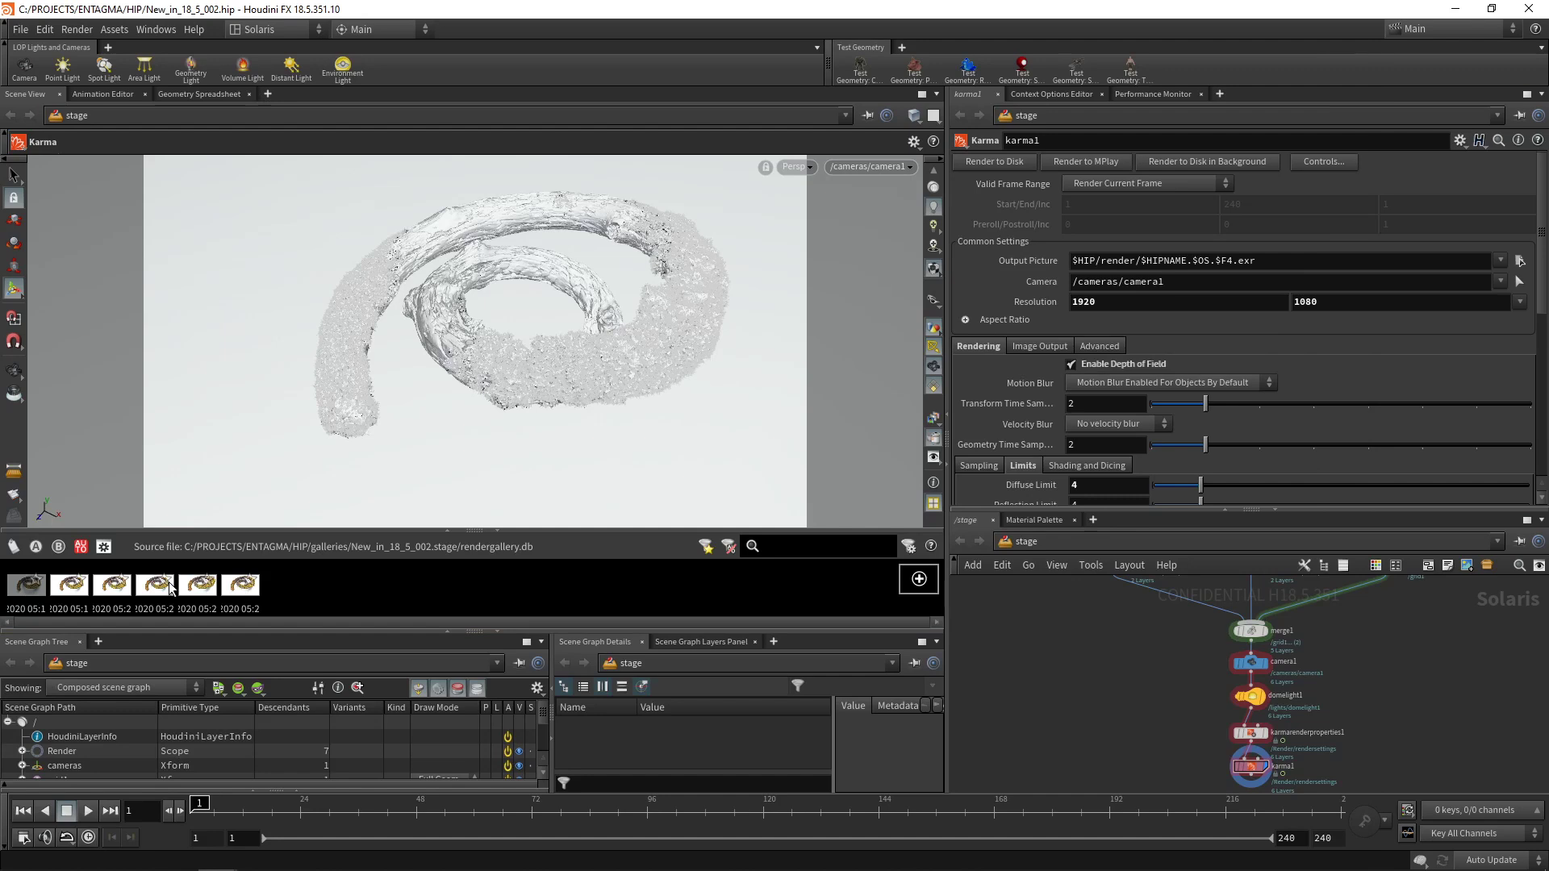
Select camera1 to show its physical lens settings, frame all nodes, and open the renderer menu
{"action": "left_click", "coordinate": [1250, 662]}
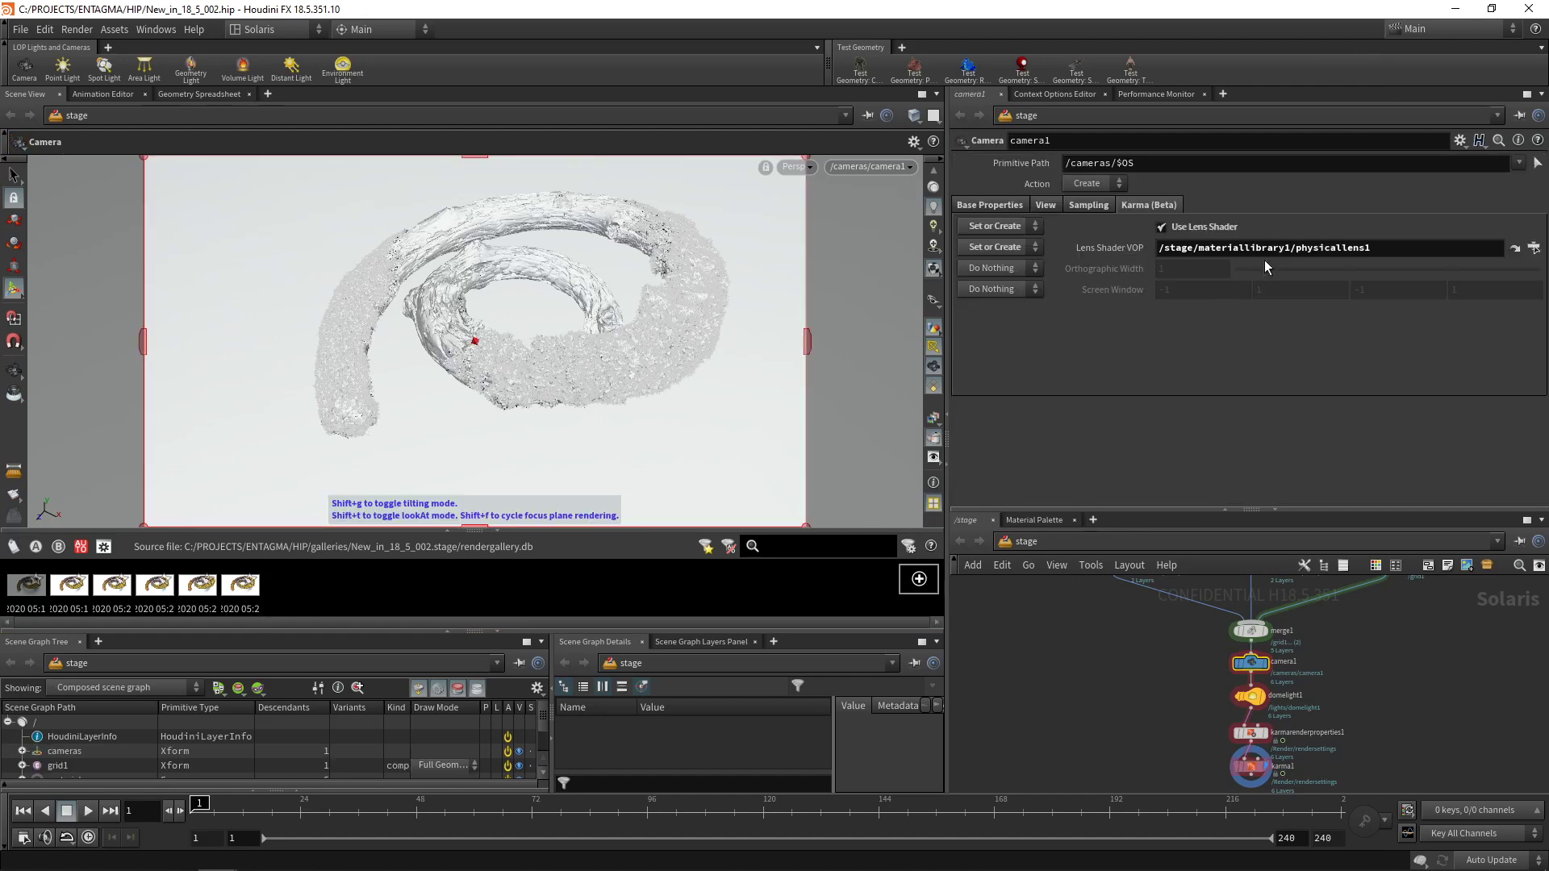
{"action": "left_click_drag", "start_coordinate": [1176, 509], "coordinate": [1170, 403]}
{"action": "key", "text": "h"}
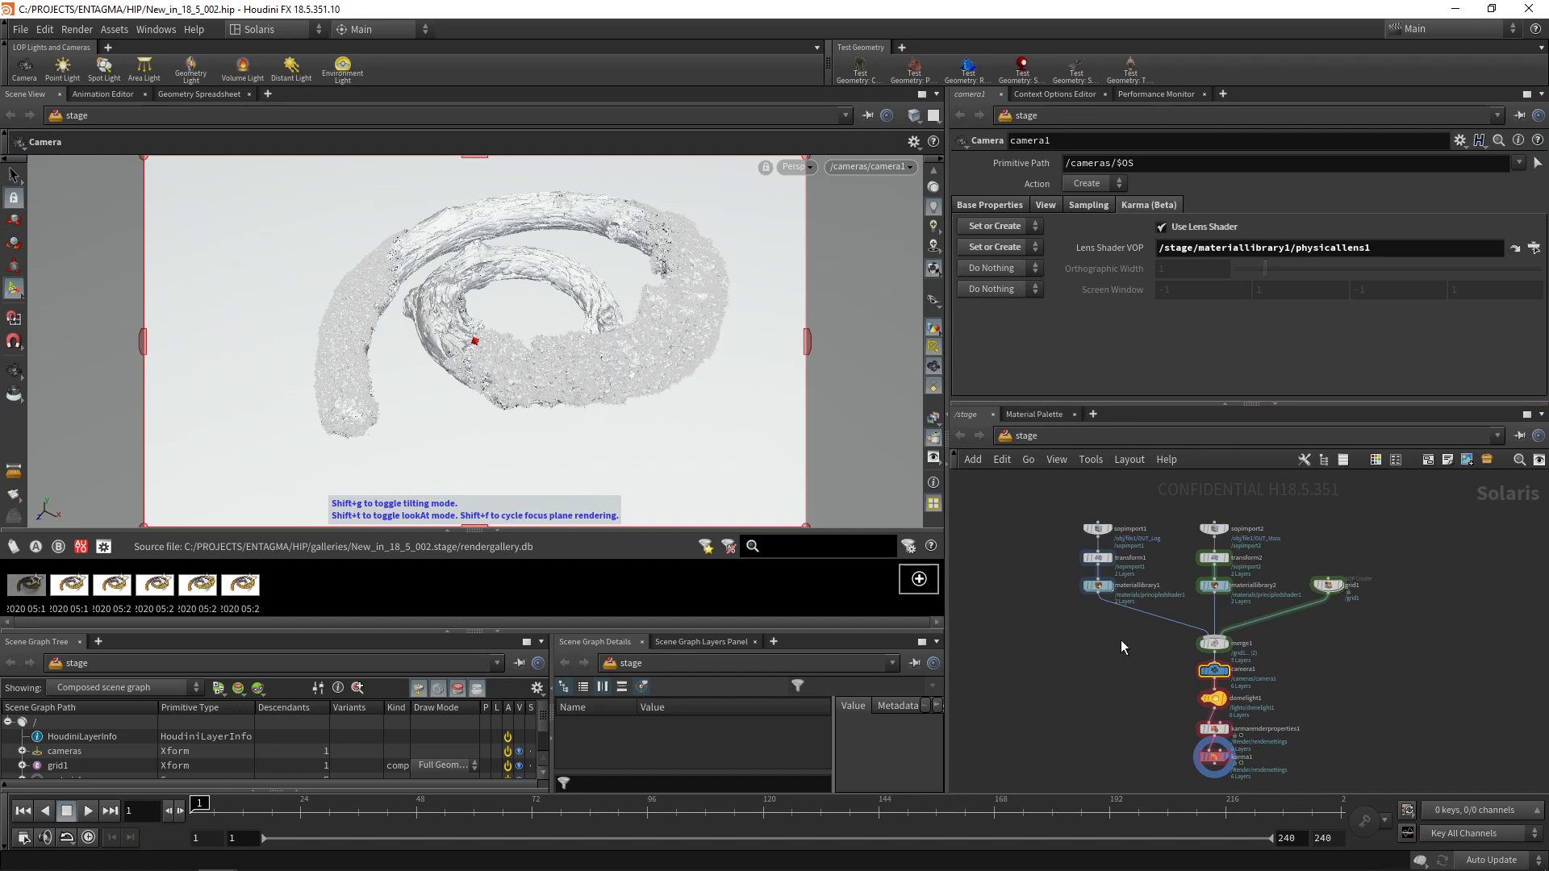
{"action": "left_click", "coordinate": [793, 167]}
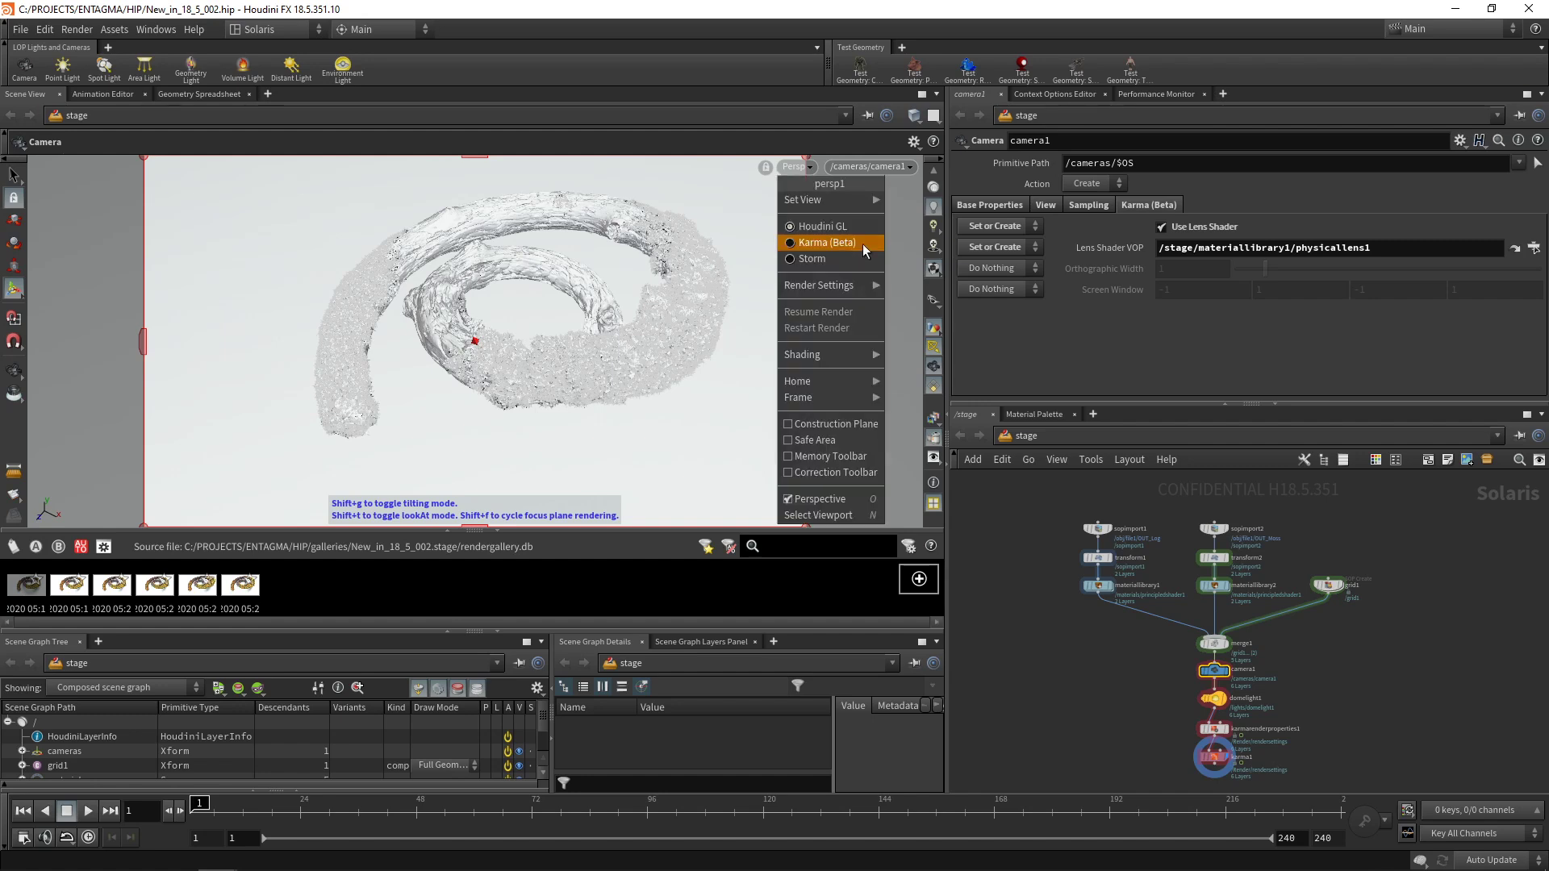